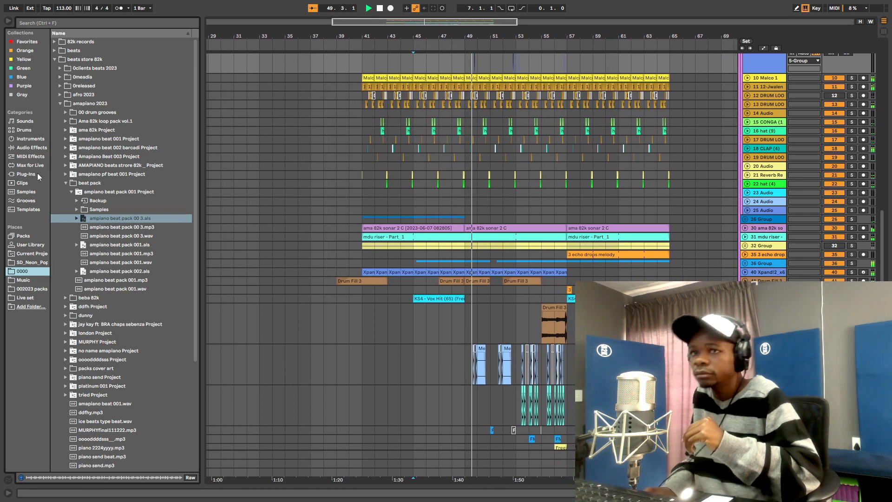
- Show the installed Plug-Ins in the browser and zoom the timeline out
click(25, 174)
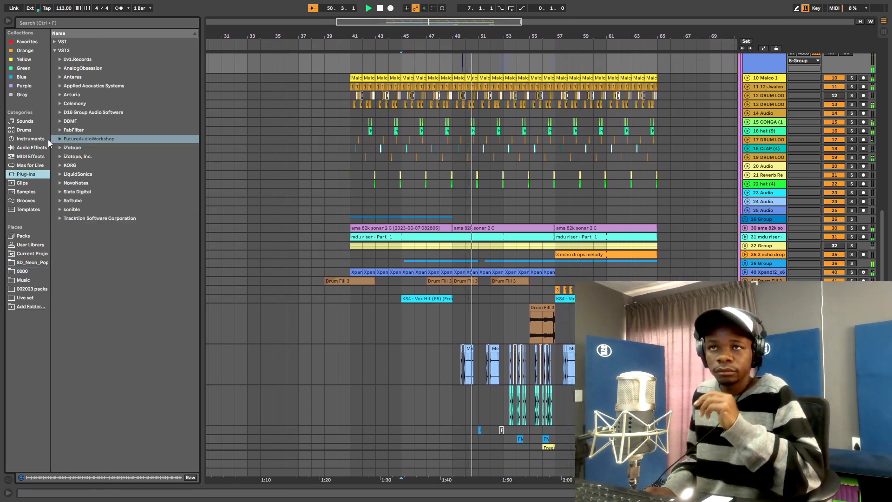
scroll(587, 169, up, 2)
scroll(595, 180, up, 2)
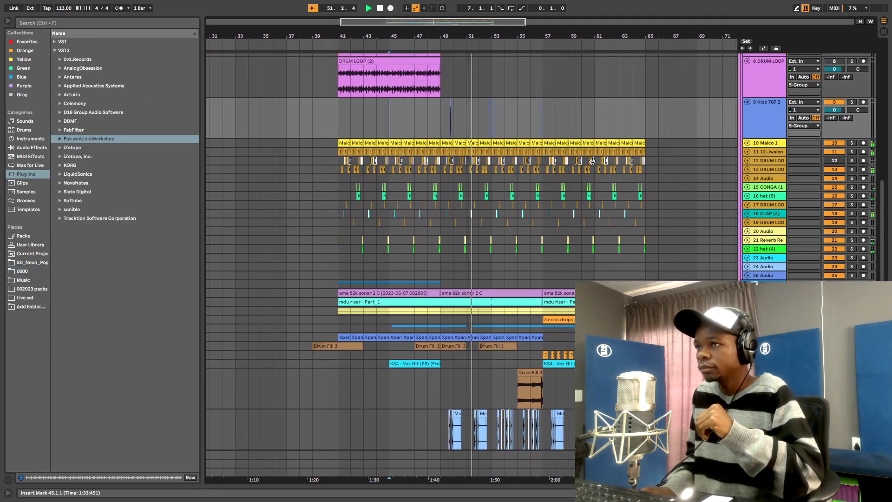
drag(579, 37, 532, 28)
scroll(411, 218, up, 2)
scroll(445, 196, up, 4)
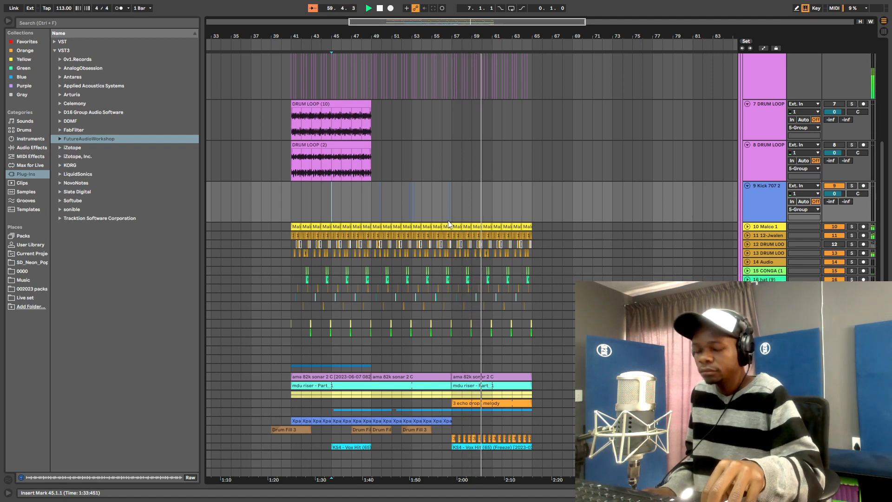
- Scroll the arrangement to the drum tracks and stop playback
scroll(448, 225, up, 1)
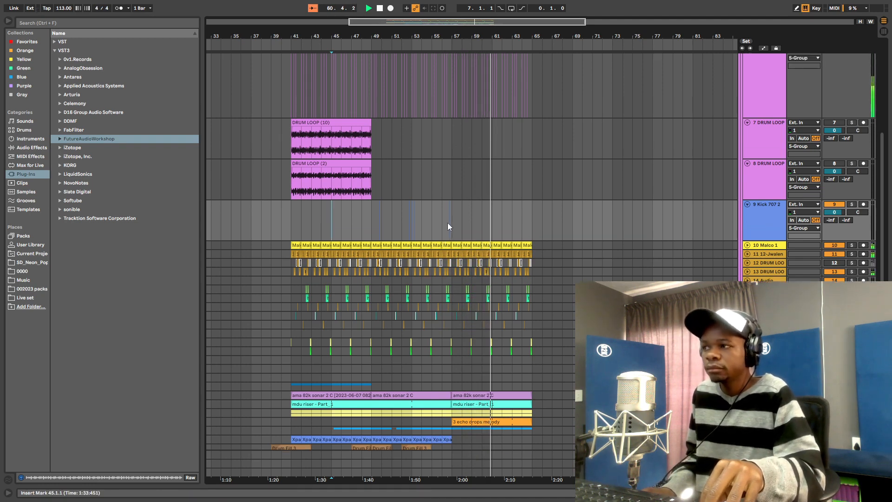
scroll(447, 223, up, 2)
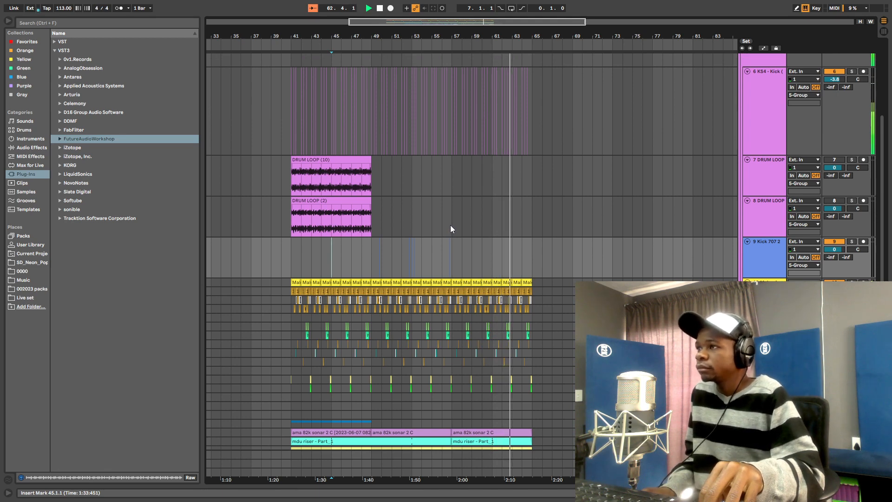
scroll(451, 228, down, 2)
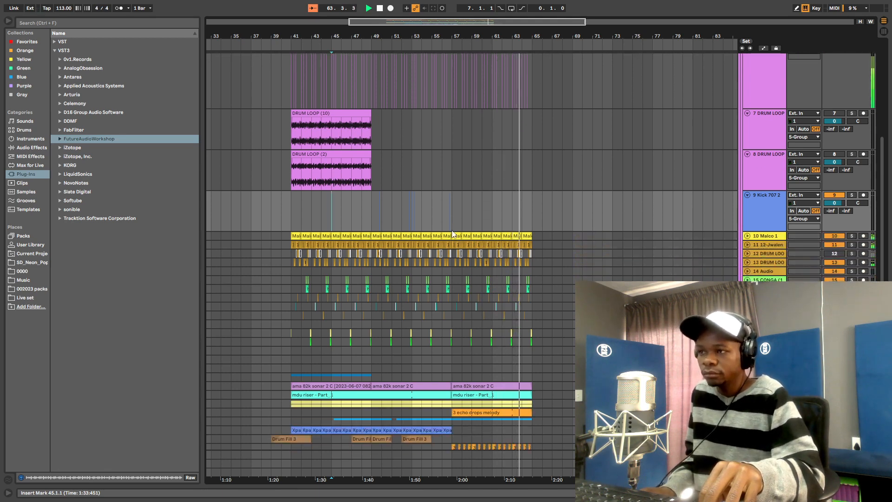
scroll(450, 229, down, 2)
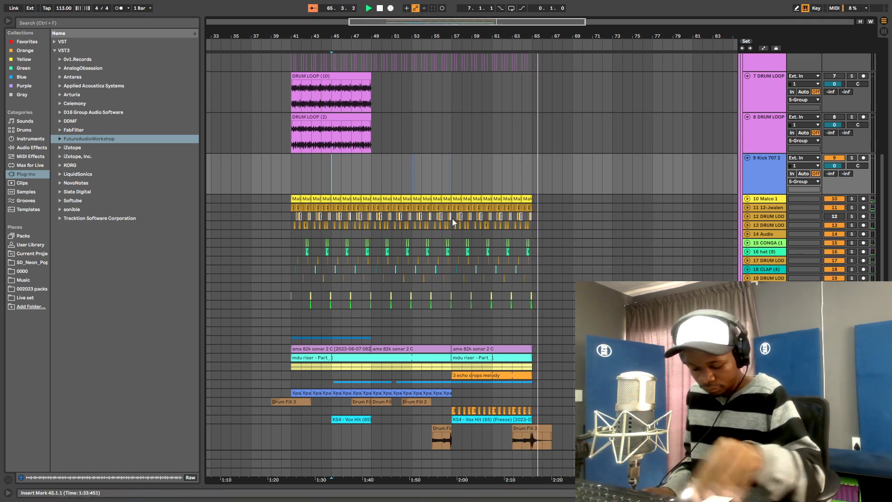
key(space)
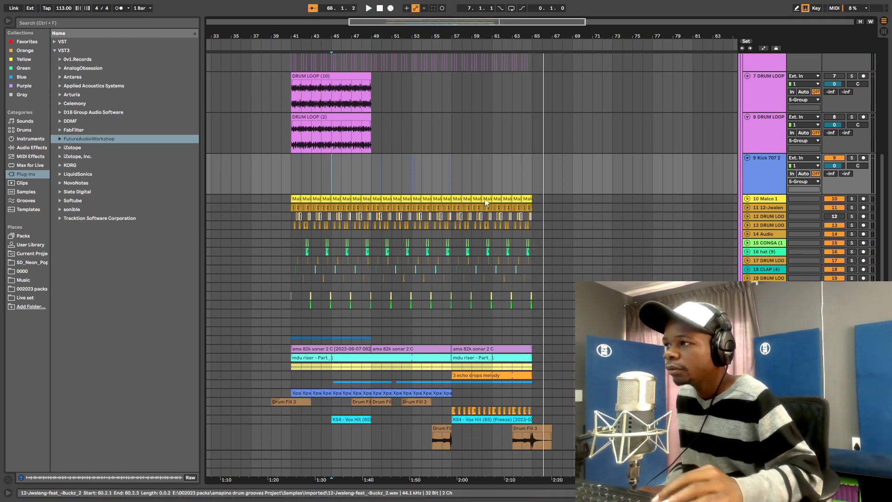
scroll(486, 199, up, 5)
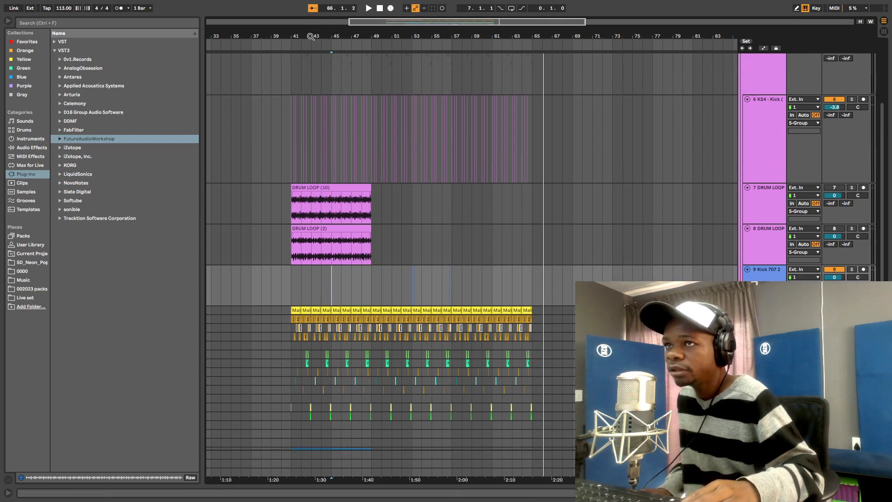
- Move the Kick 707 2 track up beneath the KS4 - Kick track
drag(307, 33, 305, 54)
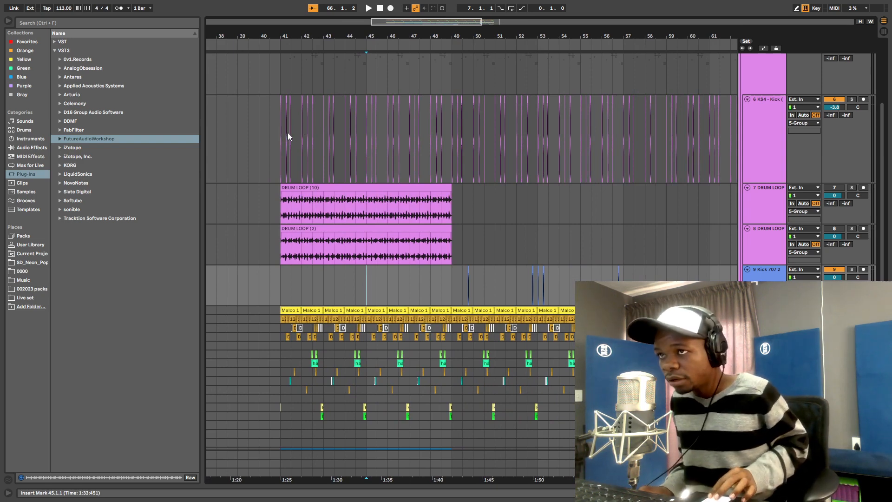
click(280, 119)
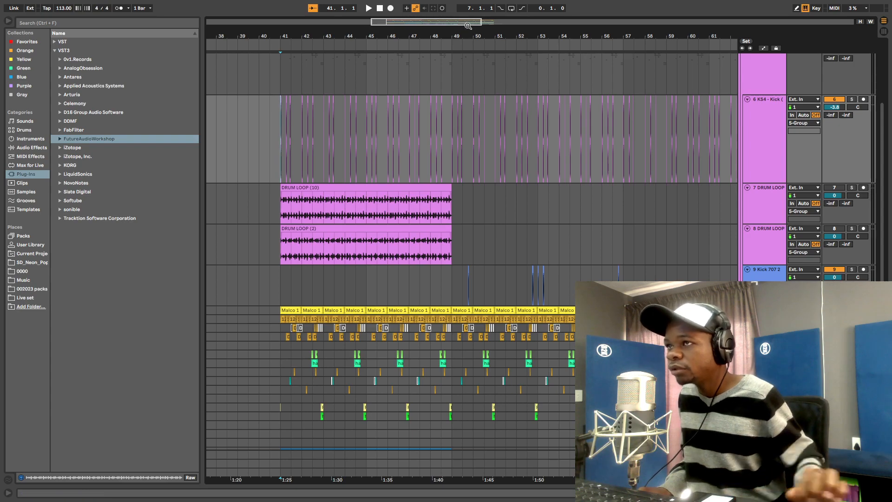
drag(471, 31, 533, 53)
click(759, 192)
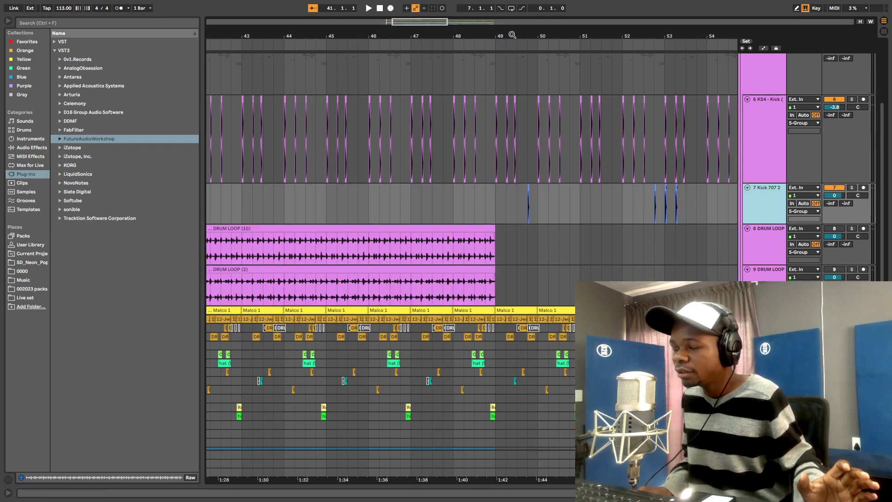
drag(550, 36, 453, 36)
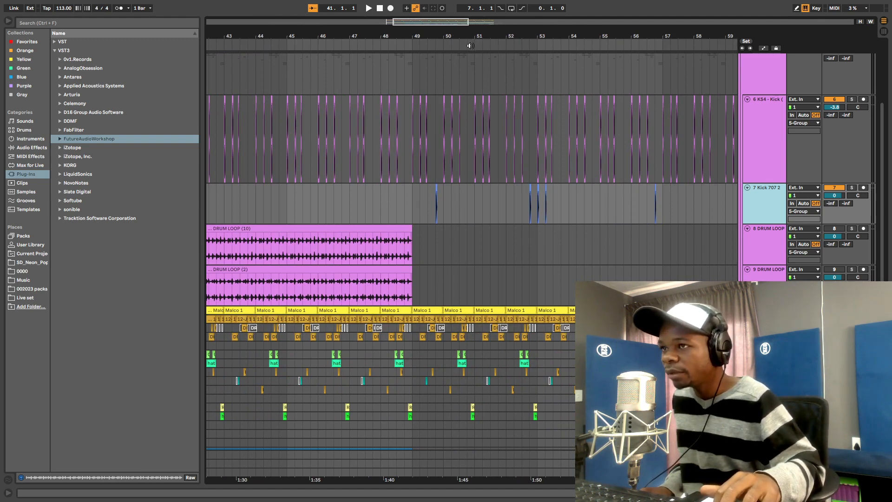
- Select bars 49 to 54 across both kick tracks
mouse_move(469, 32)
mouse_down()
mouse_move(470, 88)
mouse_move(481, 32)
mouse_up()
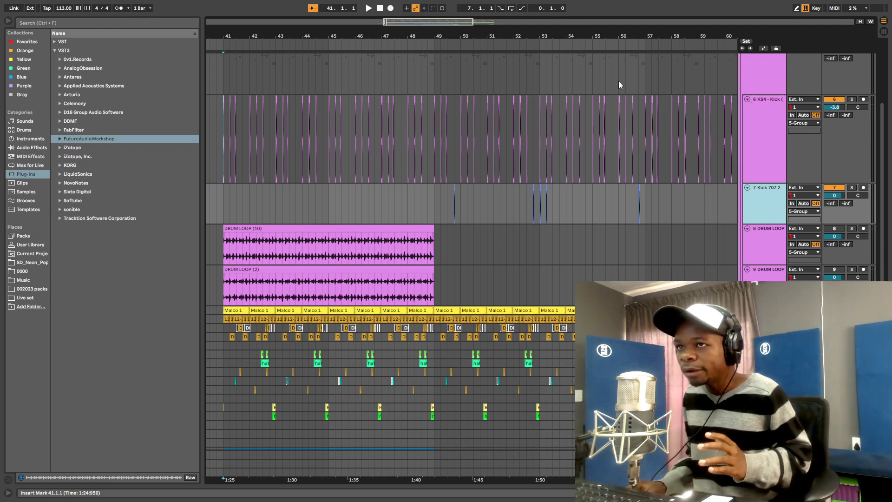
drag(297, 35, 316, 63)
drag(699, 11, 485, 4)
scroll(553, 191, right, 5)
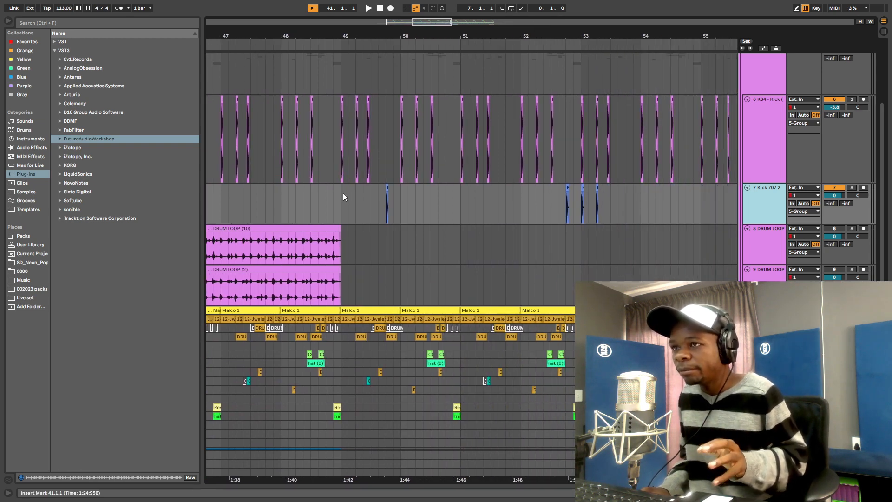
drag(339, 198, 639, 165)
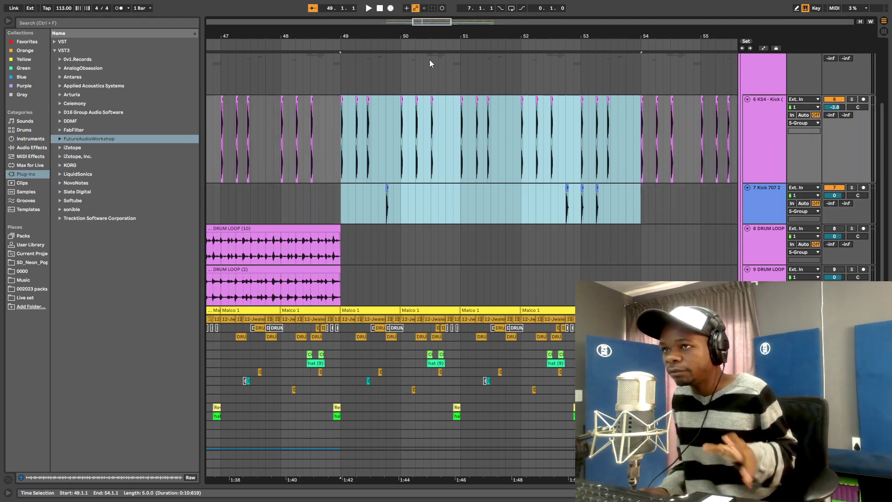
- Solo the KS4 - Kick track and play it from bar 49
drag(374, 34, 376, 90)
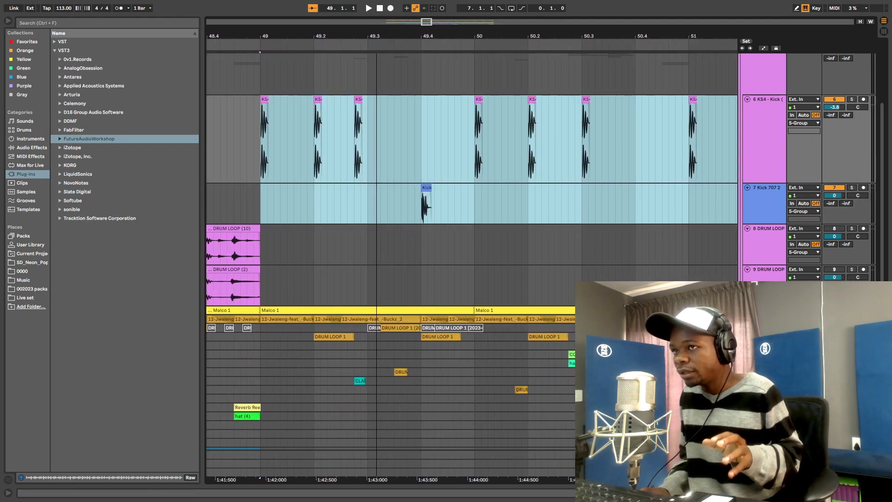
click(260, 146)
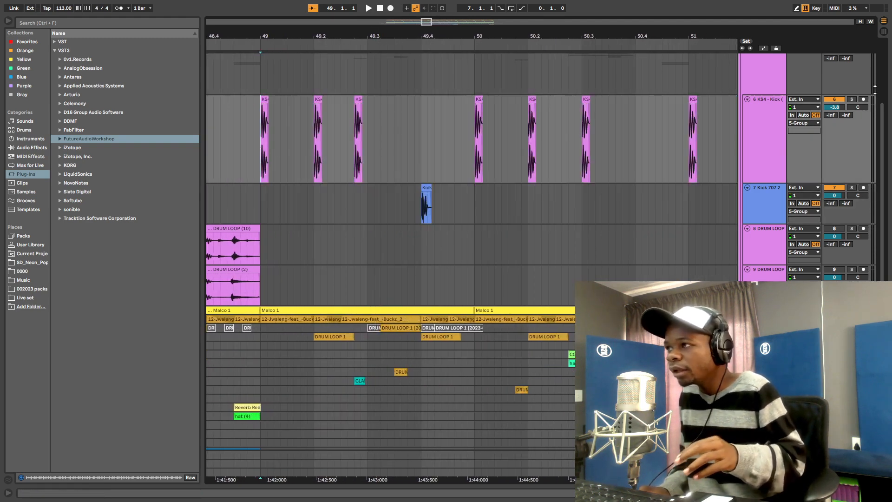
click(852, 99)
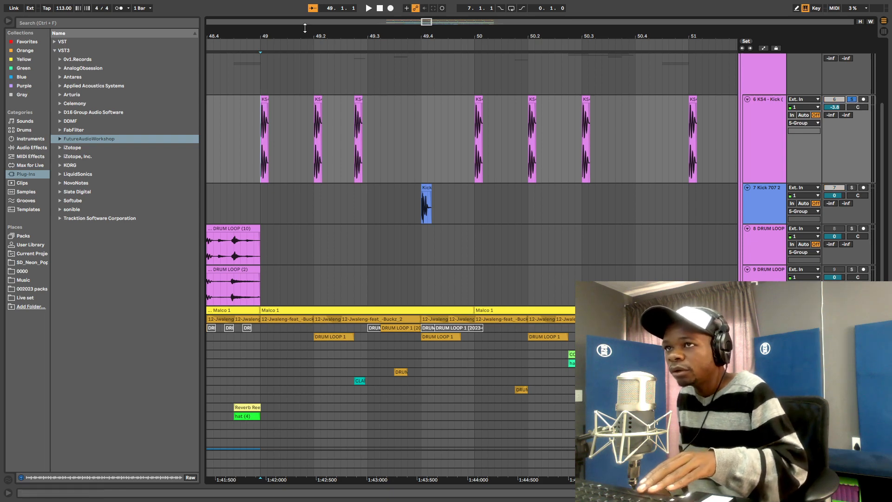
mouse_move(288, 38)
mouse_down()
mouse_move(290, 61)
mouse_move(284, 34)
mouse_up()
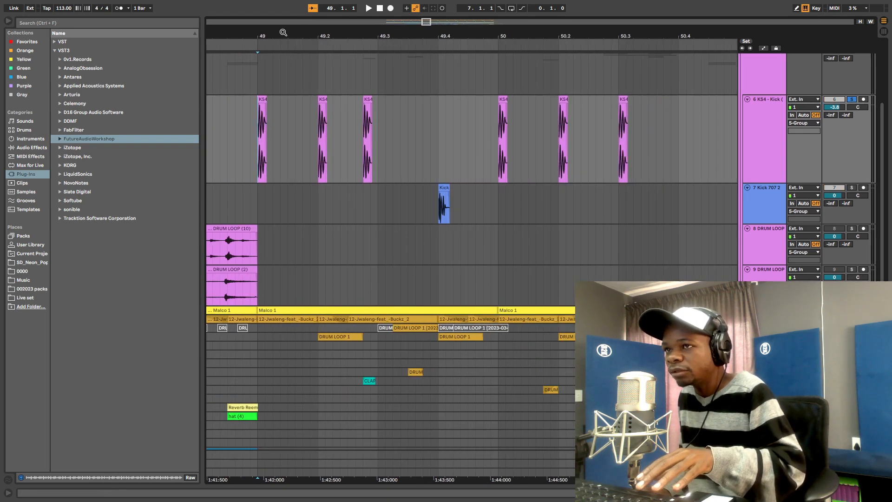
key(space)
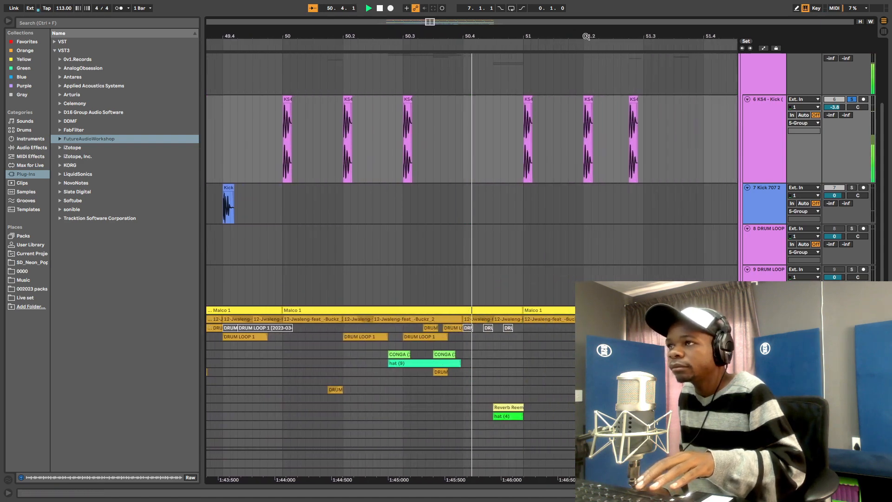
drag(586, 36, 428, 10)
key(space)
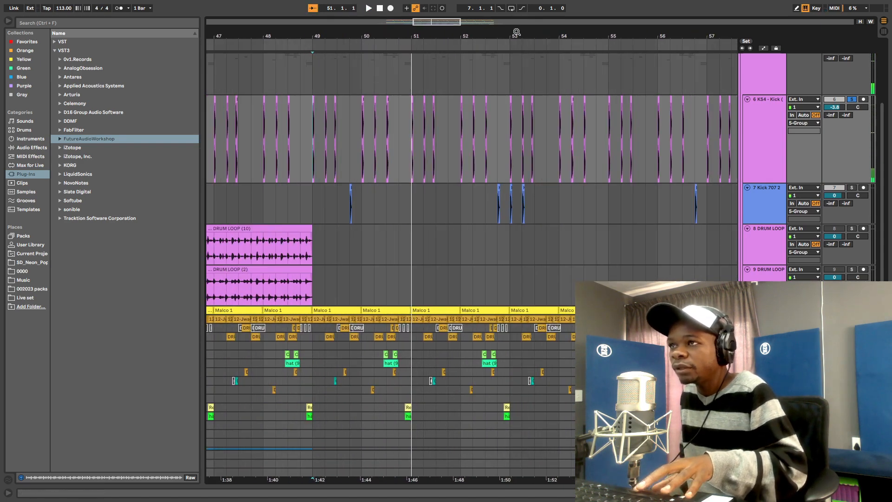
- Solo Kick 707 2 instead and play it from about bar 52.4
drag(517, 31, 521, 79)
click(451, 214)
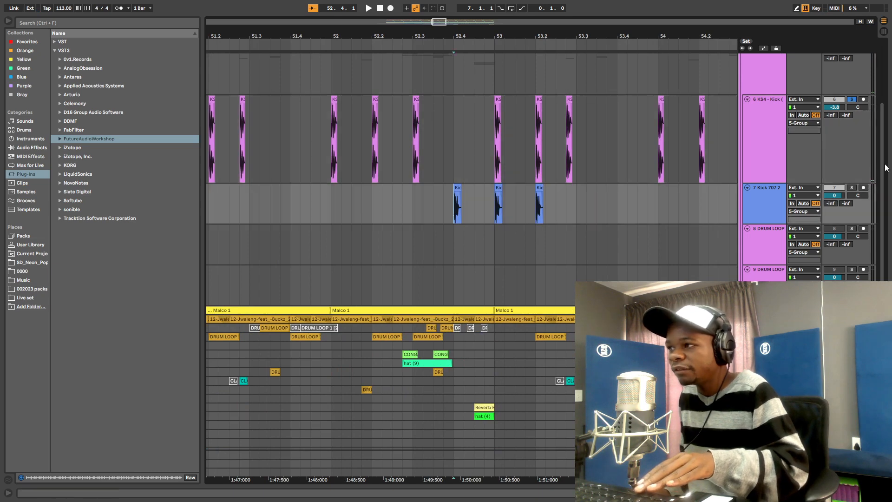
click(855, 189)
key(space)
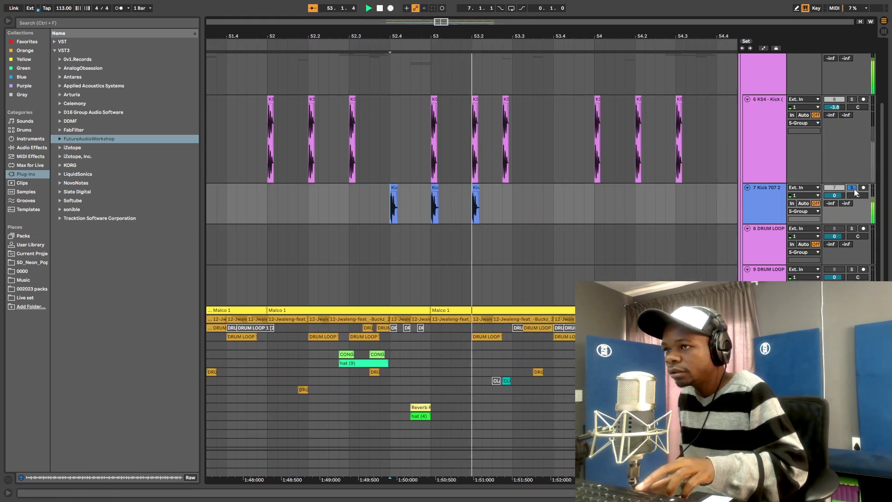
key(space)
drag(549, 35, 549, 14)
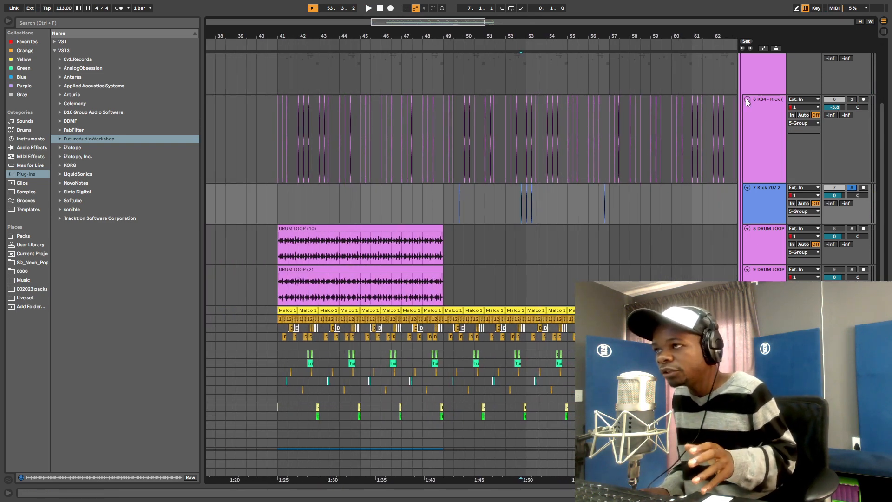
- Unsolo the KS4 kick track and play the kicks from bar 52
drag(536, 35, 529, 76)
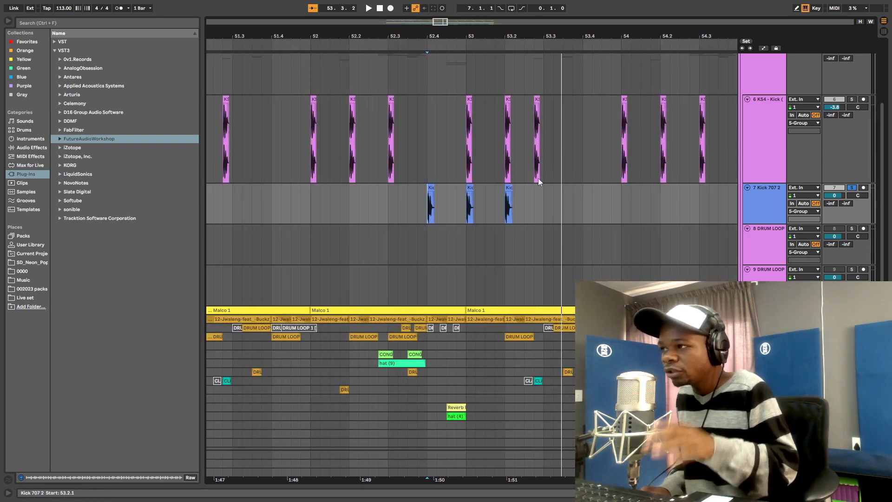
key(space)
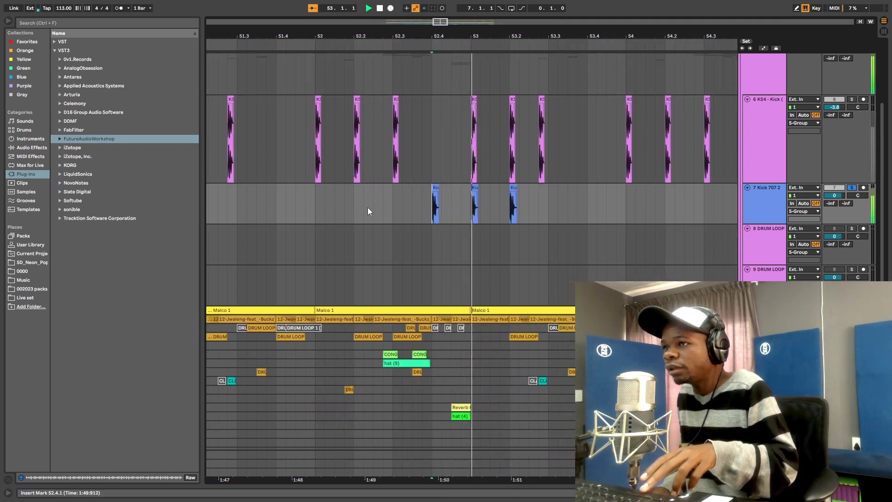
click(268, 125)
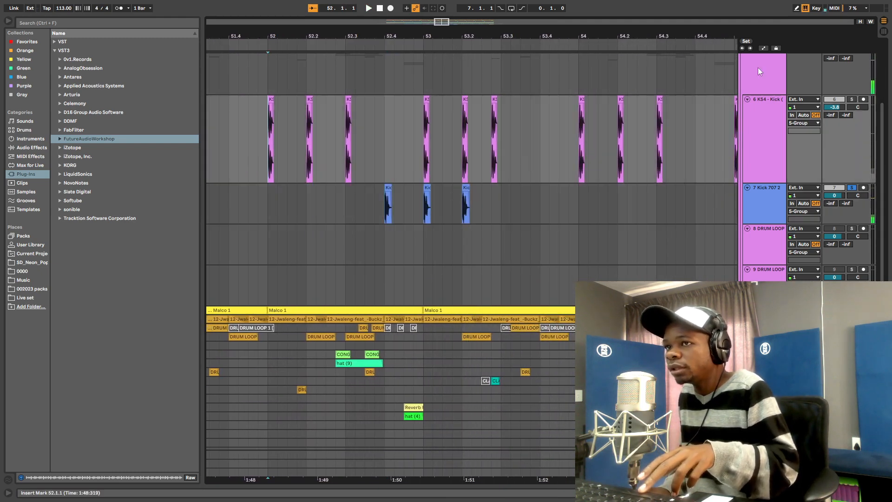
click(852, 100)
key(space)
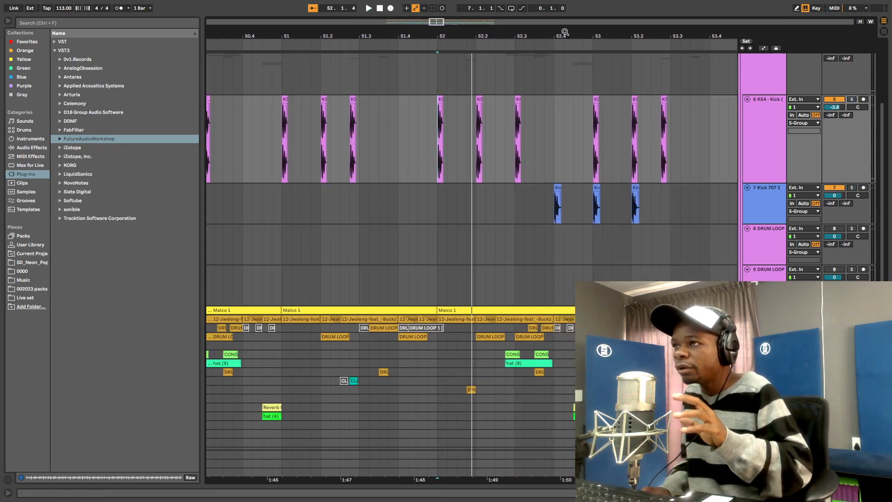
mouse_move(565, 32)
mouse_down()
mouse_move(565, 24)
mouse_move(564, 37)
mouse_up()
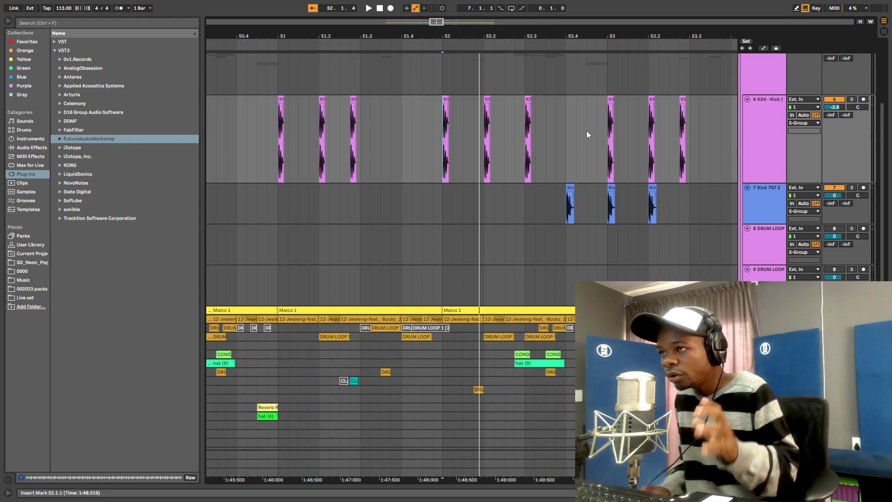
- Compare the KS4 and Kick 707 hits around bars 52–53, then zoom in at bar 49
drag(434, 142, 690, 135)
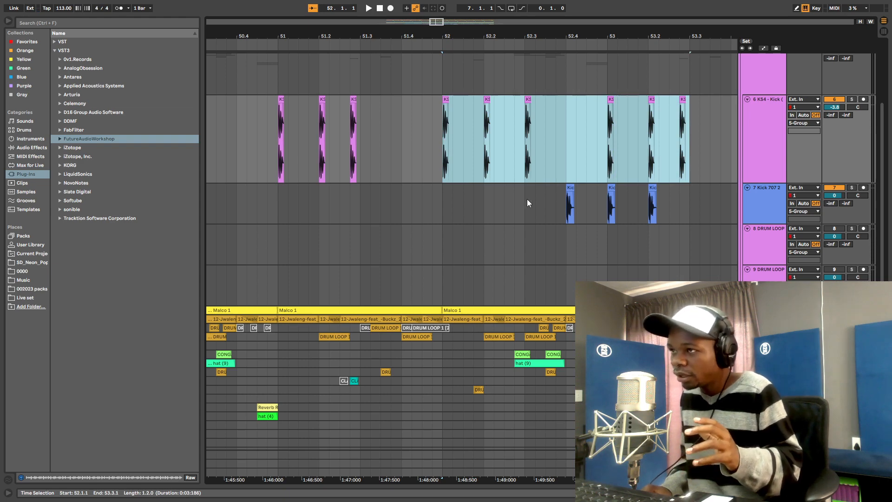
drag(527, 199, 664, 193)
shift+click(550, 202)
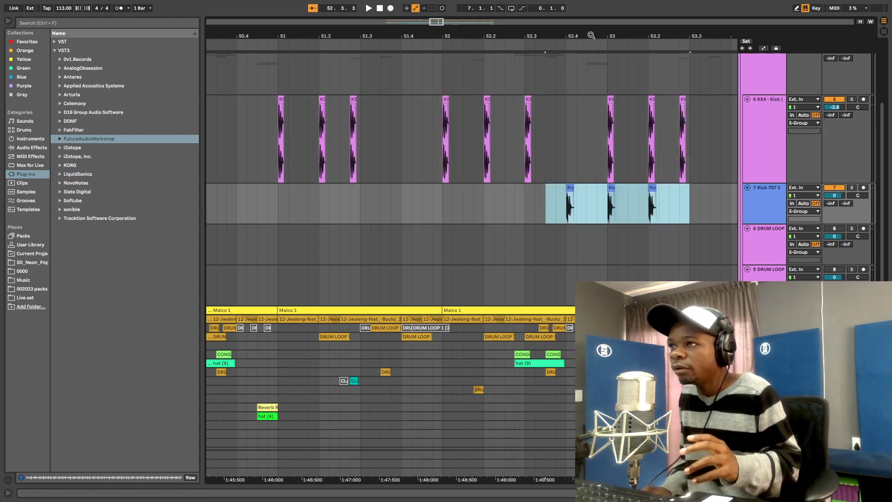
key(minus)
key(minus)
key(minus)
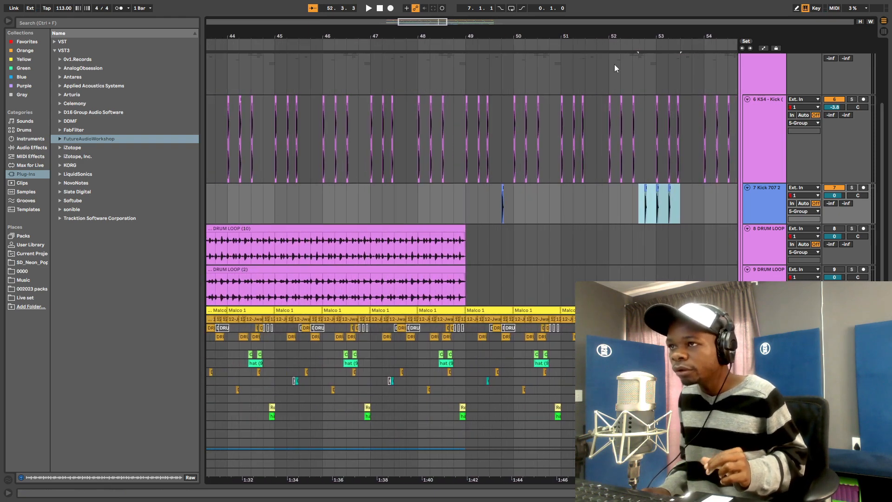
click(464, 130)
key(plus)
key(plus)
key(plus)
key(plus)
key(plus)
key(plus)
key(plus)
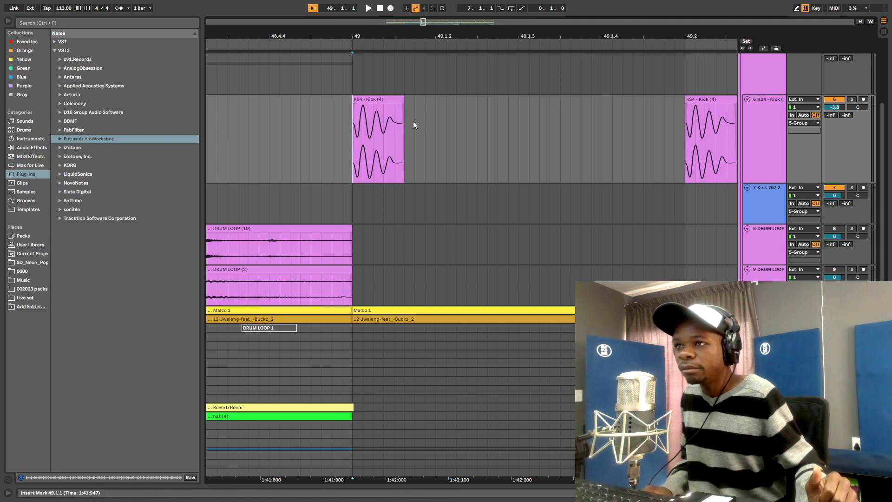
- Consolidate the KS4 kick at bar 49 and stretch its waveform with a warp marker
drag(347, 132, 522, 126)
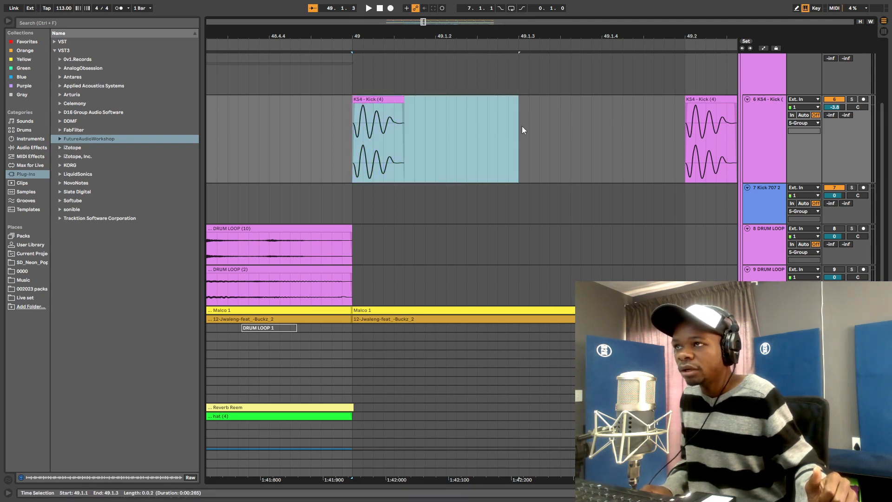
right_click(420, 135)
click(440, 218)
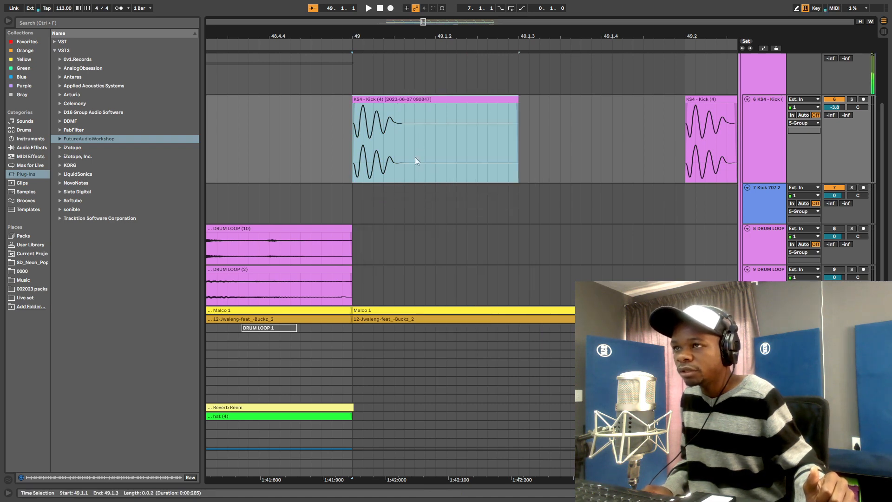
double_click(420, 143)
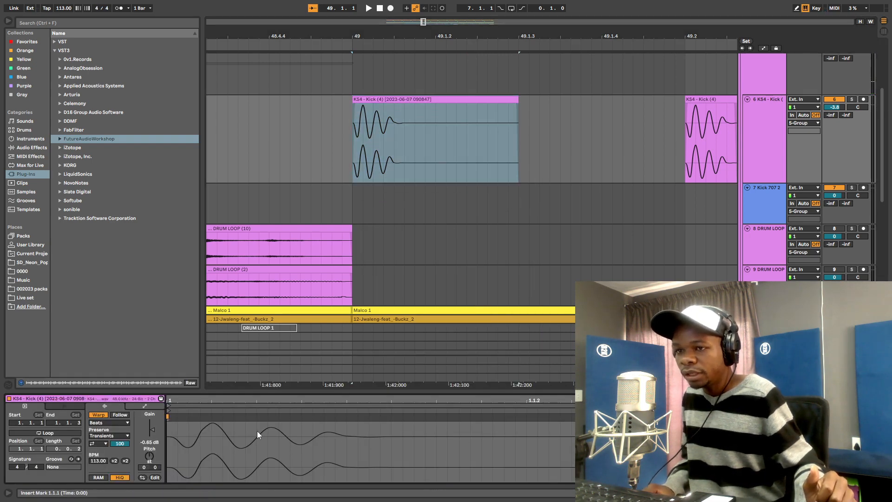
click(355, 424)
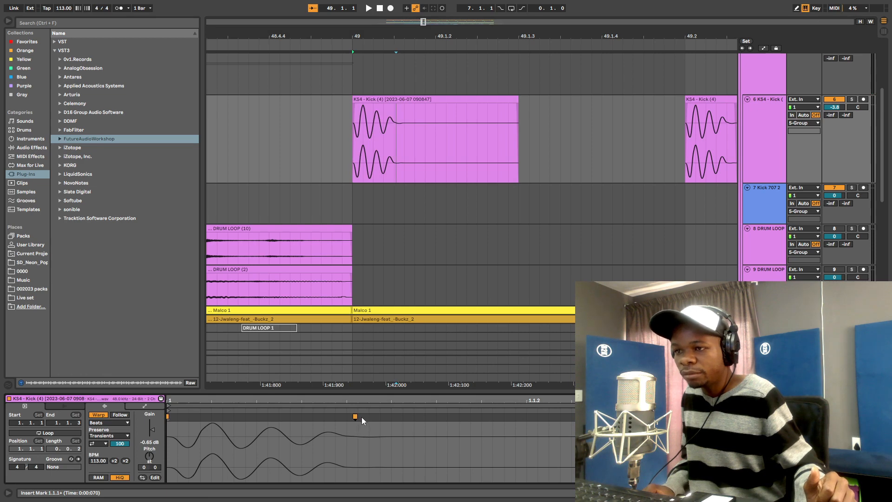
drag(355, 417, 686, 417)
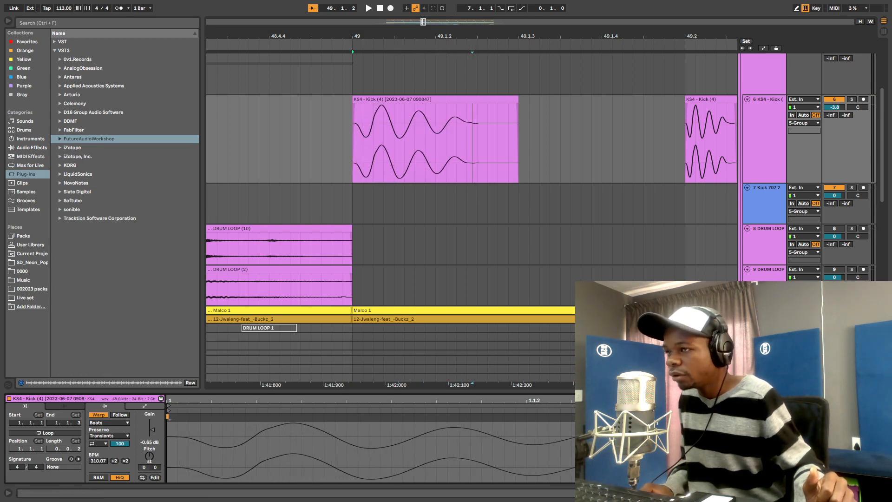
- Select the stretched kick clip at bar 49 and show Audio Effects in the browser
drag(409, 37, 372, 11)
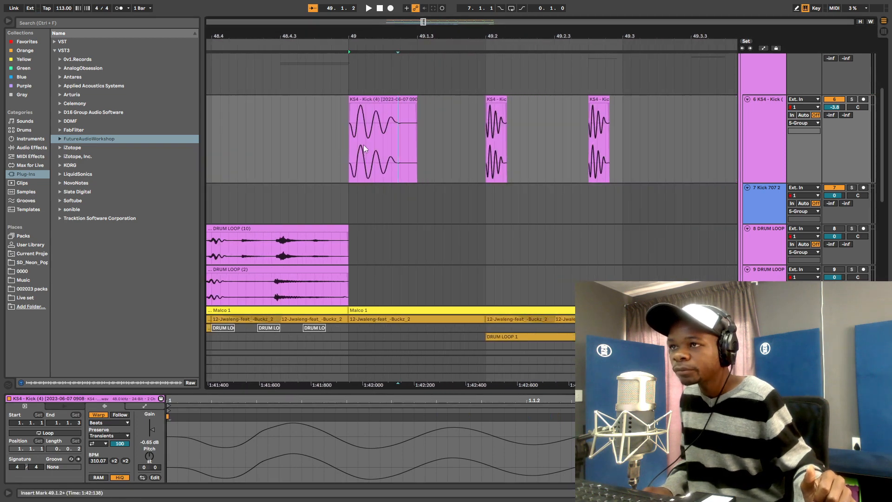
click(350, 154)
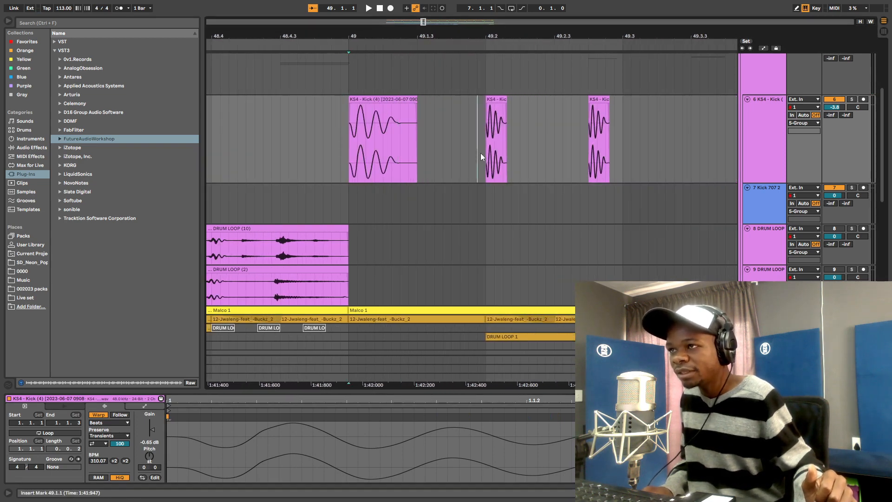
click(505, 139)
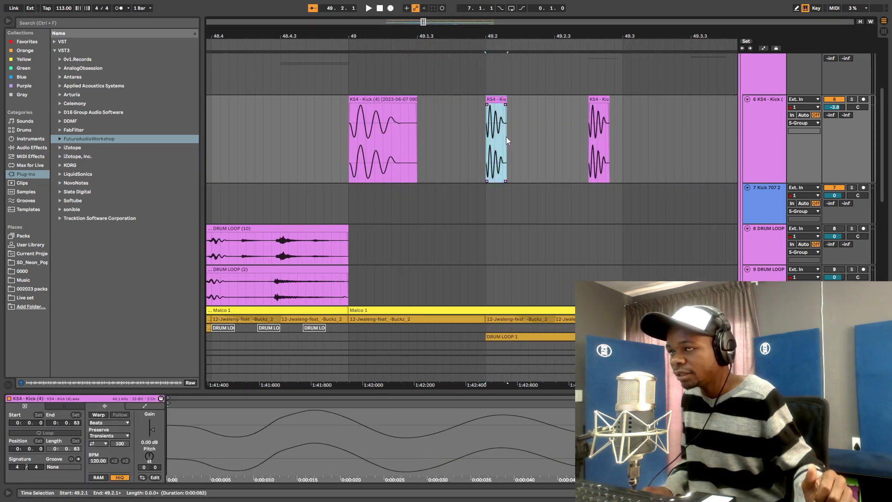
drag(352, 150, 408, 143)
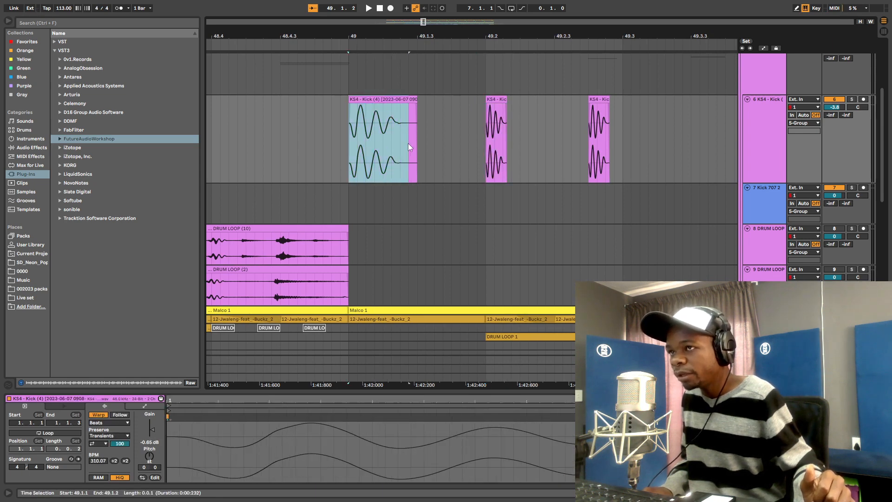
drag(353, 148, 416, 147)
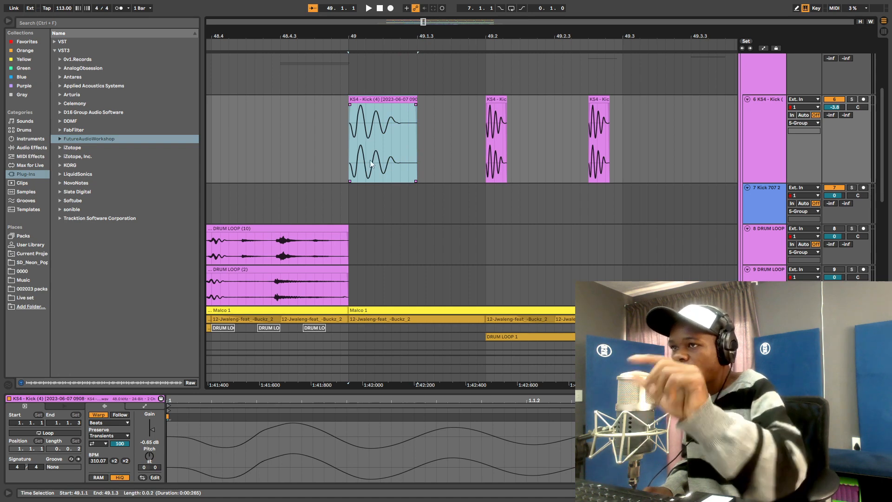
scroll(381, 163, down, 6)
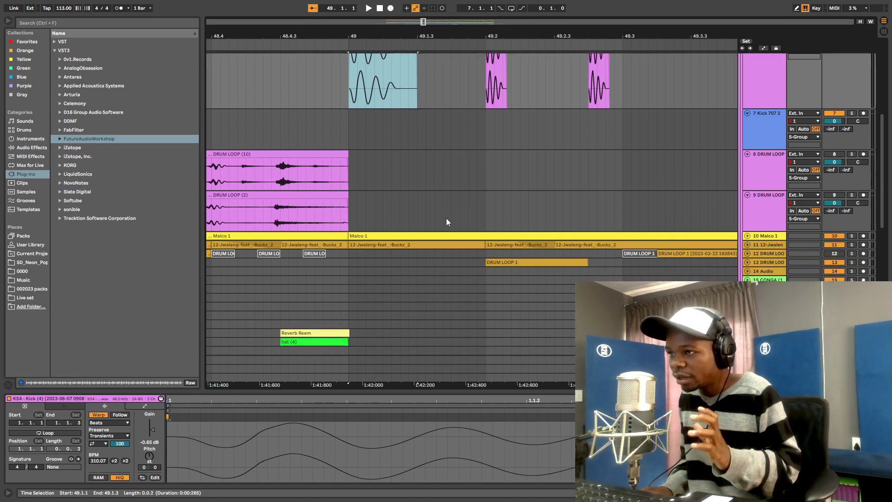
scroll(483, 234, down, 5)
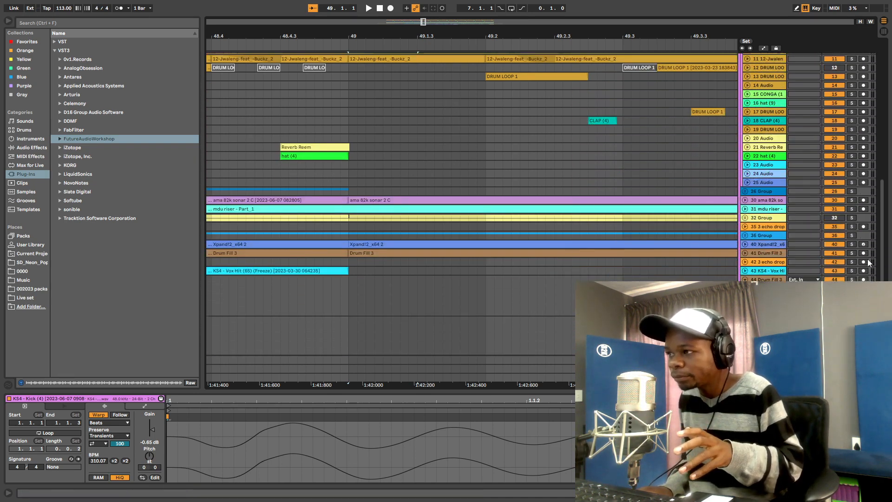
scroll(886, 232, down, 4)
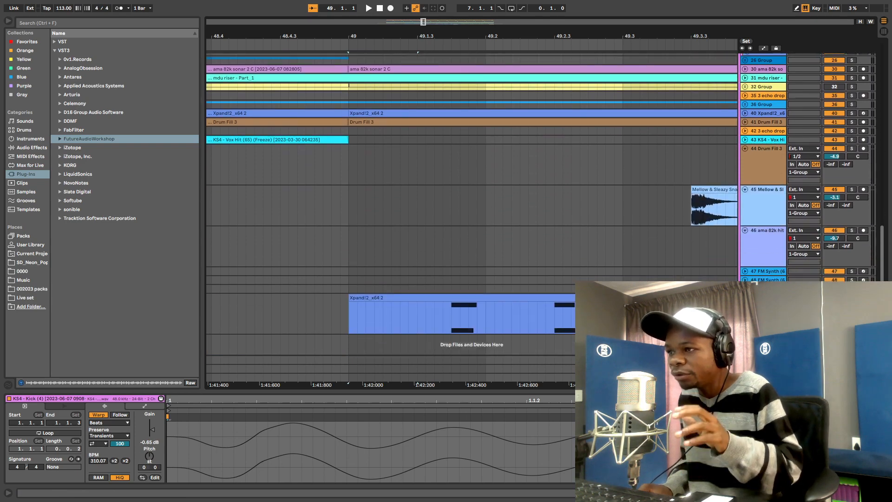
scroll(362, 202, up, 15)
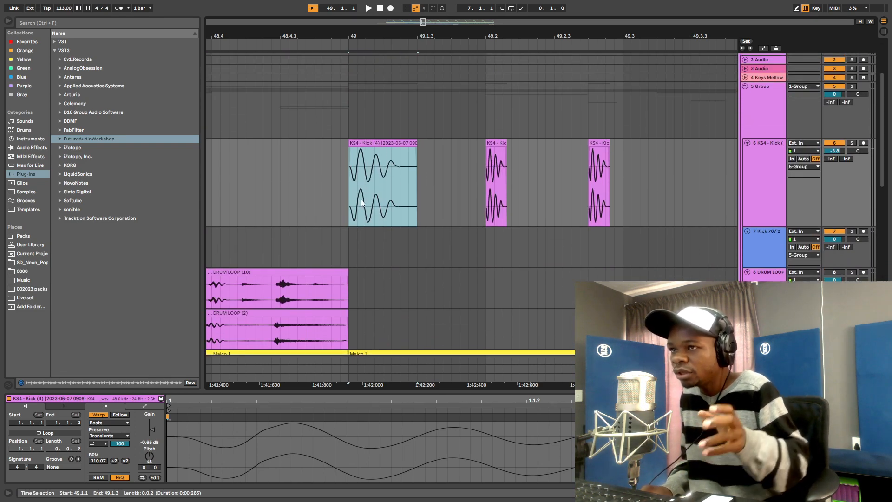
drag(344, 208, 417, 213)
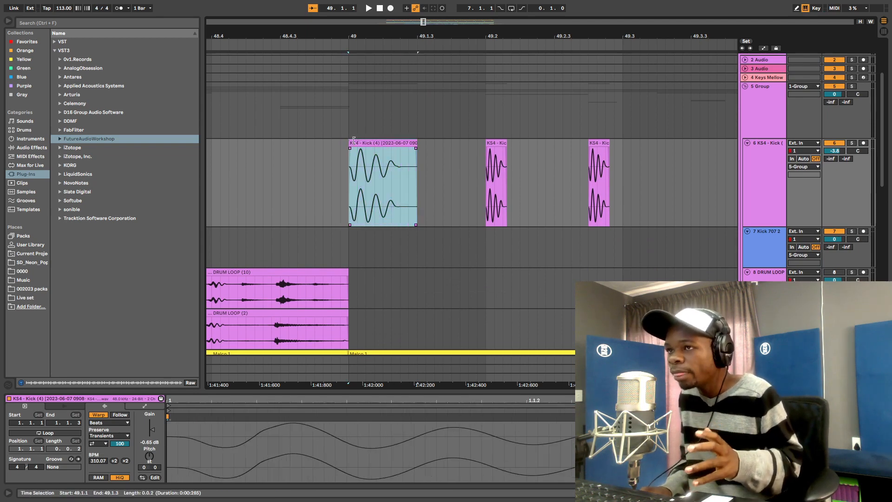
click(21, 148)
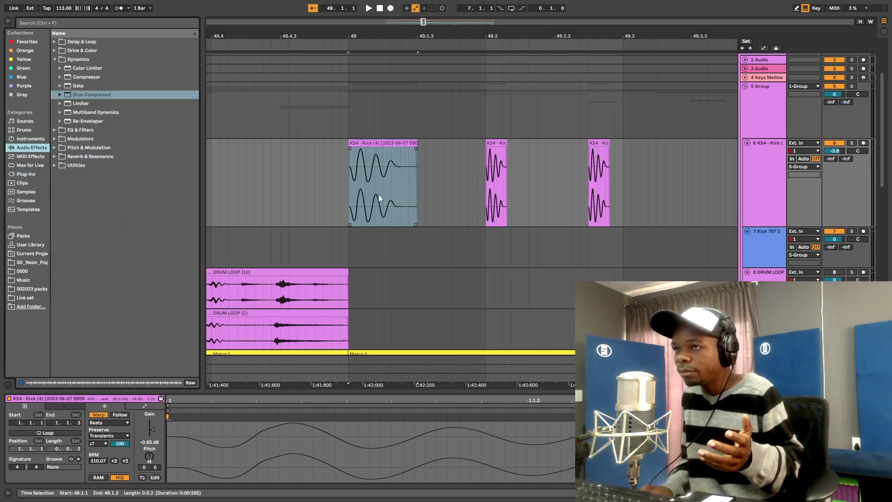
click(351, 190)
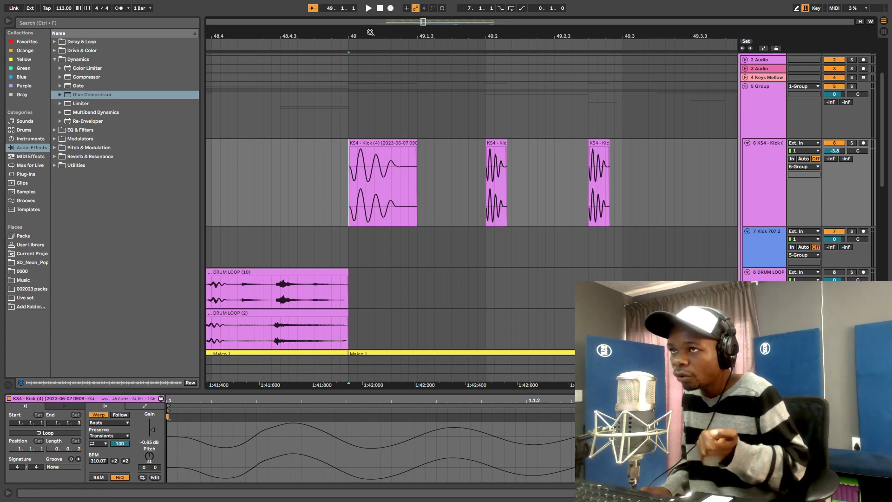
- Solo the KS4 kick, loop beat 49.1.1–49.2.1 with Ctrl+L, and play it
drag(370, 32, 369, 14)
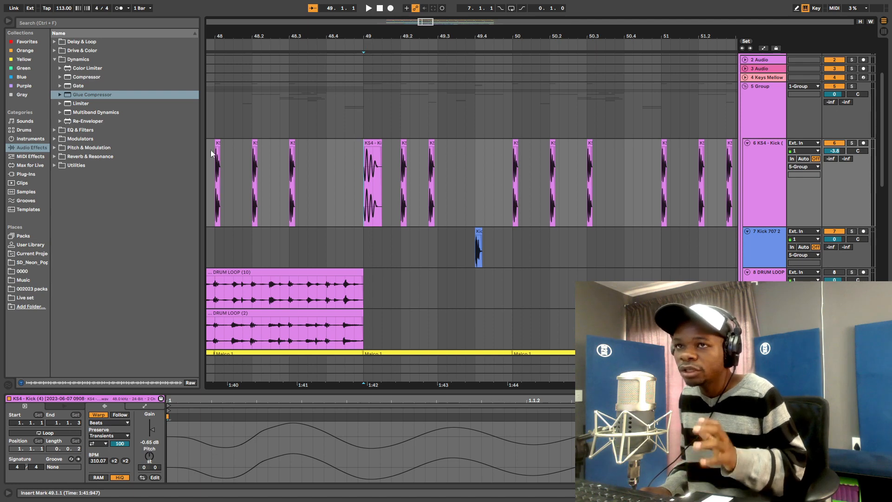
scroll(592, 201, up, 2)
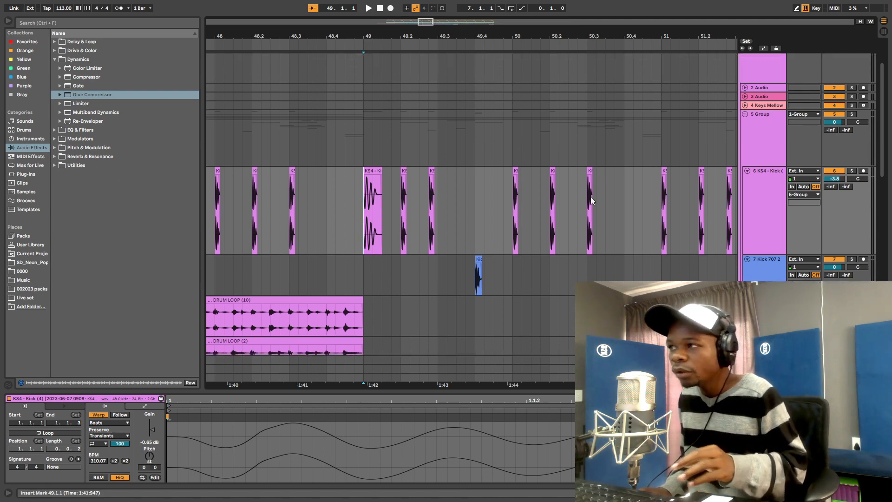
drag(372, 37, 372, 46)
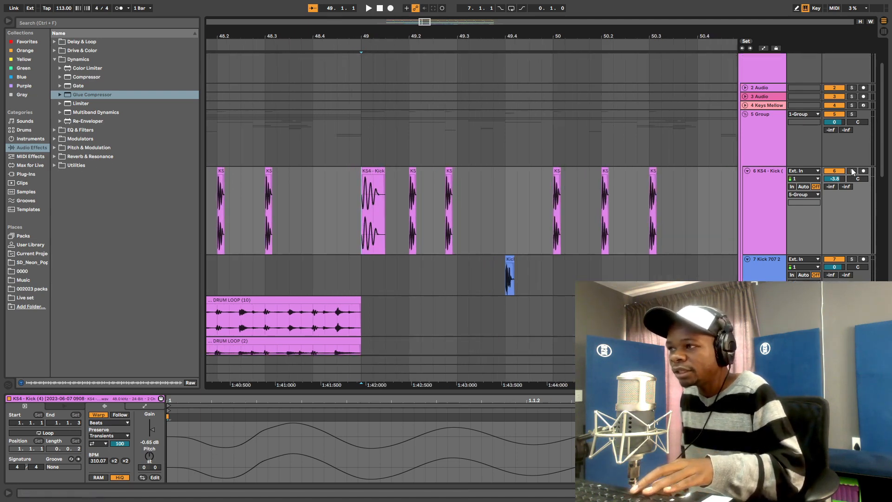
click(852, 171)
drag(360, 206, 403, 206)
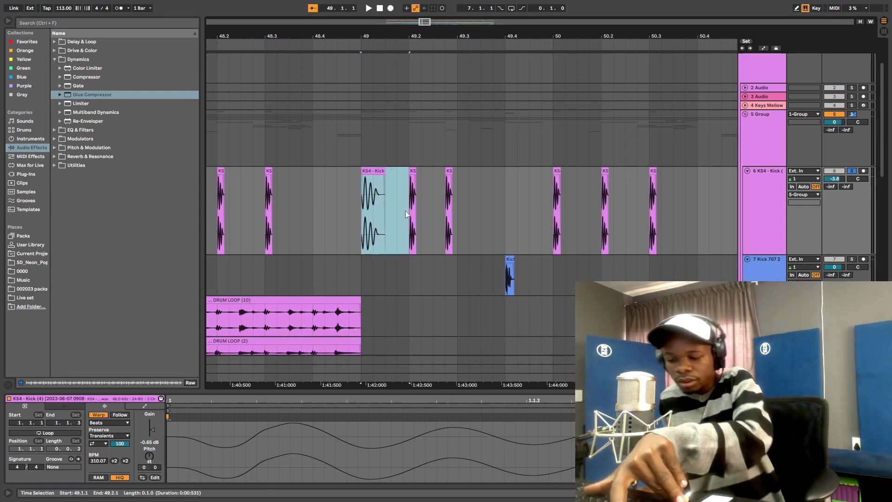
key(ctrl+l)
key(space)
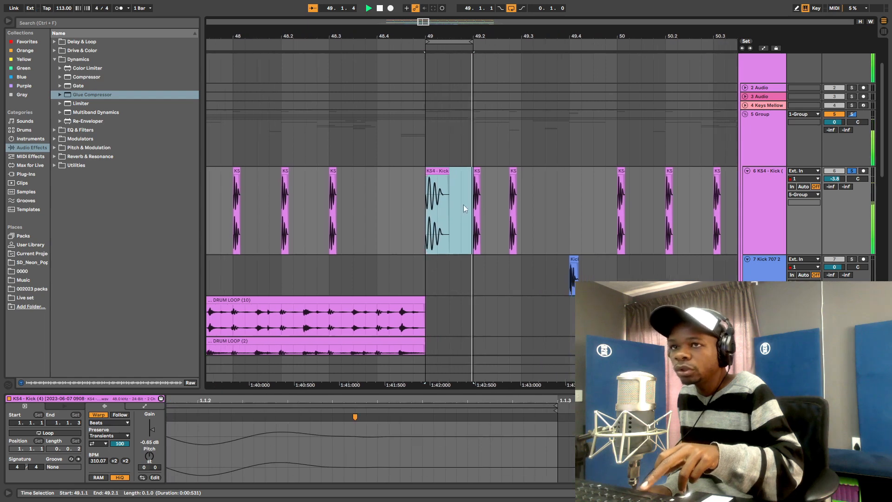
- Search 'tra' in the browser and look through the VST3 plug-in folders
key(ctrl+f)
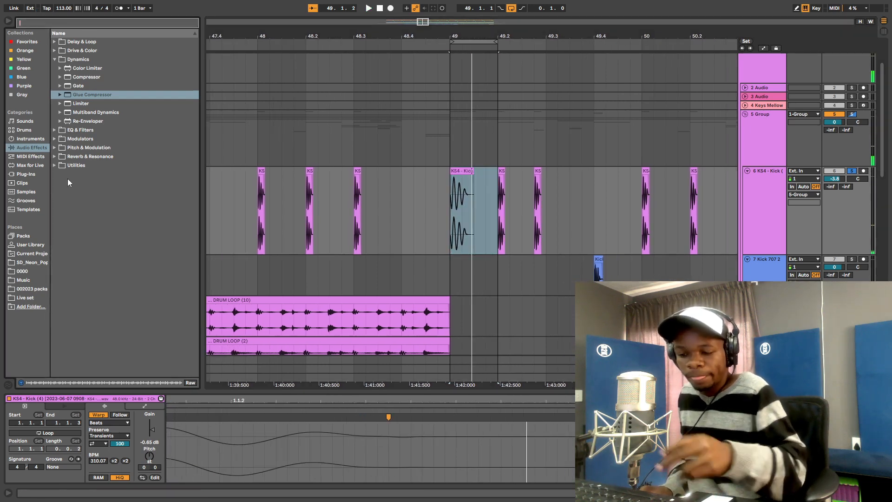
text(tra)
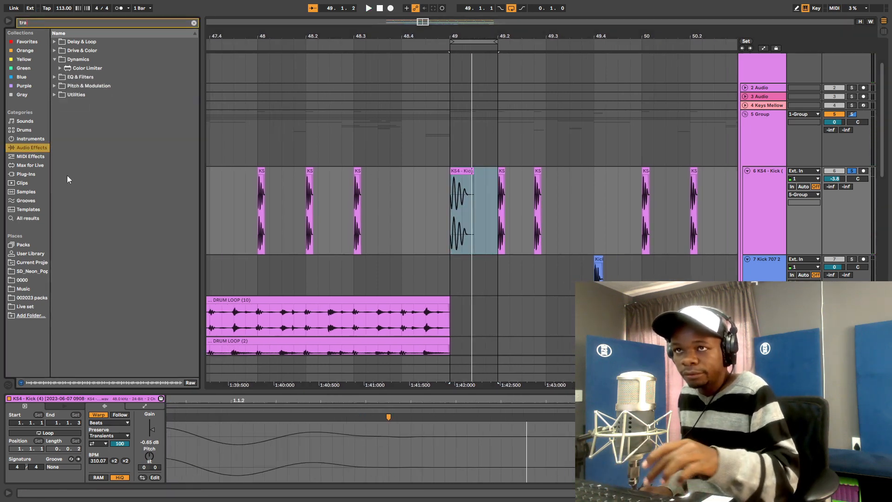
click(53, 94)
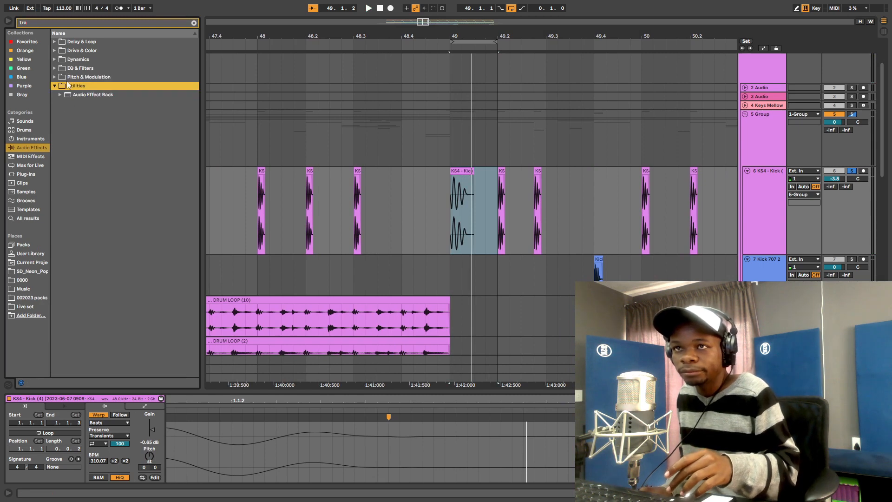
click(30, 174)
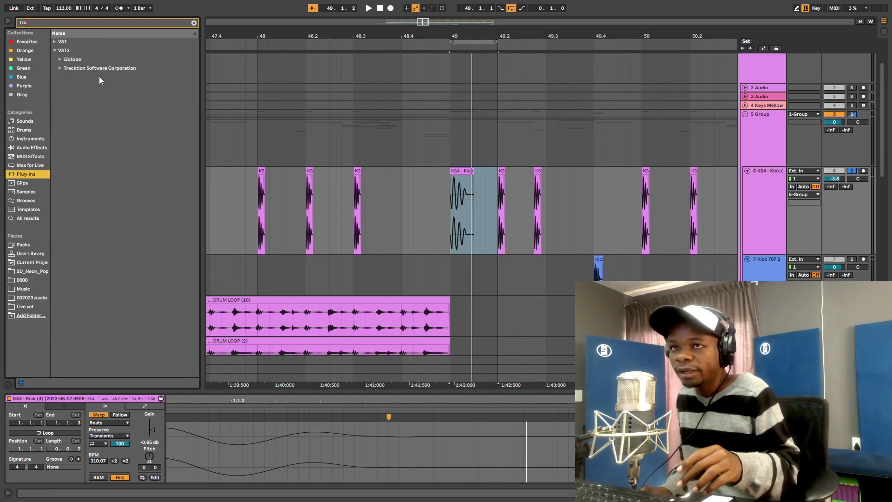
click(59, 60)
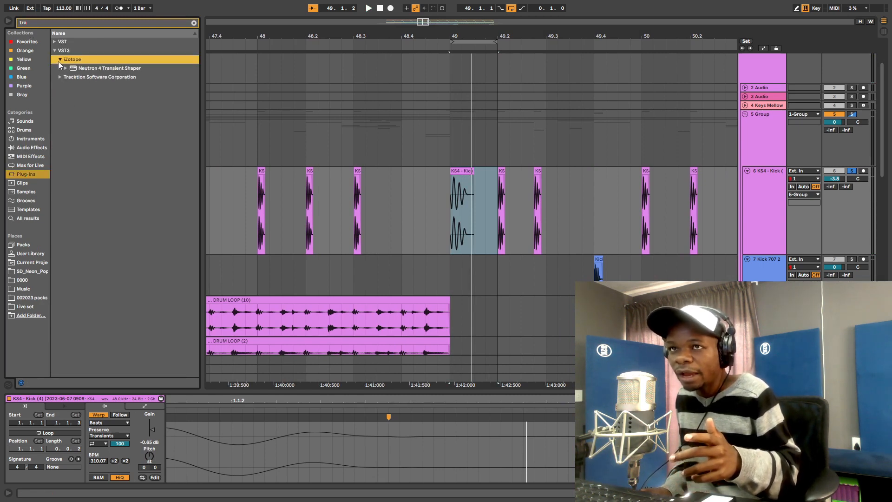
click(54, 52)
click(54, 51)
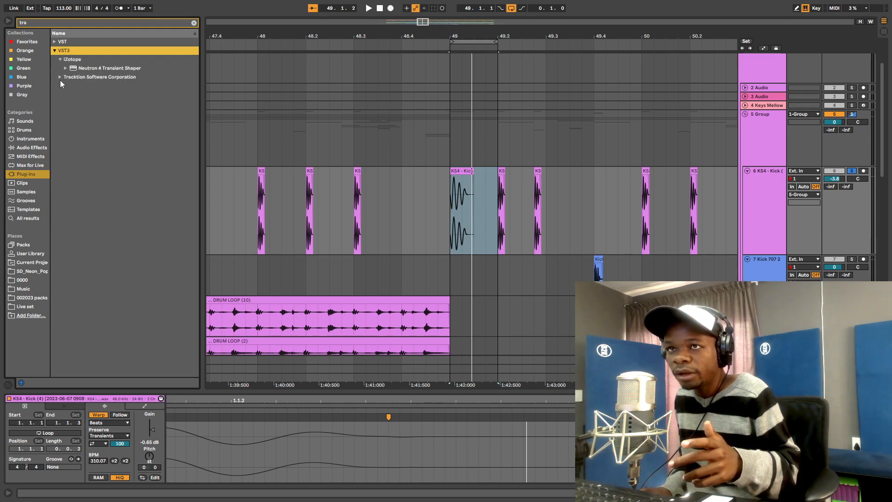
click(57, 78)
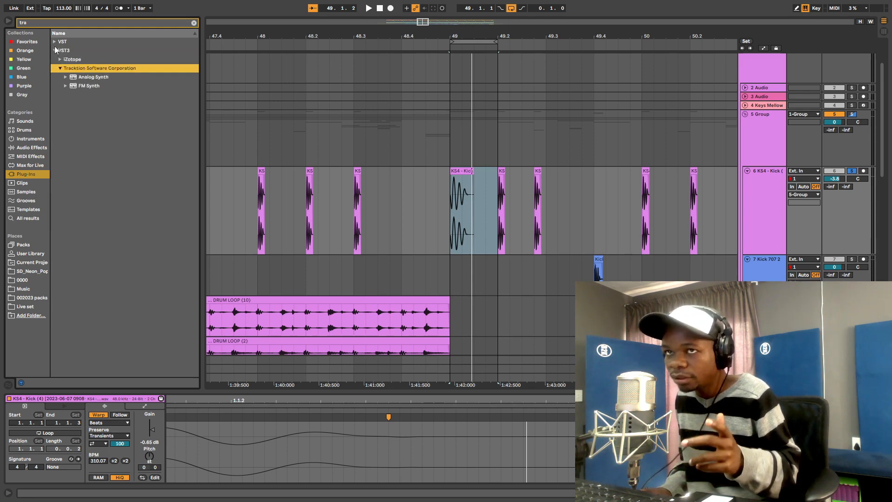
- Load kHs Transient Shaper from VST > VSTPlugins > kiloHearts onto the KS4 Kick track
click(54, 42)
click(58, 60)
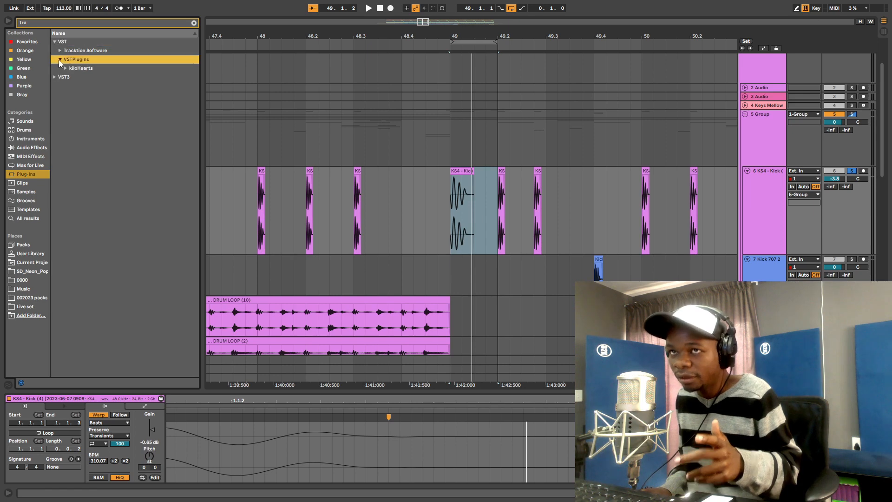
click(65, 69)
click(98, 87)
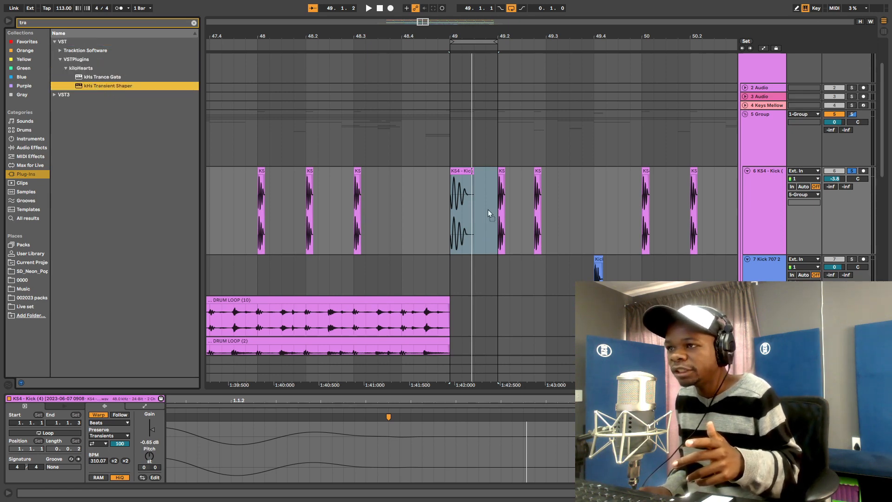
drag(488, 210, 503, 210)
key(space)
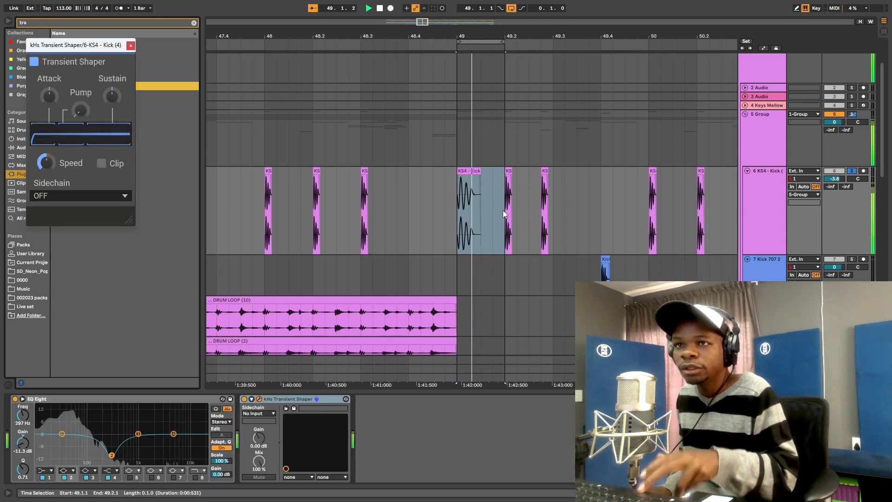
- Switch off the kick's EQ Eight and audition the kick without it
key(space)
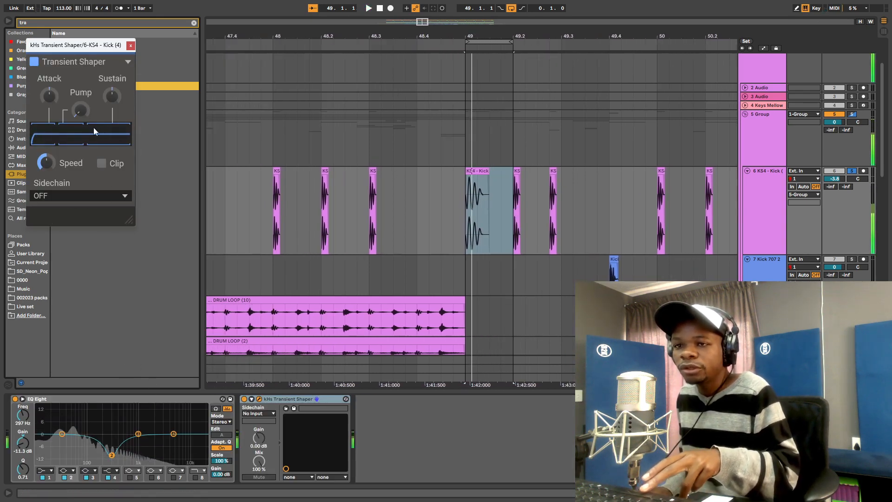
click(15, 399)
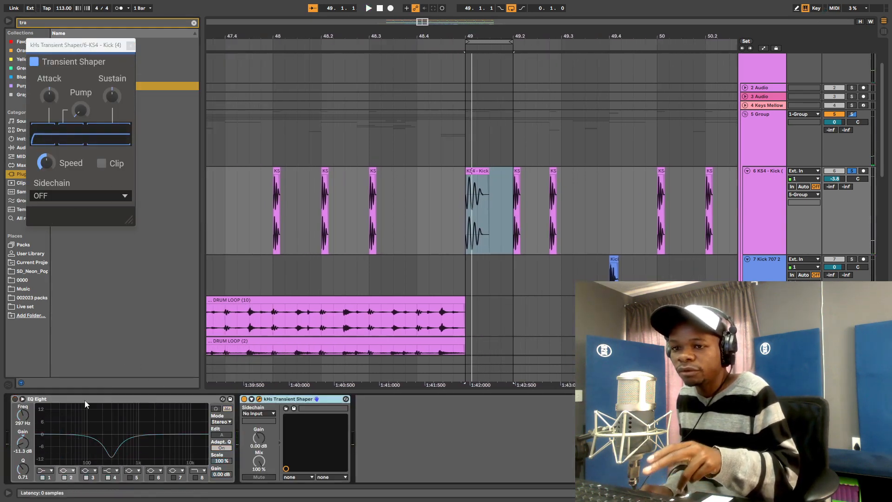
key(space)
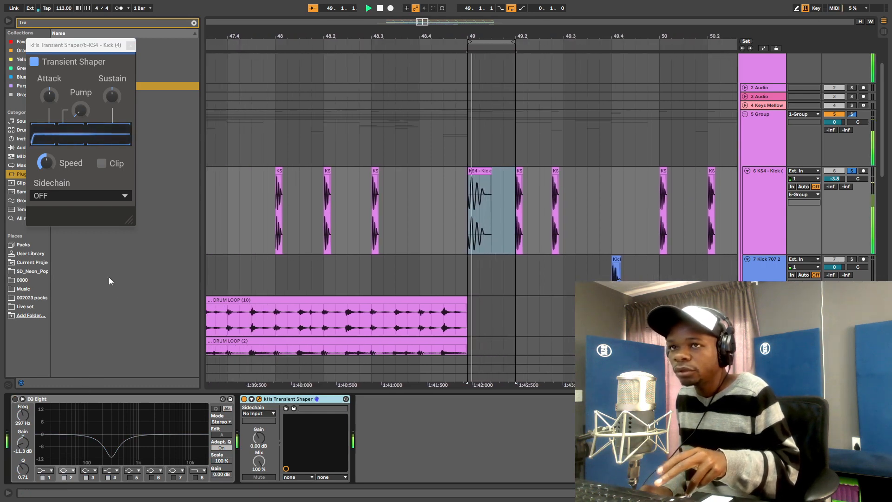
key(space)
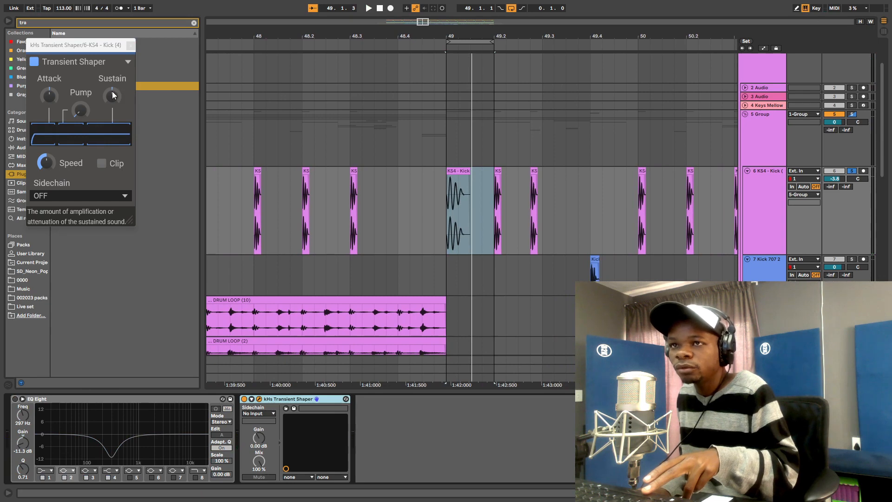
- Lower the Transient Shaper's sustain, add pump, and set attack to 10 %, auditioning each change
drag(83, 45, 365, 83)
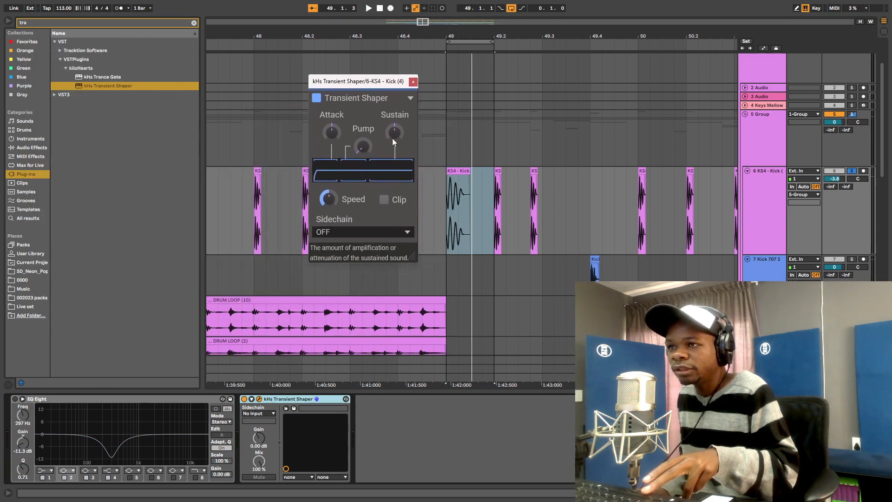
drag(394, 132, 394, 163)
key(space)
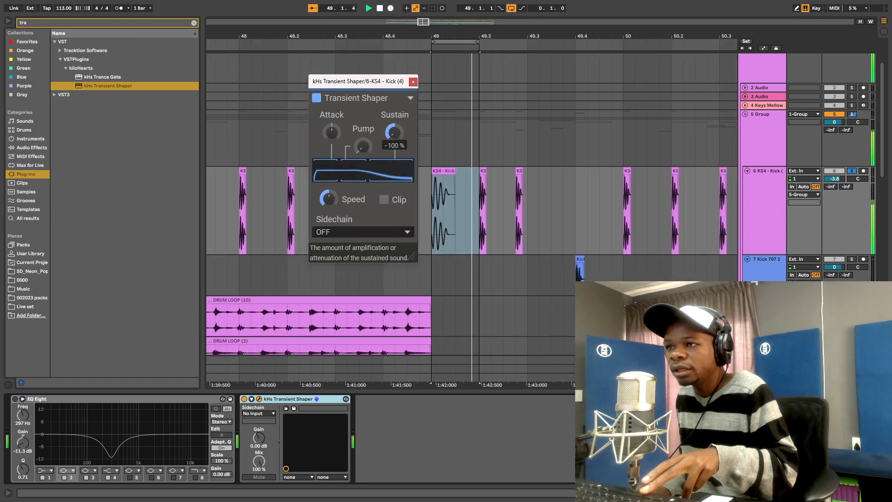
key(space)
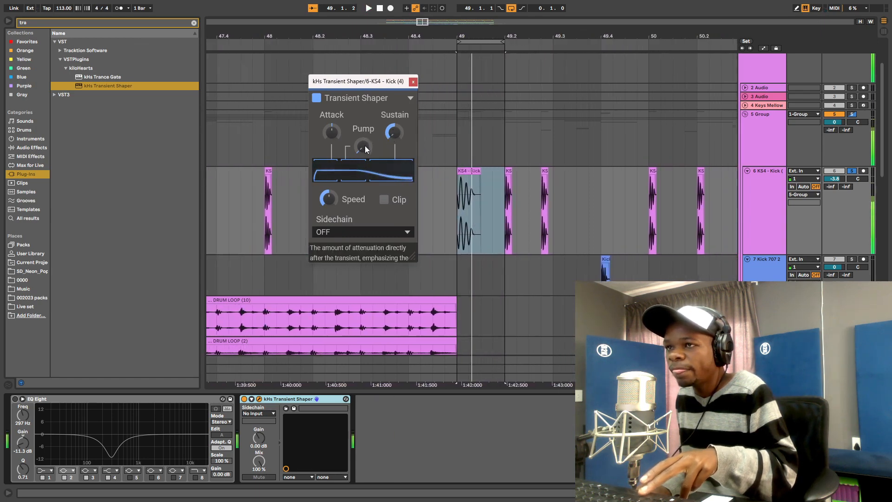
drag(360, 150, 360, 149)
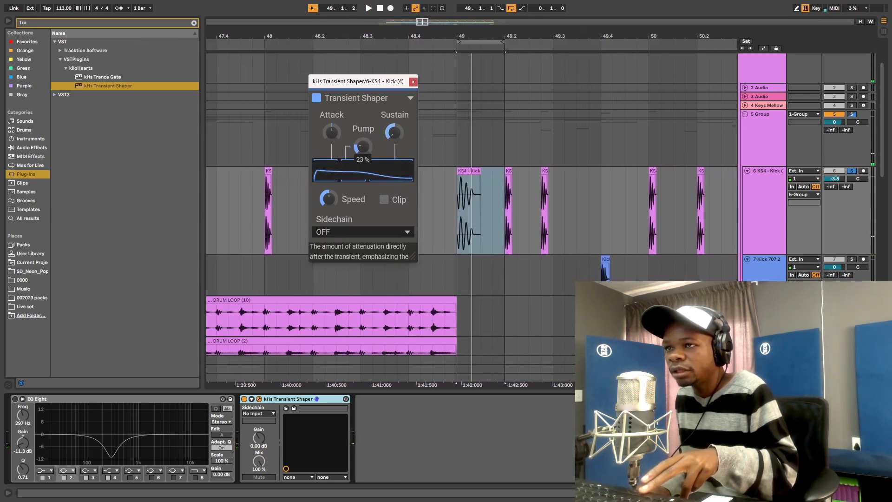
key(space)
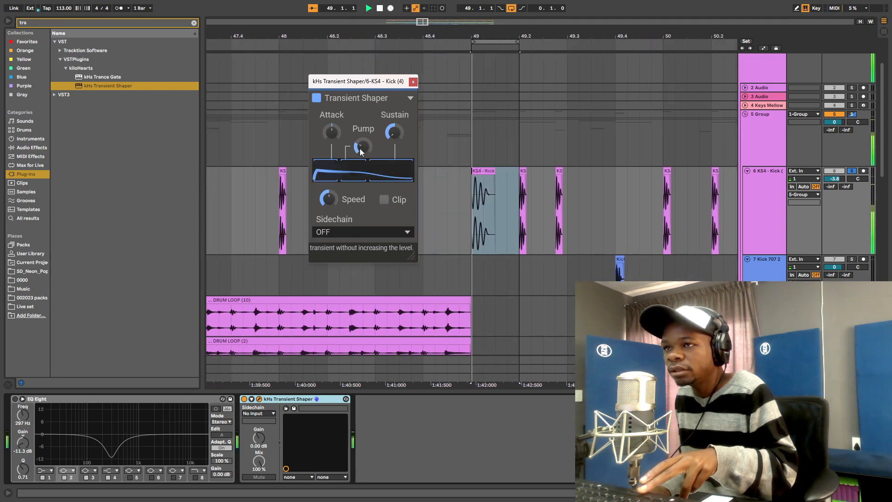
key(space)
drag(332, 131, 332, 131)
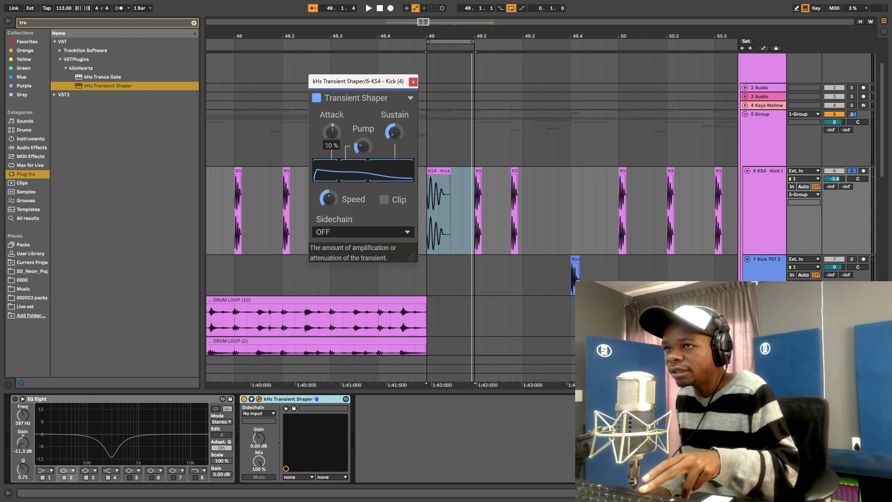
drag(332, 132, 332, 133)
key(space)
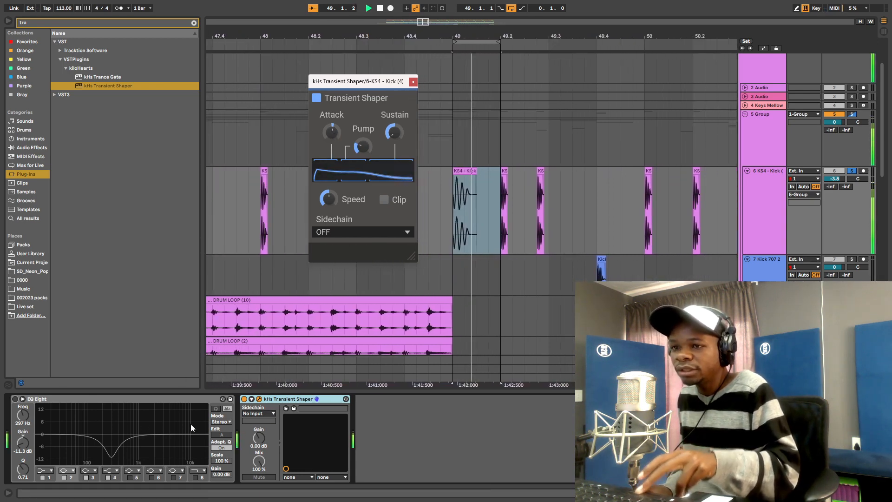
key(space)
- Compare the kick with the Transient Shaper bypassed and on, then close its window
click(244, 399)
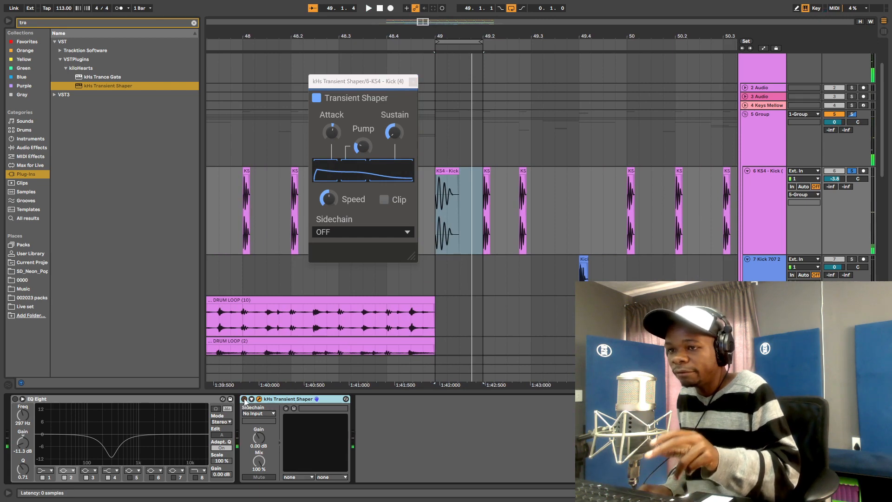
click(244, 399)
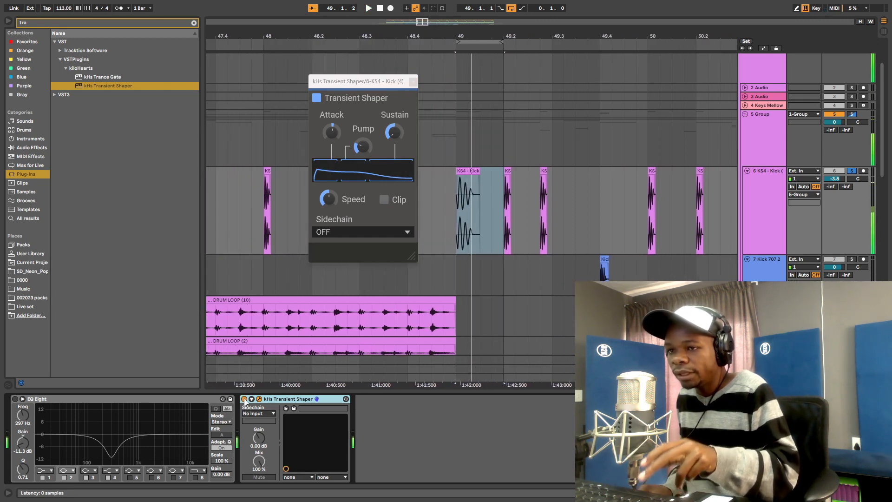
key(space)
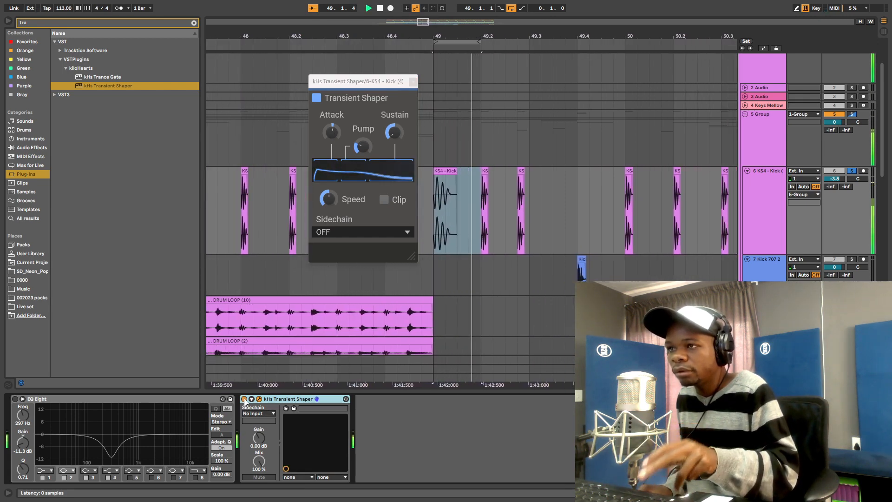
key(space)
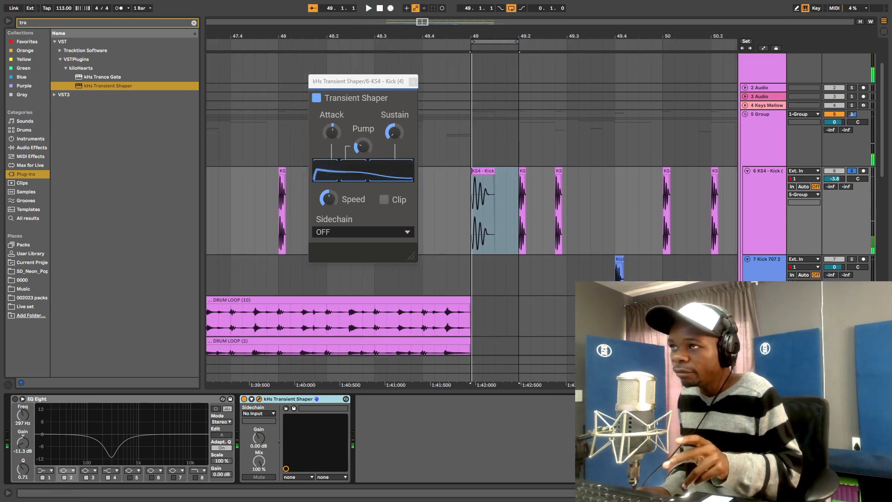
mouse_move(541, 36)
mouse_down()
mouse_move(490, 37)
mouse_move(532, 33)
mouse_up()
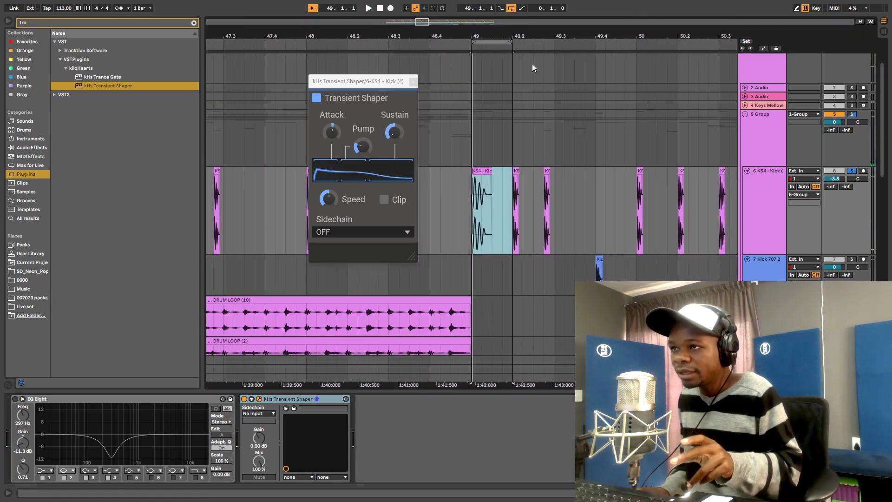
click(412, 82)
- Copy the short kick slice at 49.2.1 over the long clip's start and delete the leftover
drag(512, 218, 532, 218)
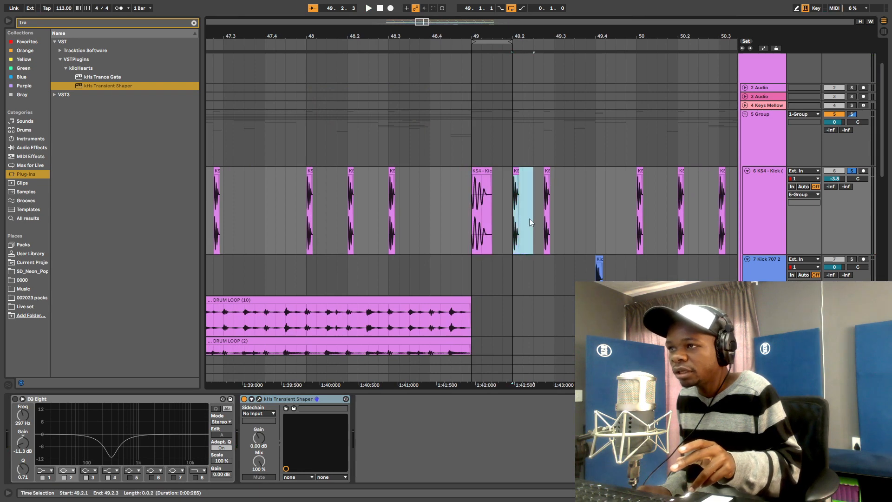
right_click(525, 216)
click(552, 228)
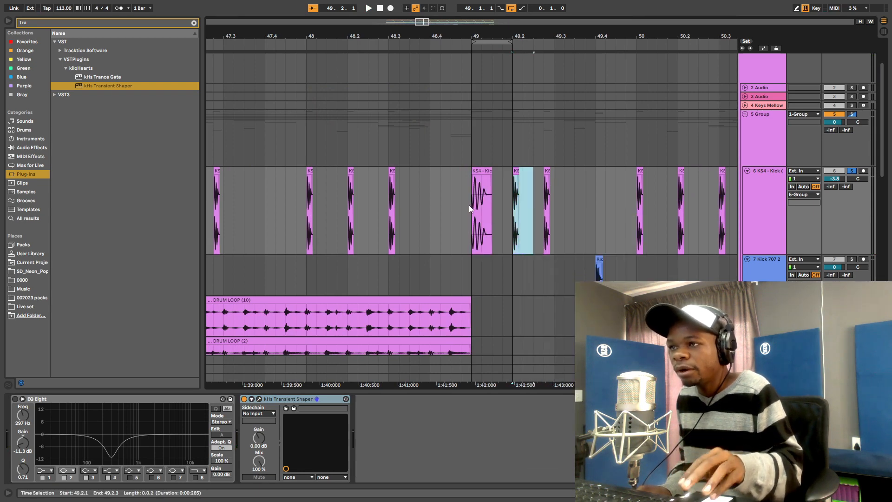
drag(470, 205, 489, 205)
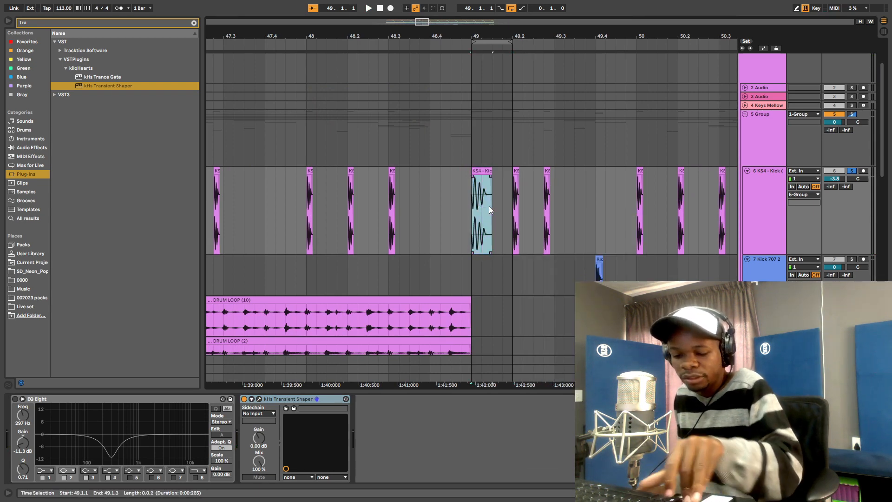
key(ctrl+v)
click(485, 171)
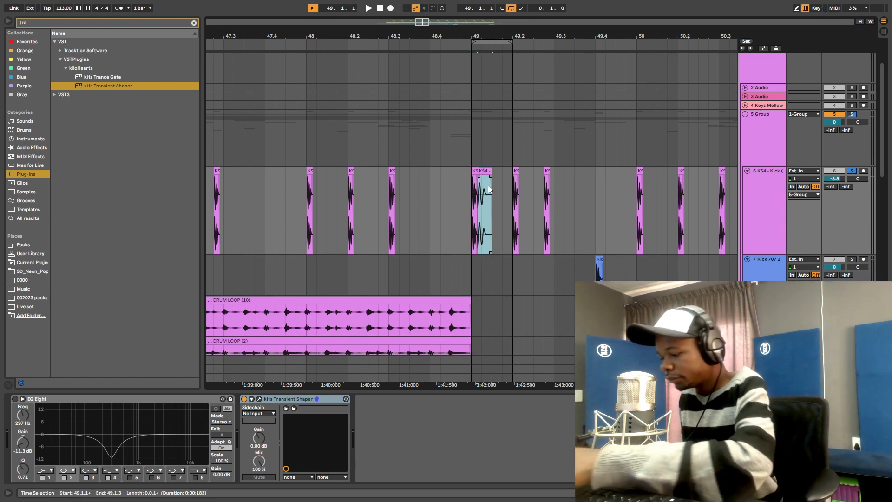
key(Delete)
key(space)
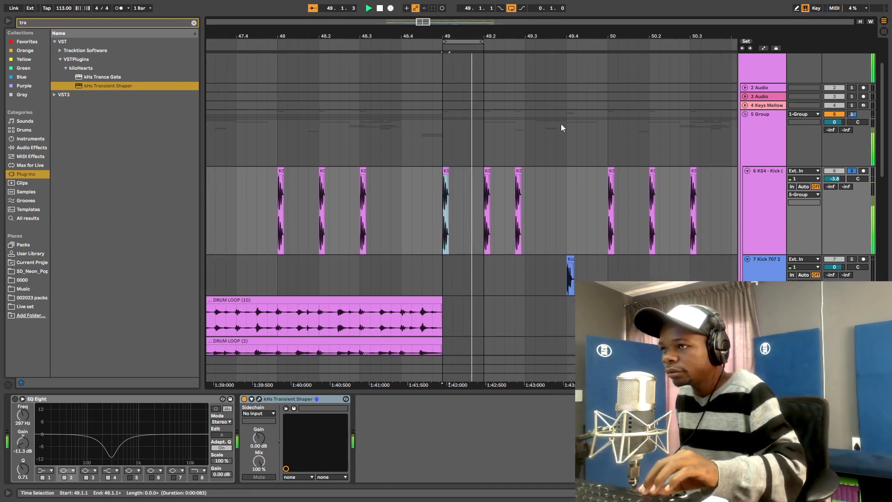
key(space)
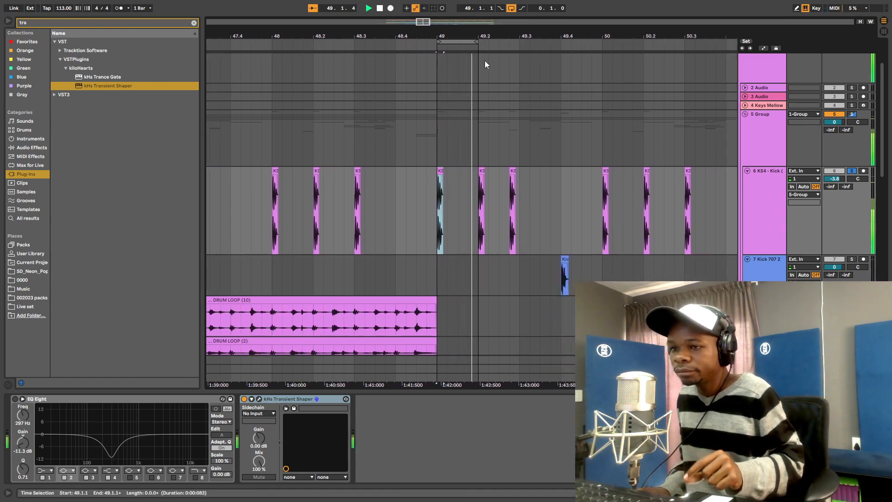
key(space)
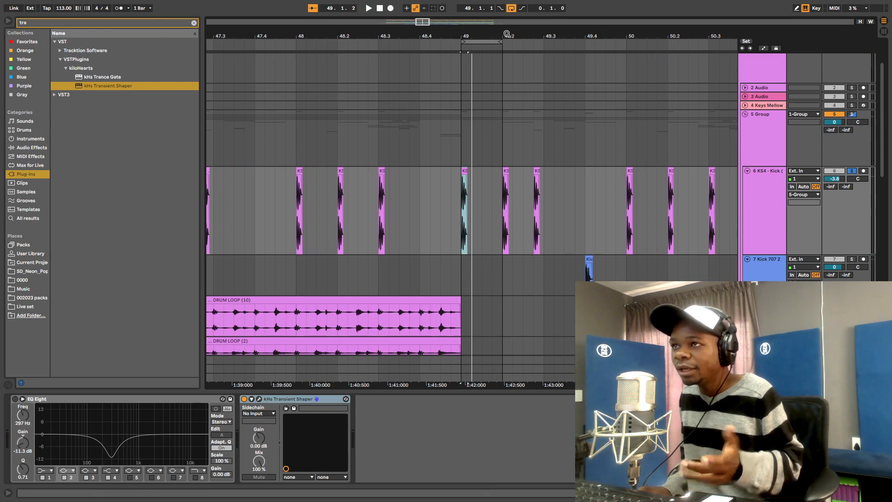
- Replace the kick's Transient Shaper with a fresh kHs Transient Shaper
drag(489, 33, 494, 118)
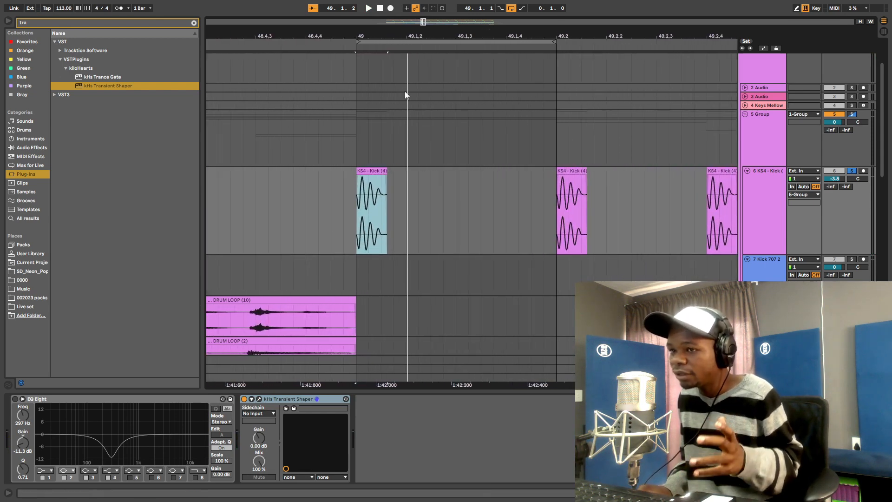
click(266, 401)
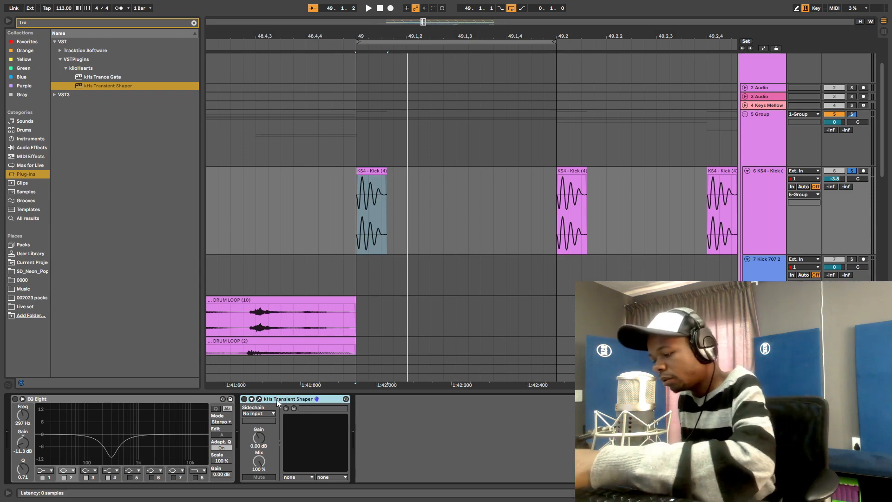
key(Delete)
drag(88, 85, 385, 427)
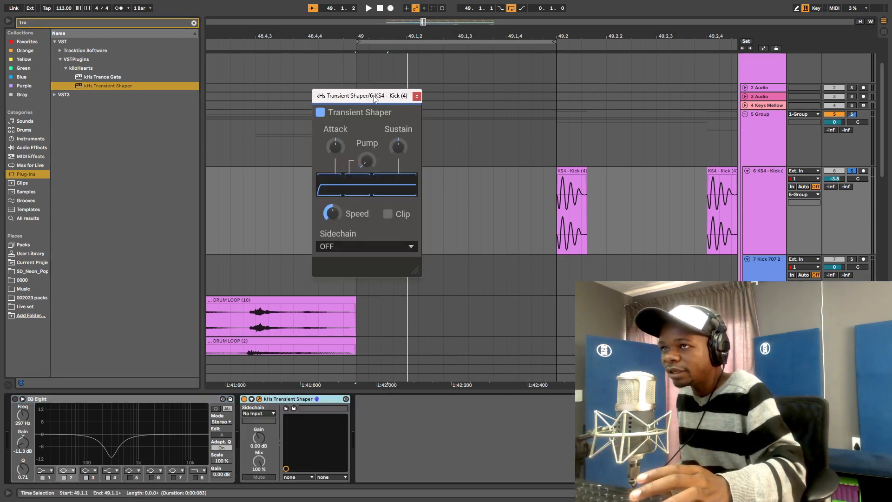
drag(373, 98, 463, 98)
- Set the new shaper's sustain to about -20 % and attack to about 20 %
key(space)
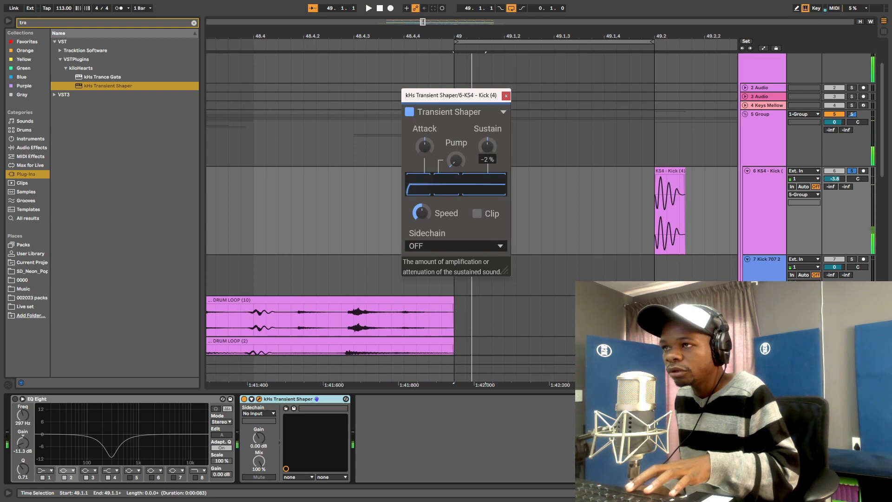
click(480, 219)
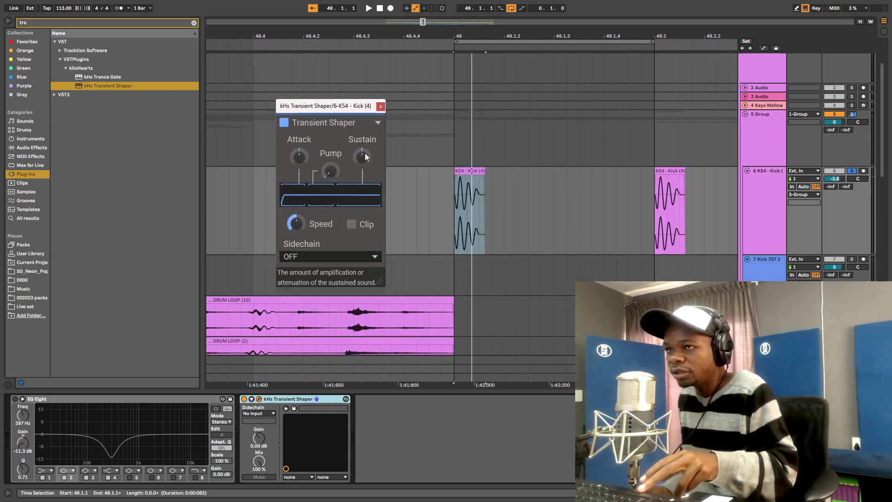
key(space)
mouse_move(362, 156)
mouse_down()
mouse_move(363, 135)
mouse_move(366, 153)
mouse_up()
key(space)
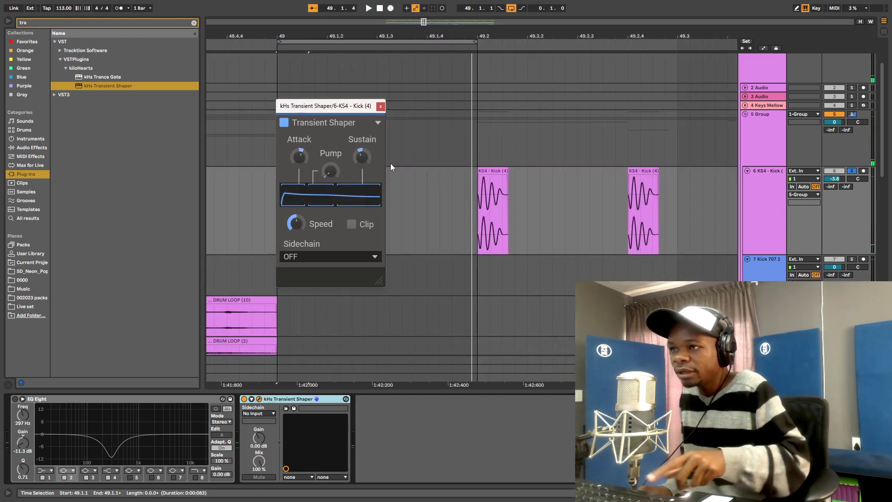
drag(362, 156, 362, 153)
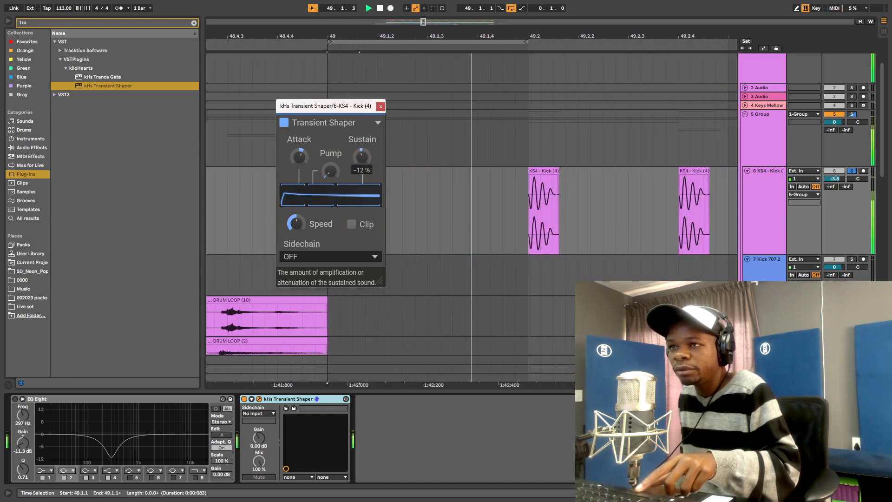
key(space)
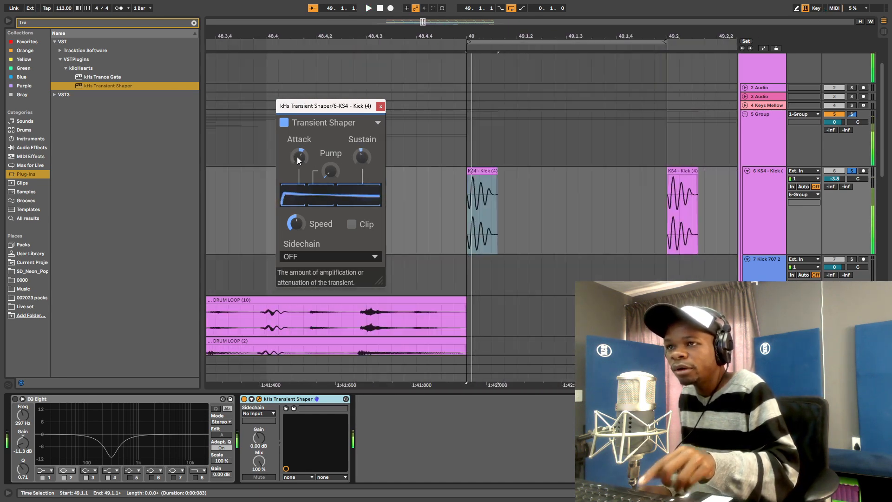
drag(297, 157, 297, 154)
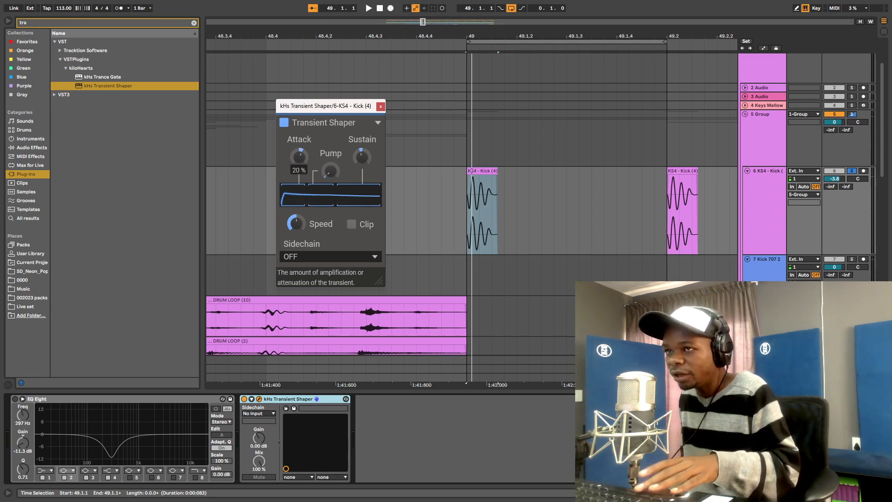
click(381, 107)
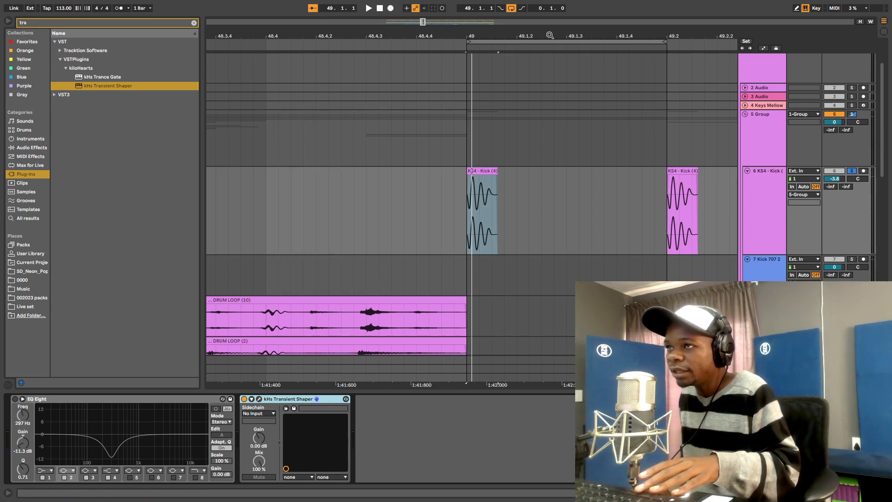
- Loop the Kick 707 hit from 49.4.1 to 50.1.1
key(minus)
key(minus)
key(minus)
key(minus)
key(plus)
key(plus)
key(plus)
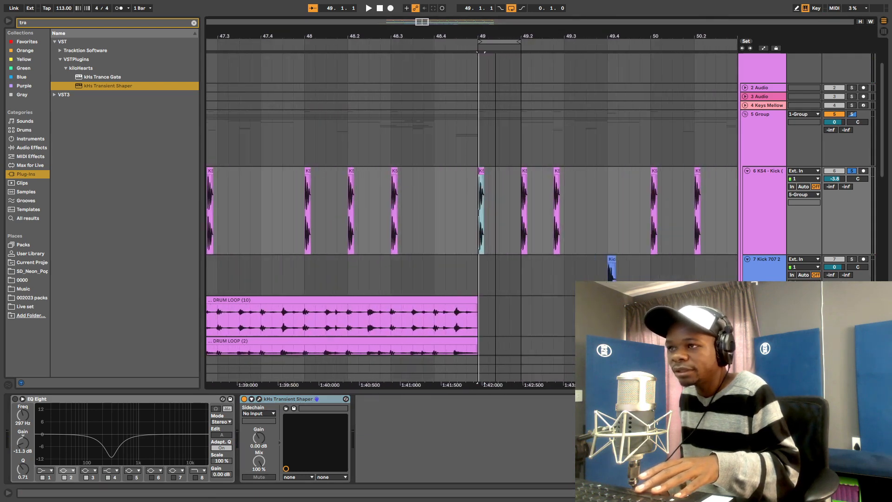
scroll(268, 224, right, 5)
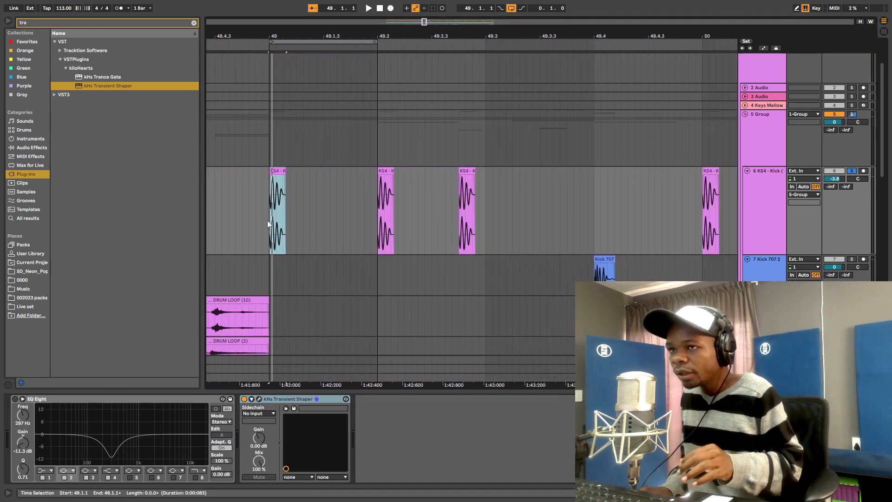
scroll(397, 306, down, 3)
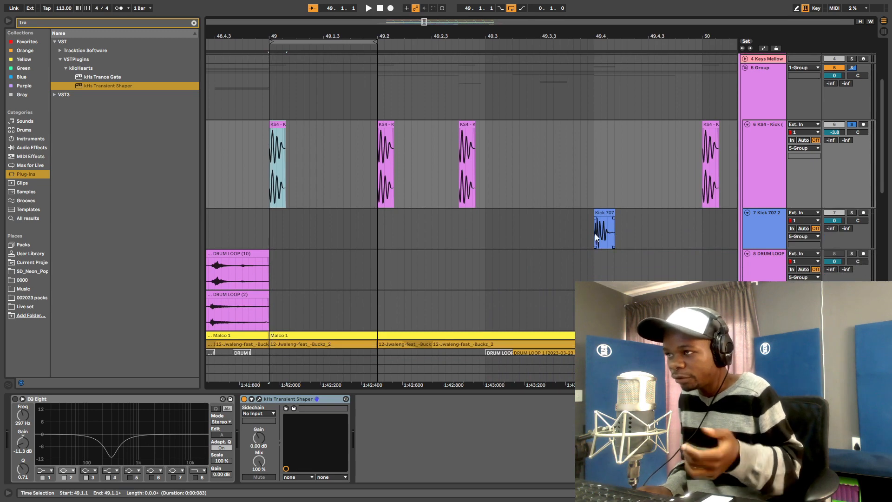
click(593, 231)
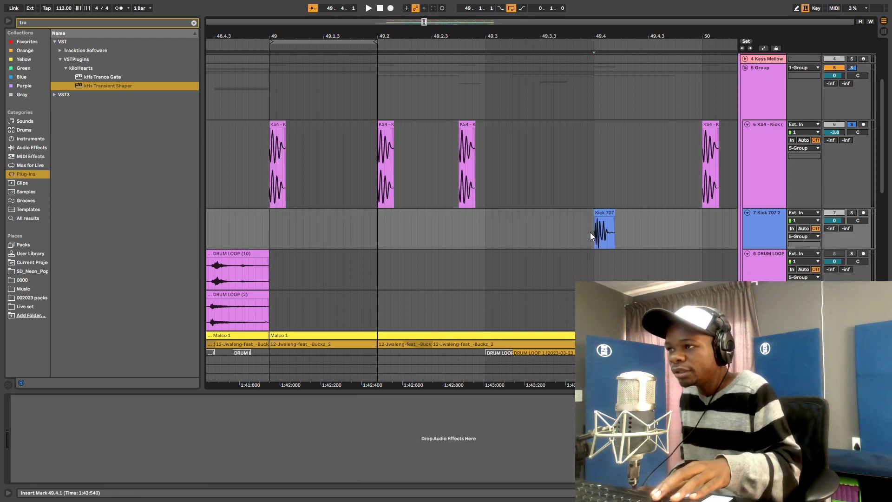
drag(592, 231, 703, 234)
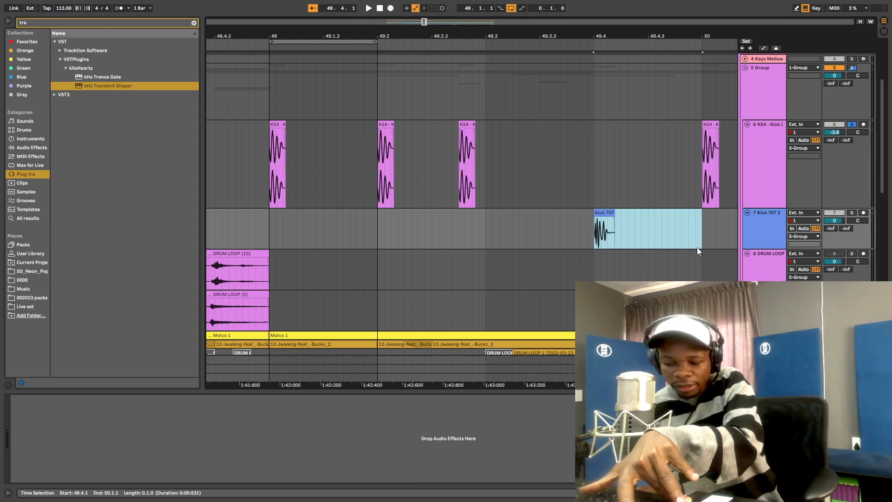
key(ctrl+l)
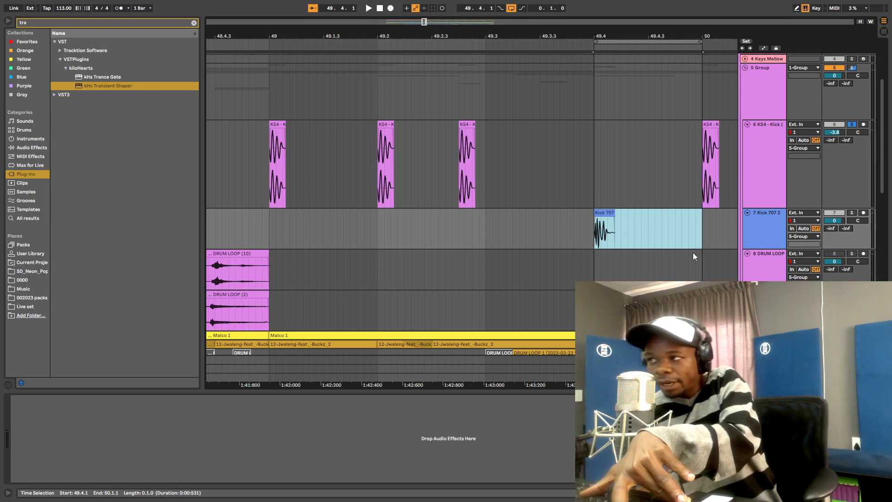
- Solo and audition the Kick 707 2 track, then add kHs Transient Shaper to it
click(852, 212)
key(space)
click(769, 227)
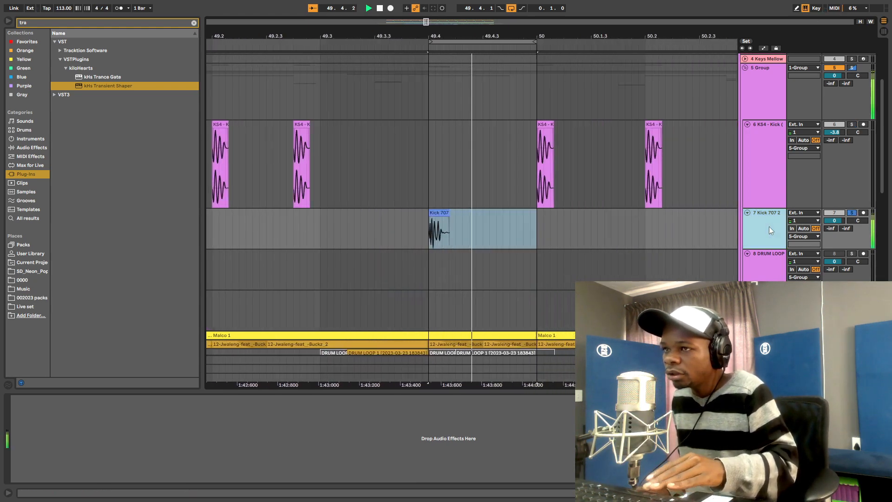
key(space)
drag(423, 36, 414, 264)
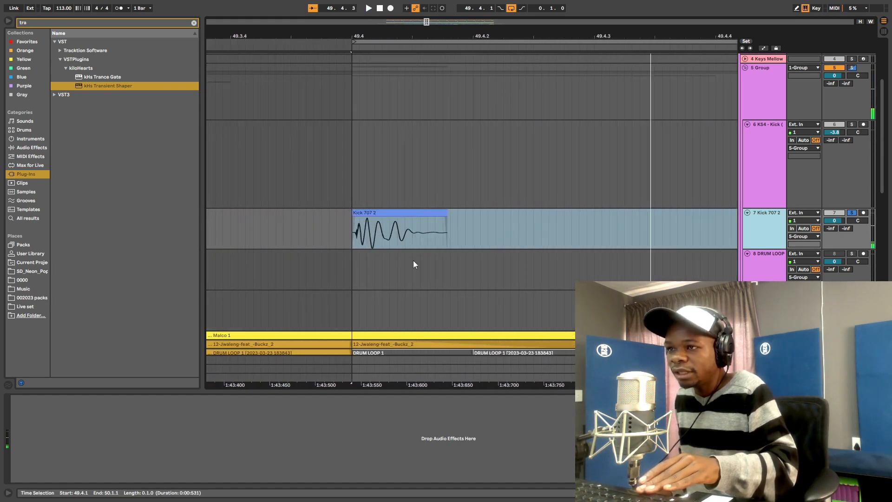
key(space)
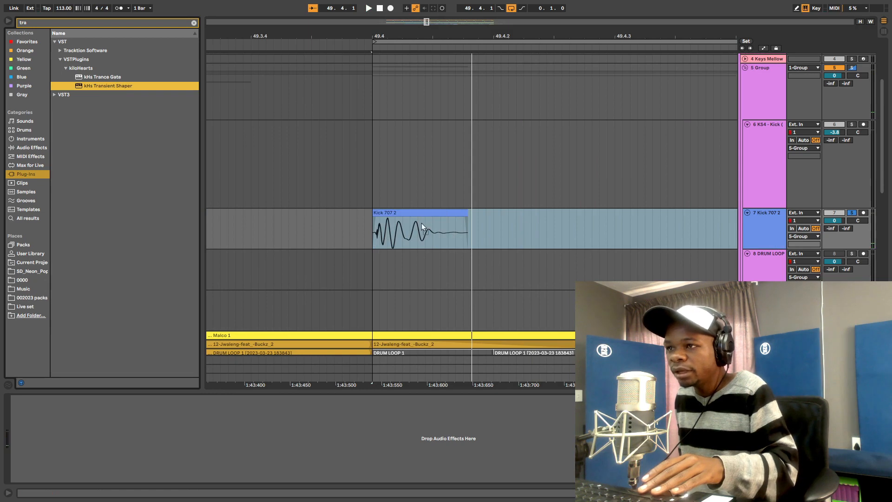
drag(432, 238, 430, 233)
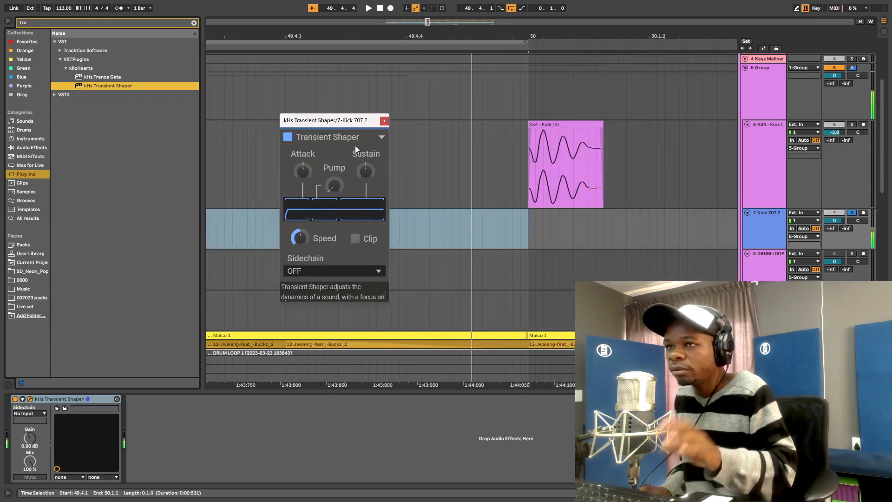
- Turn Kick 707 2's Transient Shaper sustain down to about -27 % and close its window
drag(365, 171, 366, 172)
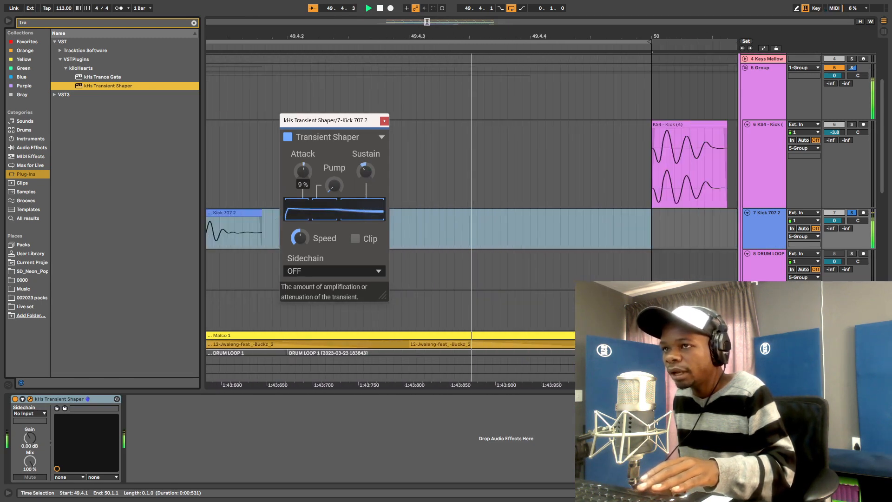
key(space)
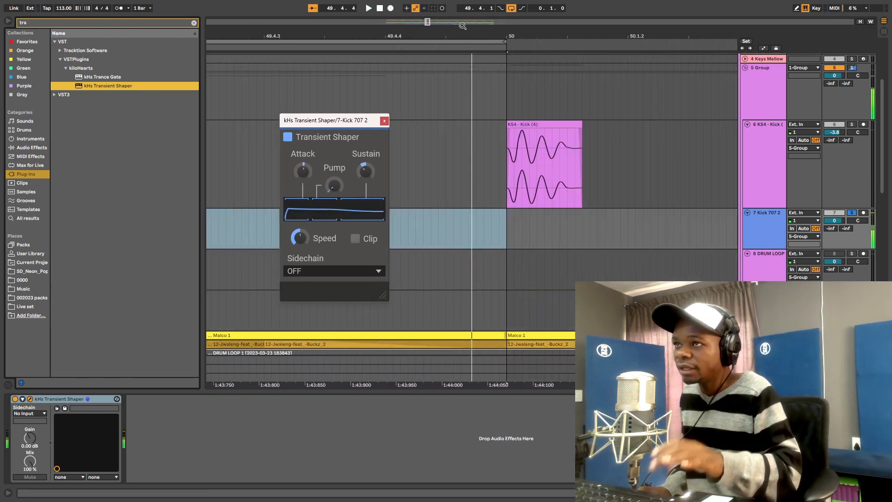
drag(464, 30, 552, 6)
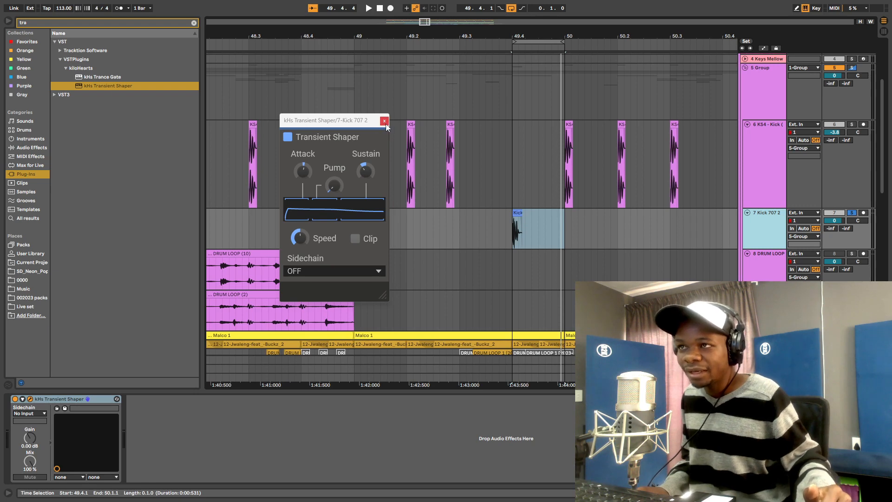
click(384, 121)
scroll(448, 148, up, 2)
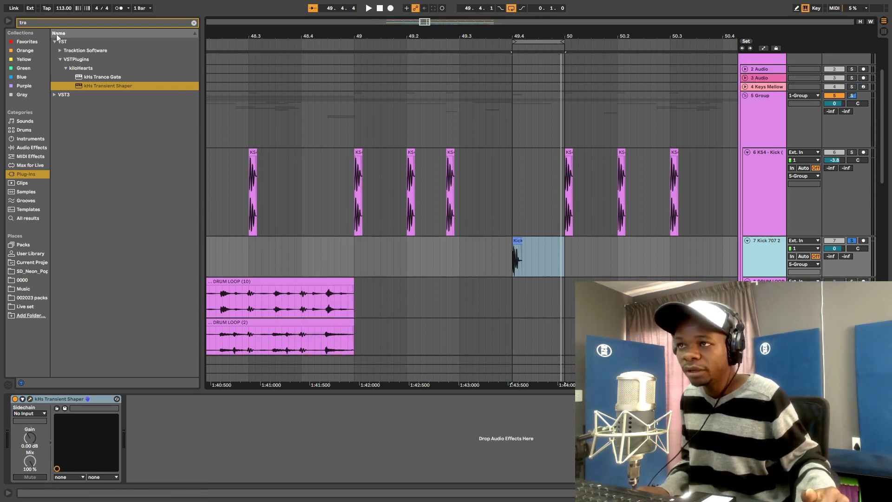
- Add EQ Eight from Audio Effects > EQ & Filters after the Transient Shaper
click(194, 23)
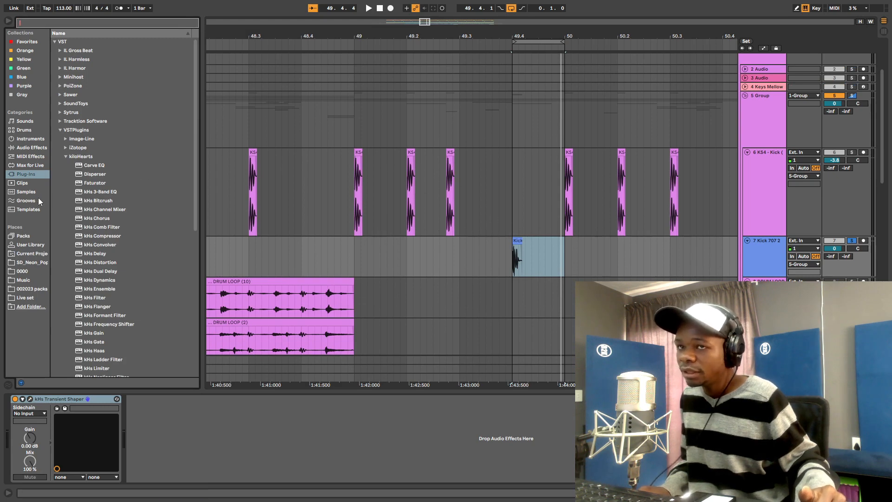
click(27, 149)
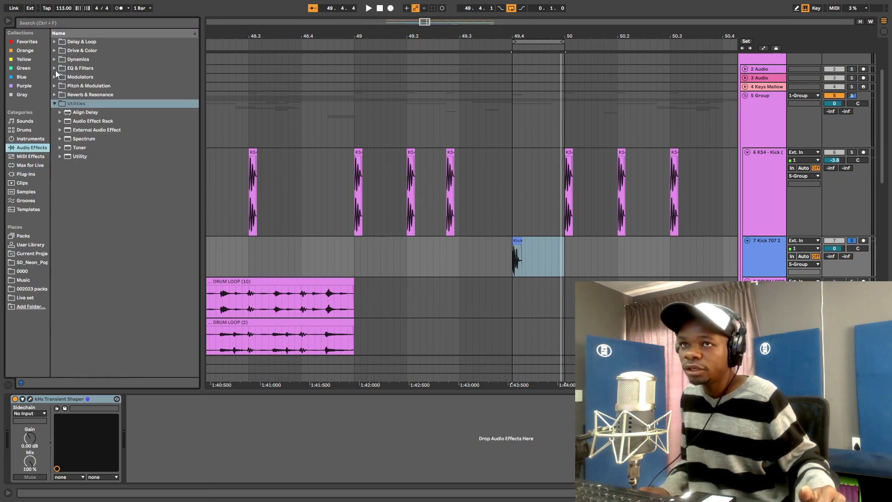
click(55, 68)
click(84, 96)
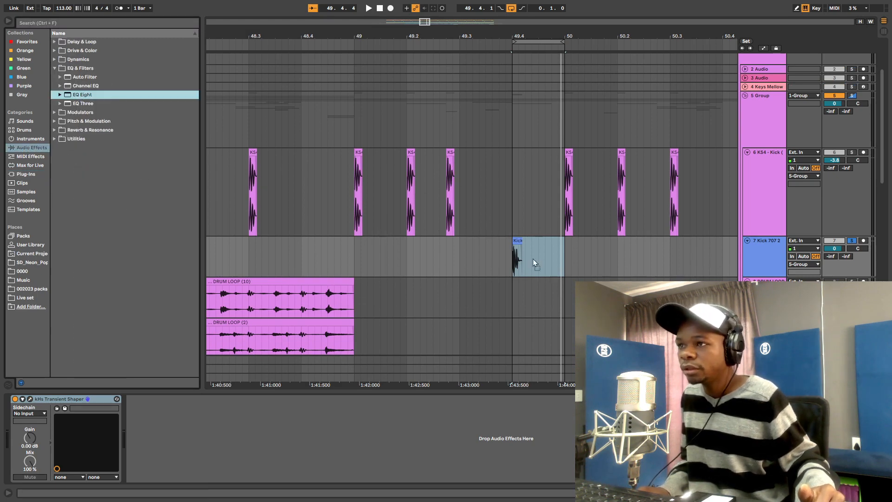
drag(492, 212, 492, 212)
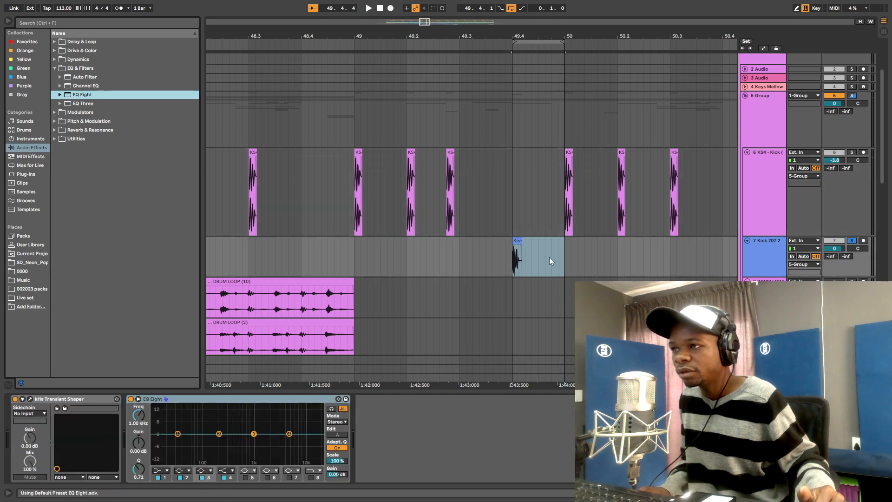
- Expand EQ Eight's band graph into the main area and make it taller
drag(549, 36, 549, 91)
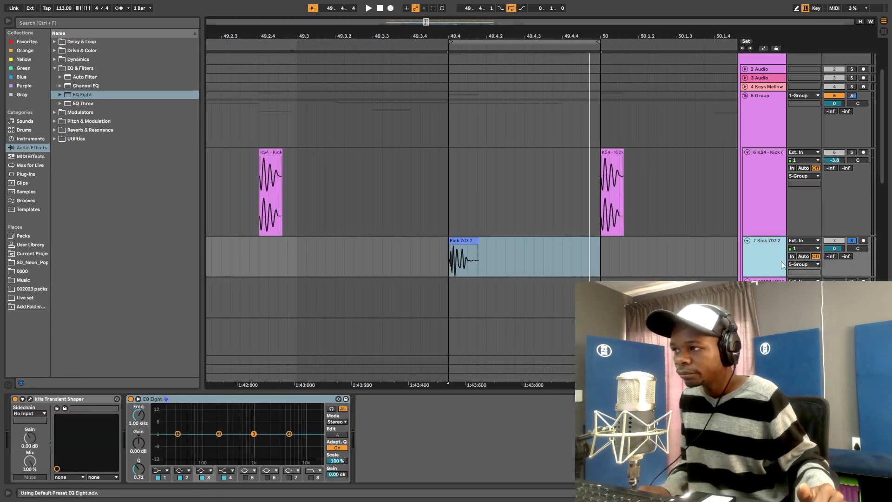
click(462, 241)
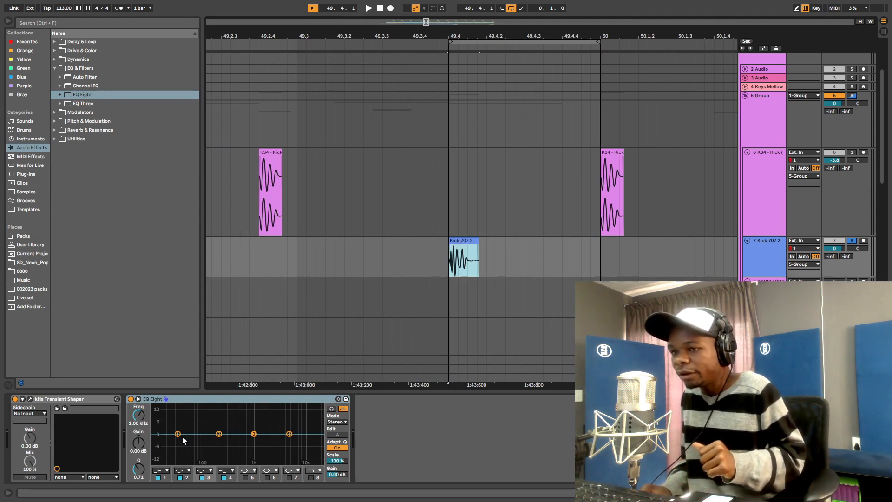
click(138, 400)
drag(537, 288, 521, 148)
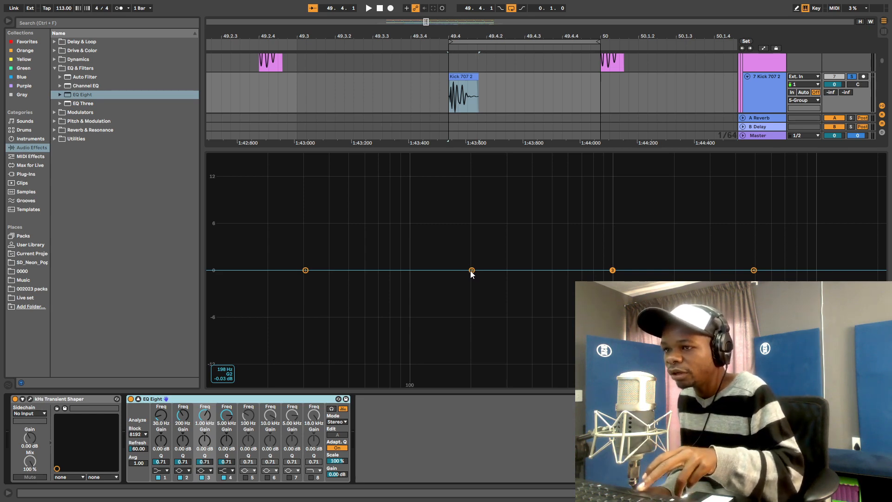
- Set EQ band 2 to a narrow cut of about -2.4 dB at ~96 Hz, Q ~2.87
key(space)
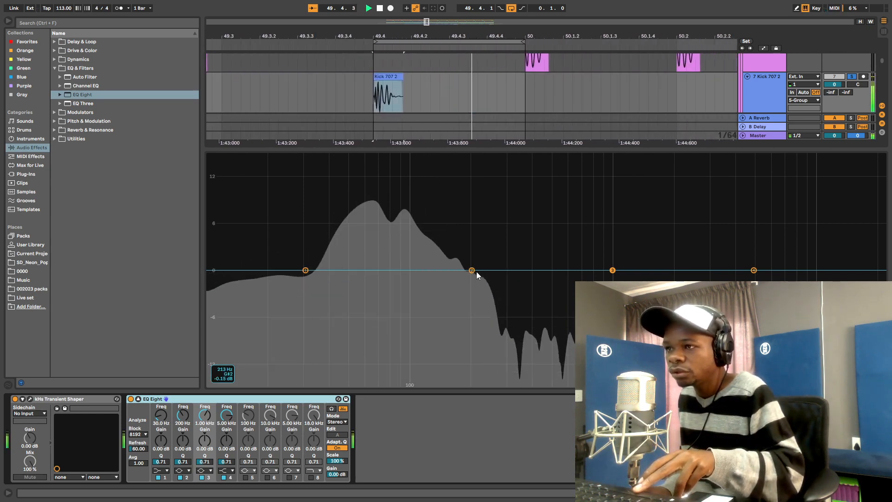
drag(473, 271, 425, 270)
key(space)
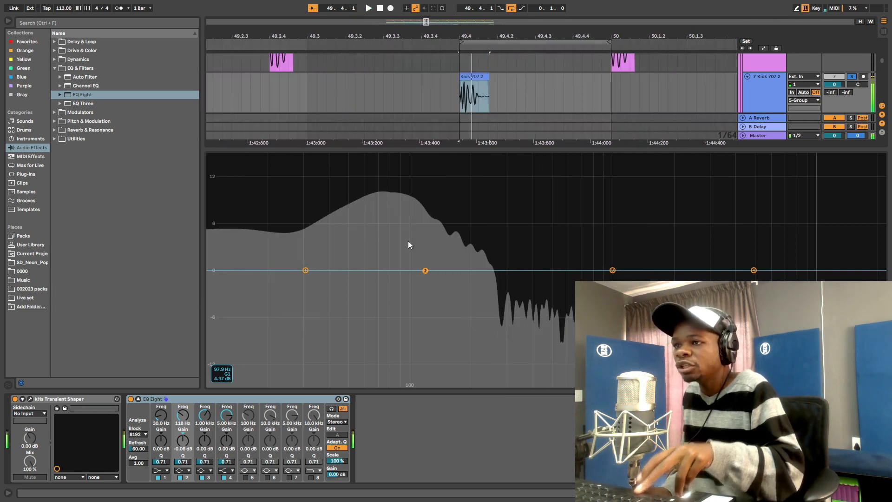
key(space)
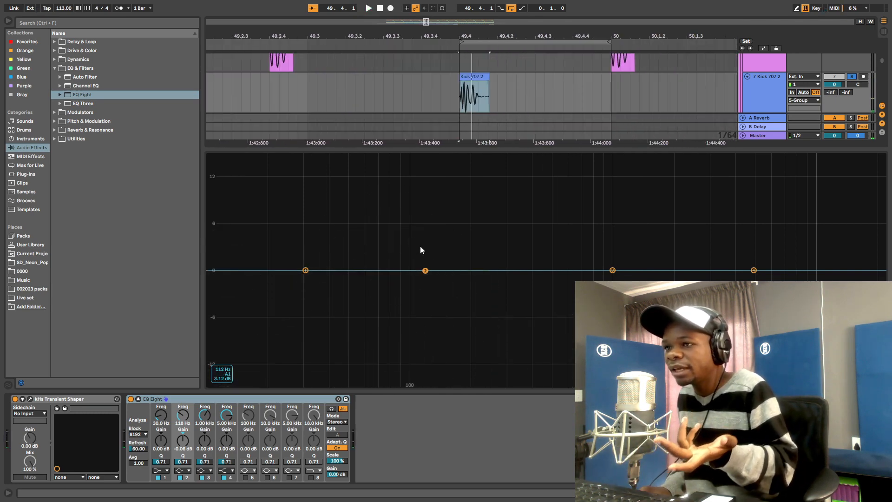
key(space)
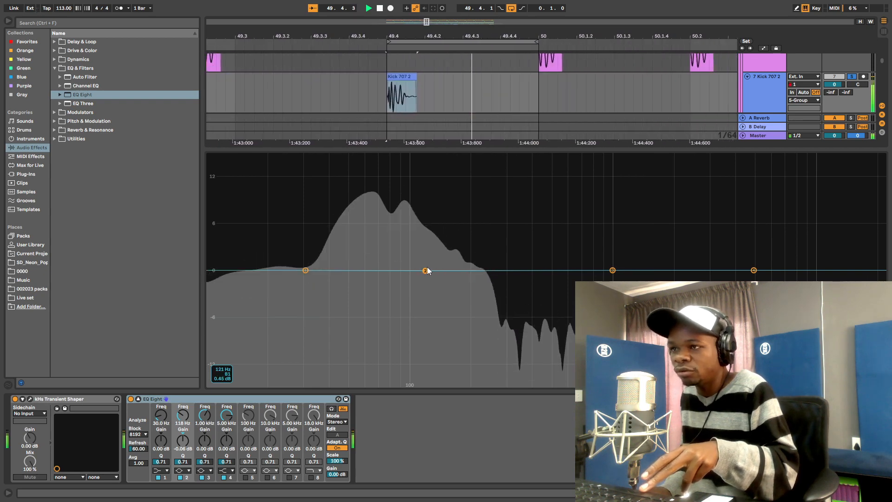
drag(425, 271, 408, 270)
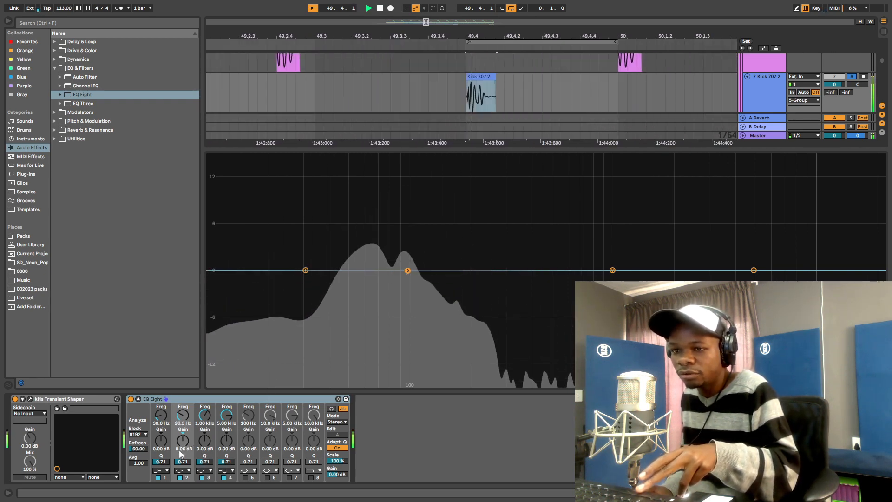
drag(183, 462, 182, 428)
key(space)
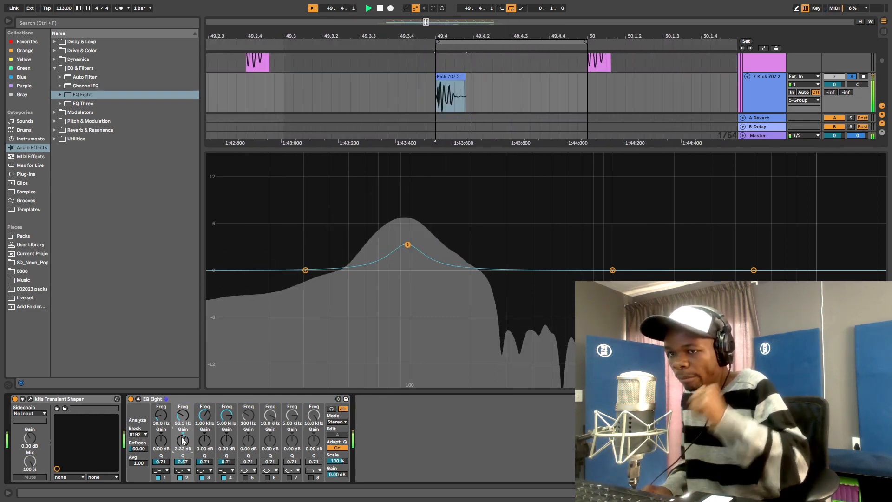
mouse_move(184, 441)
mouse_down()
mouse_move(185, 464)
mouse_move(184, 456)
mouse_up()
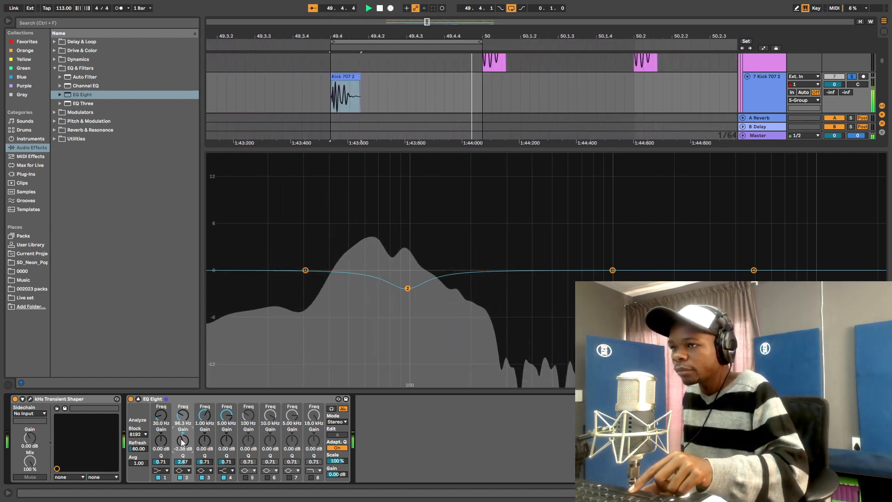
key(space)
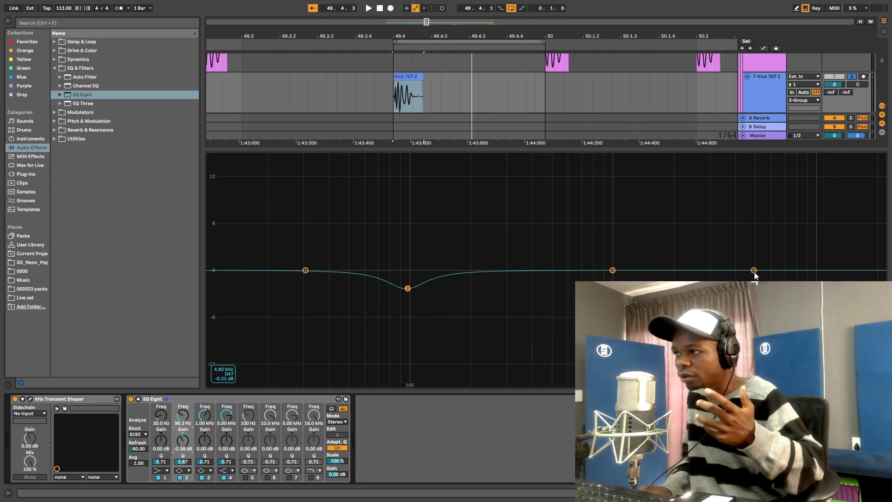
- Try a boost on band 4 near 1 kHz, then return it flat to about 5 kHz
click(412, 86)
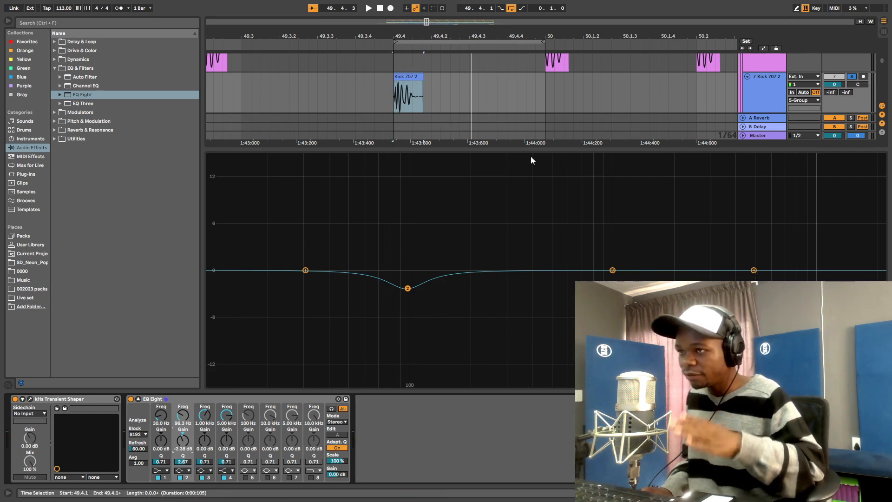
mouse_move(755, 270)
mouse_down()
mouse_move(624, 243)
mouse_move(612, 249)
mouse_move(756, 270)
mouse_up()
key(space)
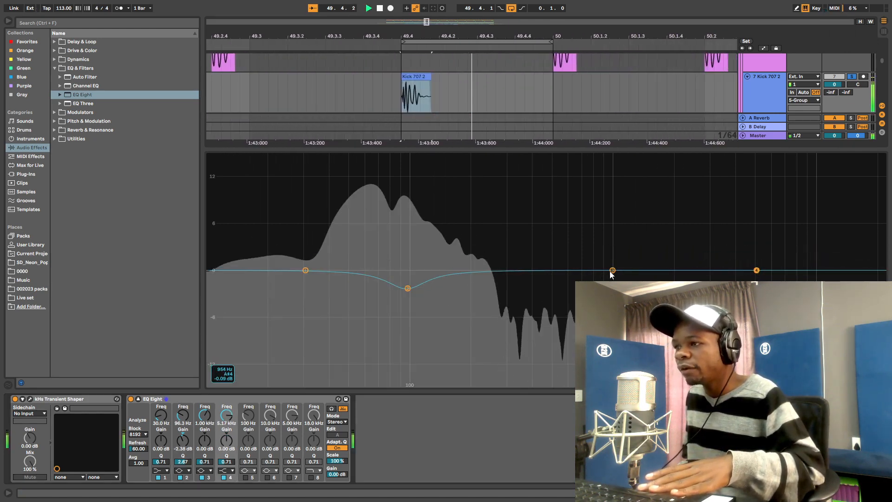
drag(612, 270, 676, 270)
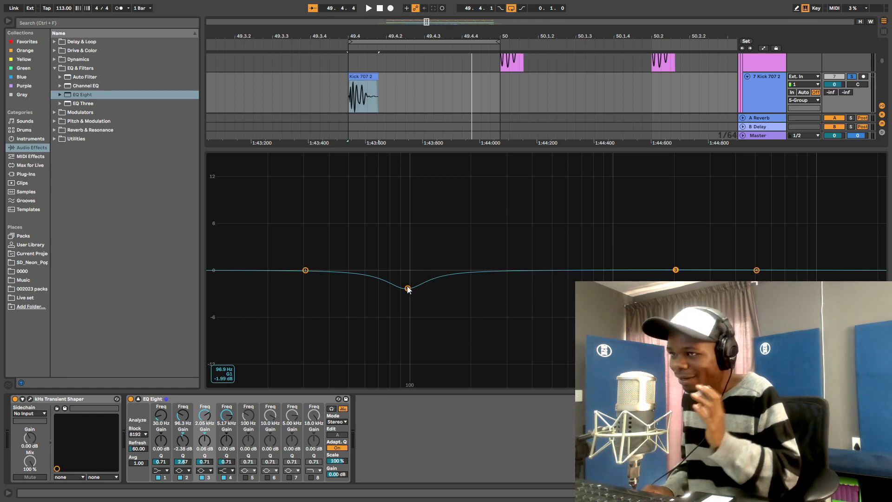
- Make EQ band 1 a low cut at about 15.3 Hz and audition the kick
click(163, 474)
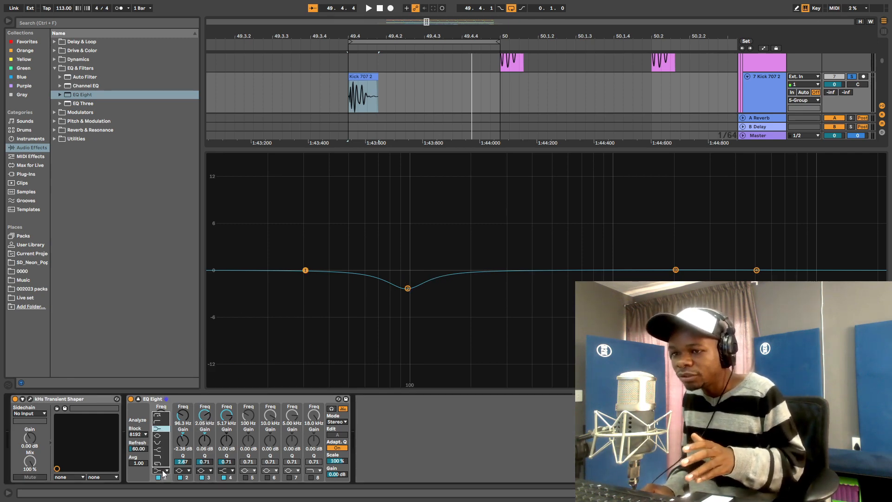
click(156, 420)
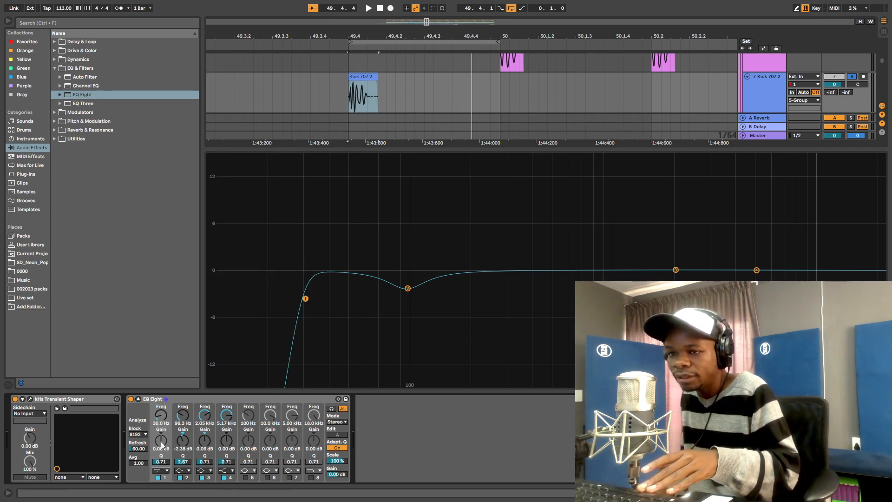
drag(161, 415, 161, 421)
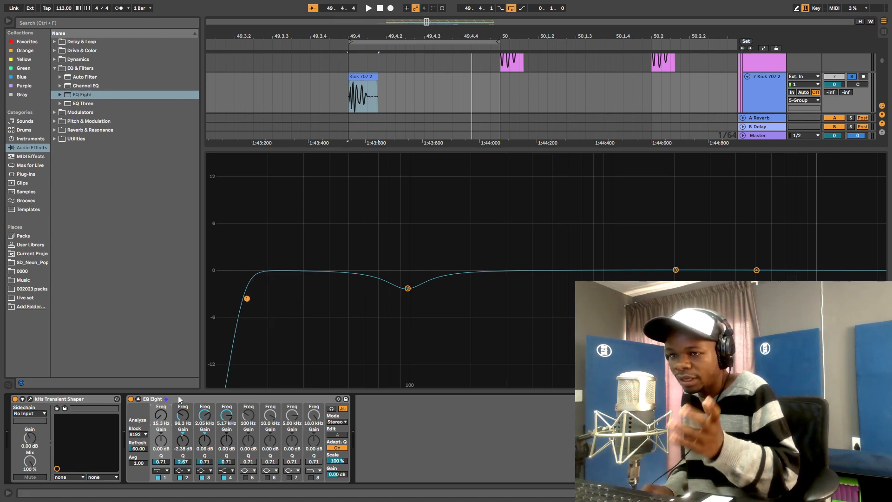
key(space)
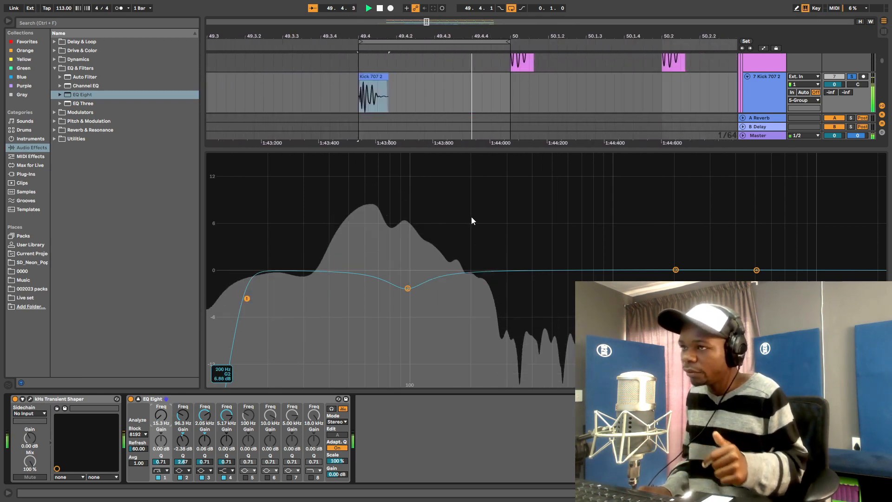
key(minus)
key(space)
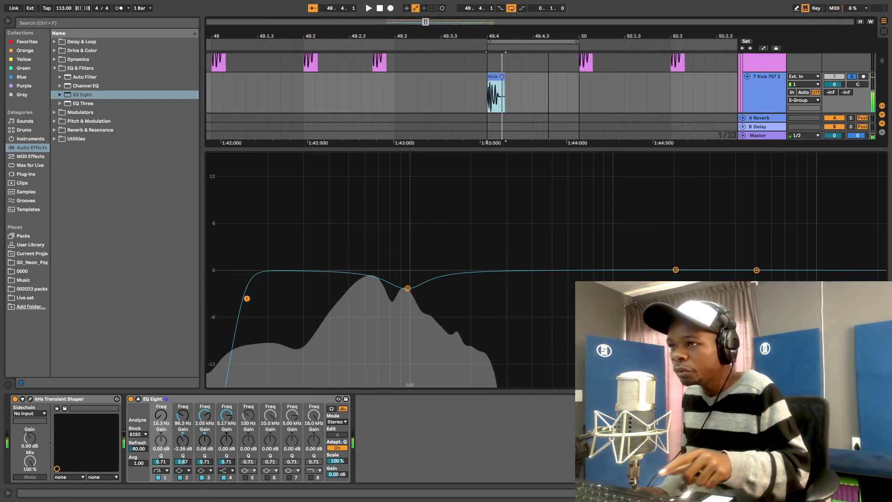
drag(549, 45, 549, 35)
- Close the expanded EQ, zoom to bars 48–50, and solo the KS4 kick track
click(884, 493)
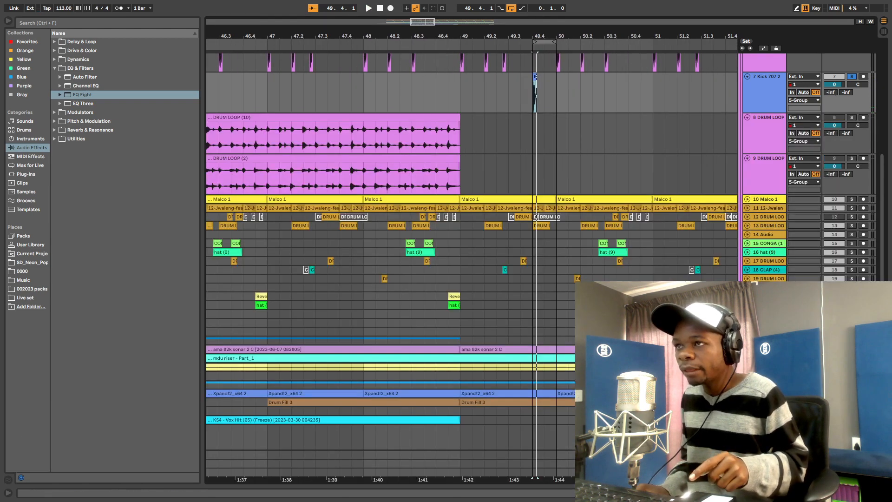
scroll(537, 168, up, 5)
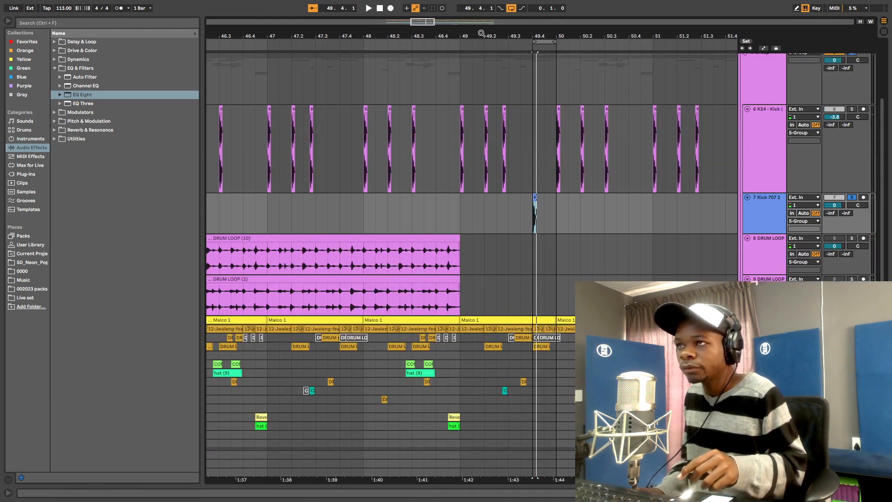
drag(482, 34, 444, 173)
click(437, 149)
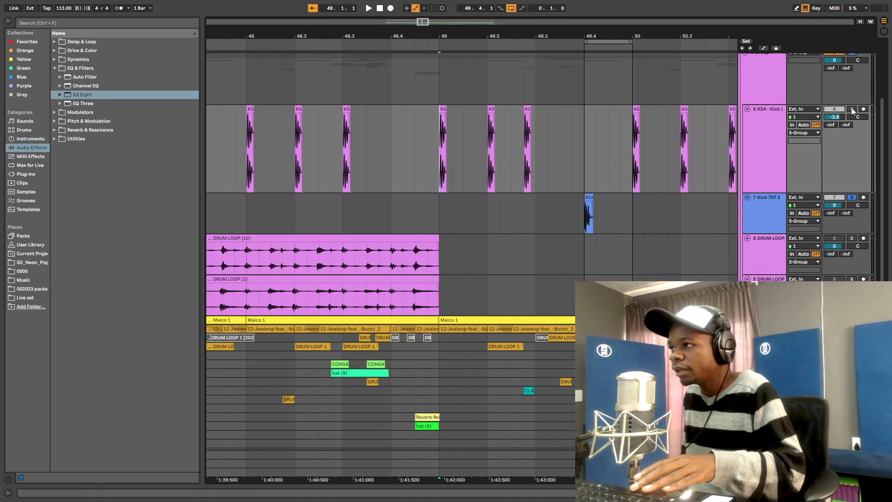
click(852, 109)
click(766, 135)
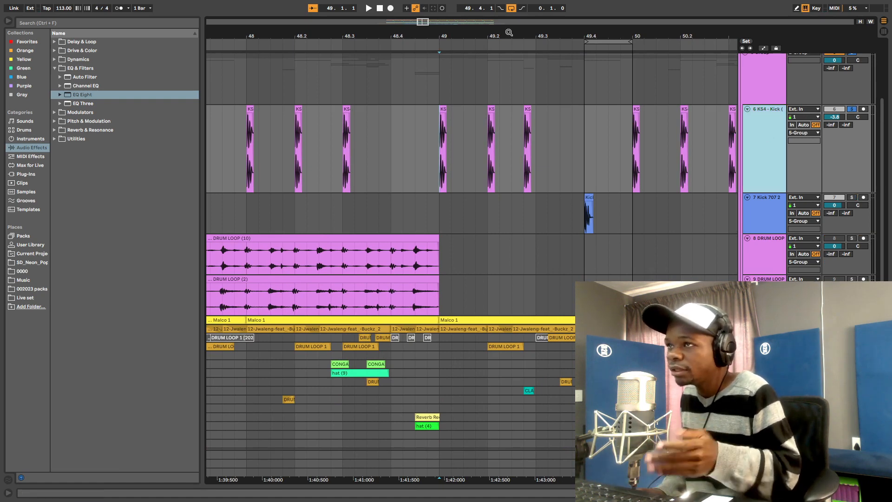
- Loop two beats from 49.1.1 and play them with the KS4 effects chain shown
drag(589, 41, 440, 42)
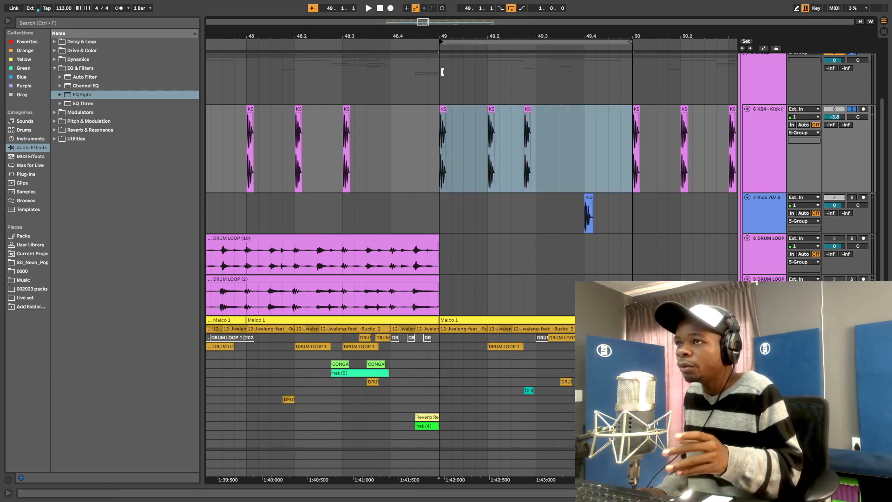
drag(630, 42, 536, 42)
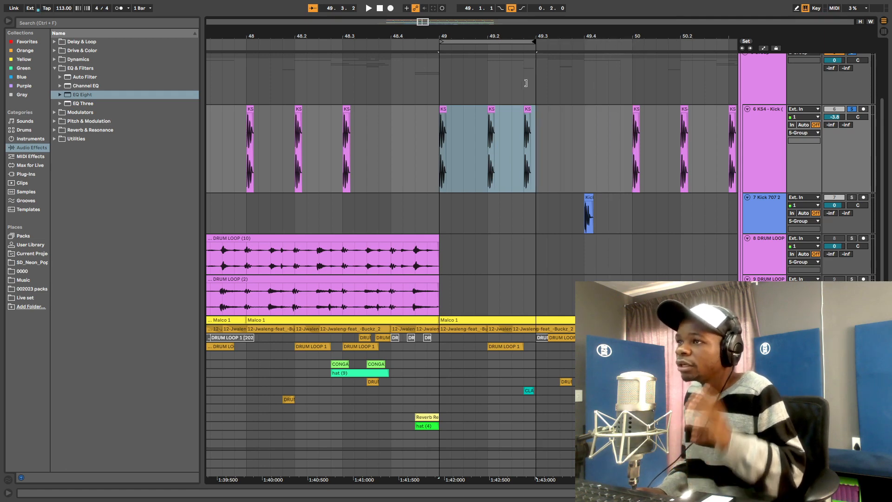
key(z)
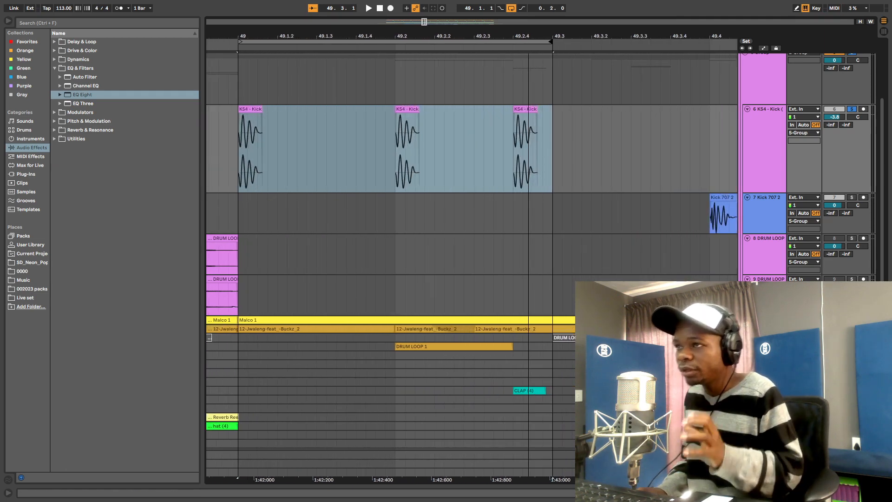
click(771, 140)
key(space)
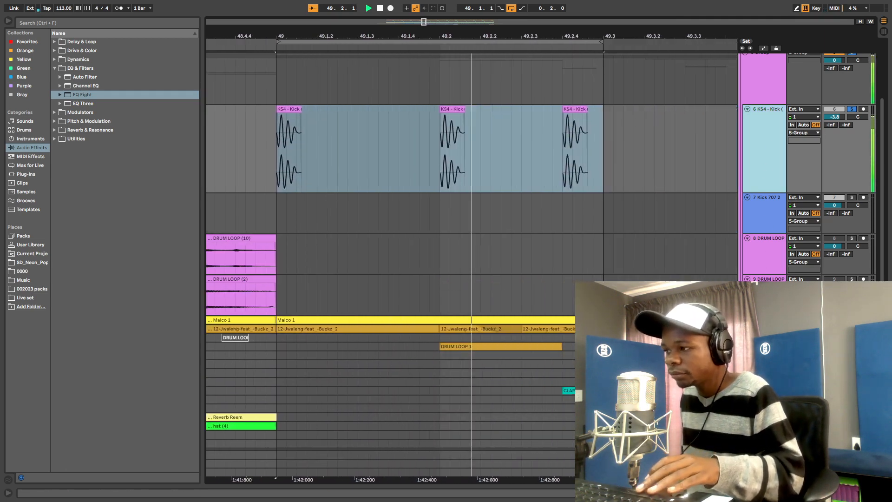
key(ctrl+alt+l)
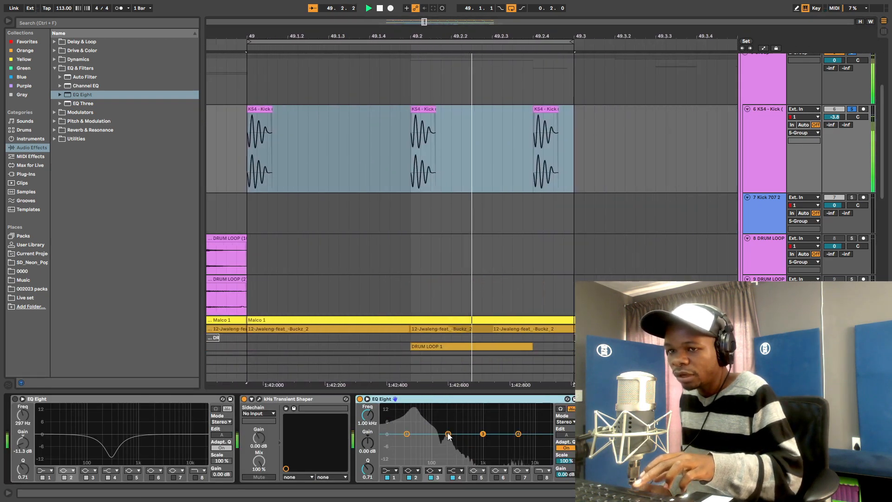
- Audition the KS4 kick loop while pulling the second EQ's band 2 down around 200 Hz
key(space)
click(449, 435)
key(space)
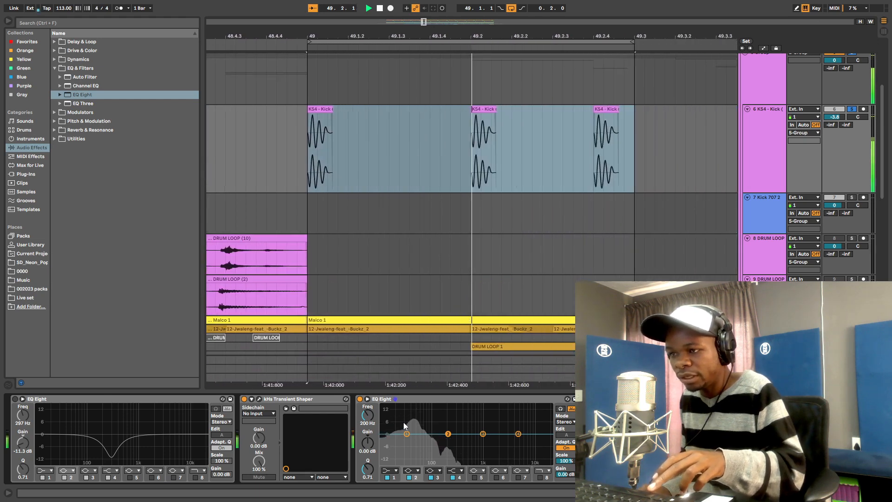
mouse_move(449, 437)
mouse_down()
mouse_move(447, 410)
mouse_move(448, 445)
mouse_up()
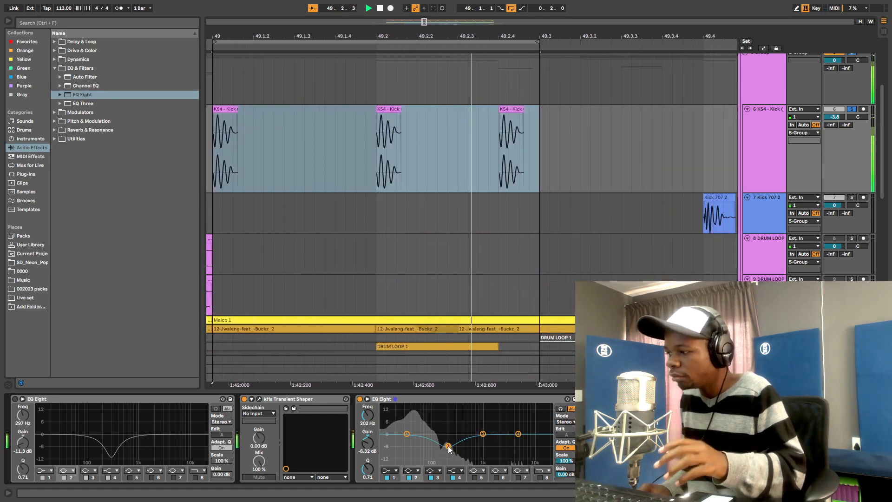
key(space)
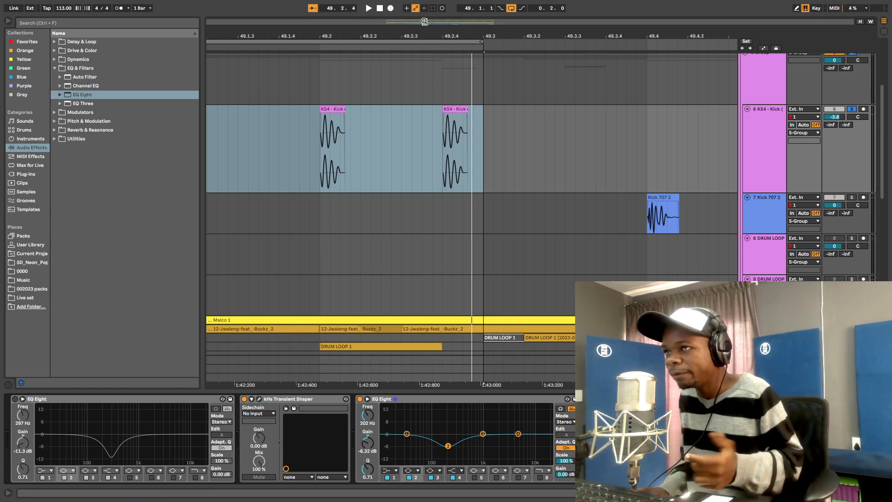
drag(435, 33, 458, 34)
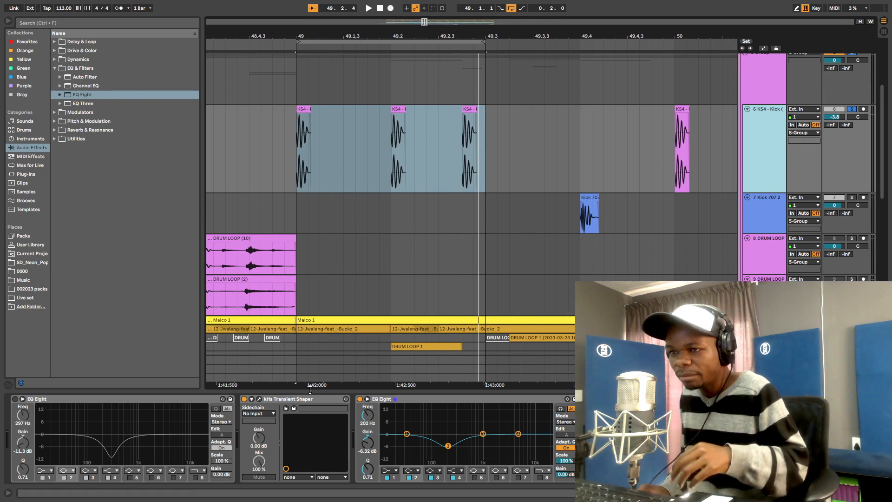
- Enable the second EQ Eight's band 1 low cut and lower it to 17.3 Hz
key(space)
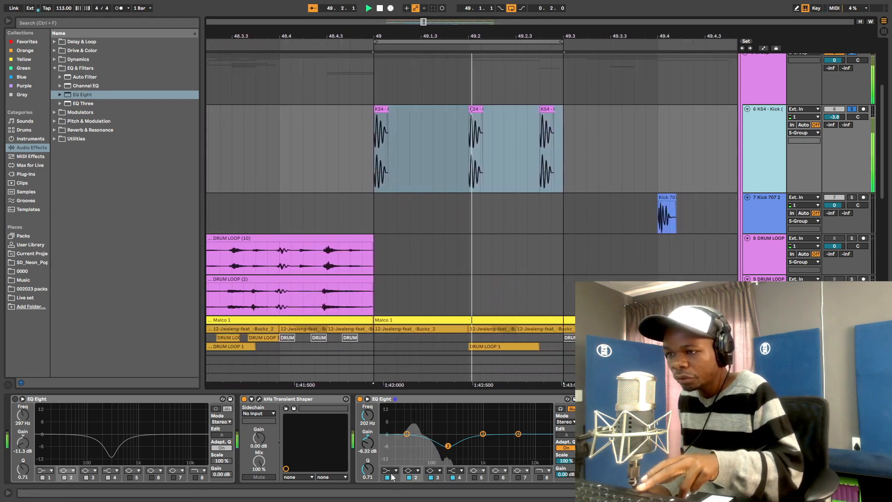
click(385, 476)
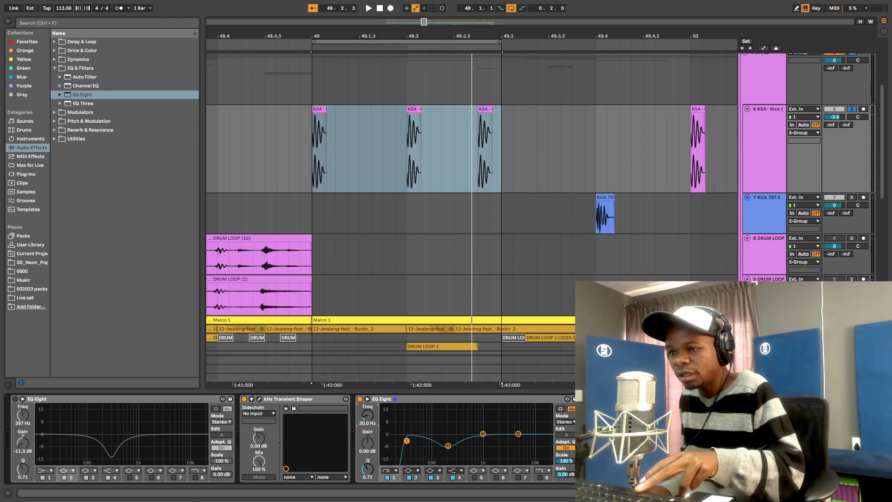
drag(367, 417, 367, 421)
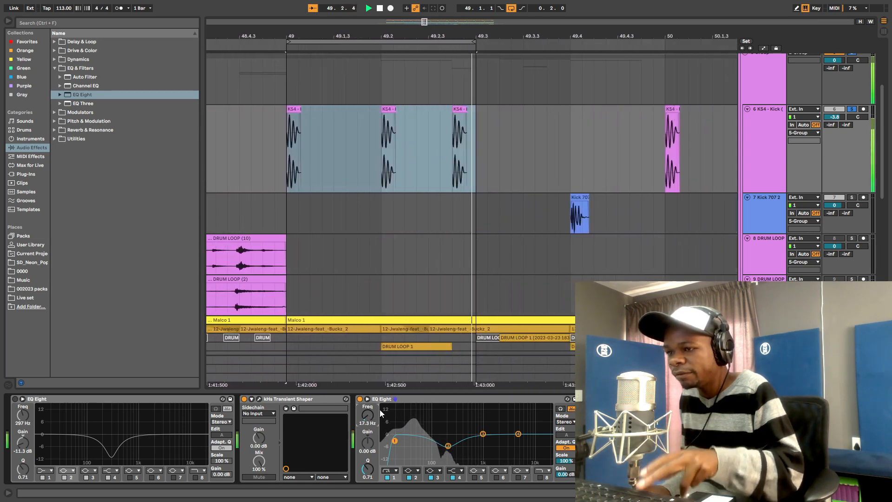
key(space)
key(space)
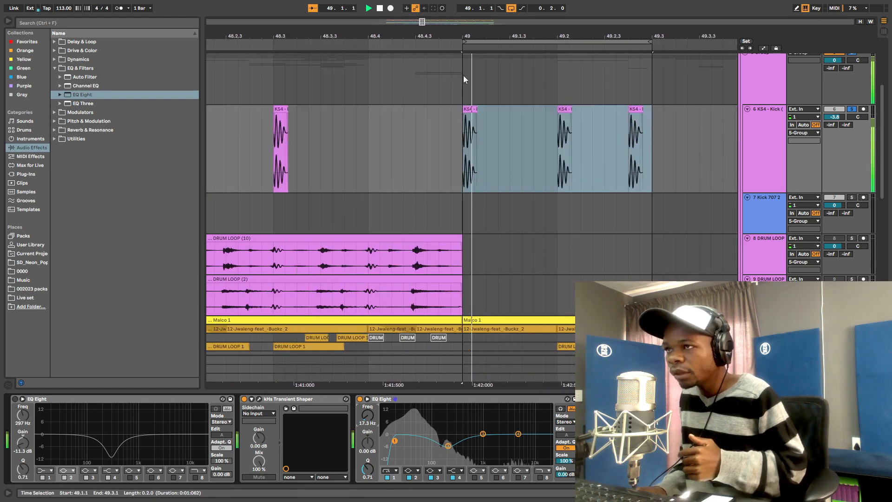
drag(504, 36, 474, 7)
key(space)
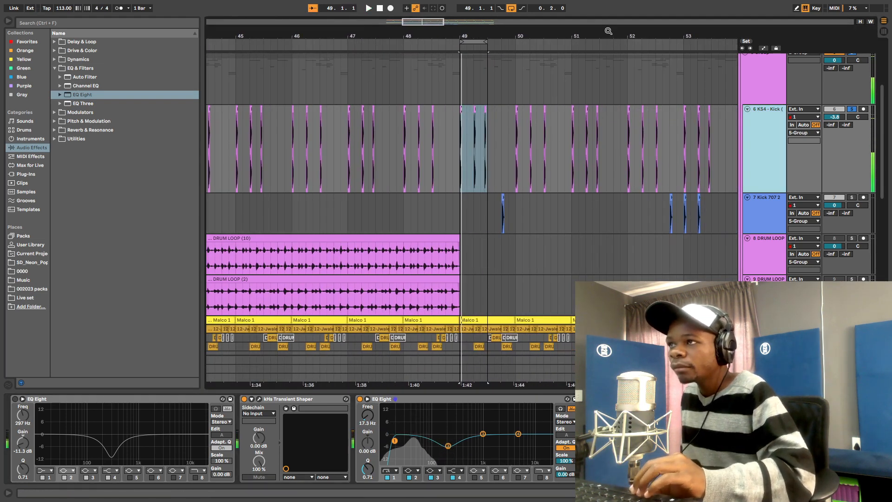
- Move the loop to bars 52–54 and solo the kick track to audition it
drag(609, 32, 444, 21)
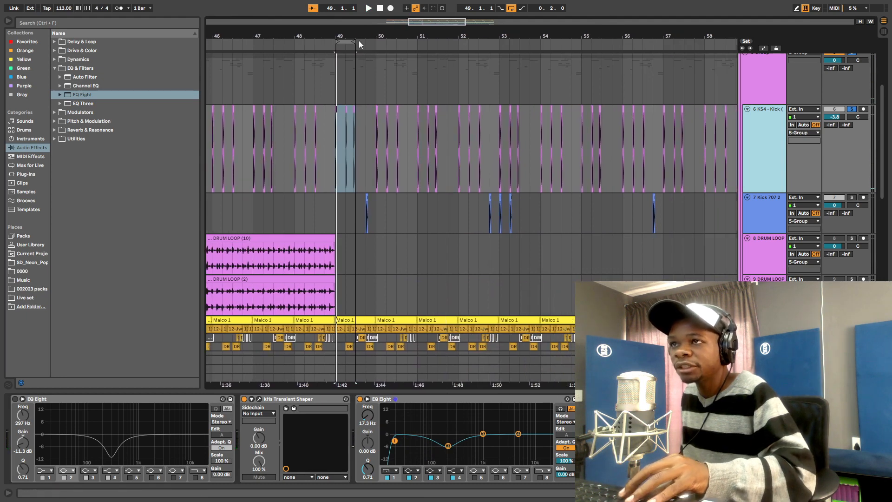
drag(344, 42, 541, 41)
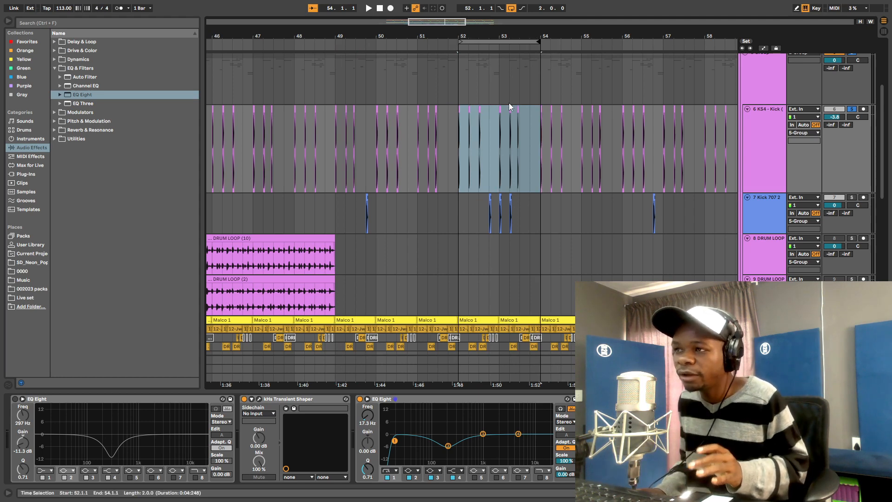
scroll(850, 162, up, 3)
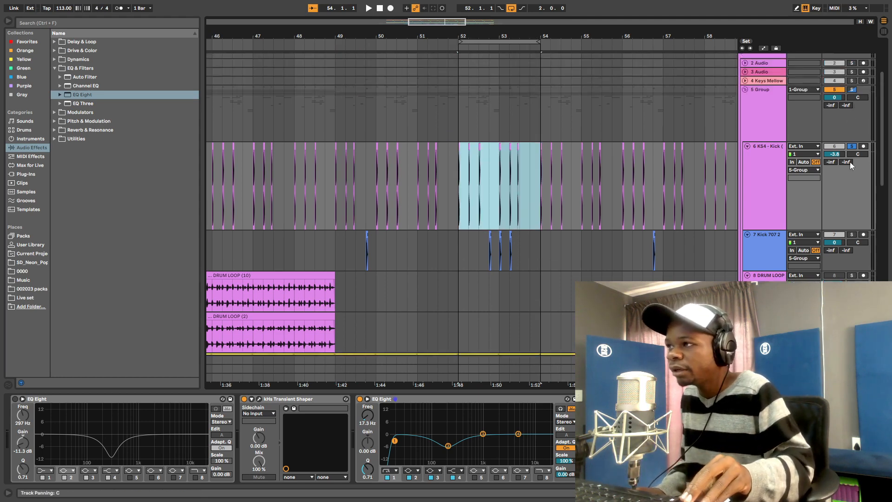
click(852, 234)
key(space)
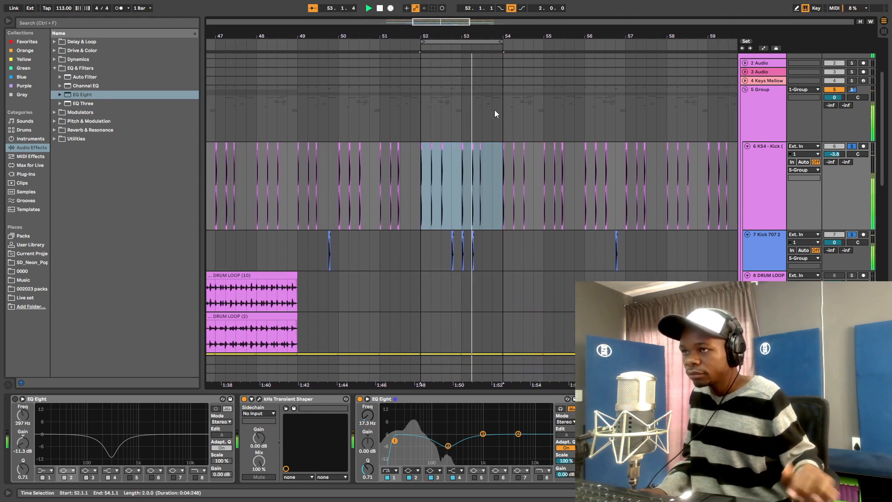
- Zoom in on bars 52–54, stop playback, and fold the kHs Transient Shaper
drag(454, 34, 460, 65)
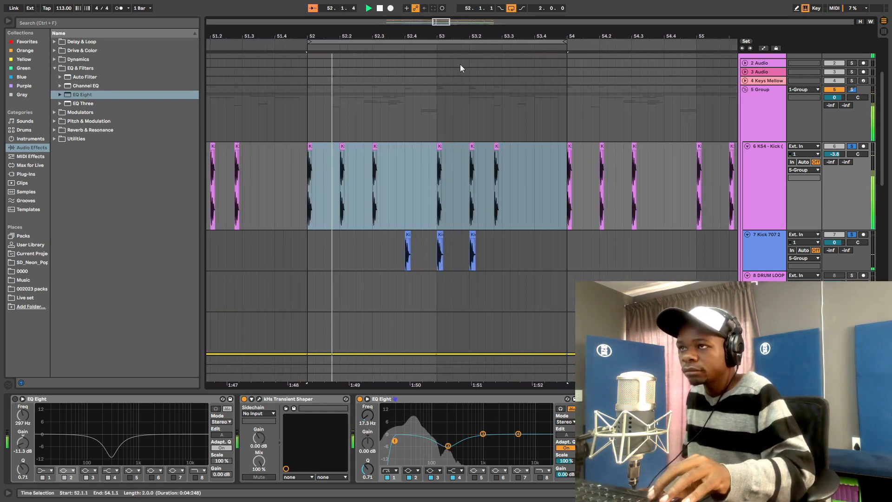
scroll(646, 222, down, 4)
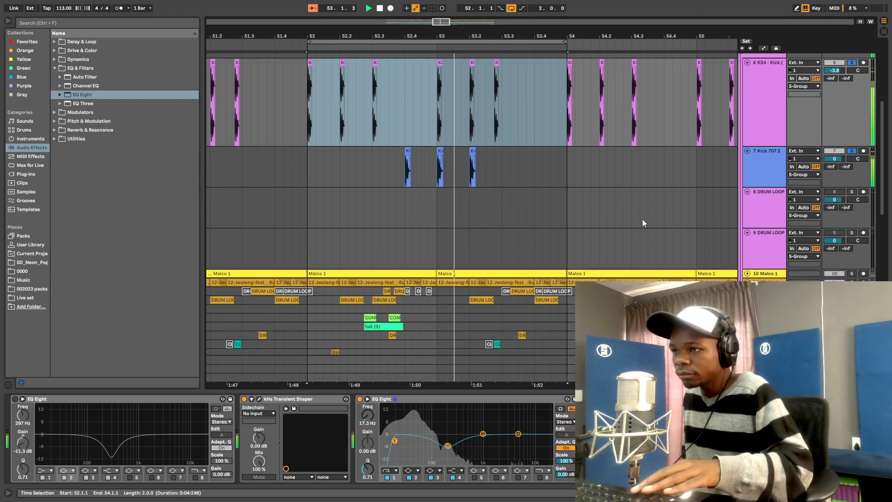
scroll(674, 195, up, 2)
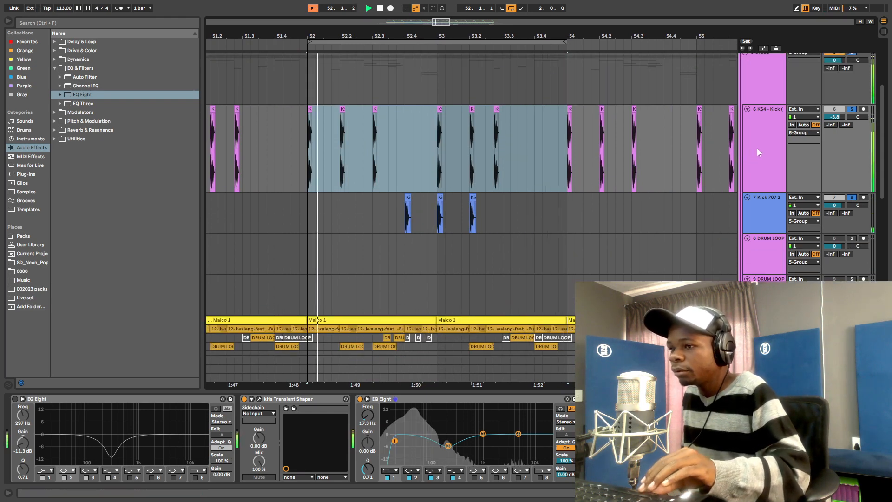
key(space)
double_click(295, 399)
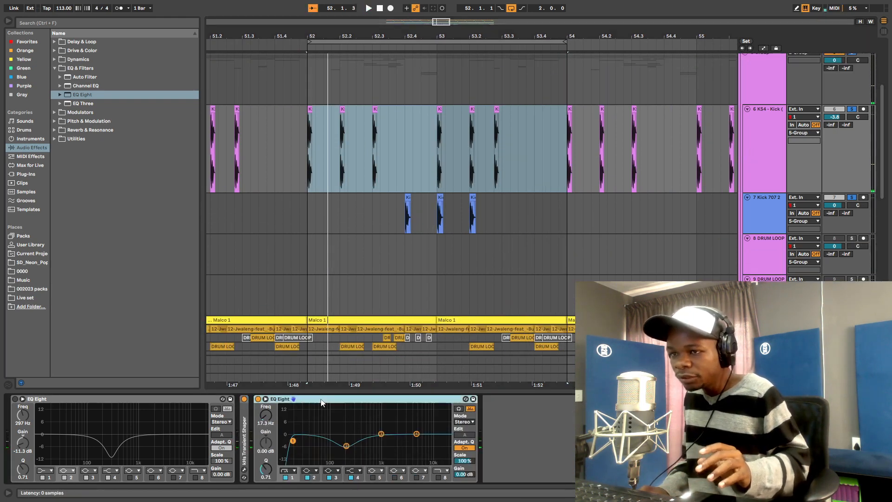
- Fold both EQ Eights, delete the first one, and open the Transient Shaper's plugin window
double_click(288, 399)
double_click(132, 398)
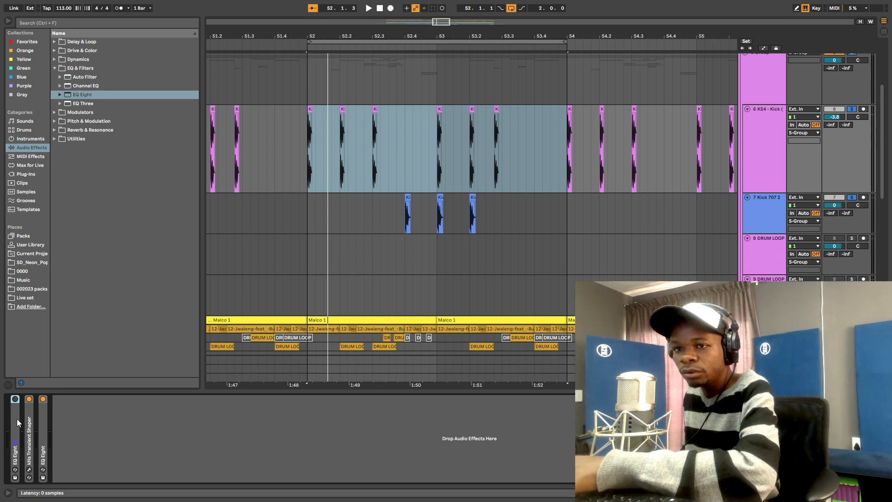
key(Delete)
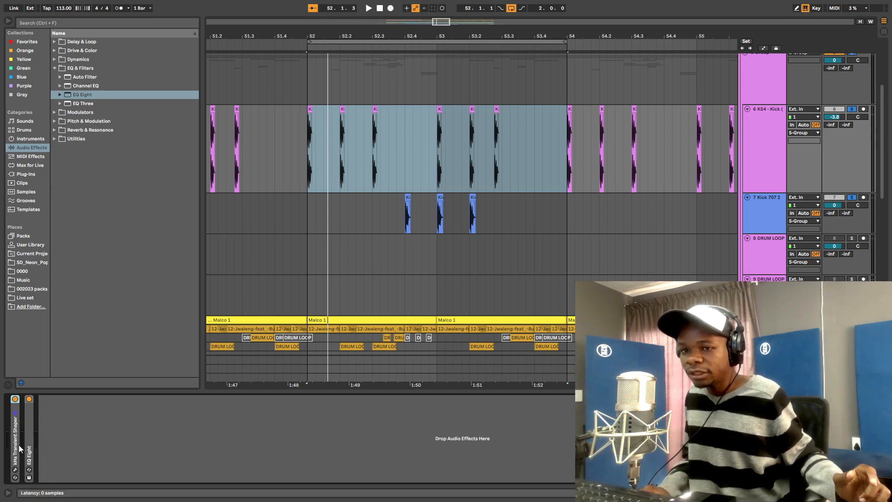
click(15, 470)
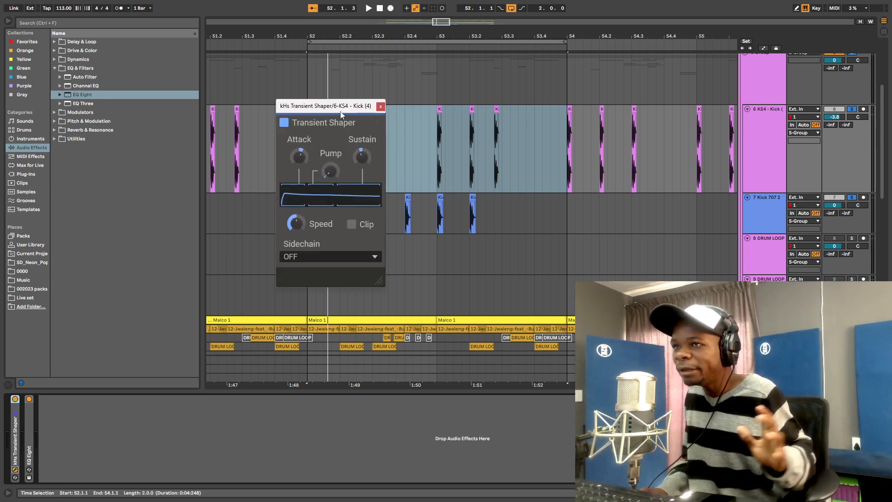
- Unfold the EQ Eight and kHs Transient Shaper devices with the shaper window open
drag(338, 106, 348, 73)
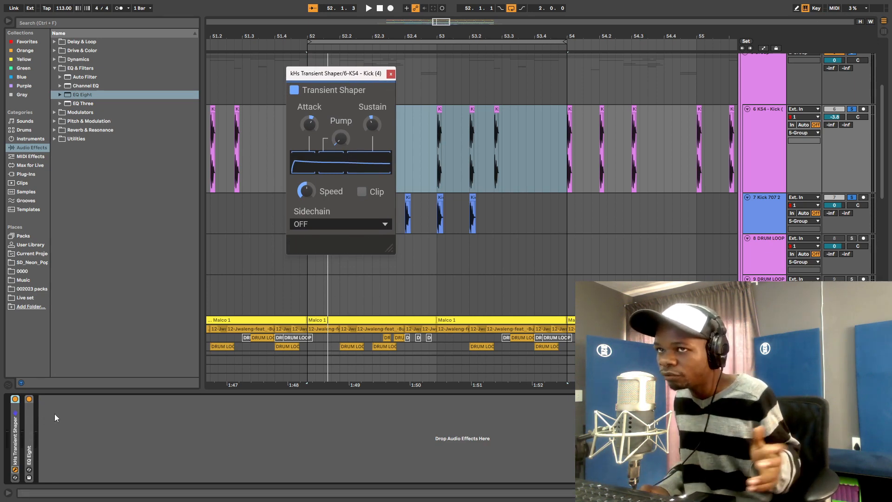
click(29, 436)
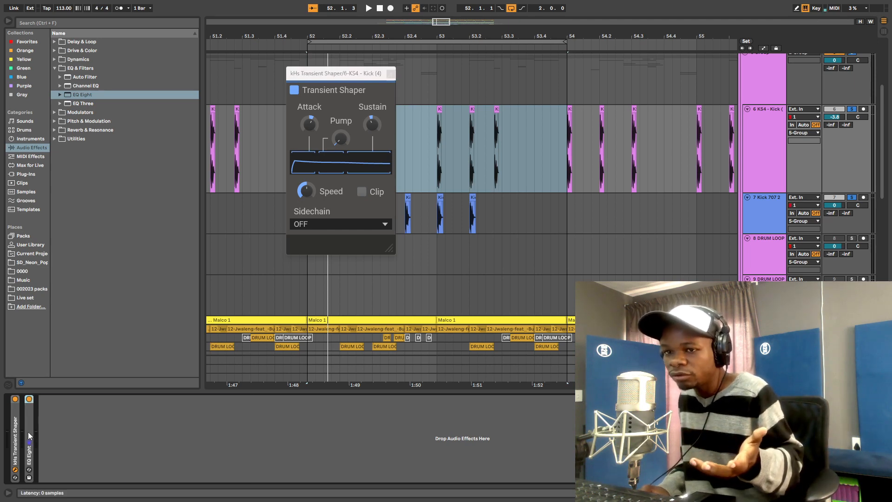
double_click(29, 436)
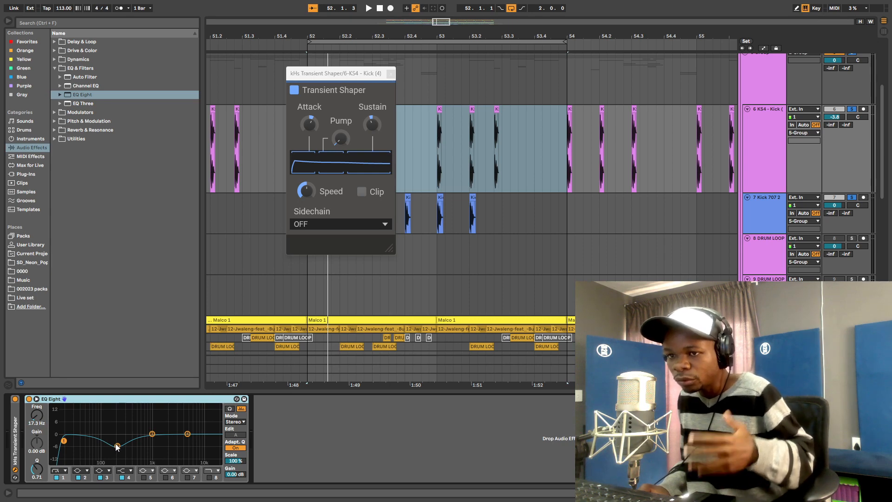
double_click(18, 439)
click(30, 400)
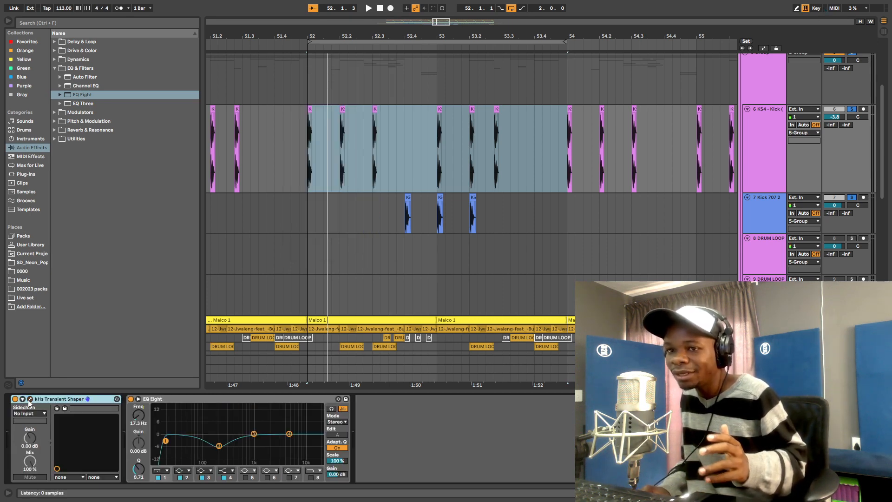
click(31, 400)
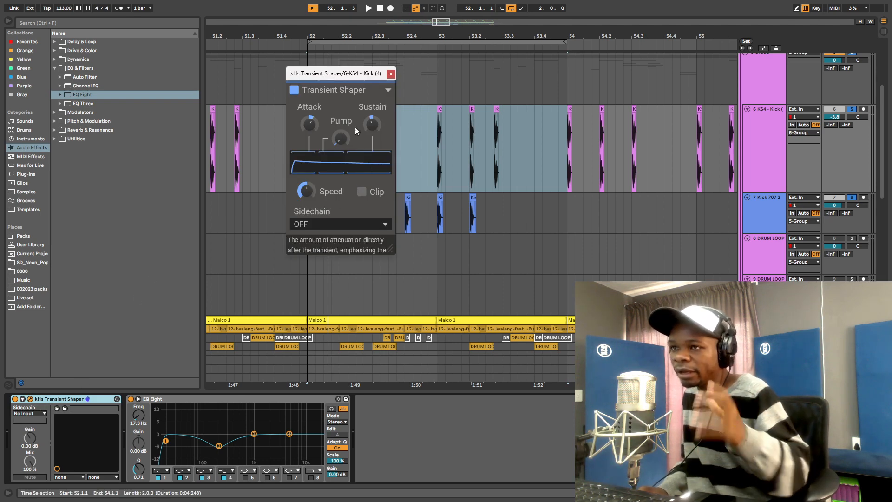
- Zoom onto the kick hit at bar 53 and mark its attack
drag(424, 32, 423, 60)
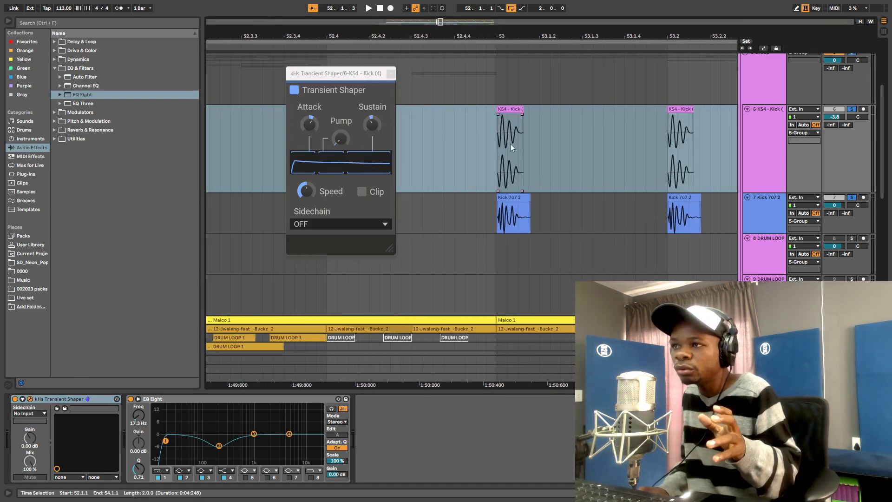
click(511, 167)
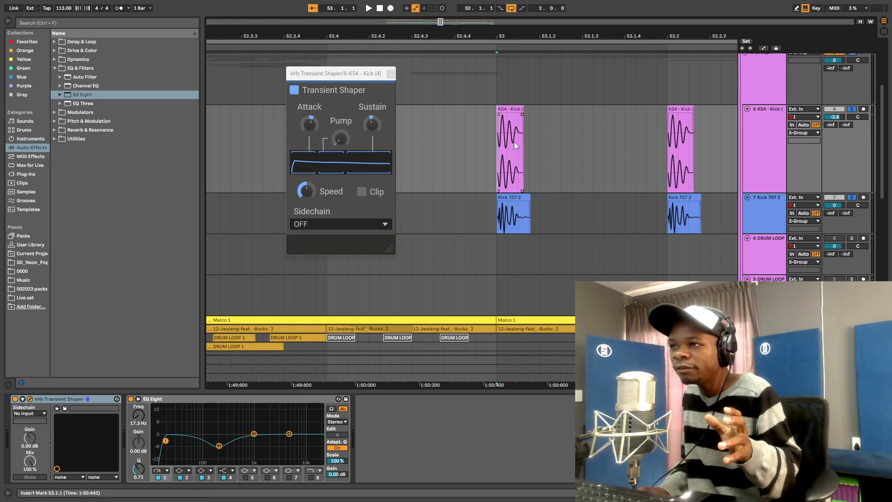
drag(505, 144, 519, 143)
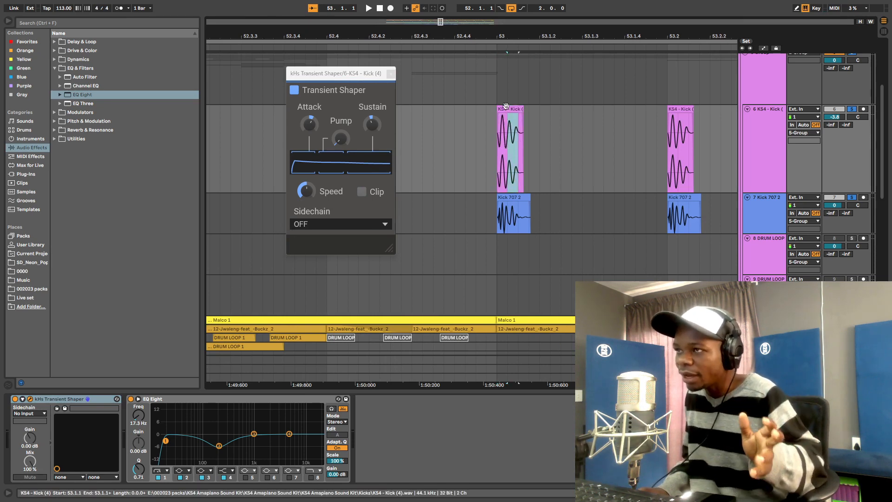
click(509, 119)
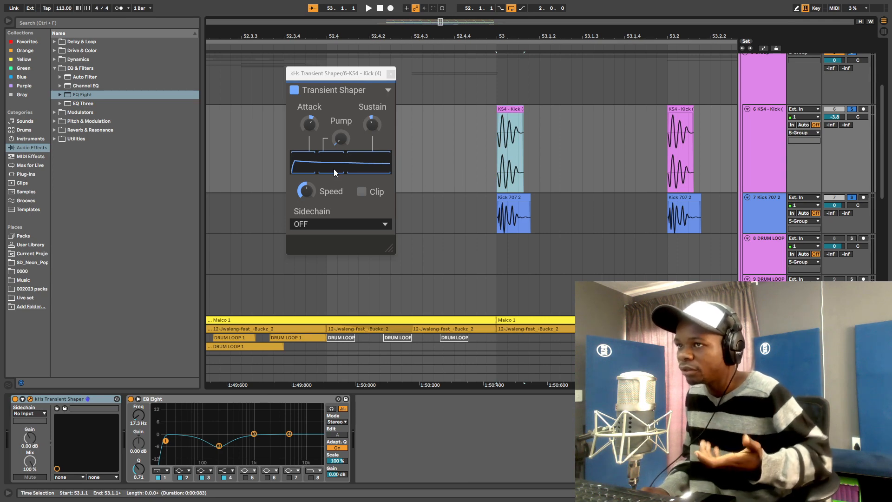
- Fold both devices, zoom out to bars 48–55, and list the kiloHearts plug-ins
double_click(189, 400)
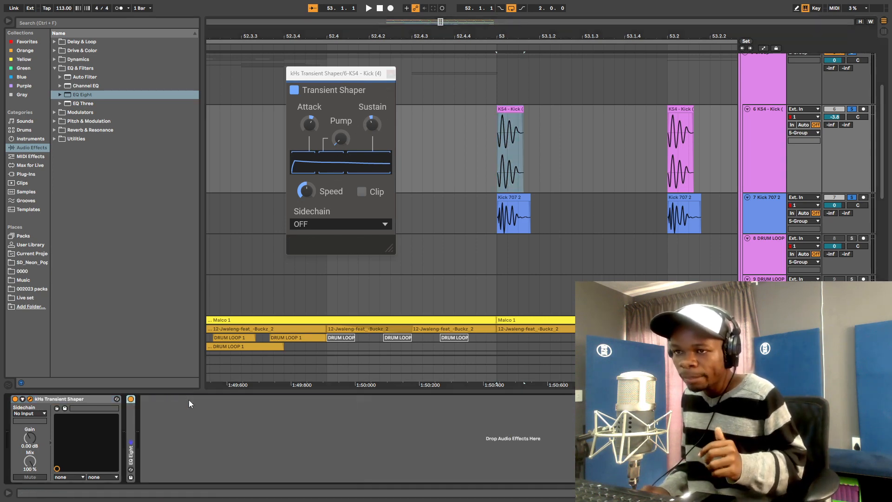
double_click(77, 398)
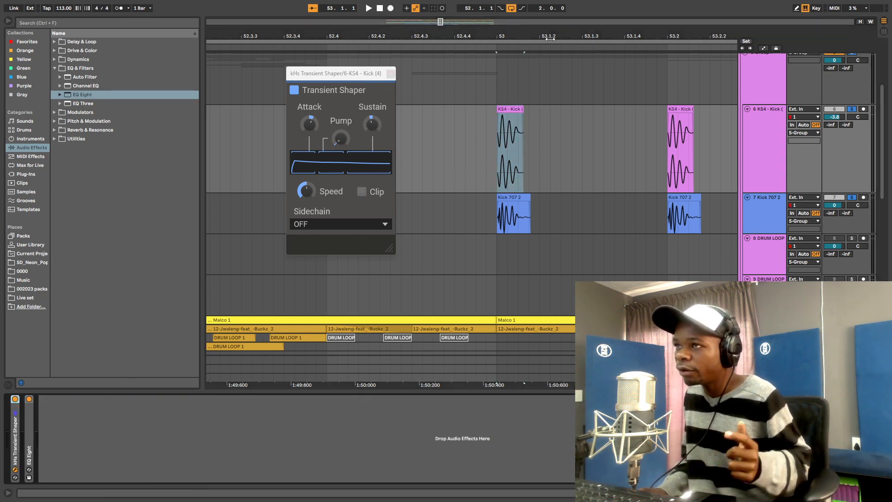
drag(564, 36, 564, 2)
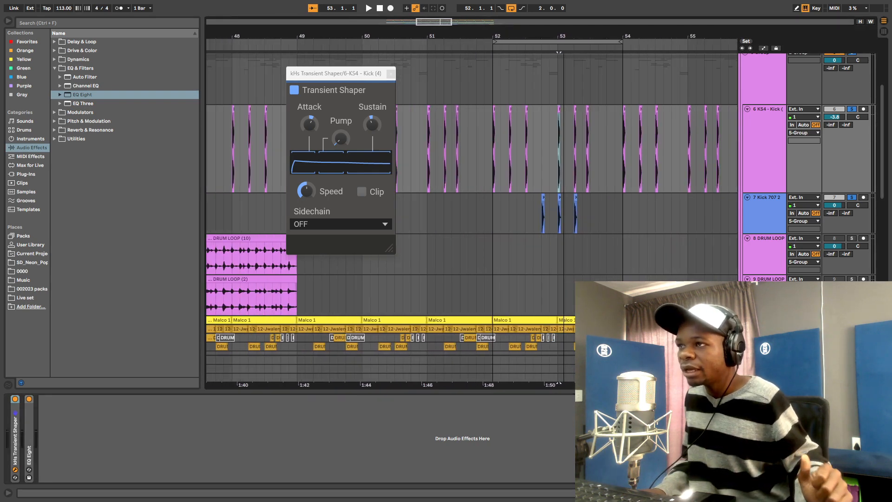
click(26, 174)
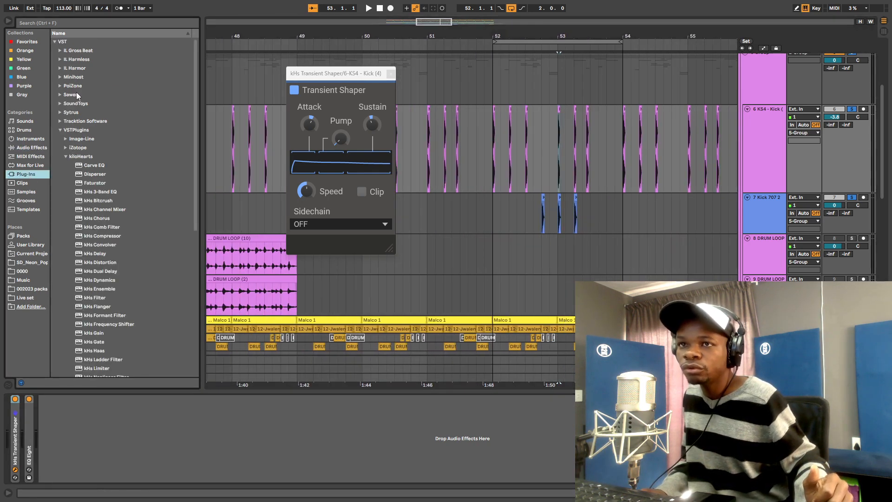
- Search the browser for 'tran' and find iZotope's Neutron 4 Transient Shaper under VST3
drag(342, 74, 317, 72)
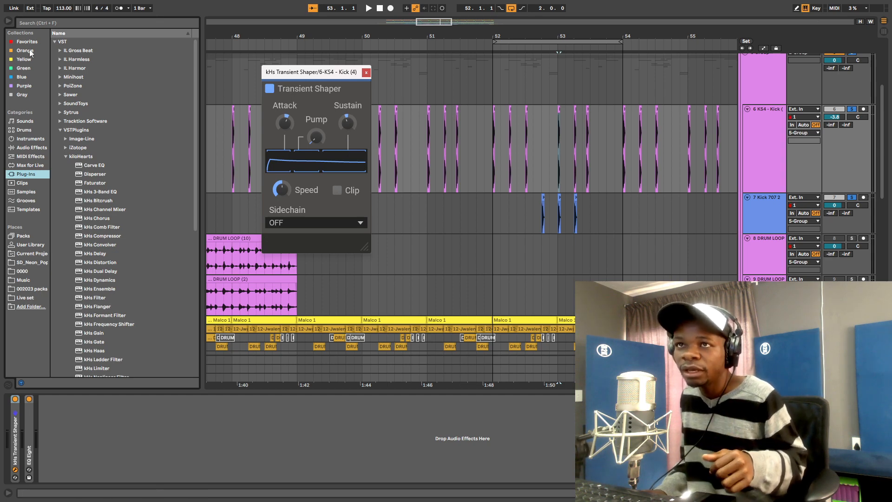
click(65, 22)
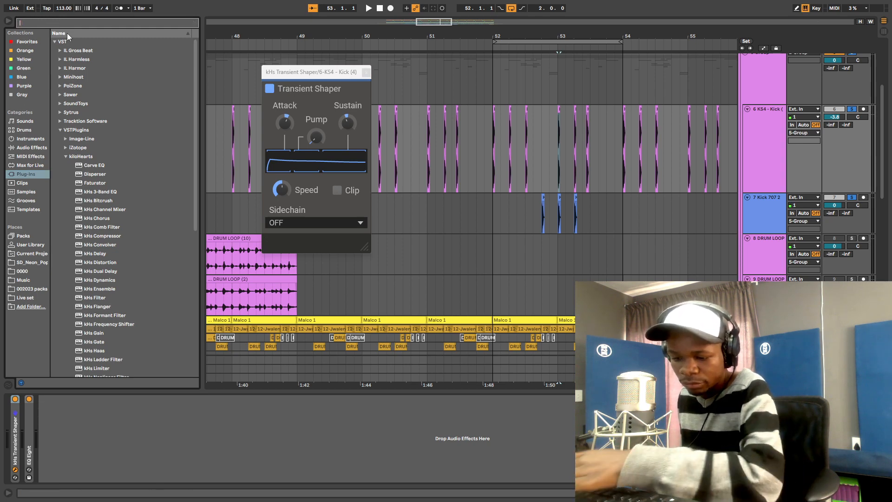
text(tran)
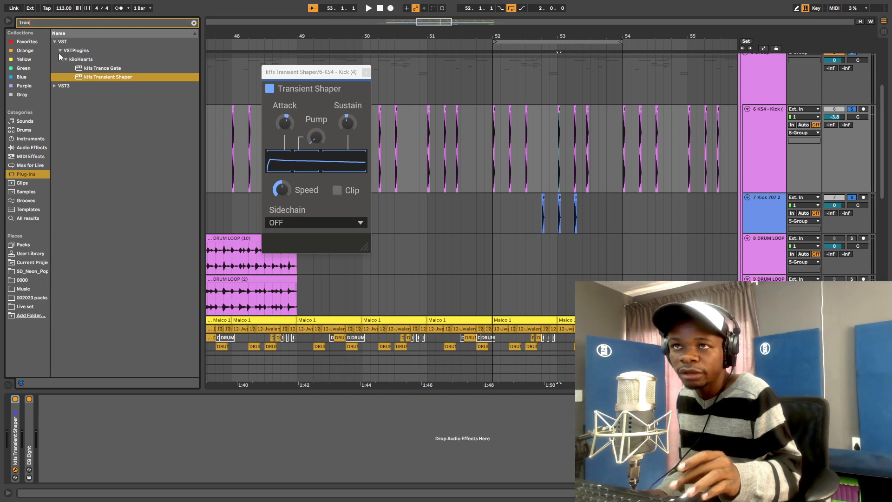
click(55, 86)
click(61, 60)
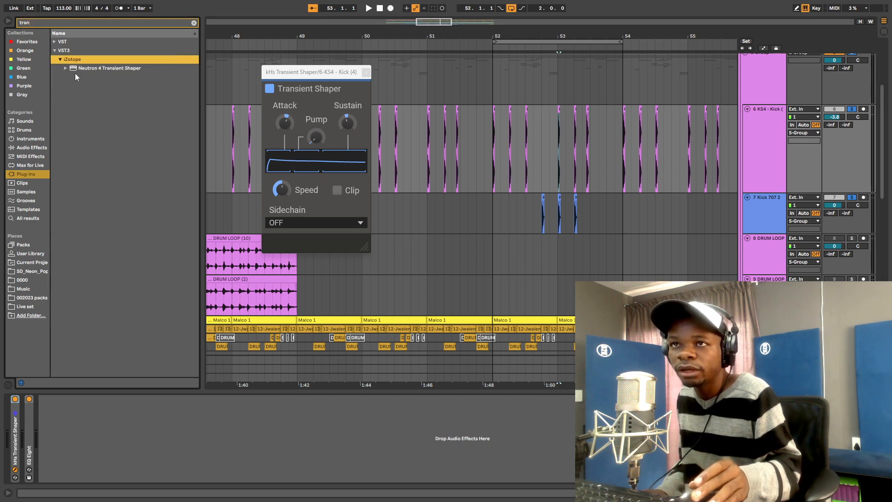
click(109, 69)
- Add Neutron 4 Transient Shaper to the KS4 kick track
drag(317, 32, 535, 8)
scroll(719, 225, down, 1)
scroll(424, 175, up, 5)
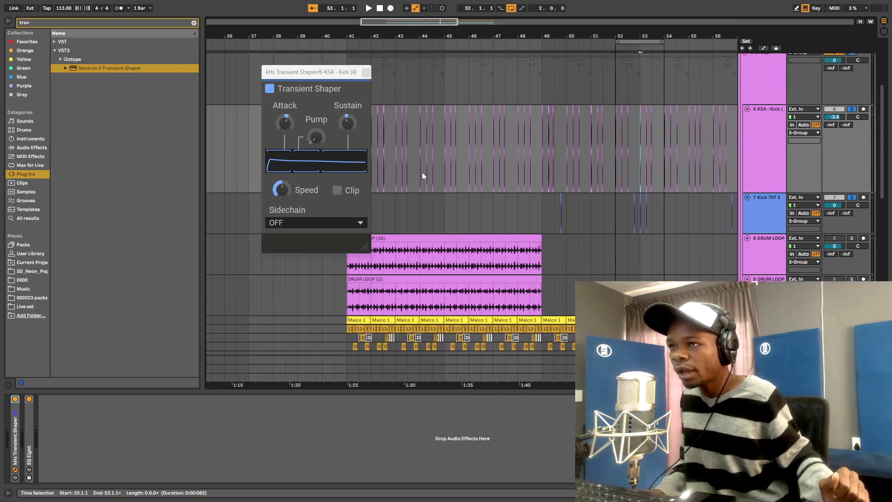
scroll(470, 238, down, 4)
scroll(559, 157, down, 2)
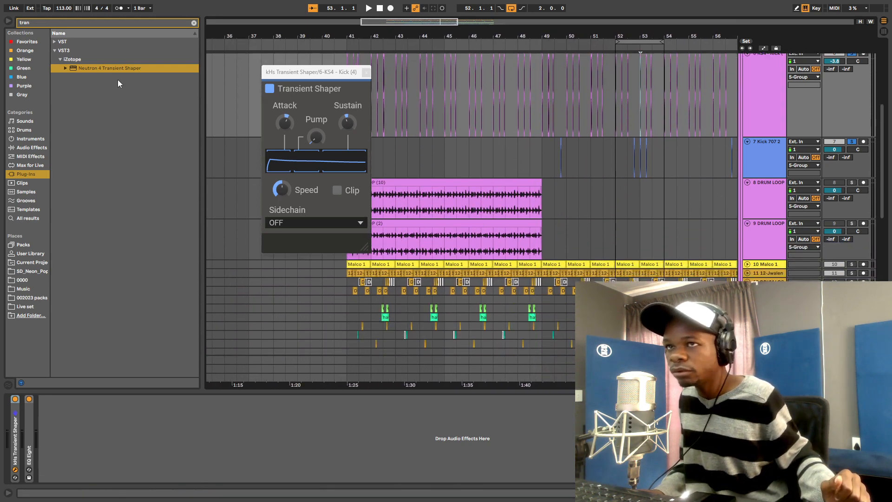
drag(83, 68, 146, 437)
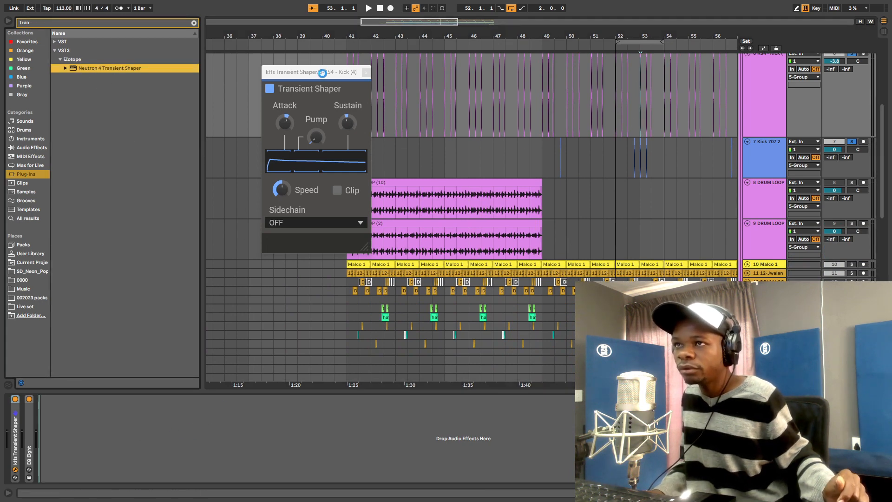
- Close the Neutron 4 window and delete it, keeping the kHs Transient Shaper
drag(322, 73, 228, 136)
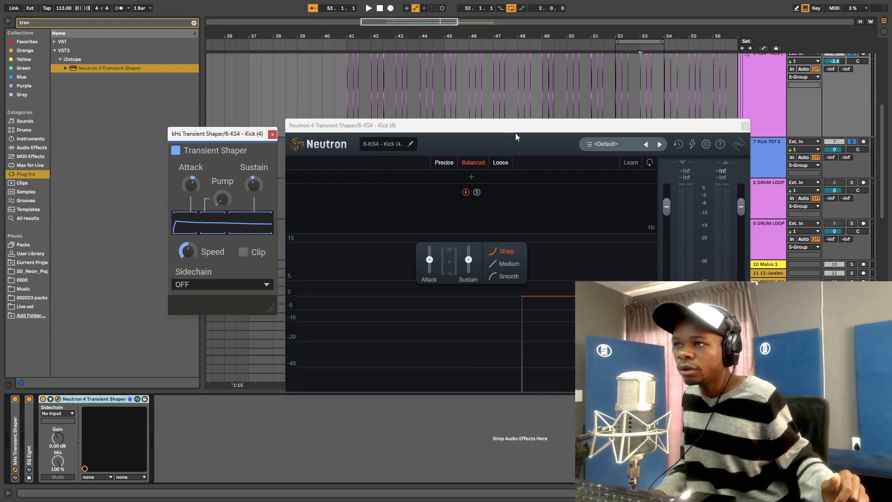
drag(515, 132, 534, 86)
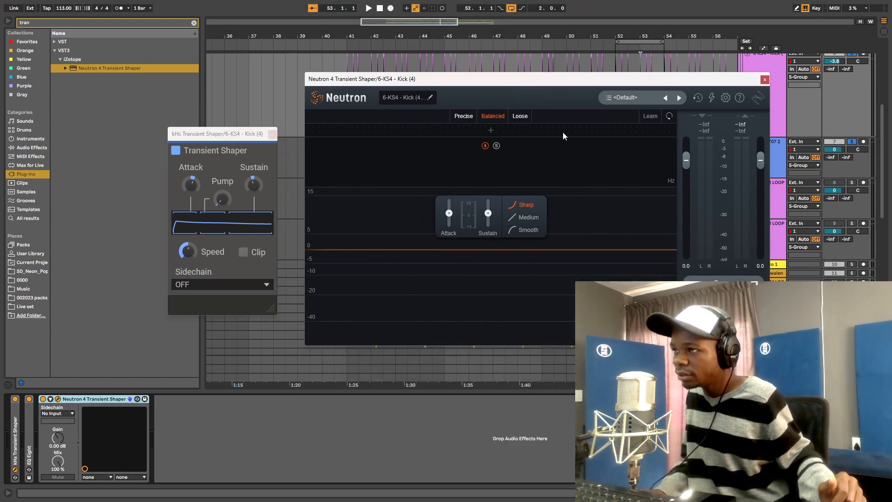
click(765, 81)
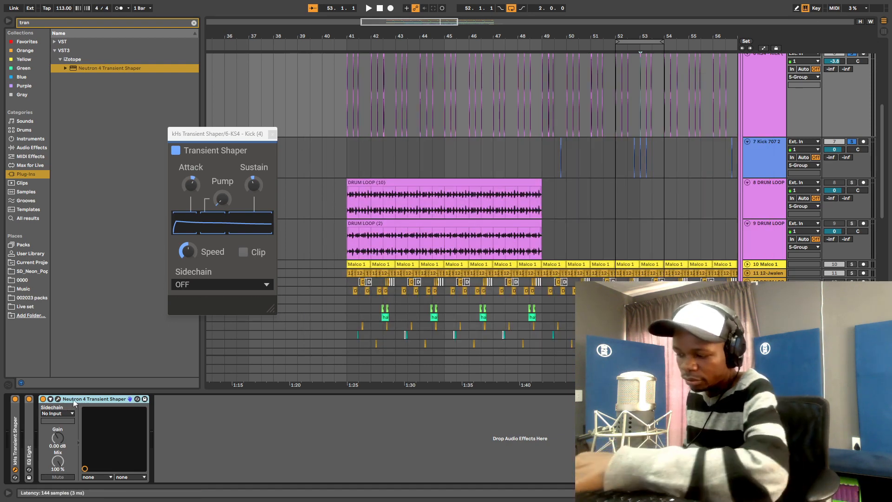
key(Delete)
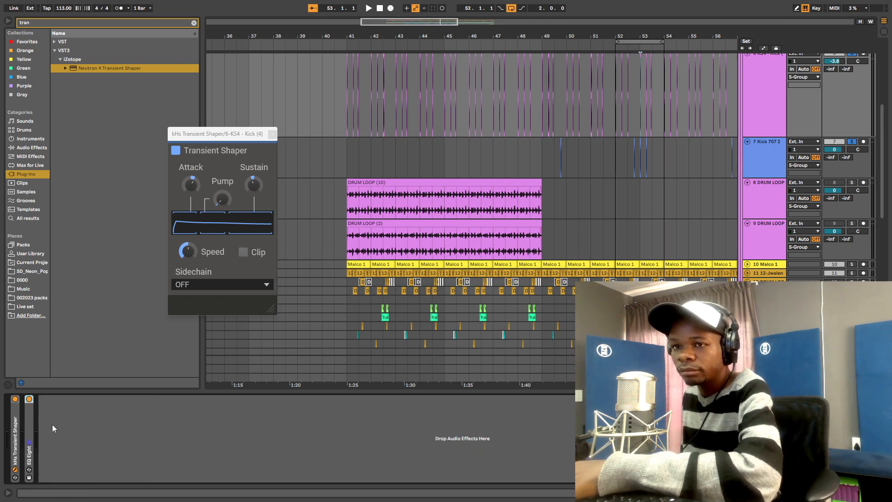
- Close the kHs shaper window and fold the KS4 and Kick 707 2 tracks
click(273, 134)
scroll(679, 200, up, 3)
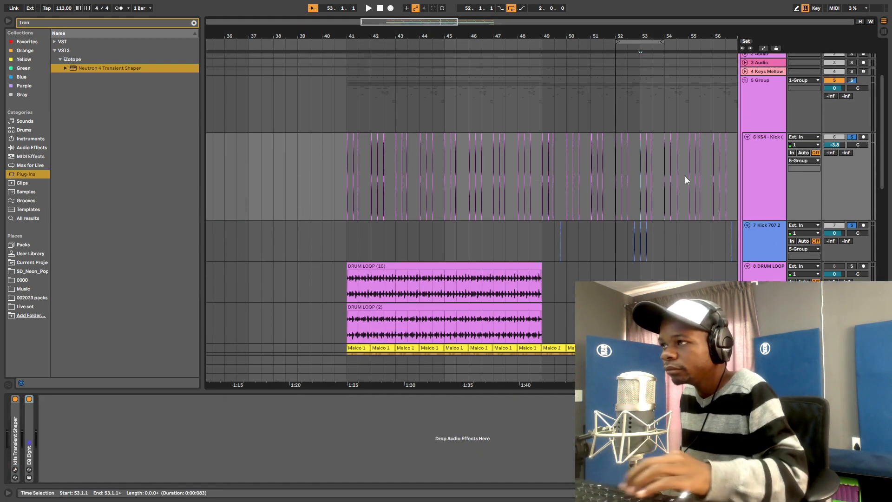
click(746, 138)
click(747, 146)
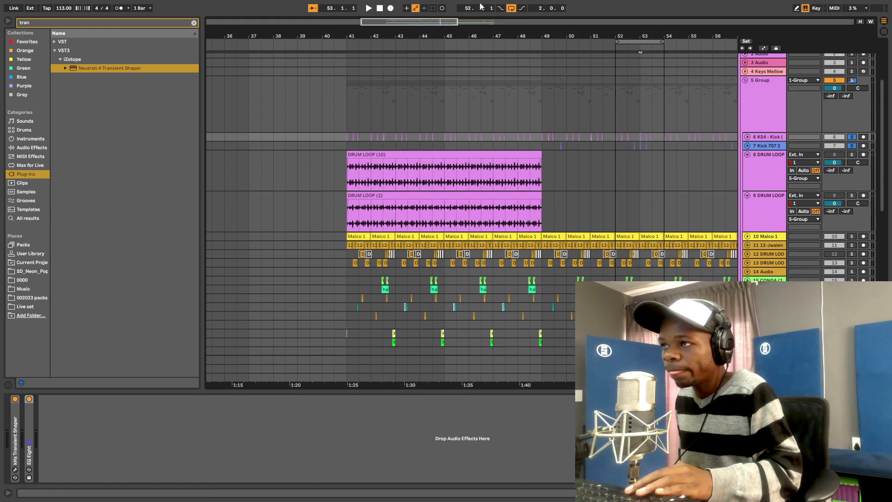
drag(553, 37, 393, 33)
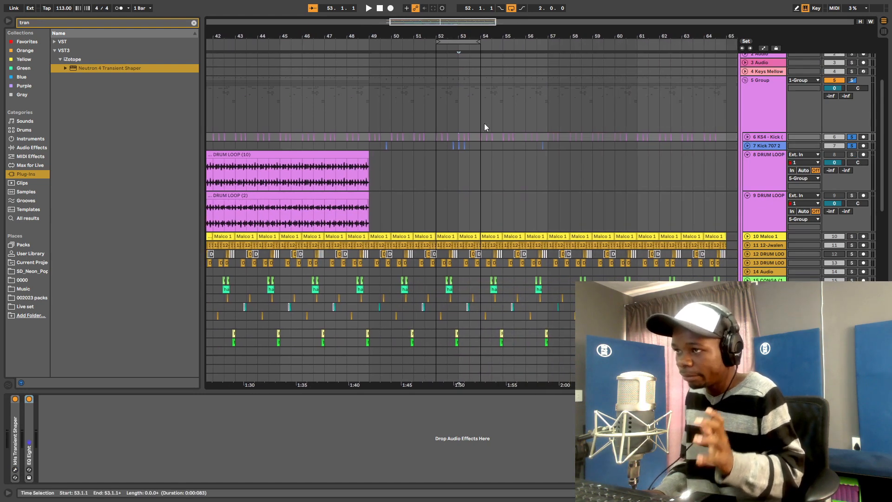
- Unfold tracks 10 Malco 1 and 11, then solo Malco 1 and play it from bar 49
click(747, 236)
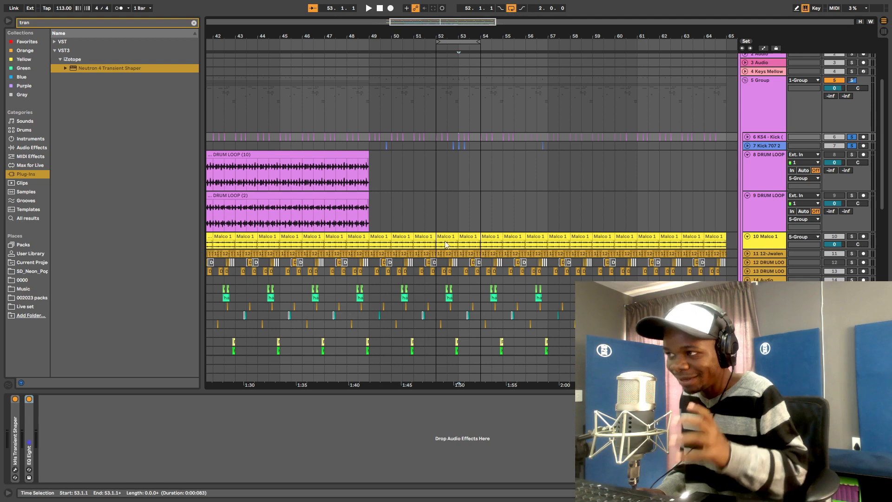
click(748, 254)
click(368, 239)
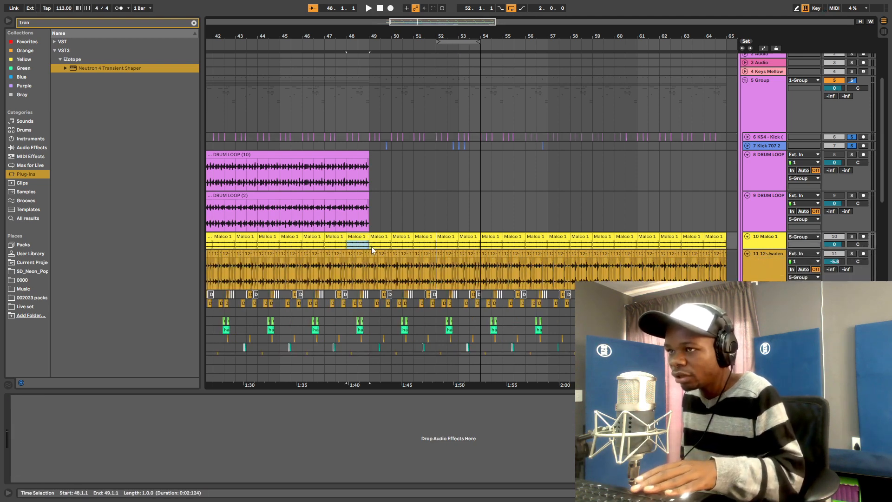
click(853, 236)
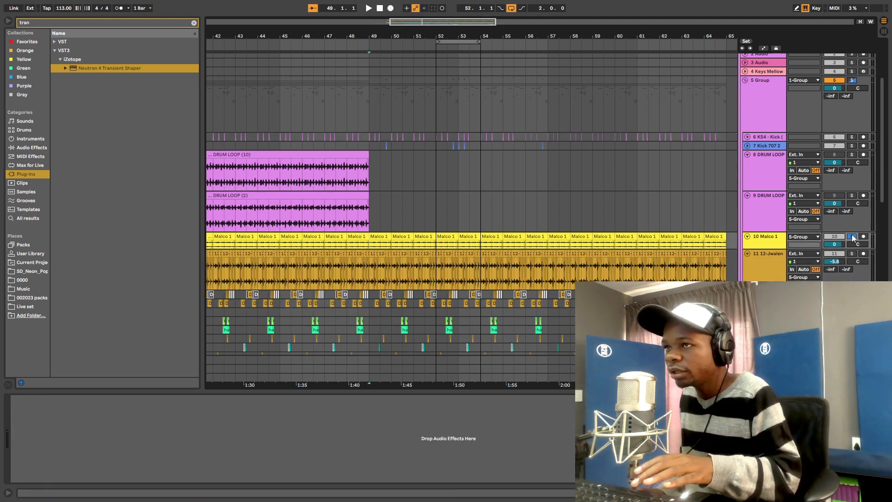
key(space)
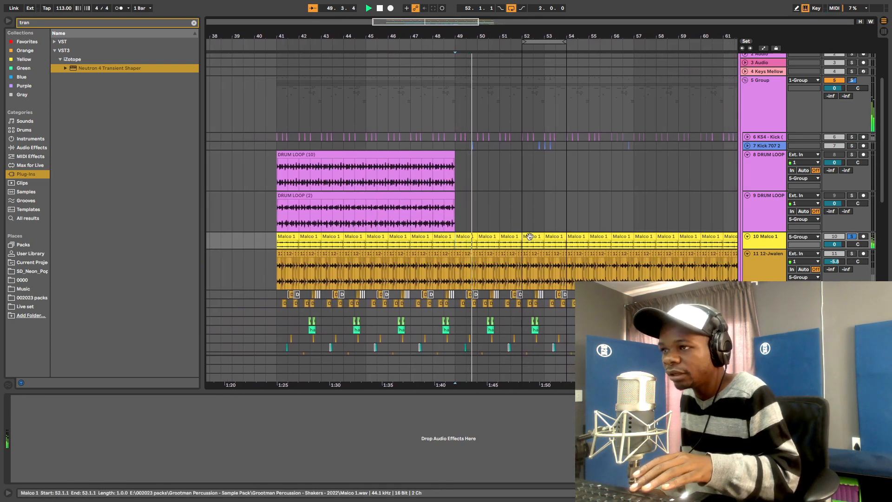
click(753, 243)
key(space)
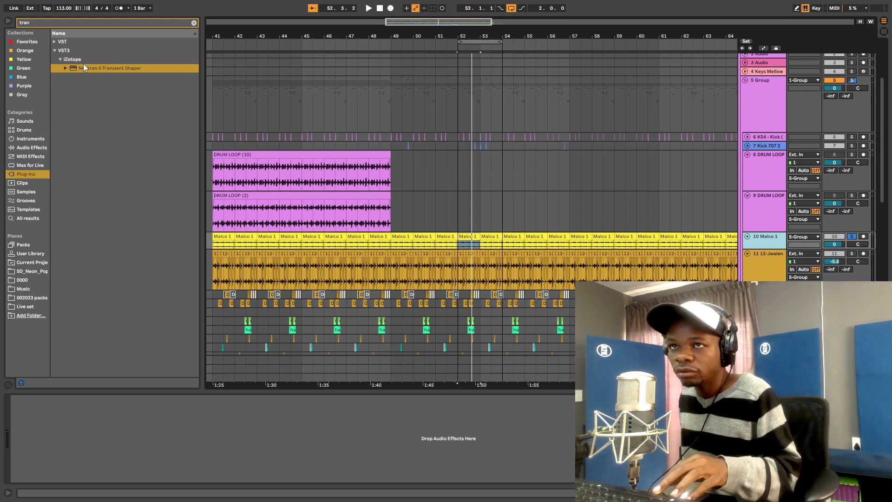
- Search 'tra' and add kHs Transient Shaper to track 10 Malco 1
click(47, 20)
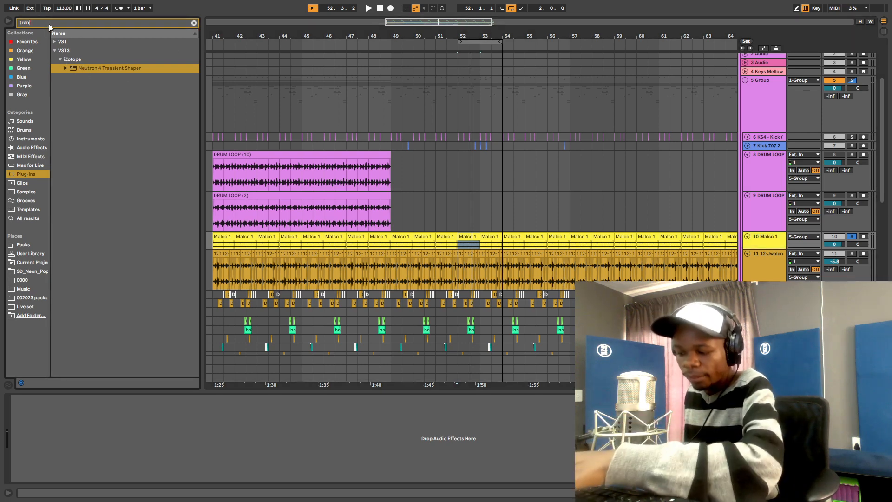
key(BackSpace)
key(BackSpace)
key(BackSpace)
key(BackSpace)
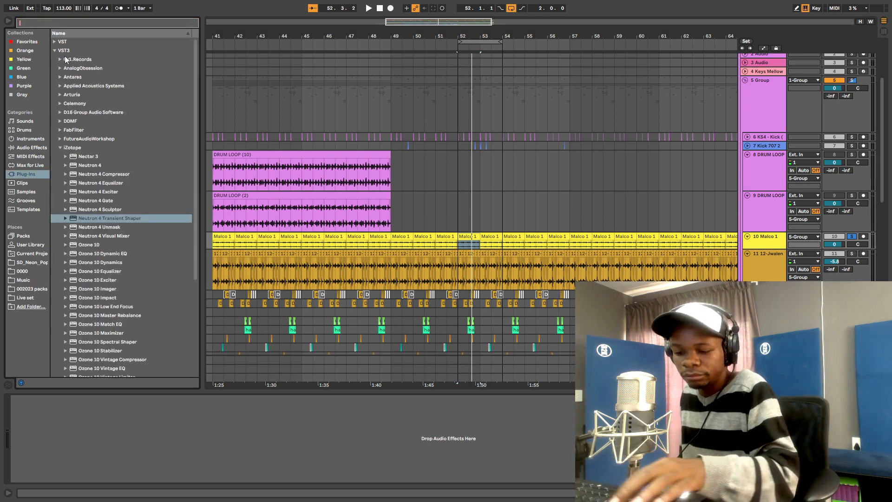
text(tra)
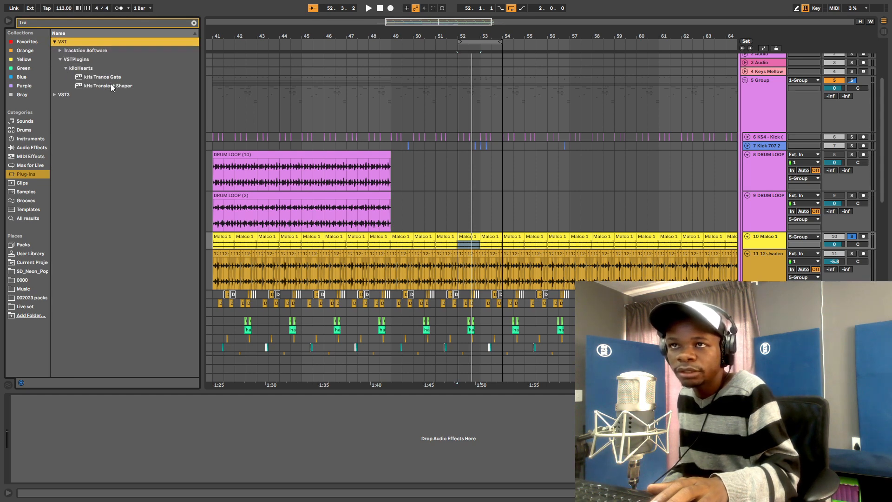
drag(491, 243, 491, 244)
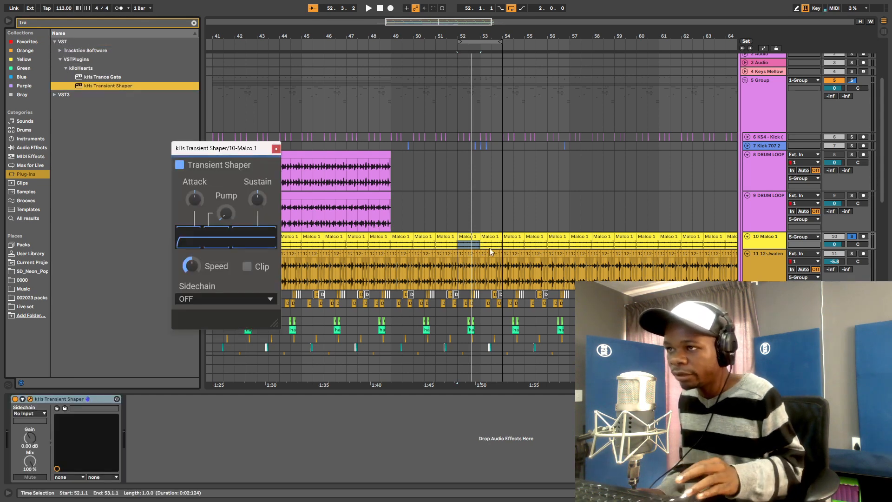
- Play the shaker and lower the shaper's Sustain to -11%
key(space)
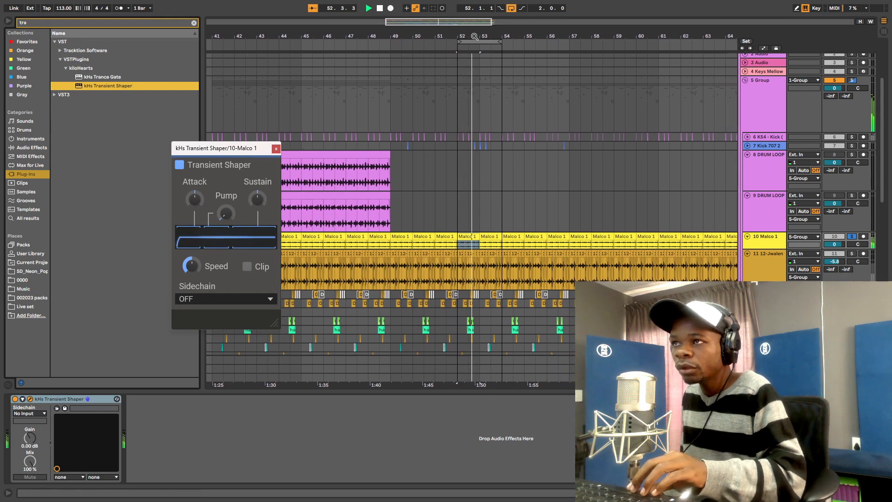
drag(474, 36, 474, 76)
drag(239, 152, 275, 74)
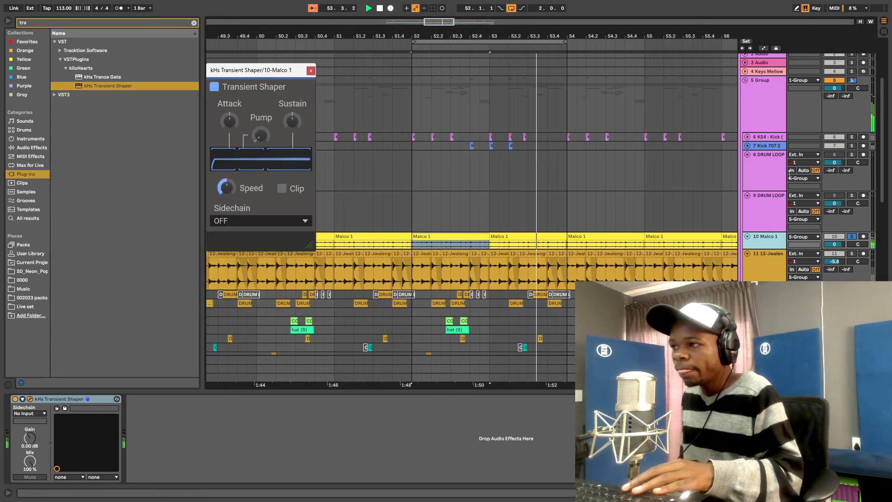
drag(766, 247, 766, 289)
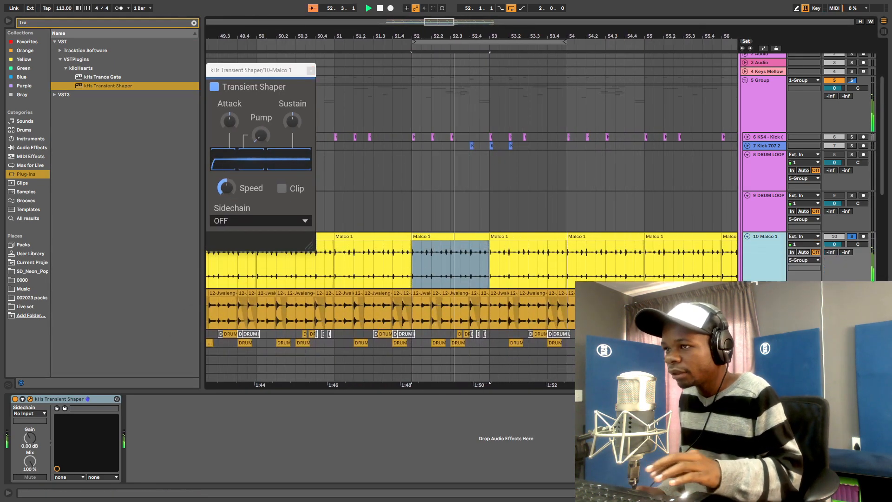
scroll(506, 190, down, 2)
scroll(521, 165, down, 2)
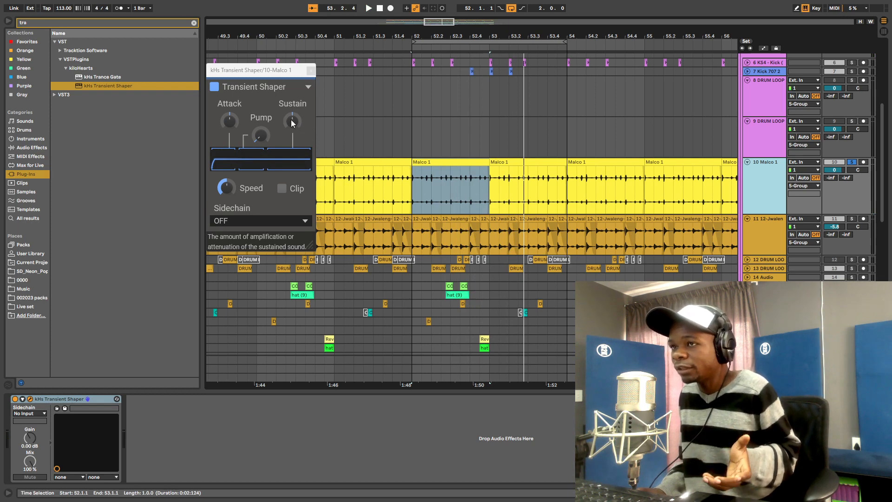
drag(295, 126, 295, 131)
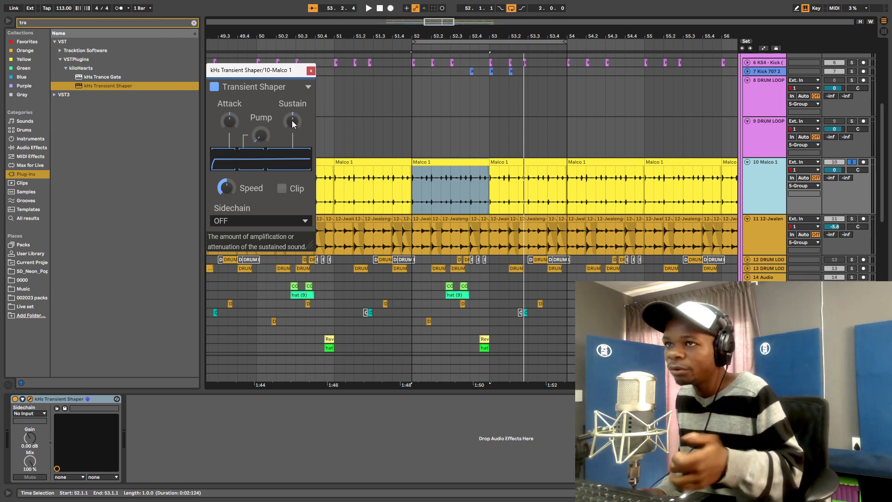
- Fold both DRUM LOOP tracks and the Malco 1 track to single rows
drag(439, 22, 439, 10)
scroll(671, 203, down, 6)
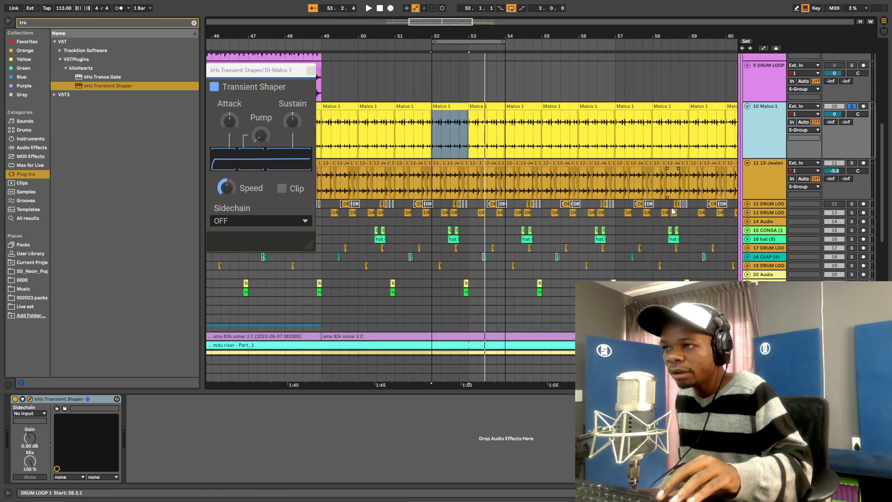
scroll(676, 205, down, 1)
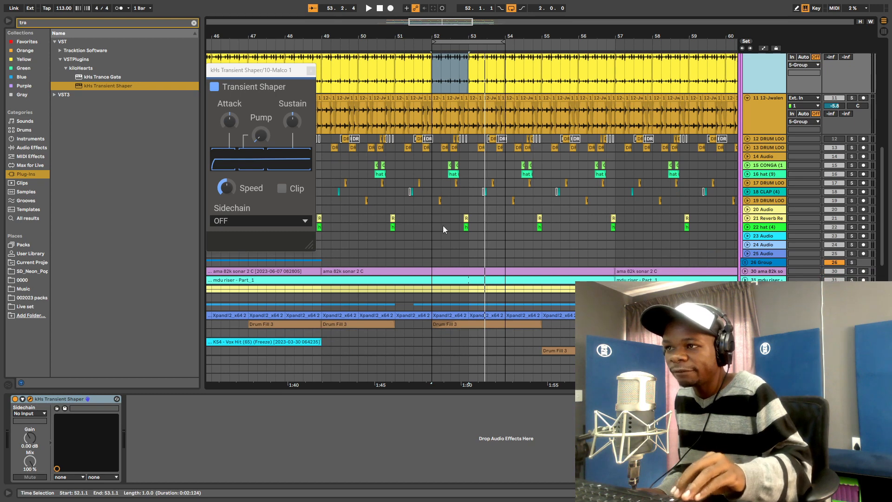
scroll(443, 229, down, 3)
scroll(733, 172, up, 12)
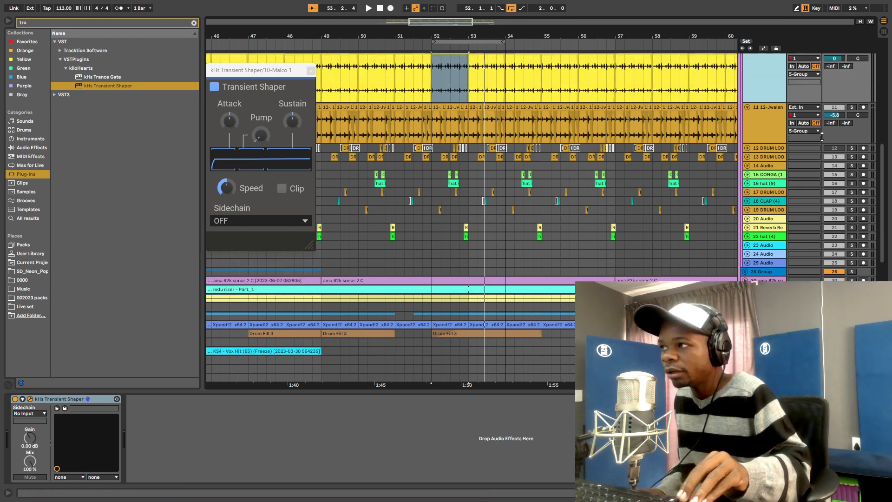
scroll(846, 135, up, 14)
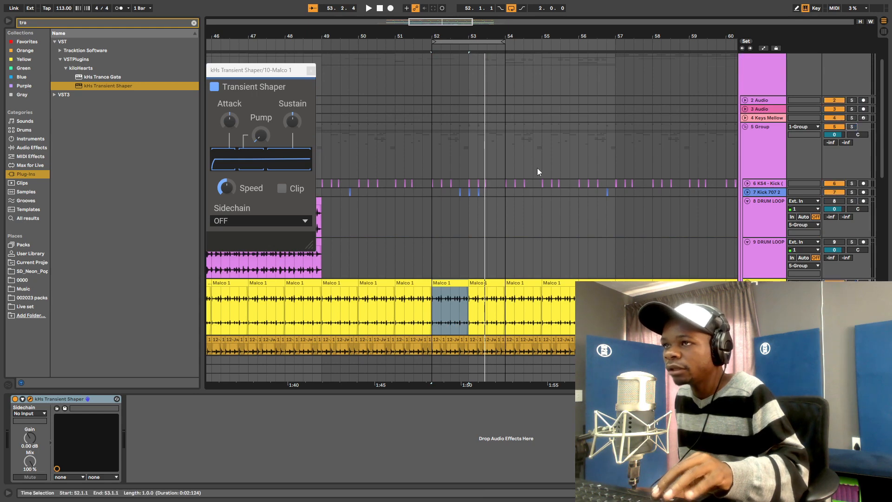
scroll(537, 172, down, 5)
click(749, 155)
click(747, 163)
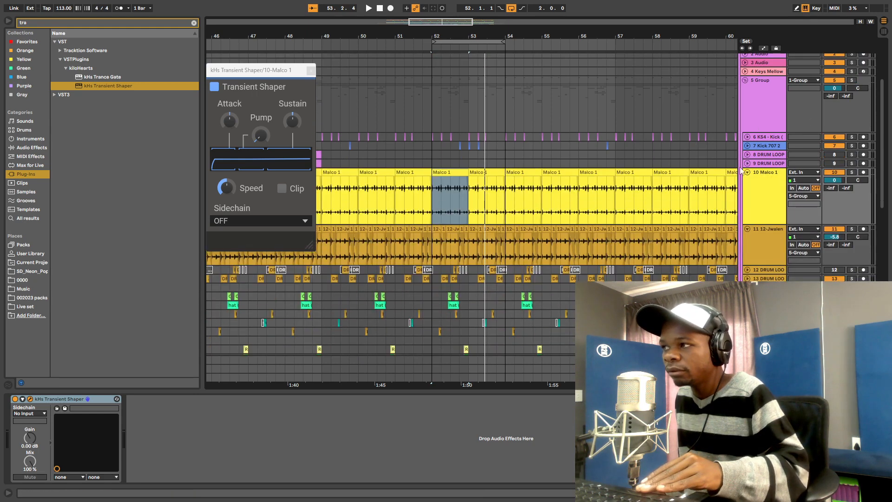
scroll(734, 175, down, 3)
click(748, 145)
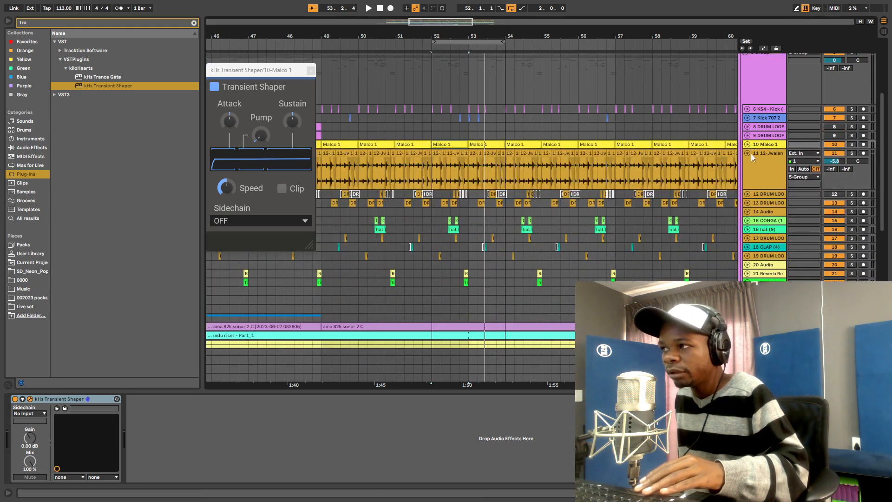
- Fold the Drum Fill 3, Mellow and ama 82k hit tracks to single rows
click(751, 153)
scroll(634, 202, down, 1)
scroll(634, 202, down, 15)
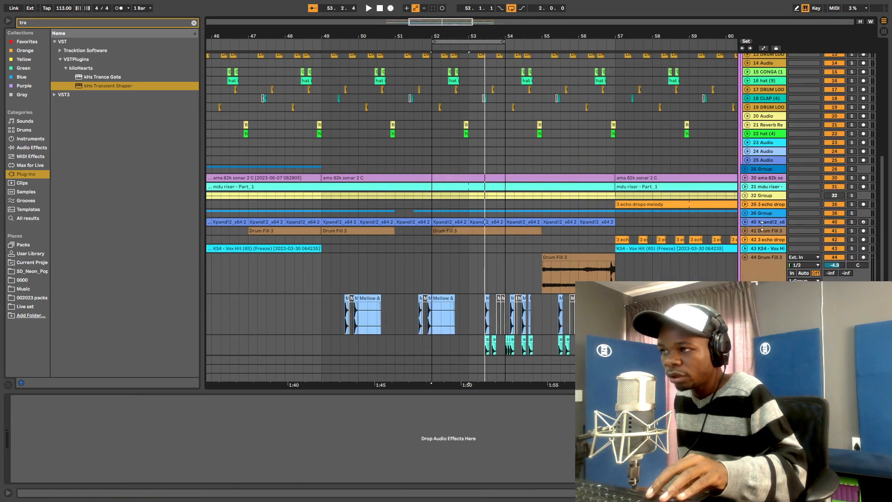
click(750, 227)
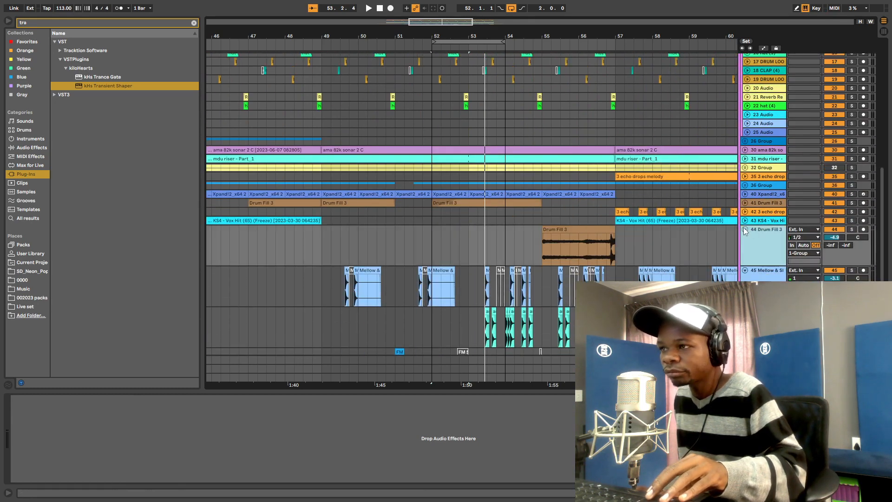
click(744, 228)
click(745, 239)
scroll(743, 227, down, 2)
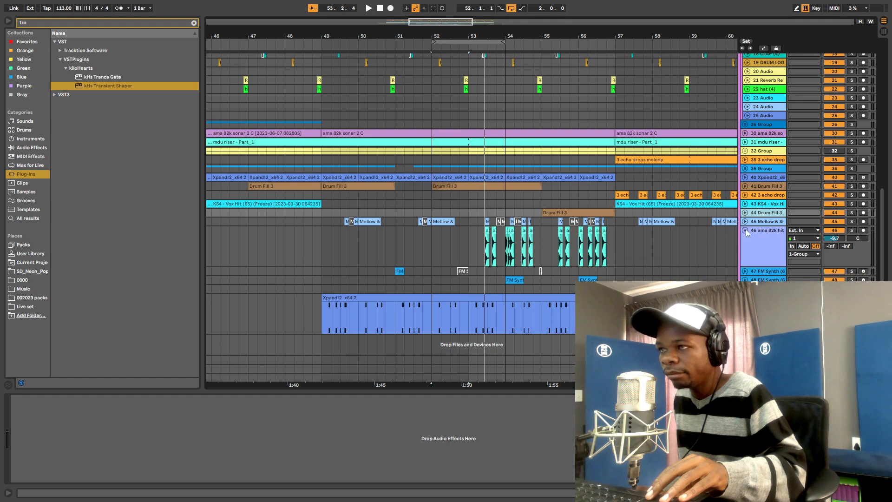
click(746, 231)
- Zoom out to bars 30–53 and play the arrangement from bar 41, then from bar 43
drag(293, 34, 621, 23)
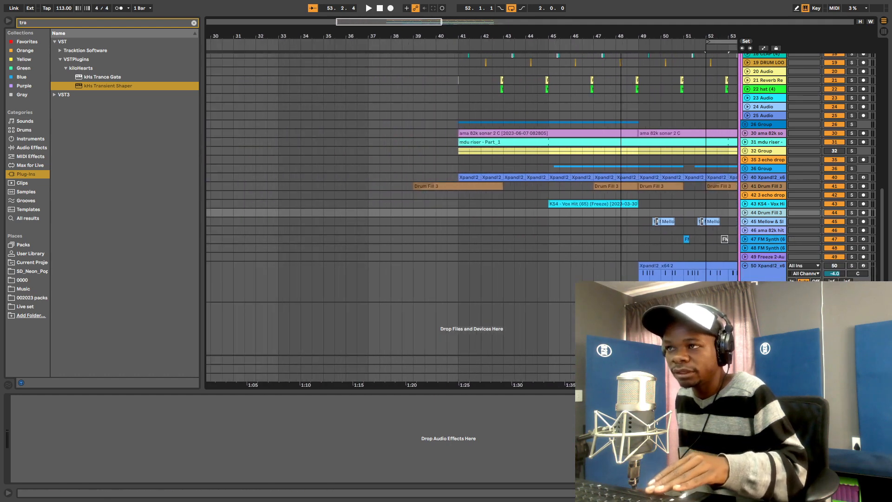
click(461, 151)
scroll(827, 205, up, 3)
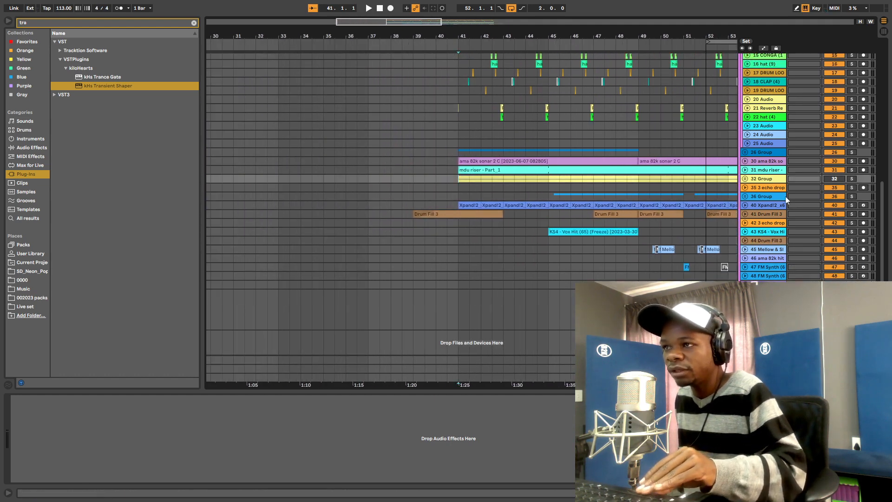
key(space)
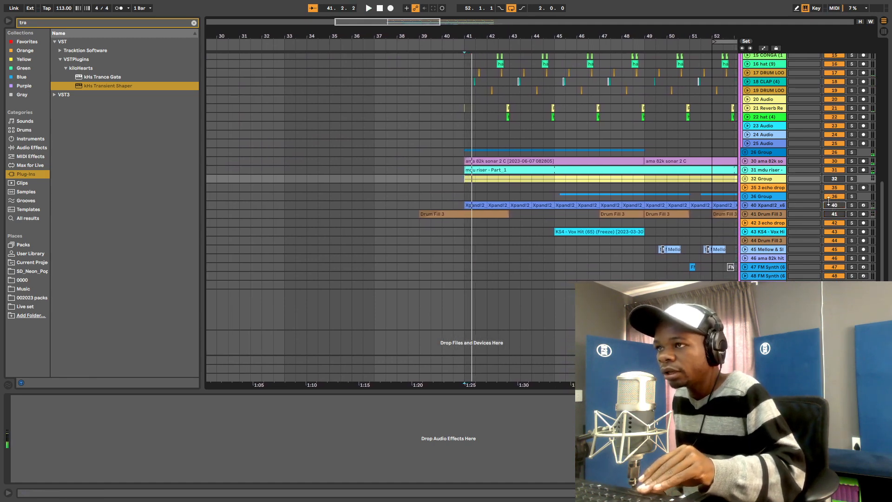
scroll(784, 163, up, 4)
scroll(783, 164, up, 5)
key(space)
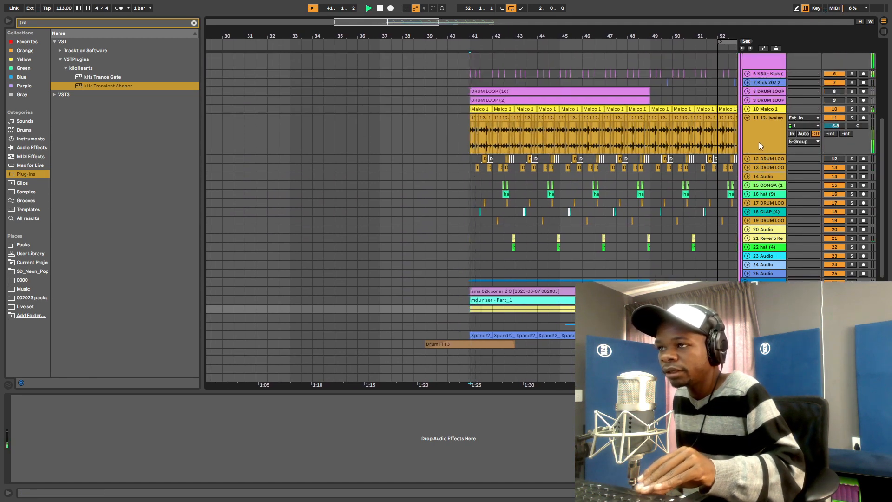
scroll(759, 171, down, 4)
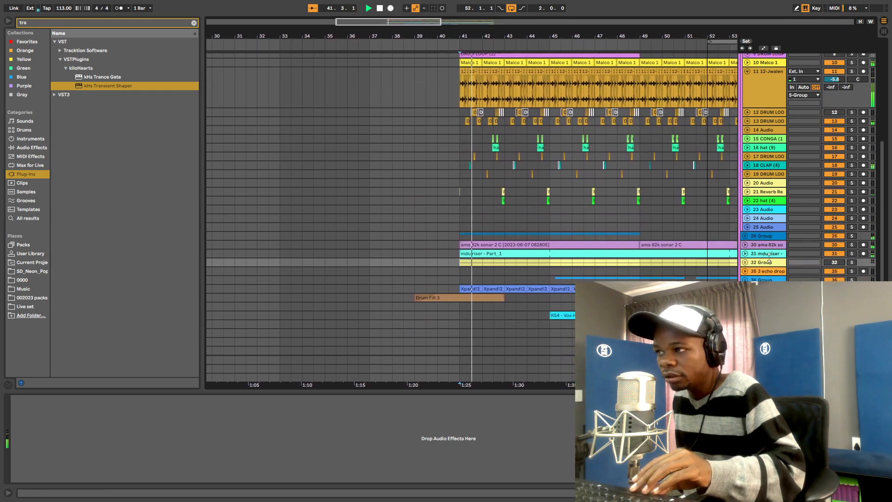
click(498, 218)
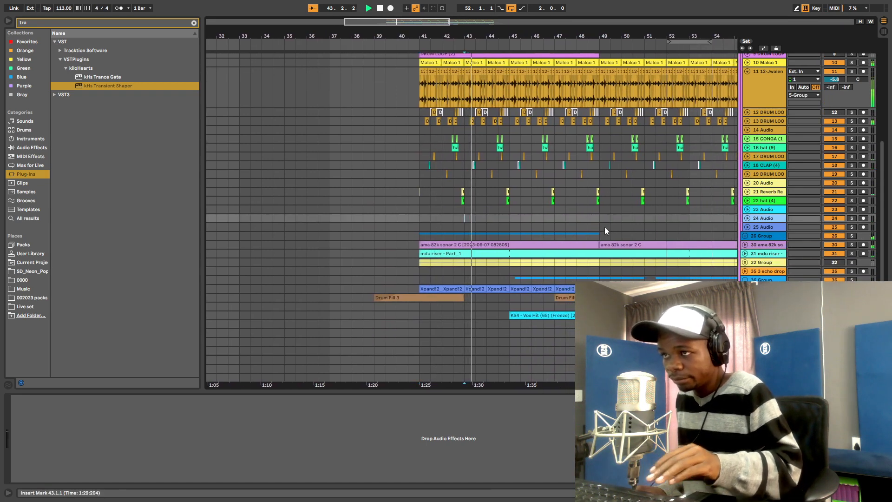
scroll(595, 193, up, 6)
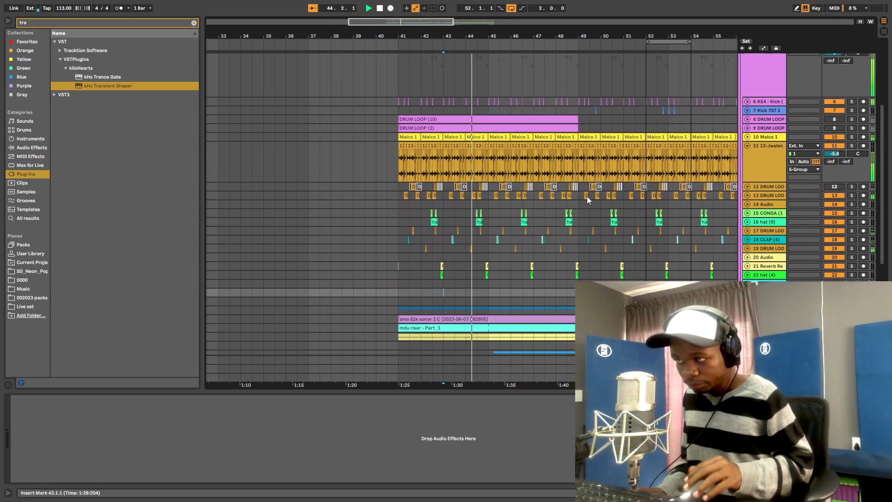
drag(497, 36, 498, 83)
- Bypass the KS4 kick's EQ Eight and Transient Shaper to compare, then open Malco 1's shaper
click(758, 133)
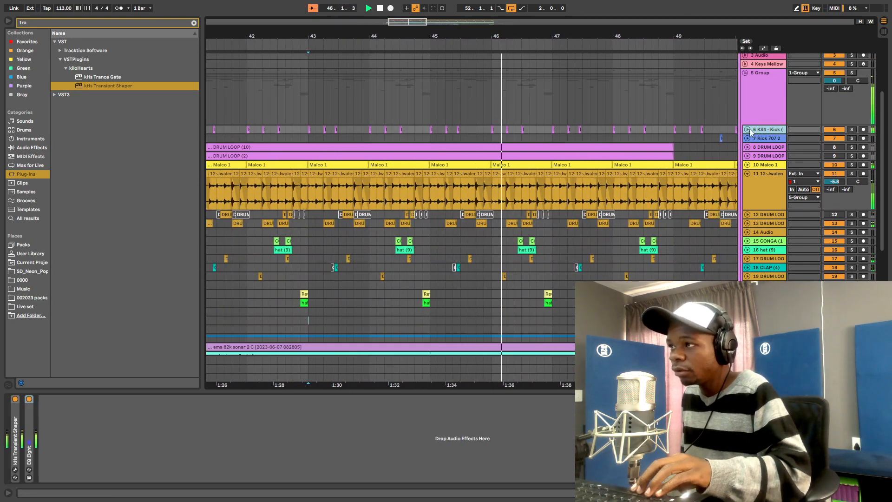
click(749, 129)
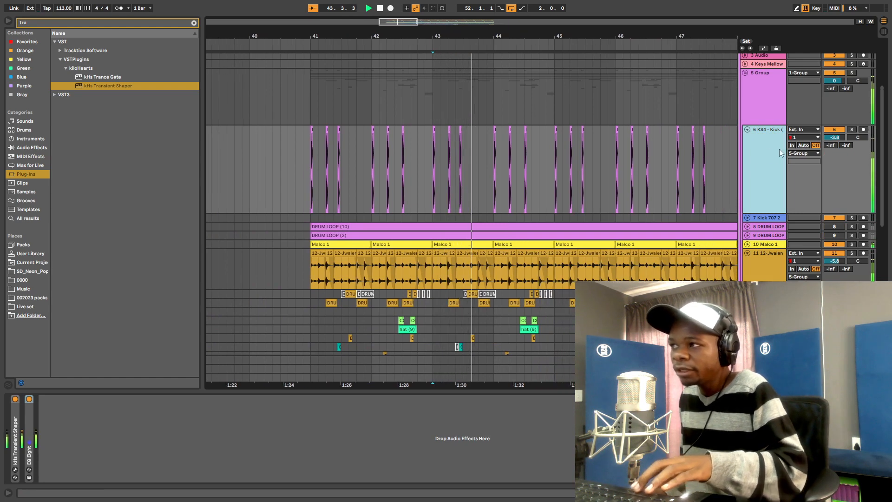
click(17, 414)
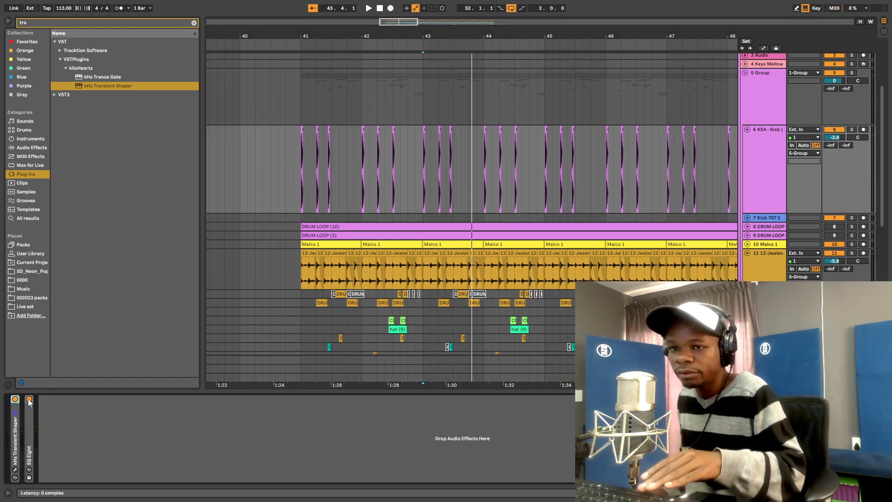
click(29, 399)
click(16, 400)
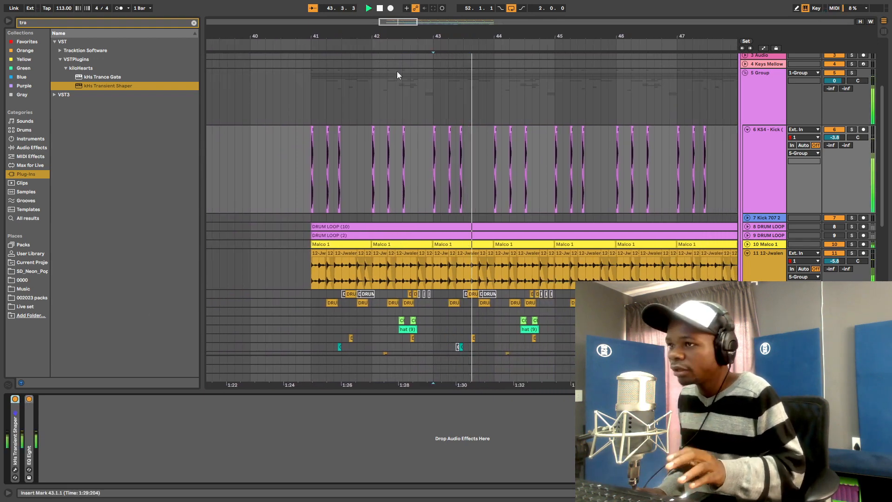
drag(493, 35, 471, 37)
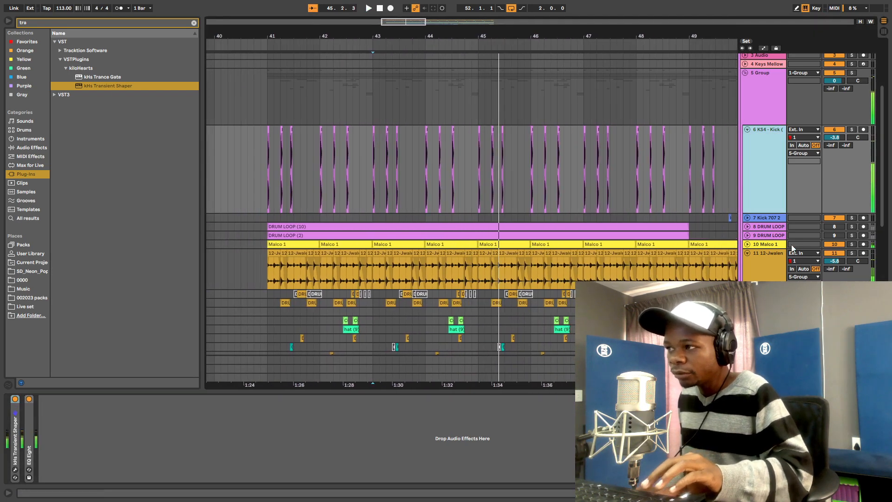
click(771, 245)
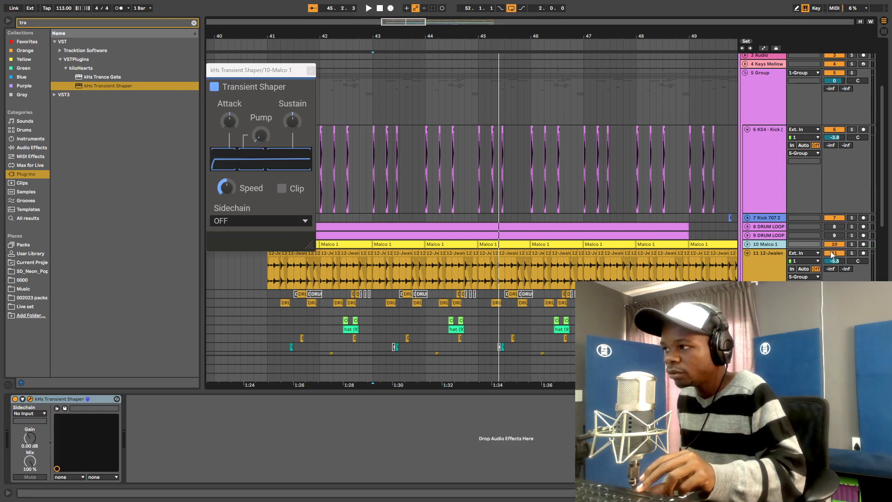
- Solo the Malco 1 drum loop and play it from bar 43
click(370, 255)
key(space)
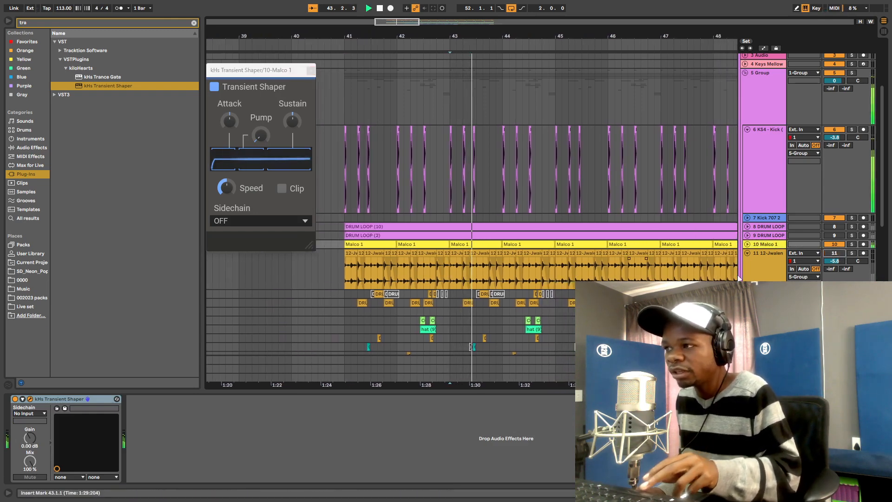
click(852, 246)
key(space)
key(space)
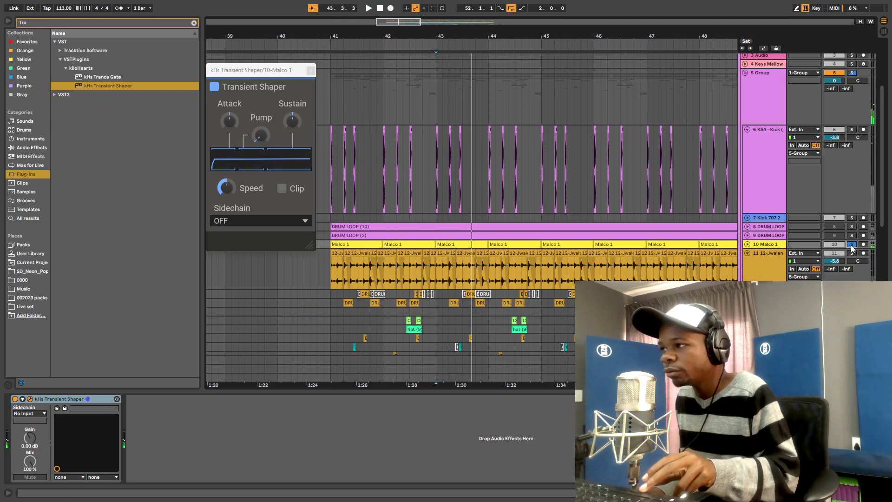
click(828, 255)
key(space)
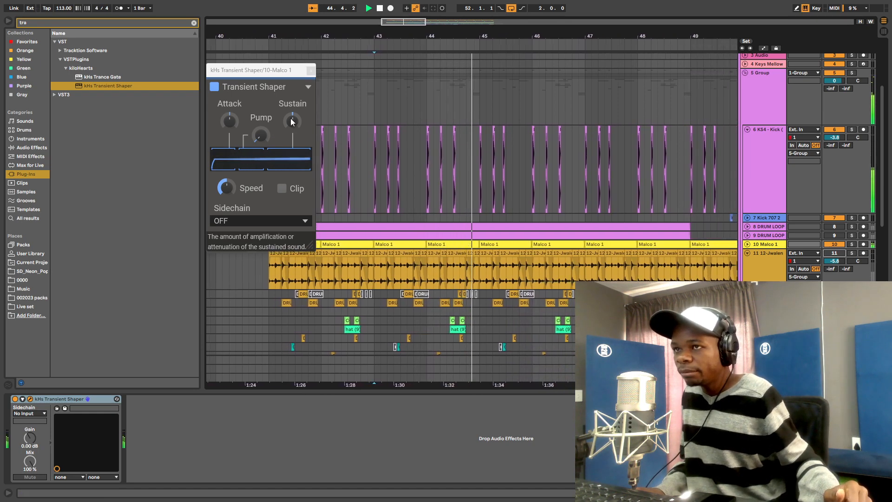
- Audition Sustain settings in Malco 1's Transient Shaper, settling on about -37%
drag(291, 118, 291, 141)
key(space)
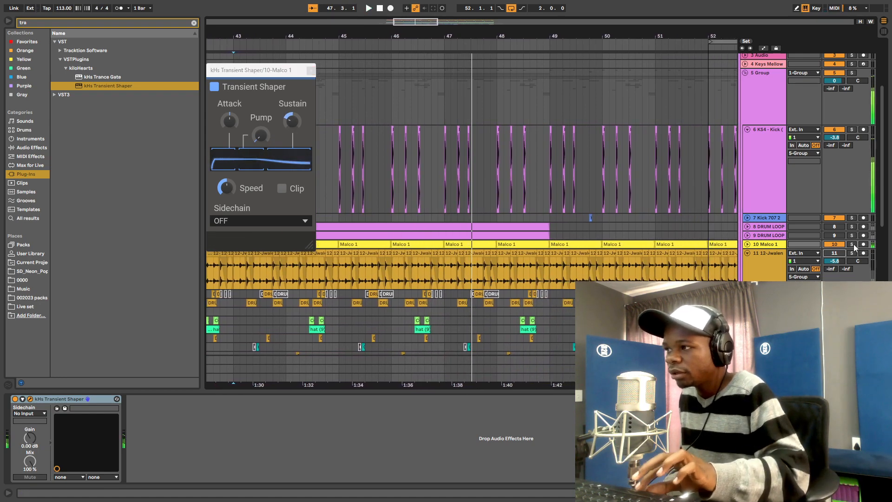
key(space)
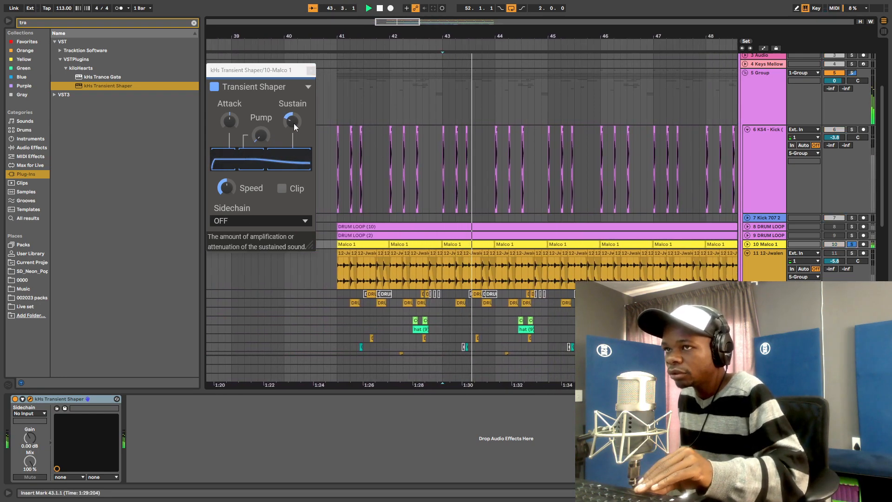
drag(294, 124, 294, 109)
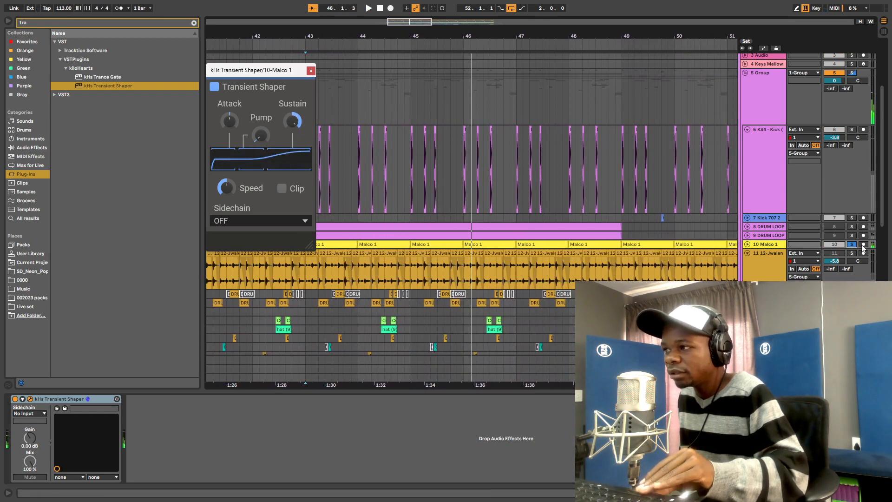
key(space)
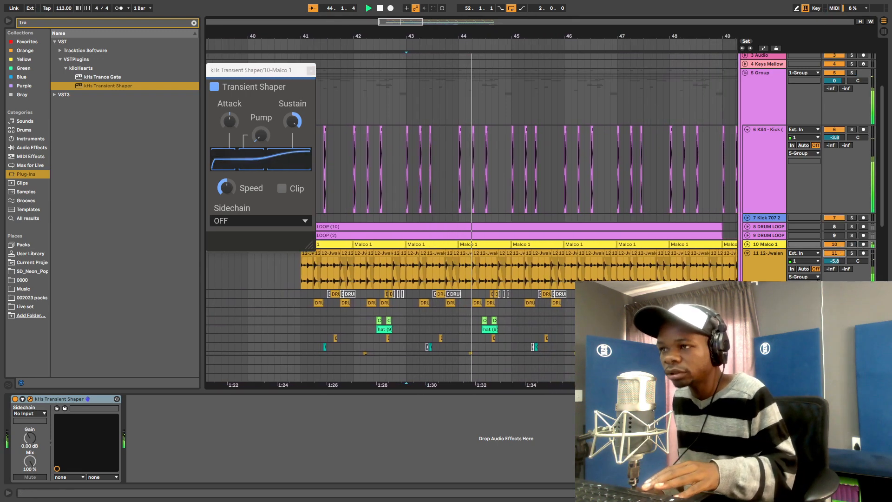
key(space)
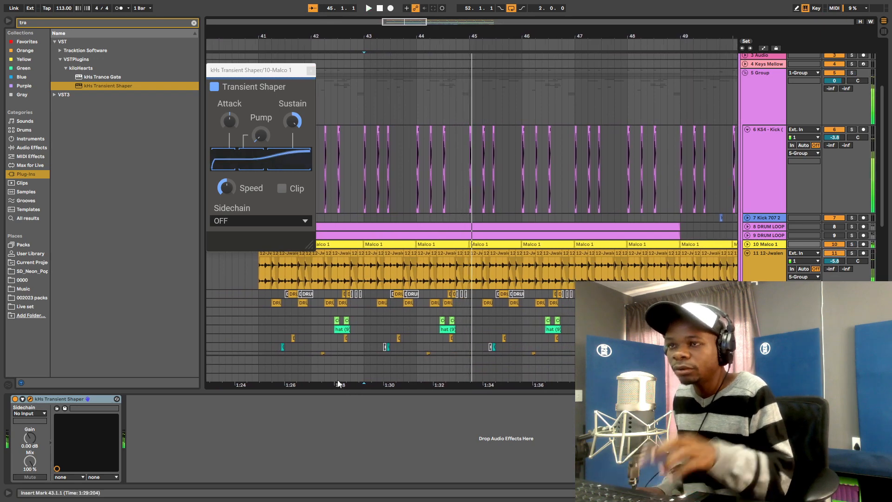
key(space)
drag(292, 123, 291, 172)
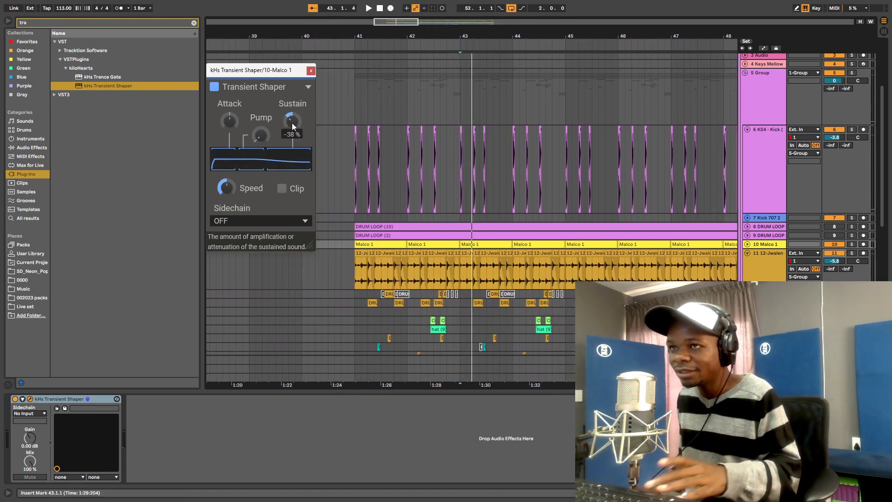
key(space)
drag(292, 123, 292, 122)
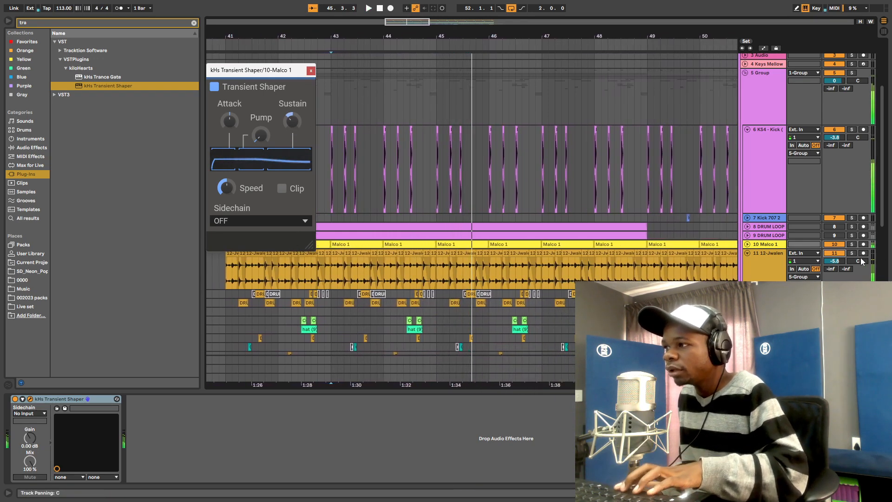
key(space)
key(space)
click(757, 262)
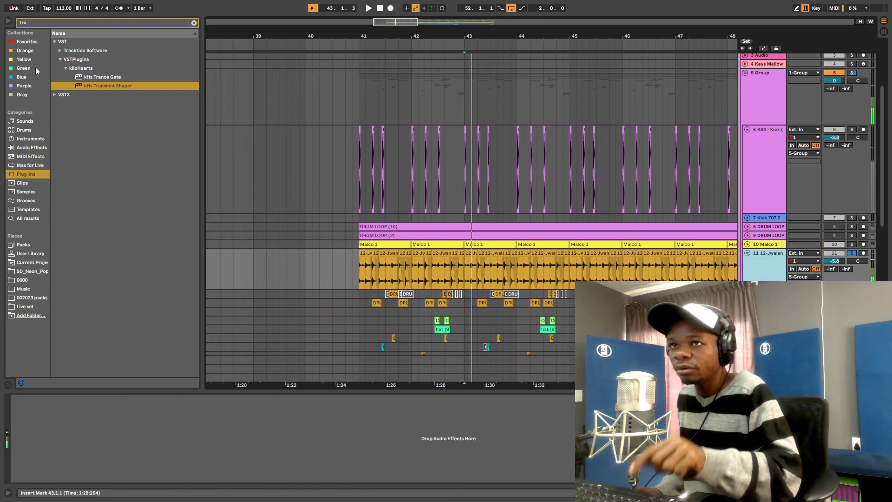
- Add kHs Transient Shaper to track 11, lower Sustain to about -18% and raise Attack to 27%
click(99, 88)
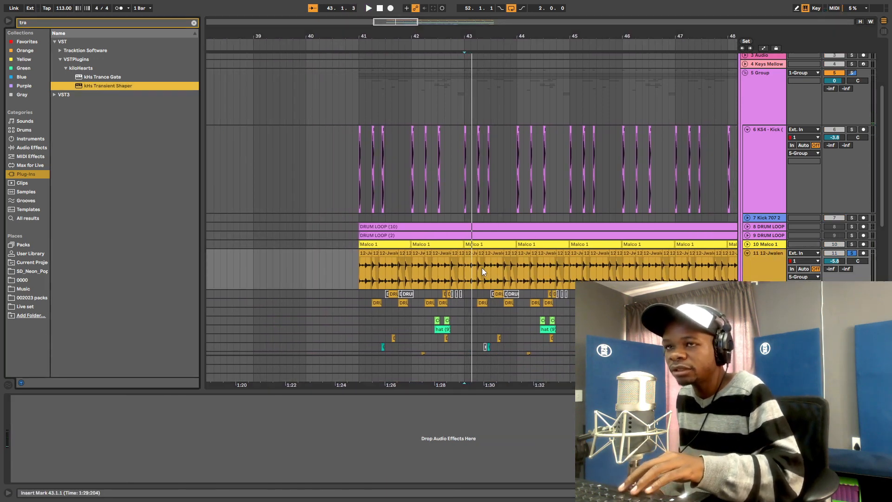
key(space)
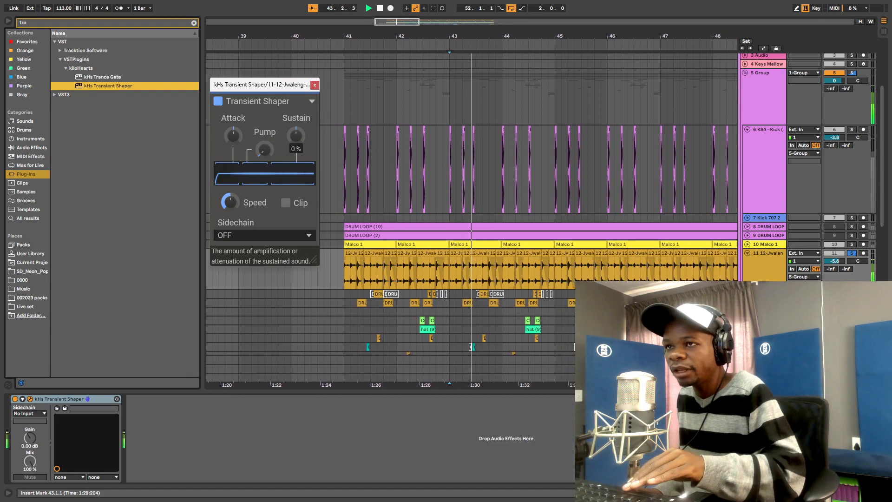
drag(295, 135, 296, 133)
key(space)
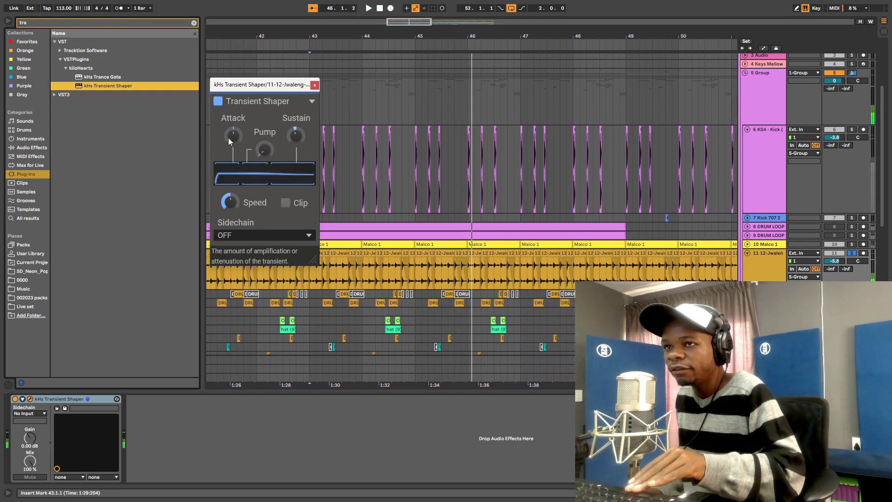
key(space)
drag(230, 135, 230, 137)
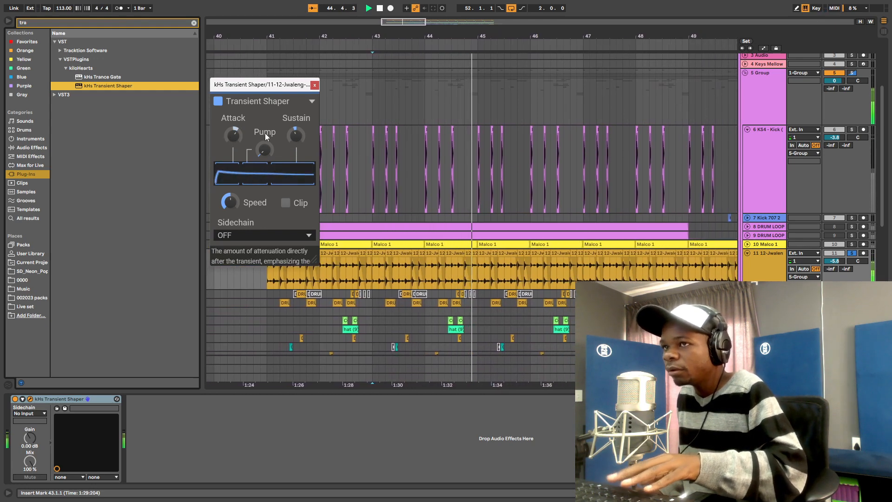
- Unsolo and fold track 11, then select Malco 1 to show its shaper
click(852, 254)
key(space)
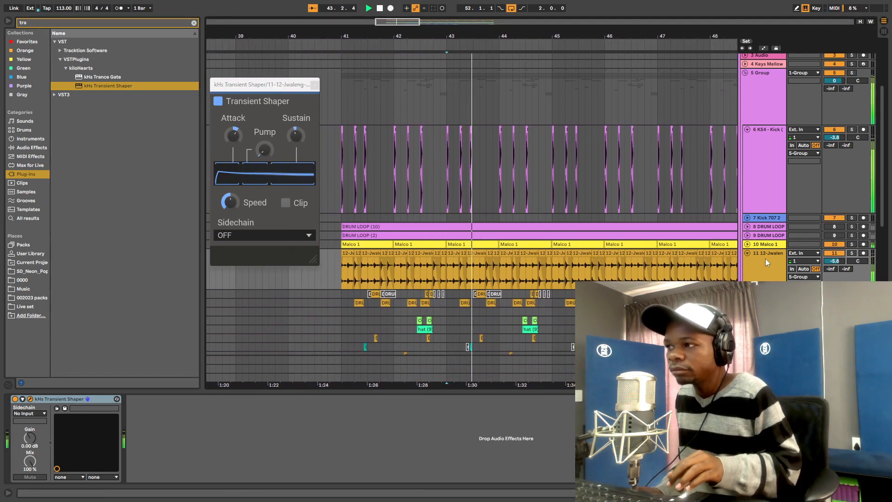
click(748, 253)
click(765, 244)
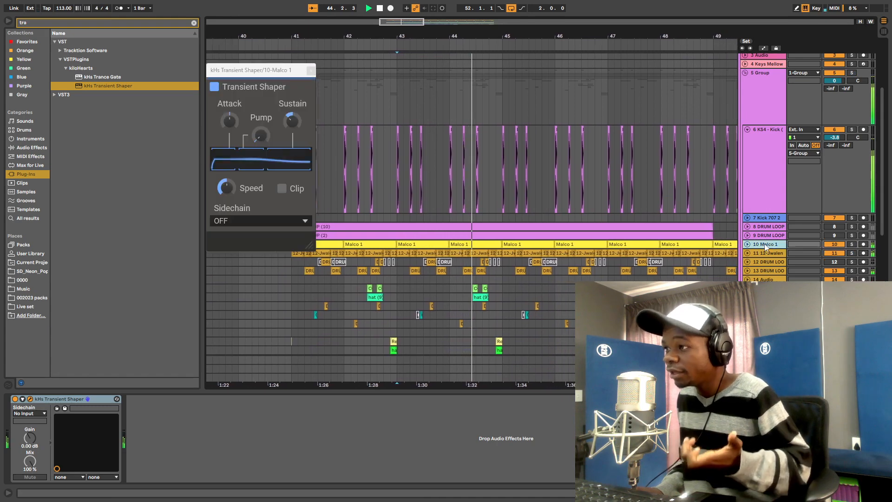
- Ease Malco 1's Transient Shaper Sustain from -30% to -21%
mouse_move(289, 121)
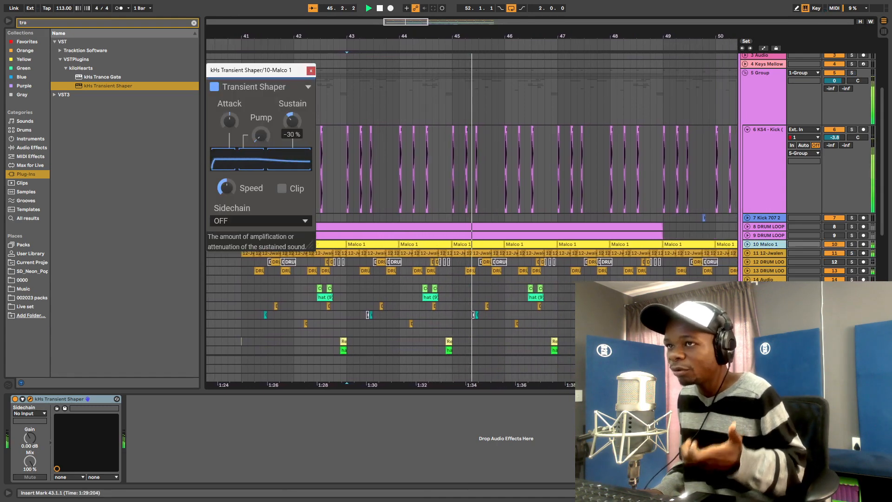
drag(292, 121, 292, 114)
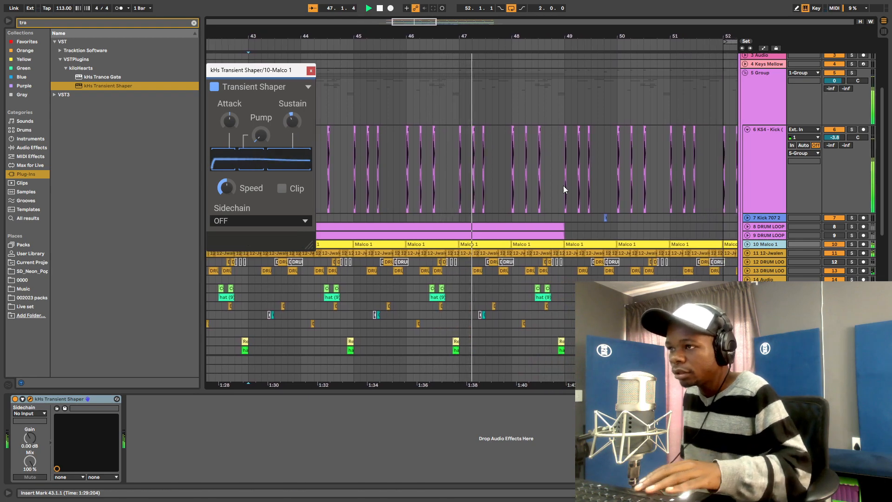
scroll(560, 162, down, 3)
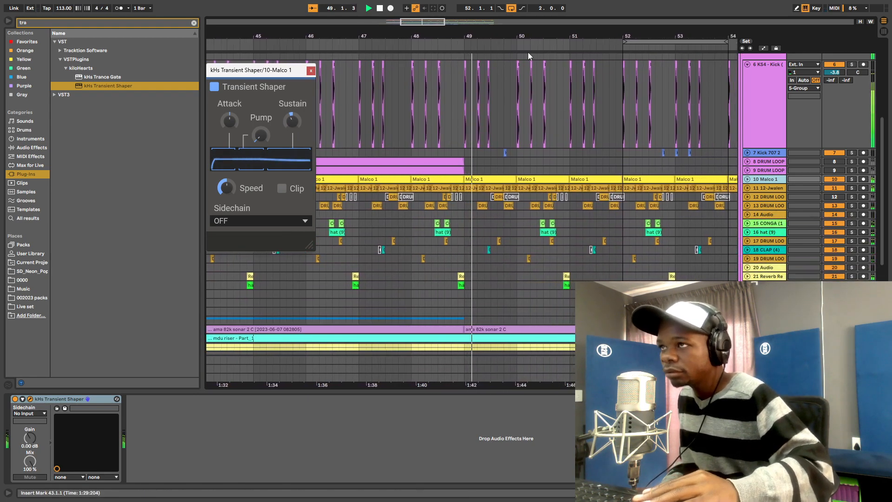
drag(560, 36, 525, 11)
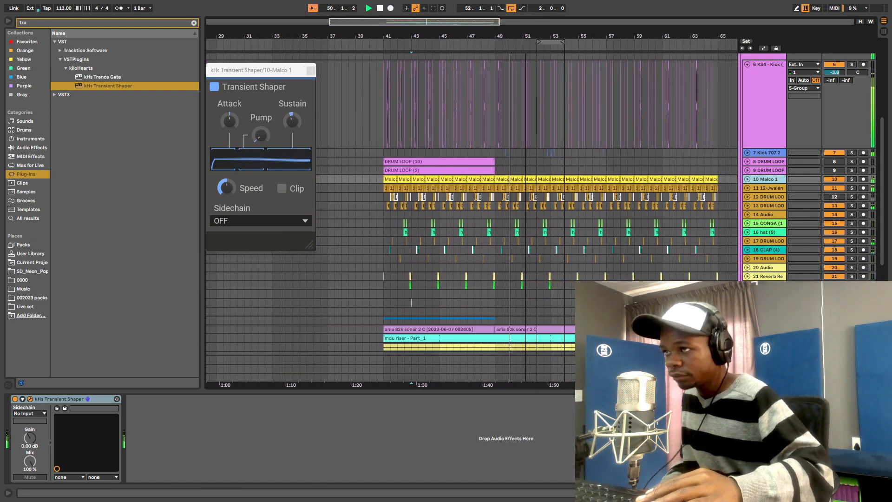
scroll(616, 192, down, 2)
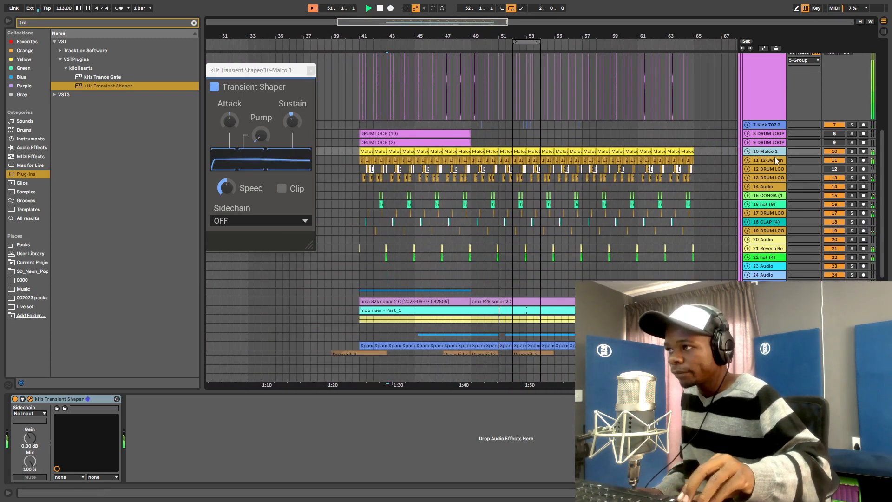
click(771, 160)
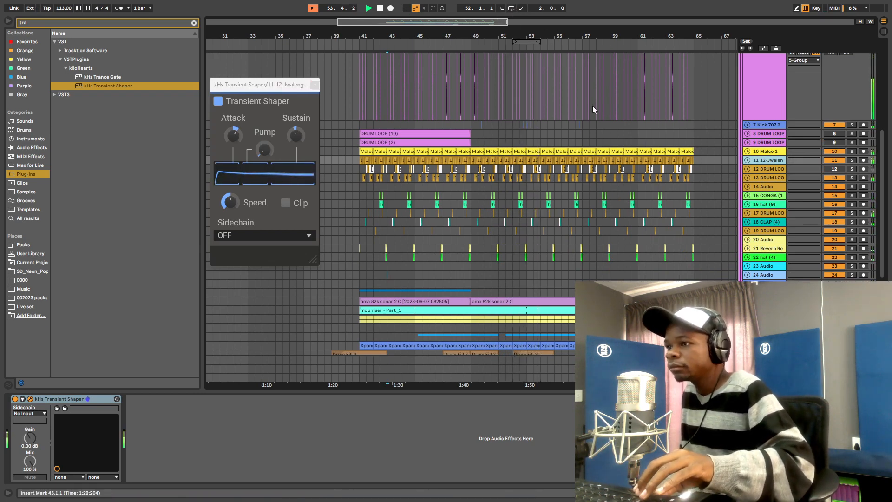
scroll(694, 184, down, 10)
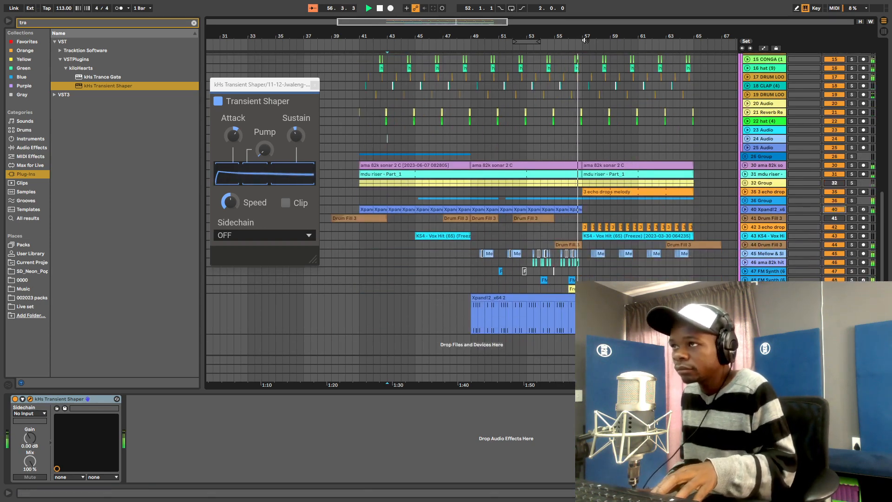
drag(516, 36, 516, 19)
scroll(622, 157, up, 3)
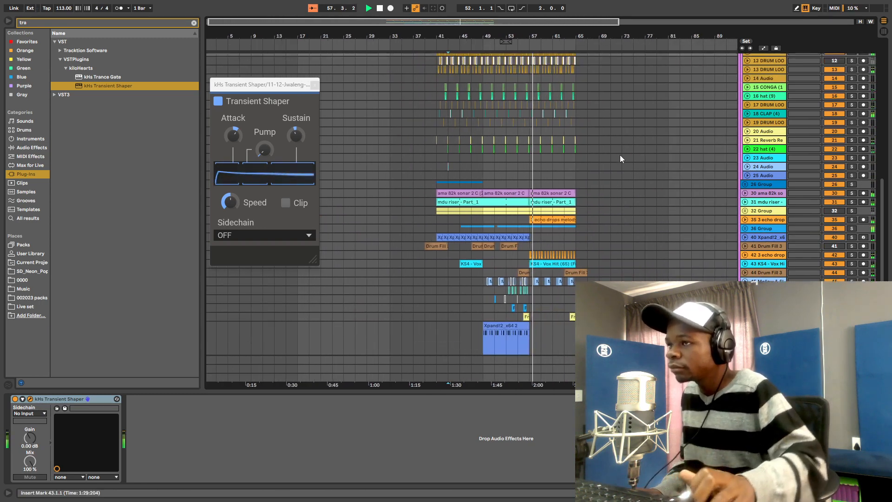
scroll(586, 154, up, 5)
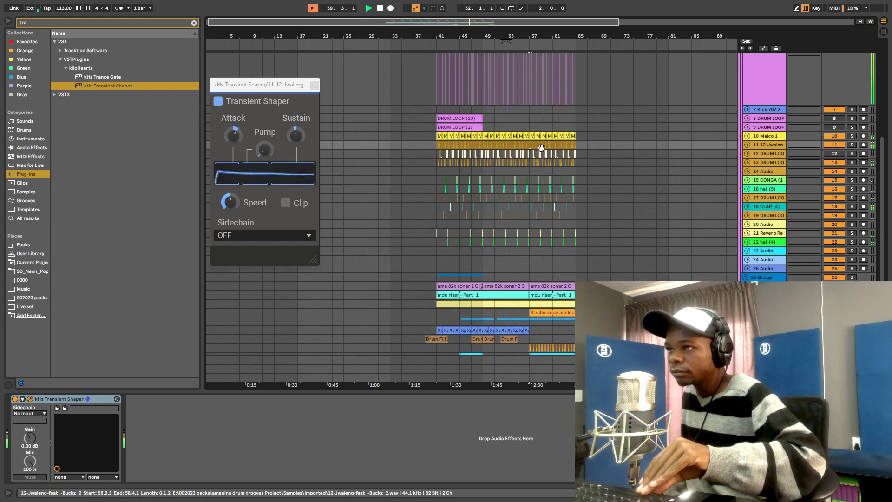
- Raise the volume of tracks 10 and 11 together by 1 dB and play
click(774, 137)
shift+click(769, 144)
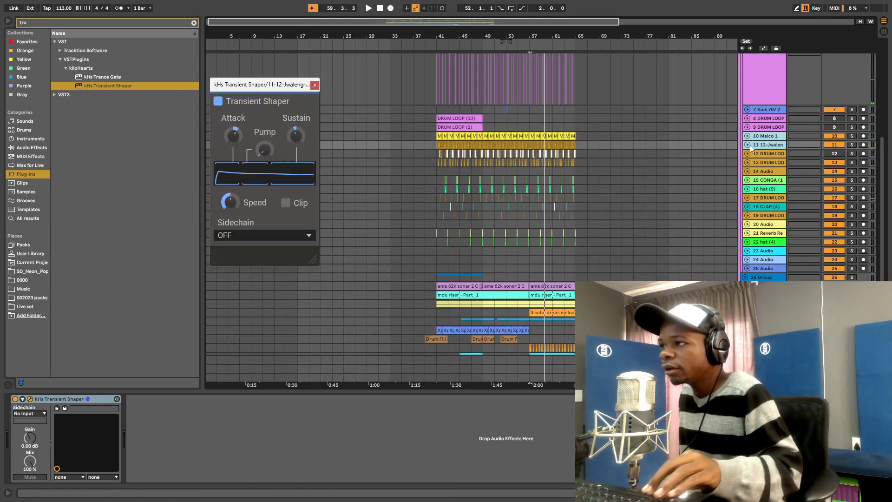
click(748, 145)
drag(832, 148, 831, 143)
key(space)
key(space)
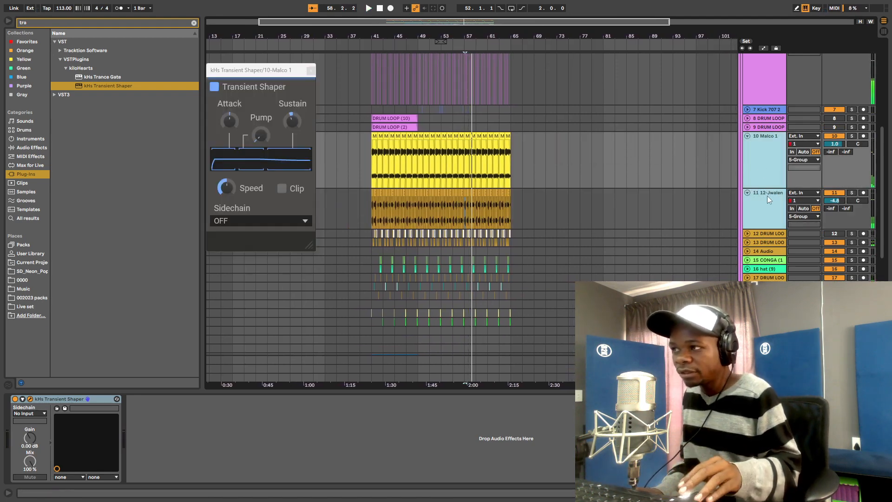
- Compare the Transient Shapers on tracks 10 and 11 during playback
click(767, 197)
click(759, 169)
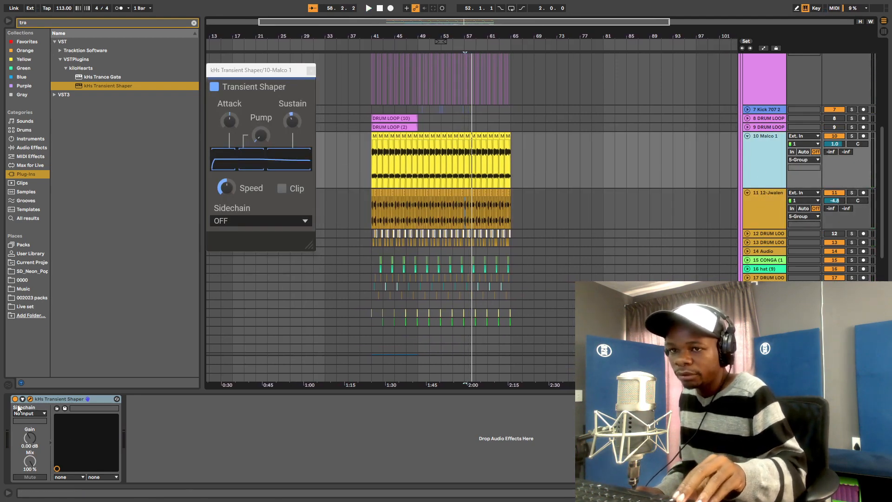
click(715, 231)
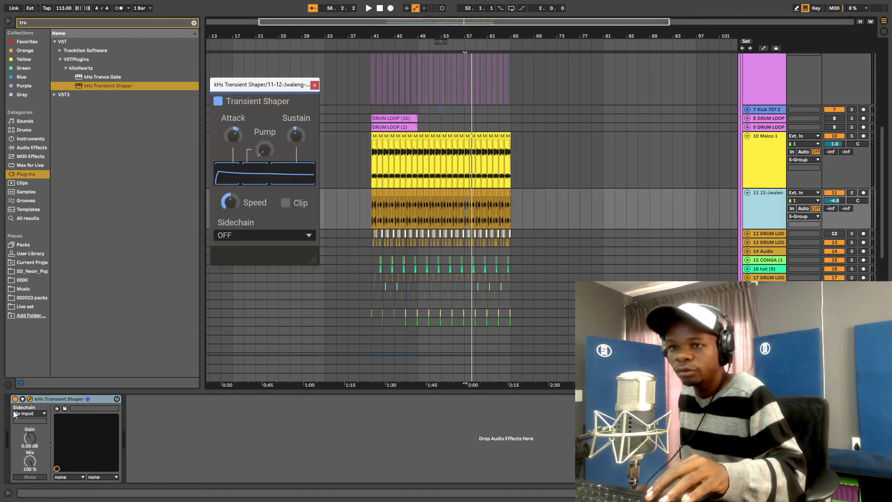
click(22, 397)
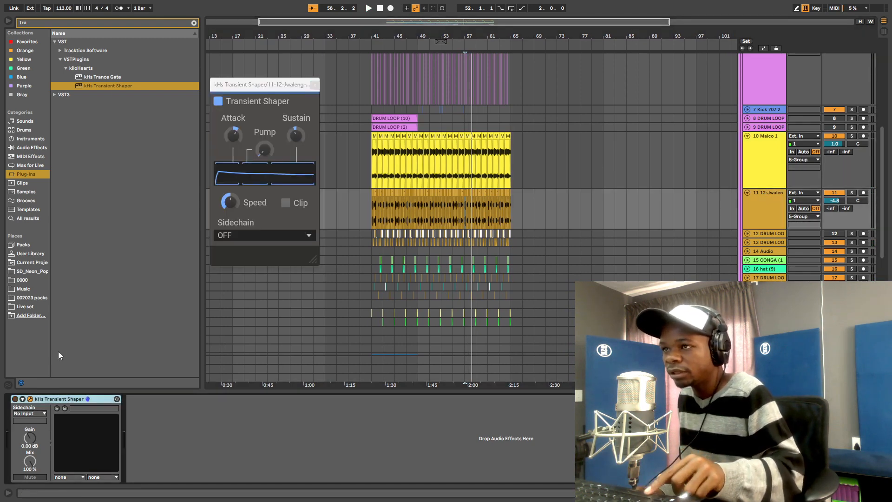
key(space)
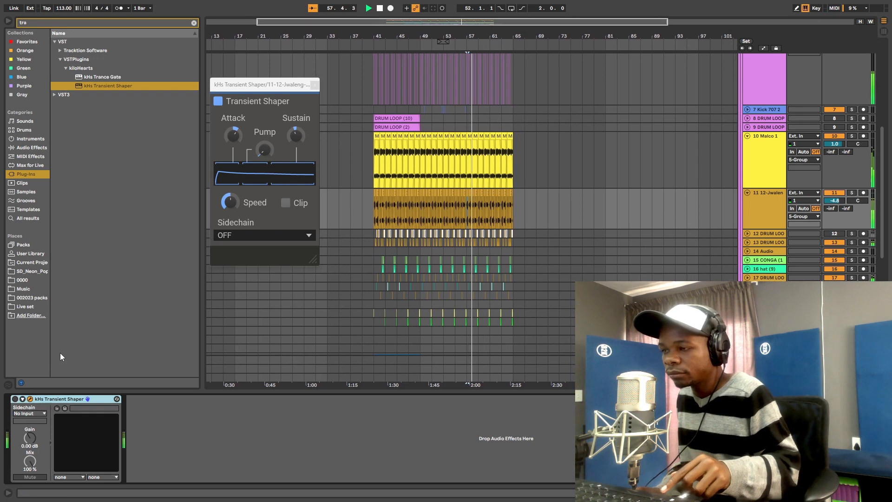
key(space)
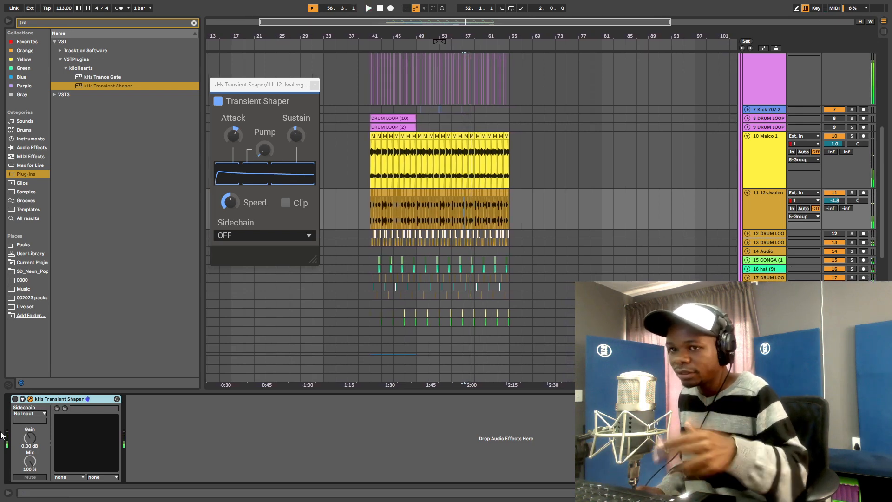
click(765, 163)
key(space)
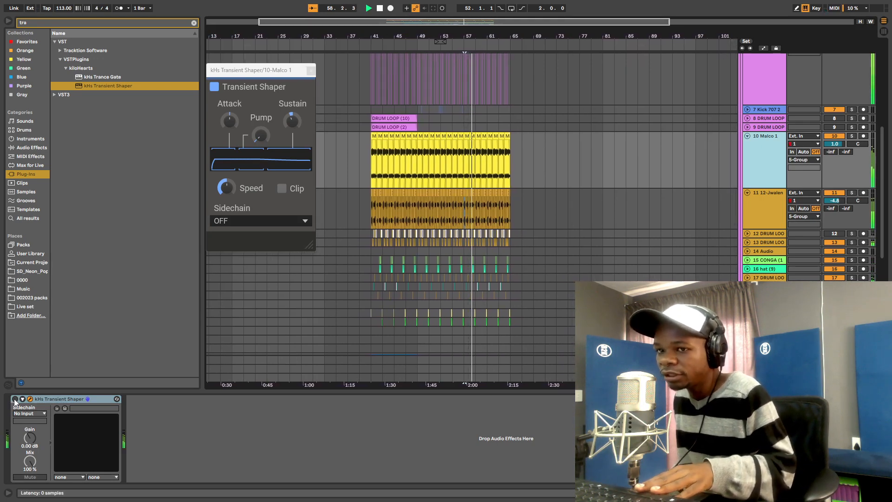
click(763, 218)
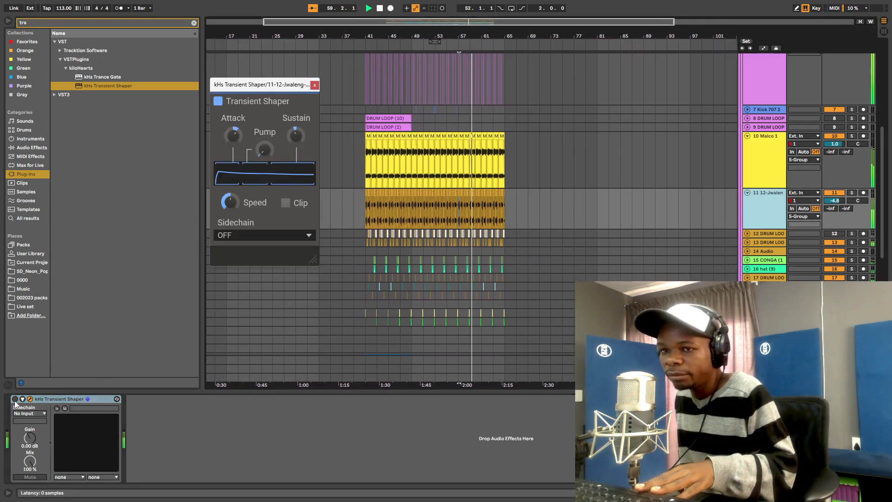
click(446, 211)
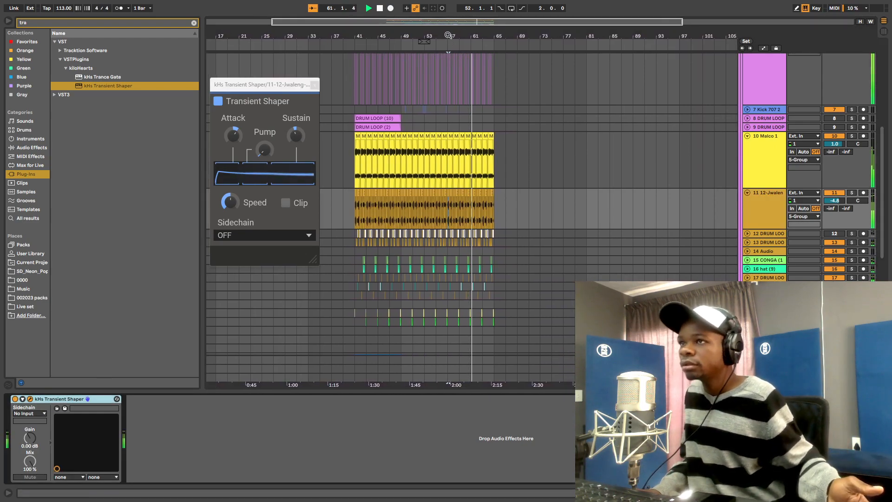
drag(449, 36, 469, 31)
- Fold Malco 1, set the insert marker at bar 41, solo it and close the shaper window
click(748, 137)
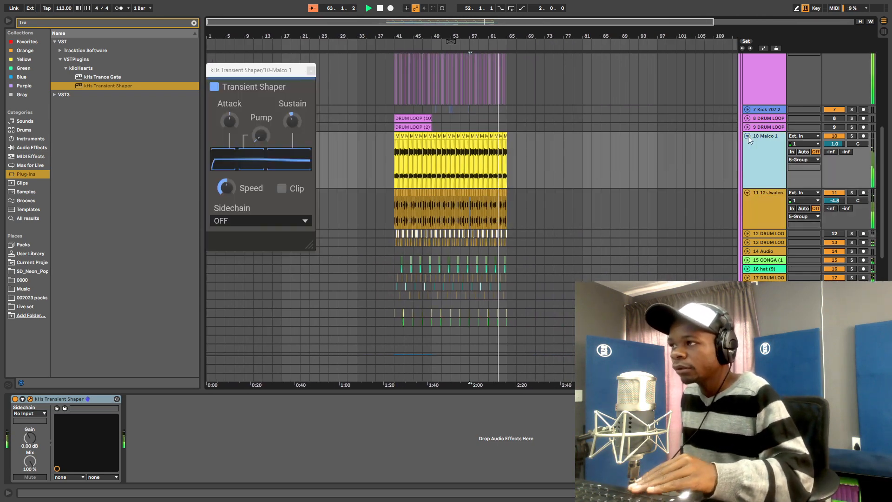
click(394, 138)
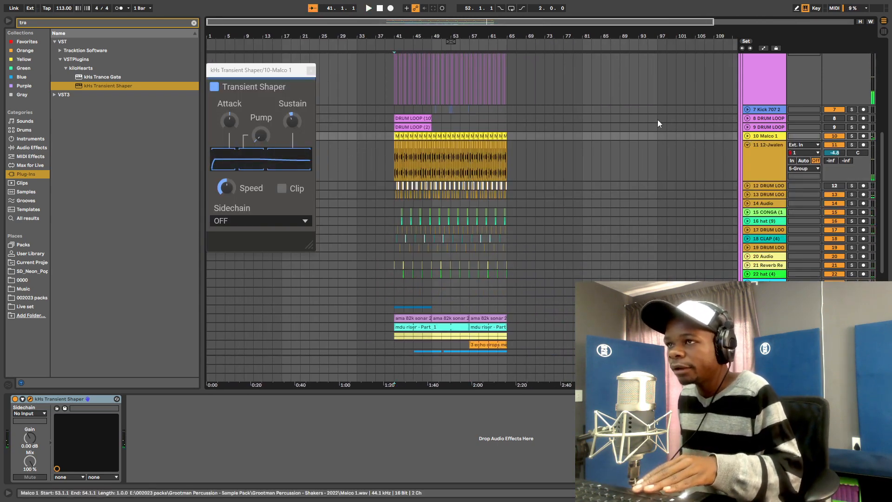
click(853, 137)
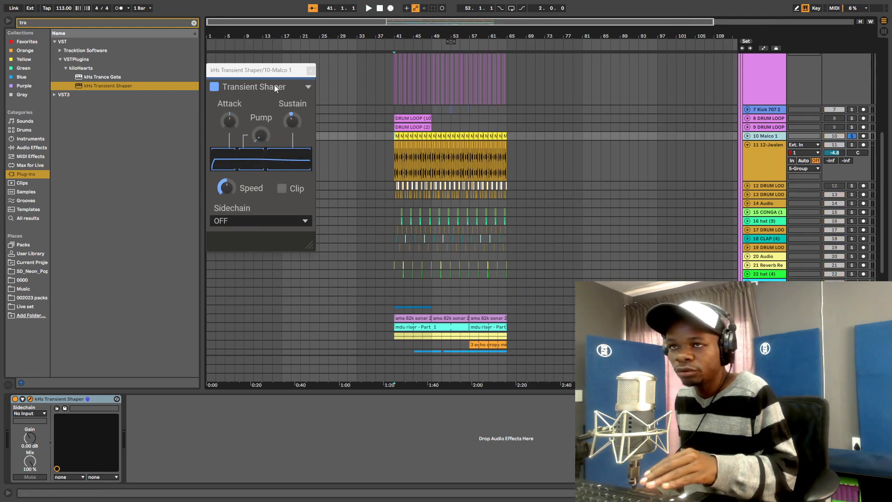
click(311, 70)
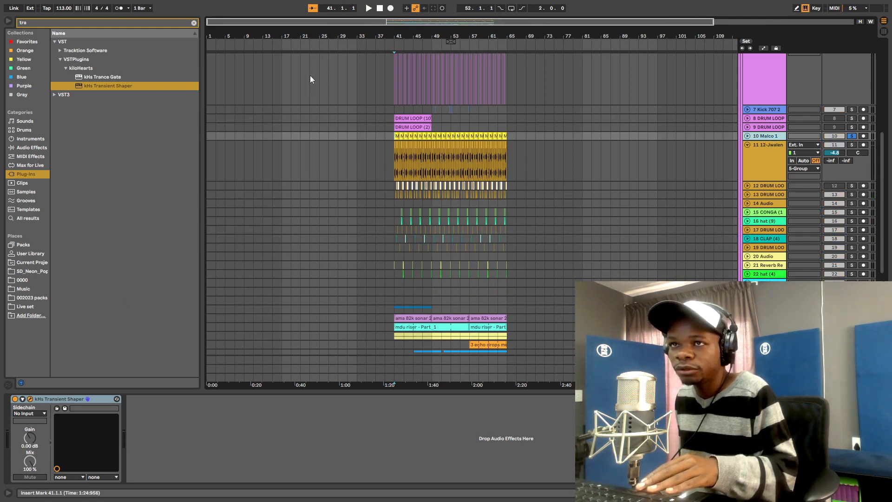
- Add EQ Eight from Audio Effects to the Malco 1 chain after kHs Transient Shaper
click(31, 148)
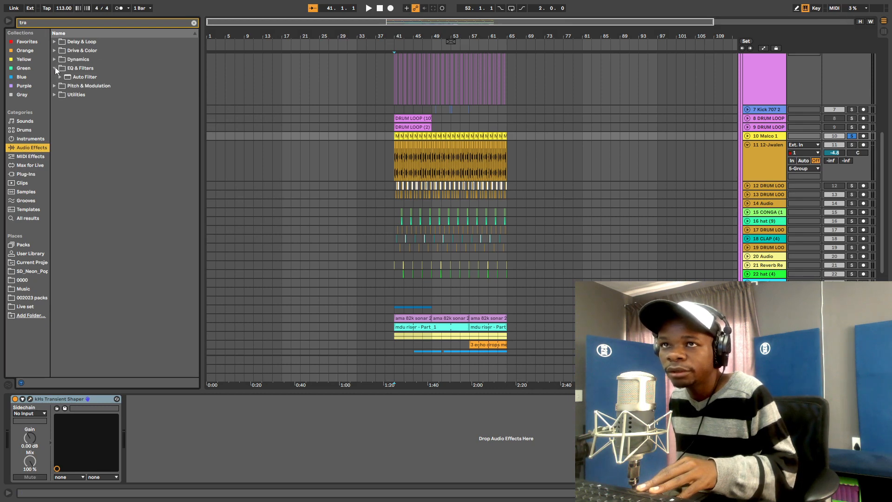
key(BackSpace)
key(BackSpace)
key(BackSpace)
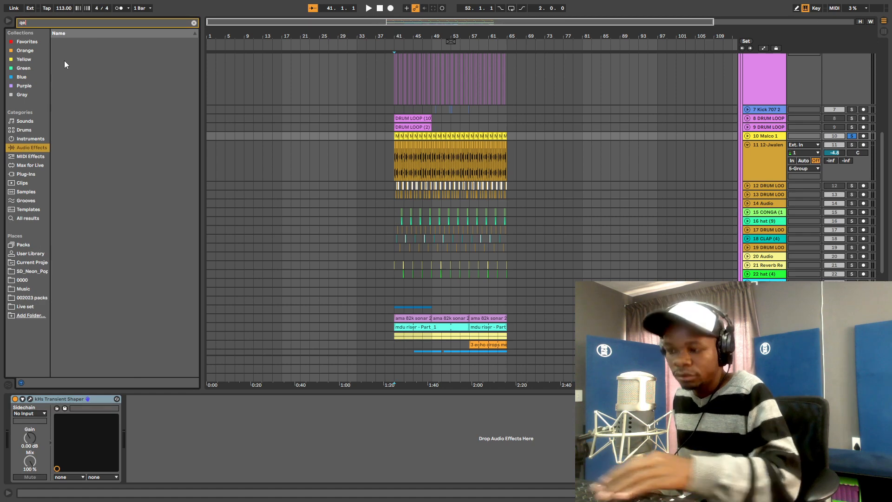
key(BackSpace)
mouse_move(85, 96)
mouse_down()
mouse_move(100, 94)
mouse_move(224, 413)
mouse_up()
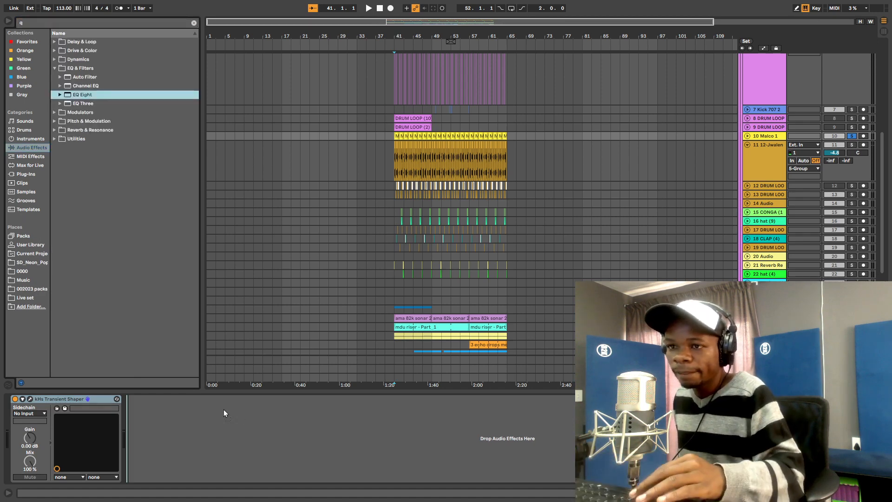
drag(249, 454, 250, 456)
- Expand the Malco 1 track, zoom in around bar 41 and start playback
click(748, 137)
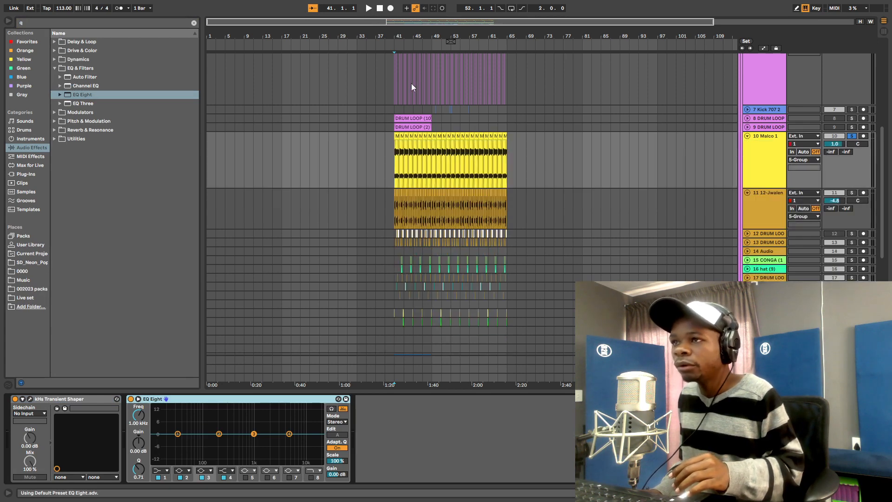
drag(404, 36, 337, 134)
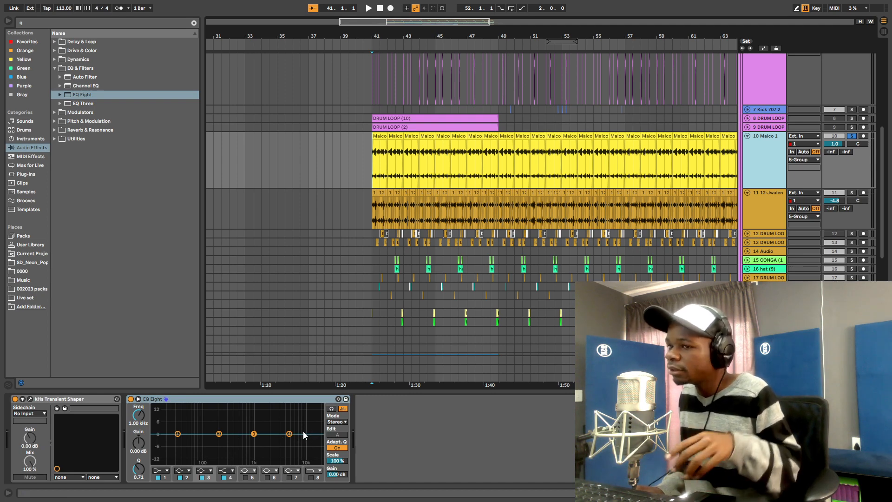
key(space)
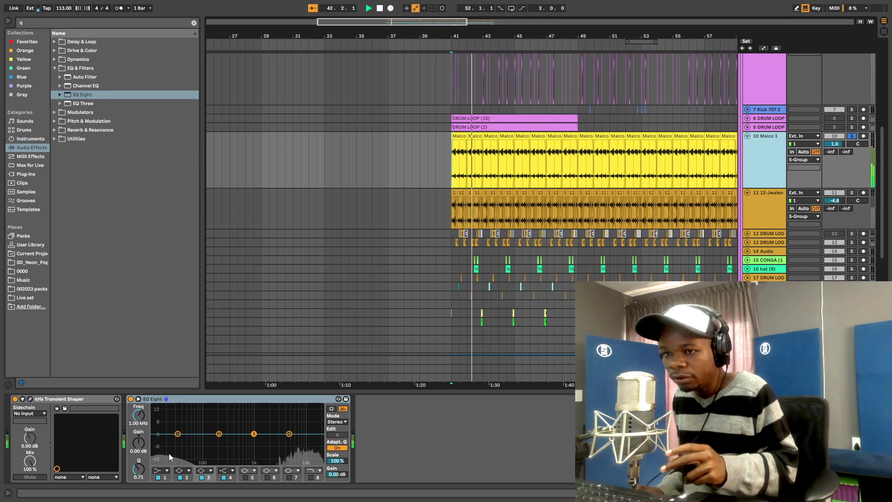
- Make EQ Eight band 1 a low cut at about 62 Hz and lift the highs near 15 kHz
click(167, 471)
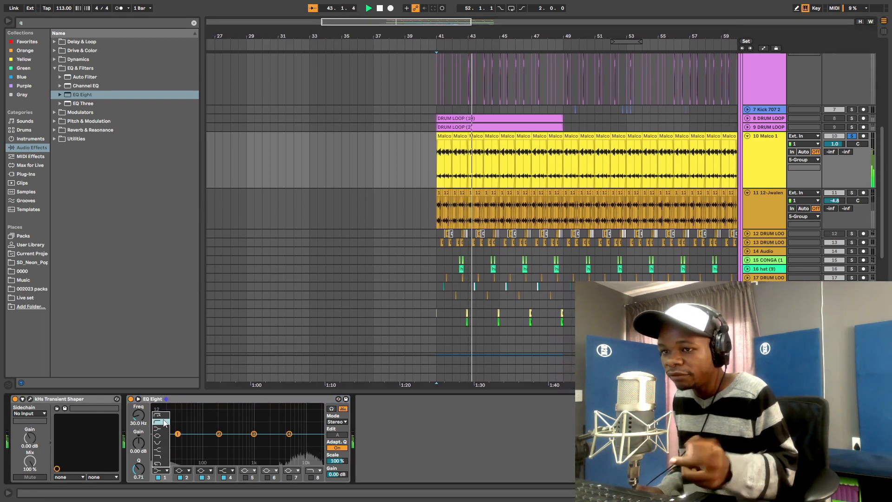
click(163, 417)
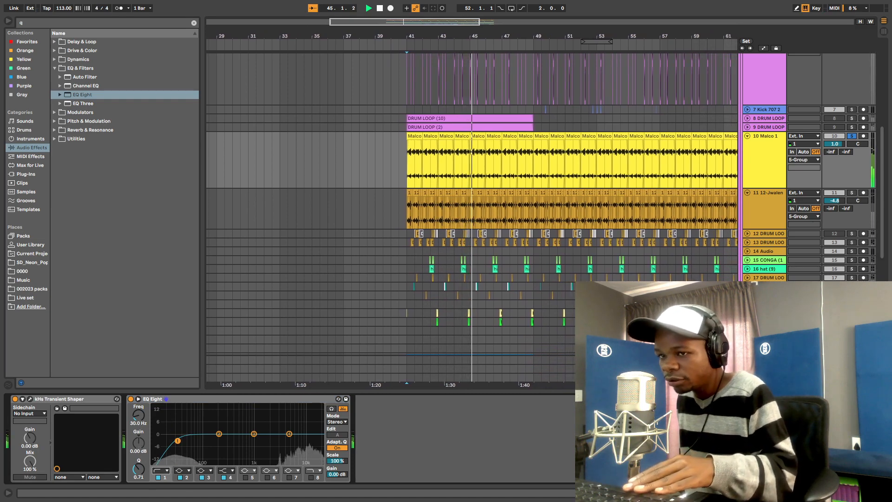
drag(177, 441, 308, 433)
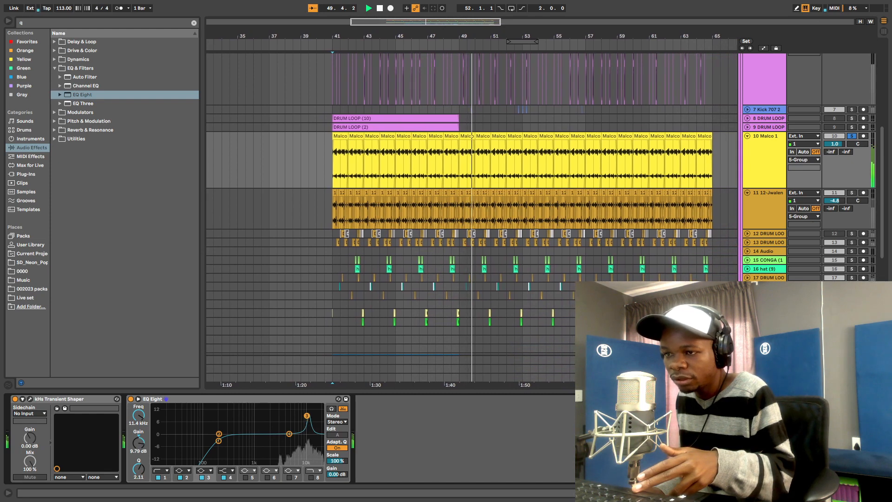
mouse_move(308, 416)
mouse_down()
mouse_move(314, 407)
mouse_move(304, 406)
mouse_move(293, 419)
mouse_move(308, 412)
mouse_up()
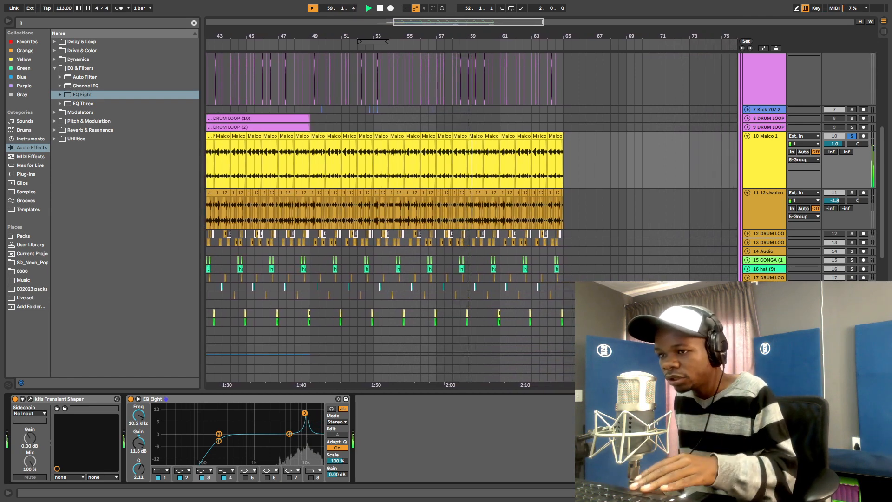
- Turn the high band into a -2.11 dB dip at 11.1 kHz, A/B-ing the EQ during playback
key(space)
key(space)
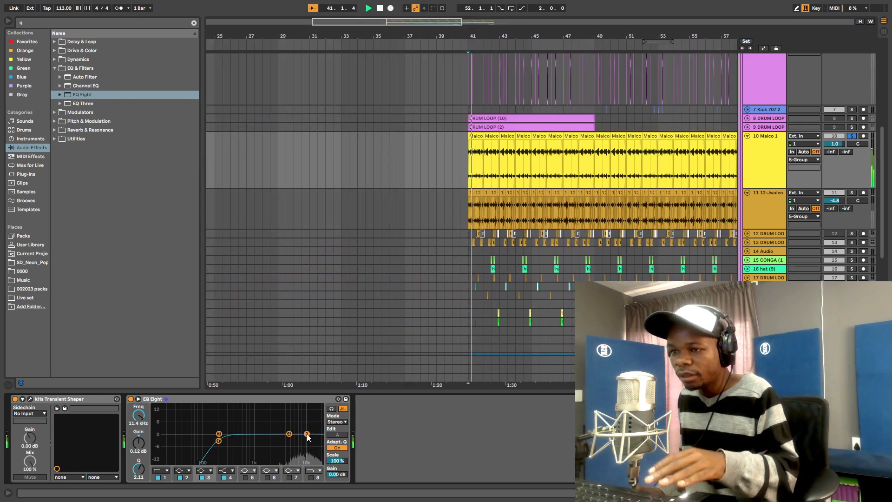
drag(307, 435, 308, 436)
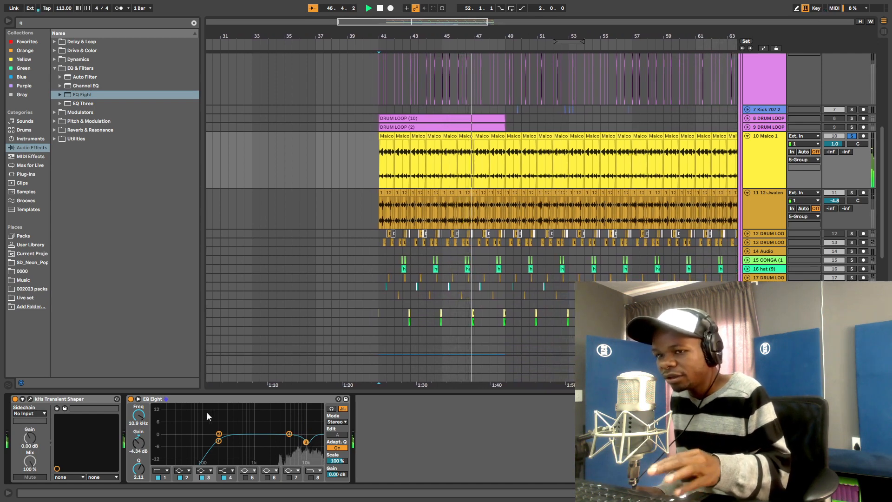
click(131, 399)
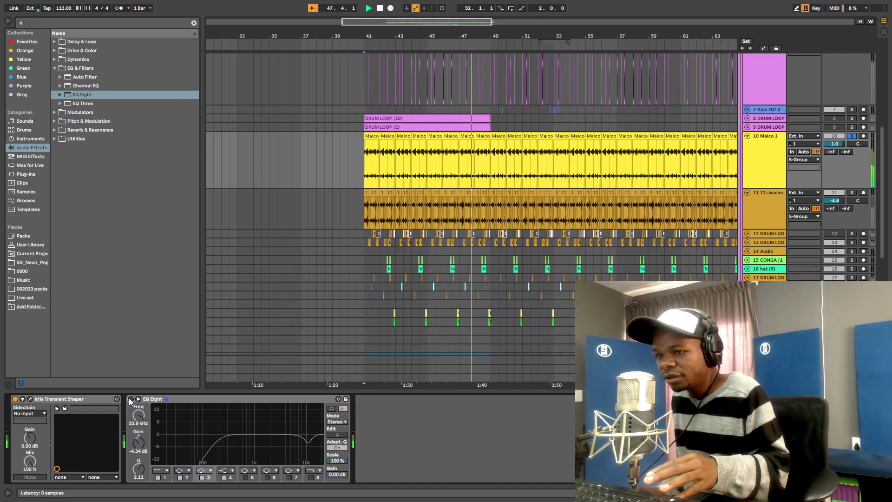
click(131, 399)
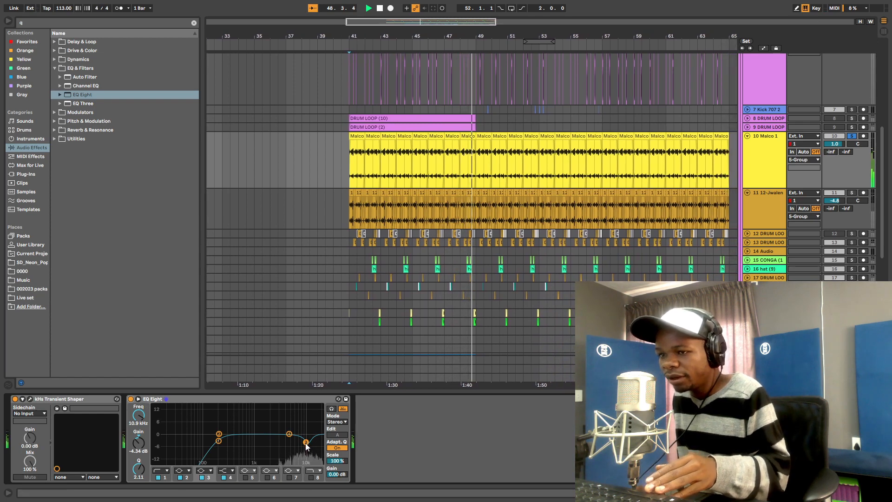
drag(305, 443, 307, 438)
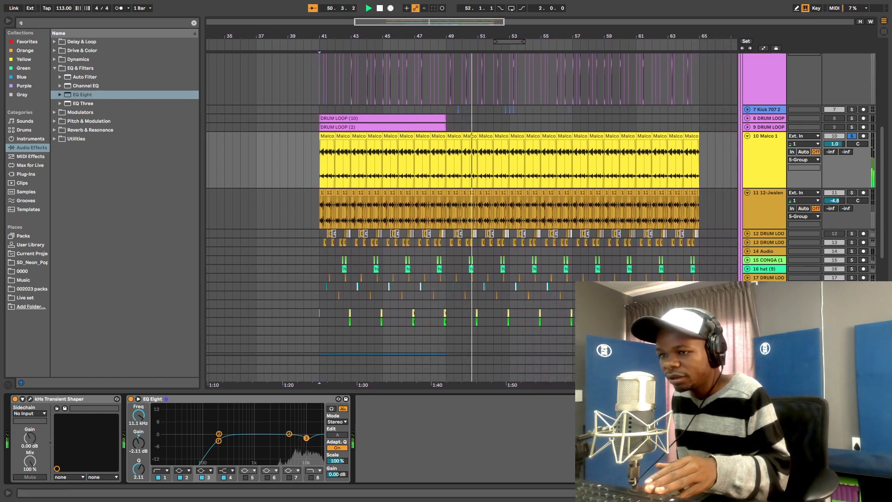
click(131, 399)
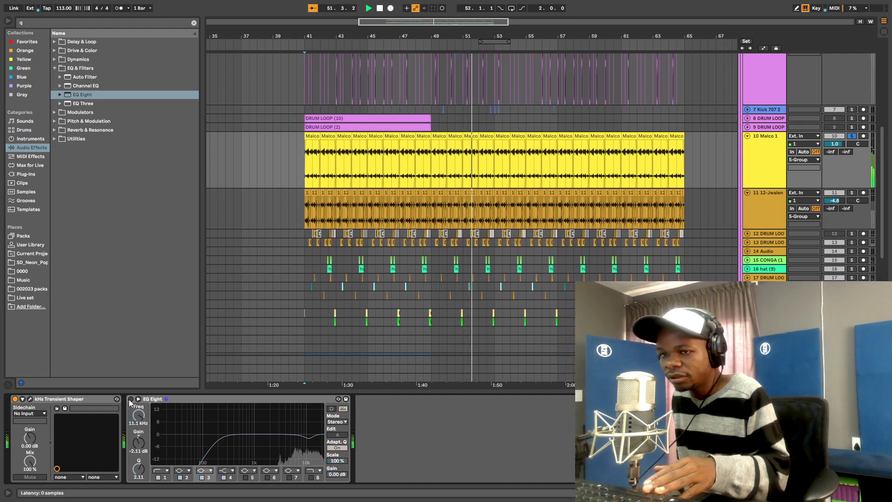
click(130, 399)
key(space)
key(space)
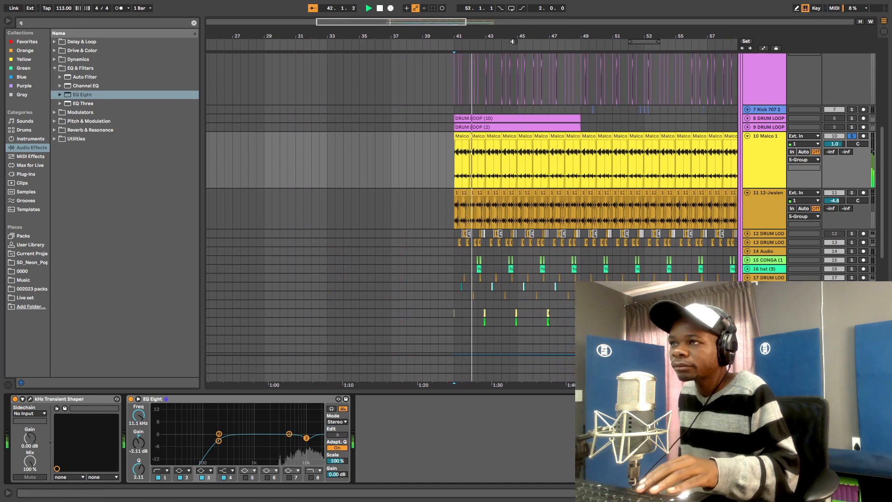
drag(513, 37, 513, 6)
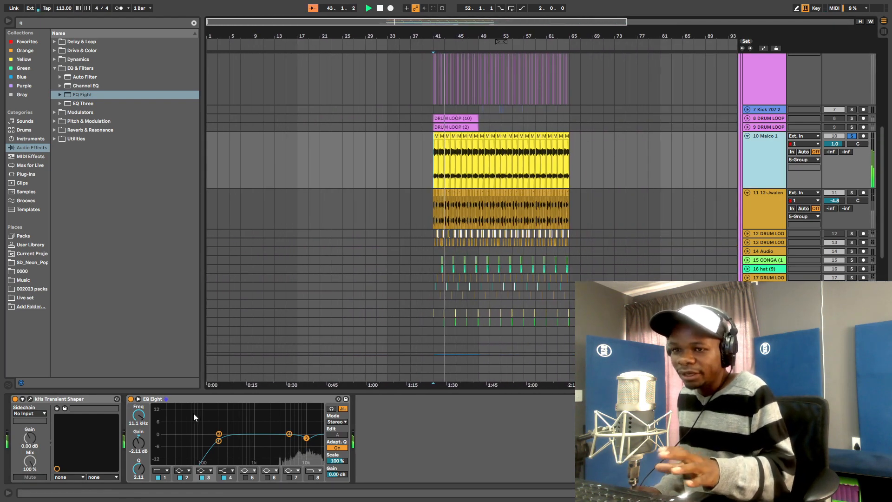
- Collapse the kHs Transient Shaper and EQ Eight devices on the current track
click(75, 399)
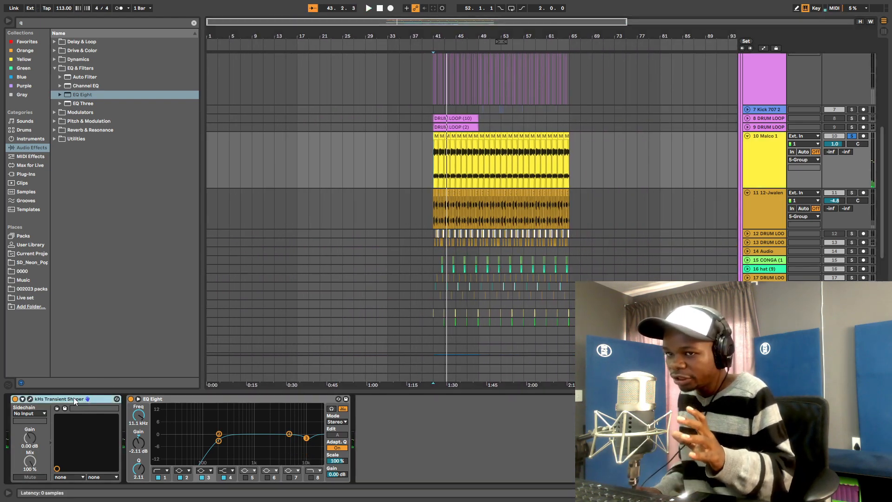
double_click(167, 400)
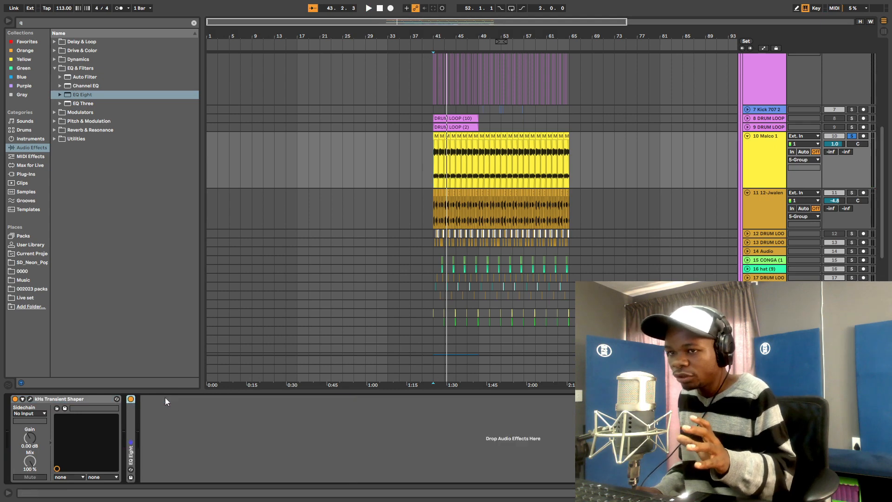
double_click(79, 398)
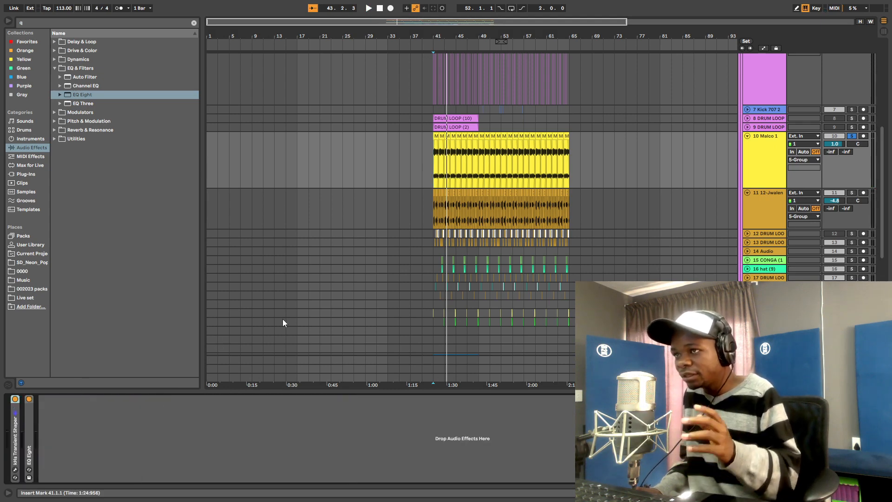
- Select and solo track 11, zoom in near bar 45 and play from bar 41
click(768, 205)
click(852, 192)
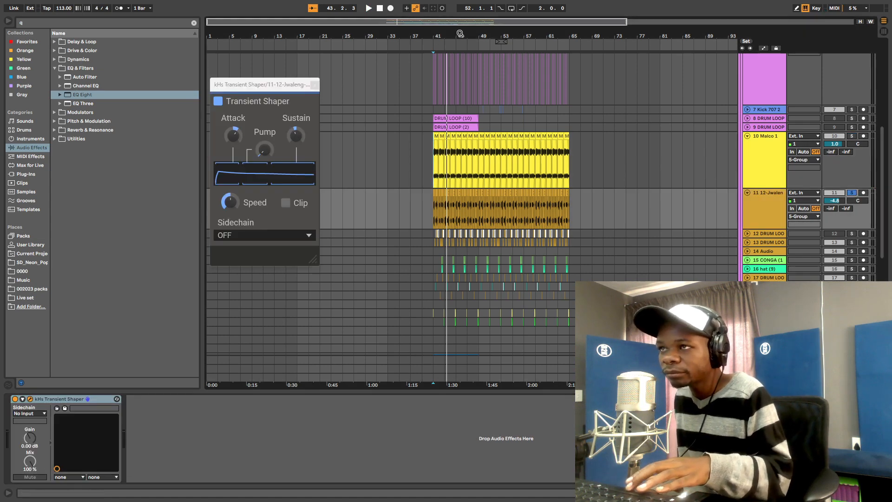
drag(460, 33, 460, 82)
key(space)
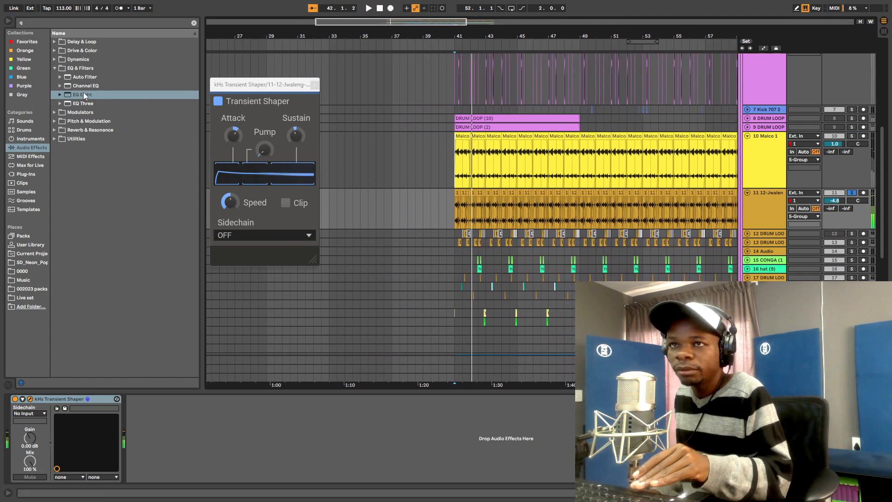
key(space)
- Add EQ Eight to track 11's chain after its kHs Transient Shaper and replay from bar 41
drag(78, 95, 371, 438)
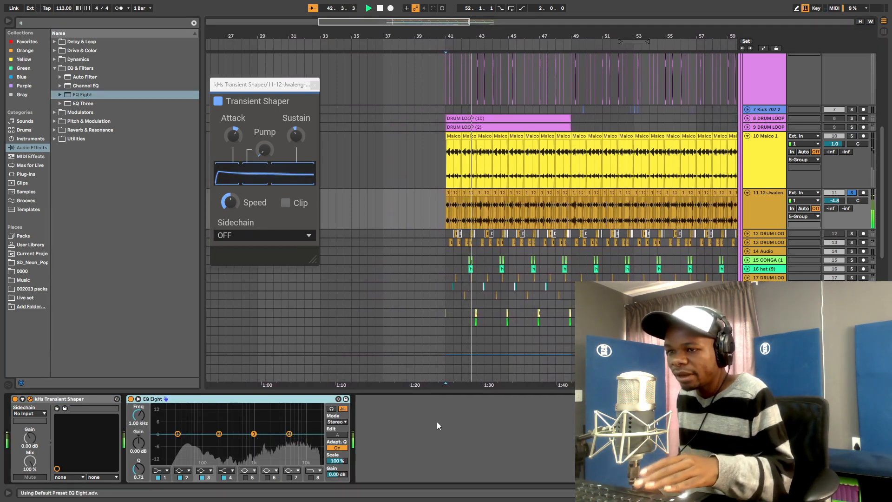
key(space)
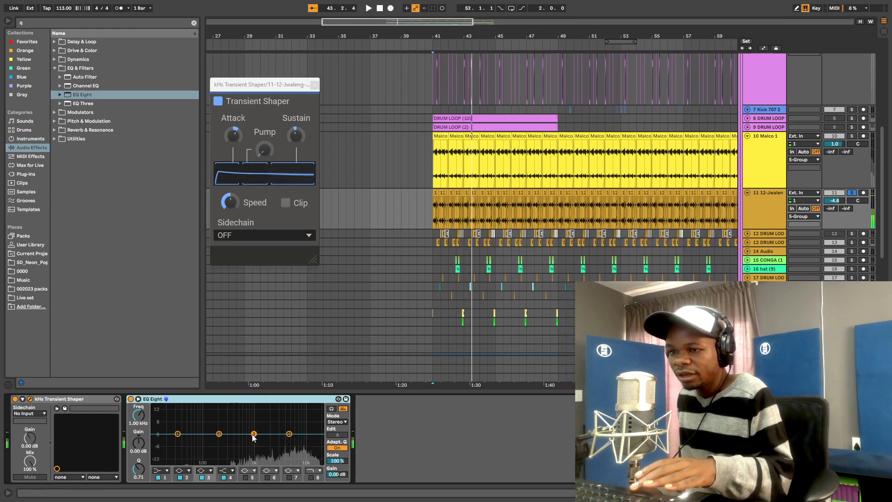
key(space)
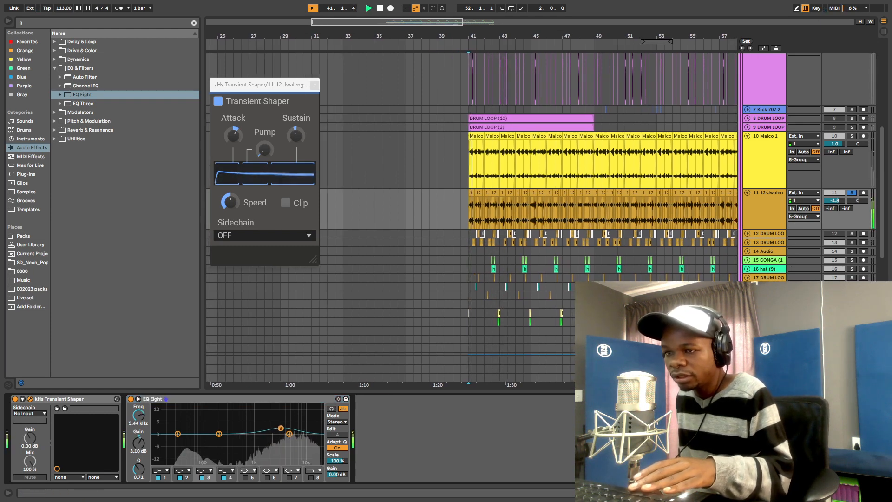
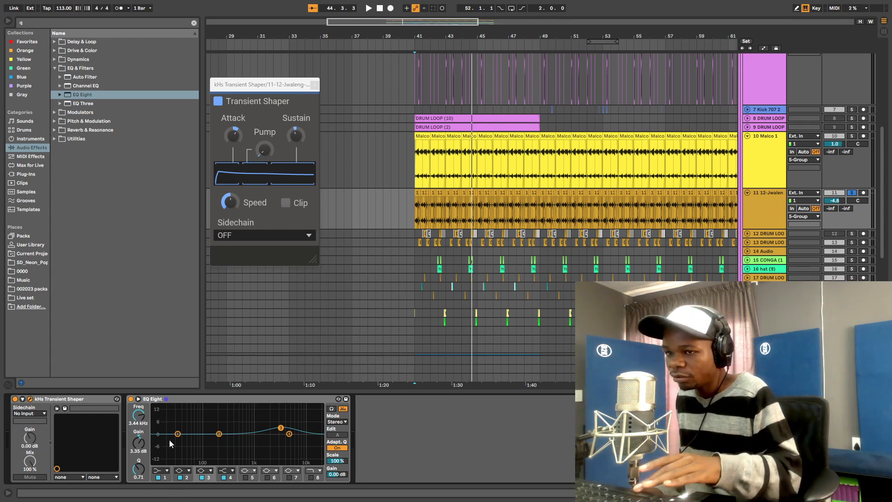
- Play the loop, collapse the Transient Shaper and EQ Eight, and bypass both to compare with the dry sound
key(space)
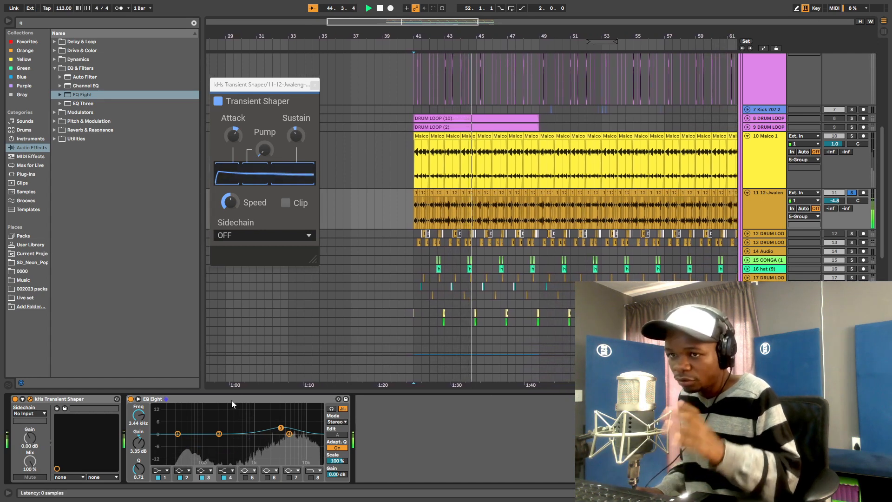
double_click(231, 400)
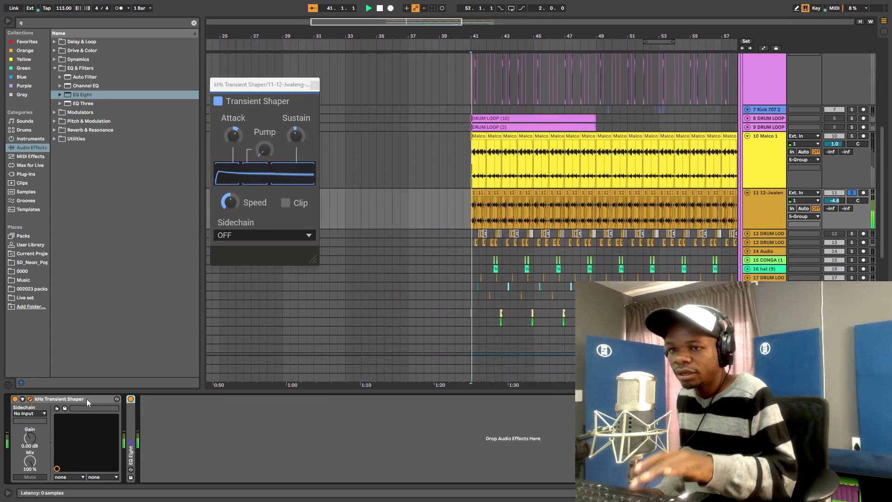
double_click(87, 399)
click(29, 399)
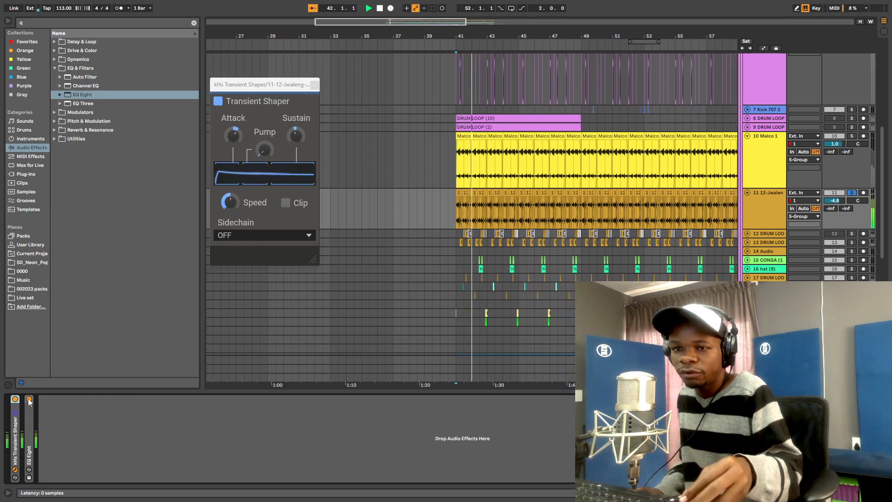
click(16, 399)
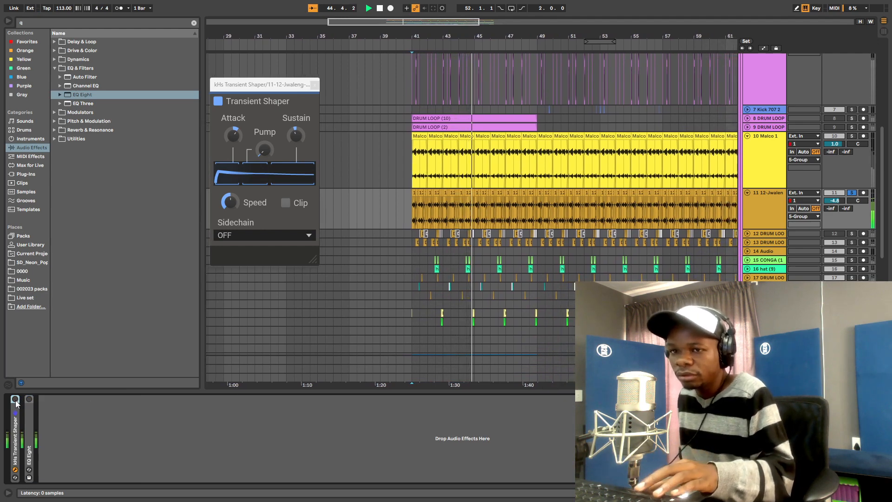
click(15, 399)
key(space)
click(29, 399)
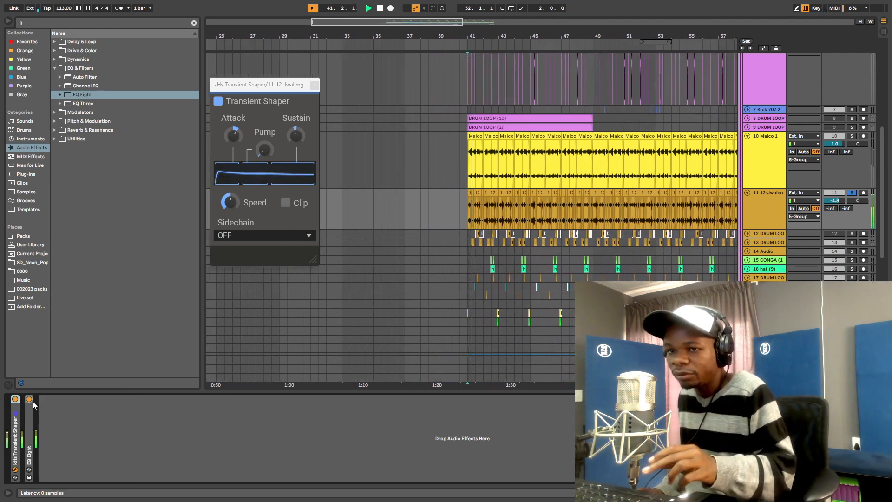
- Raise the Transient Shaper's Sustain from 38% to 55%, close its window and stop playback
click(234, 137)
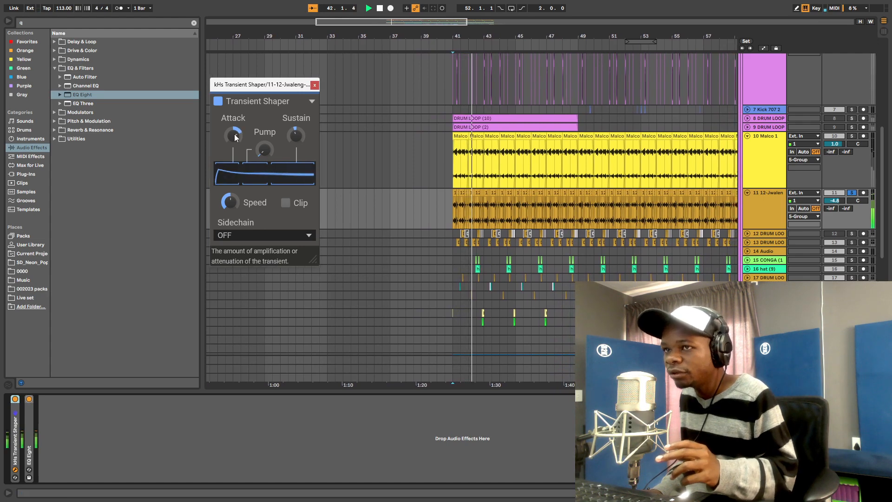
click(296, 135)
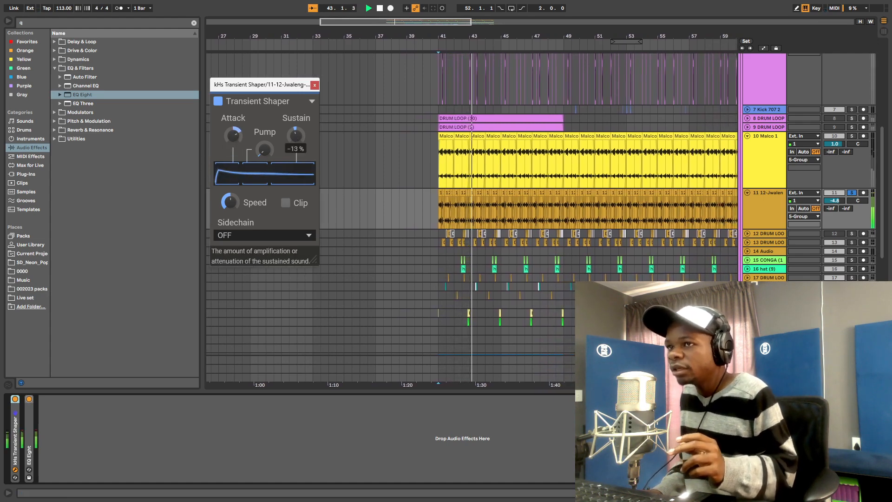
drag(296, 135, 296, 128)
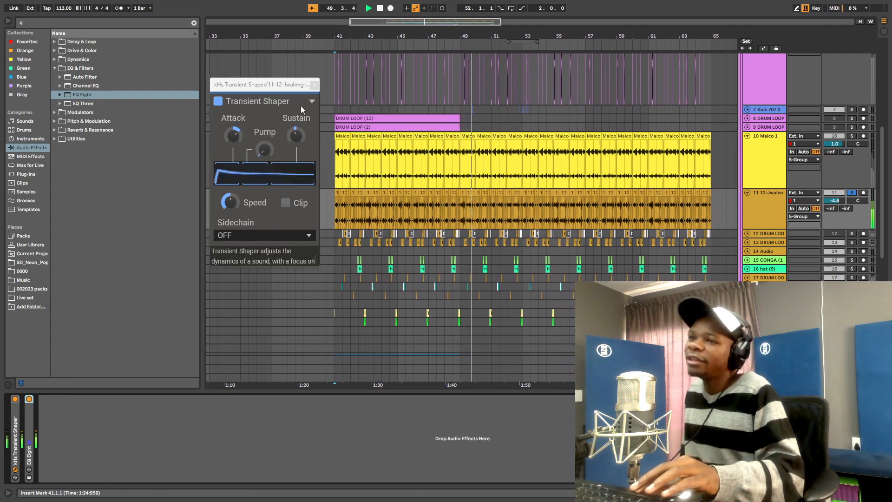
click(315, 84)
key(space)
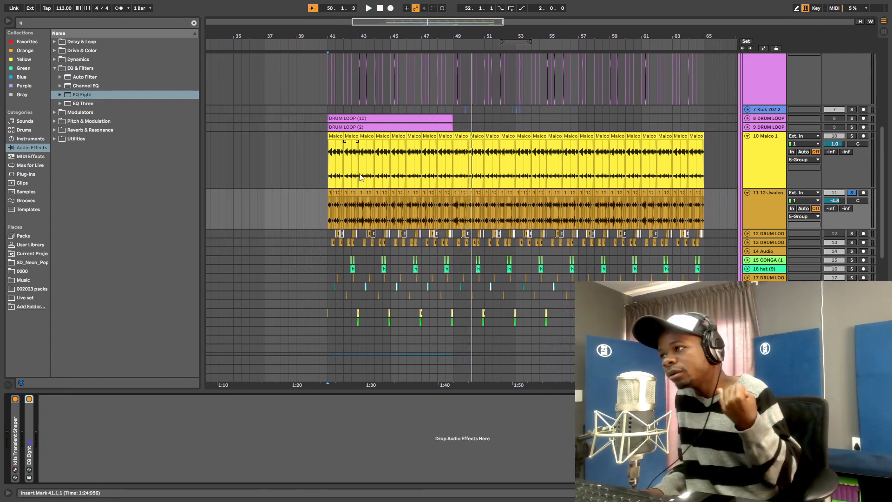
- Fold the Malco 1 and loop tracks, solo 8 DRUM LOOP, and set the start point at bar 42
click(748, 137)
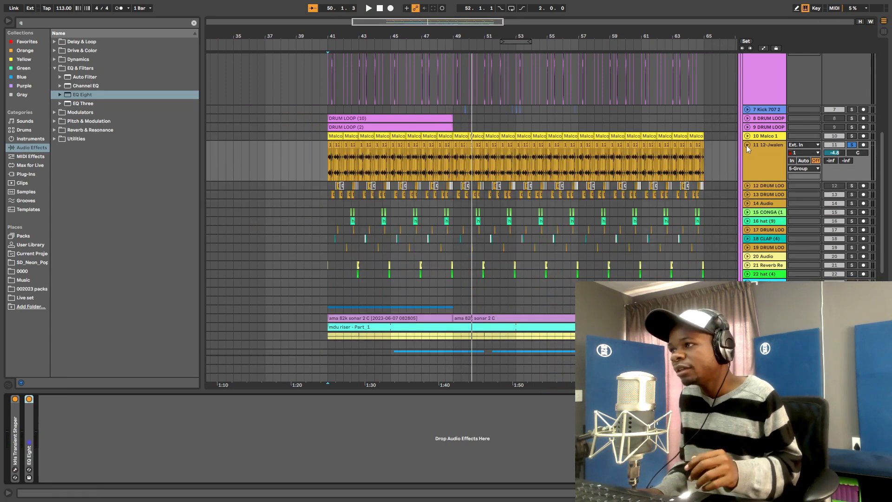
click(747, 145)
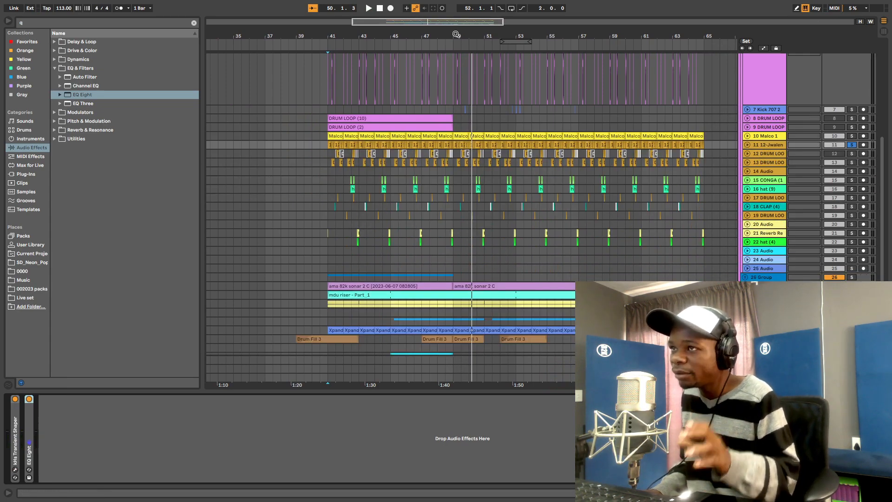
drag(456, 34, 589, 30)
click(853, 118)
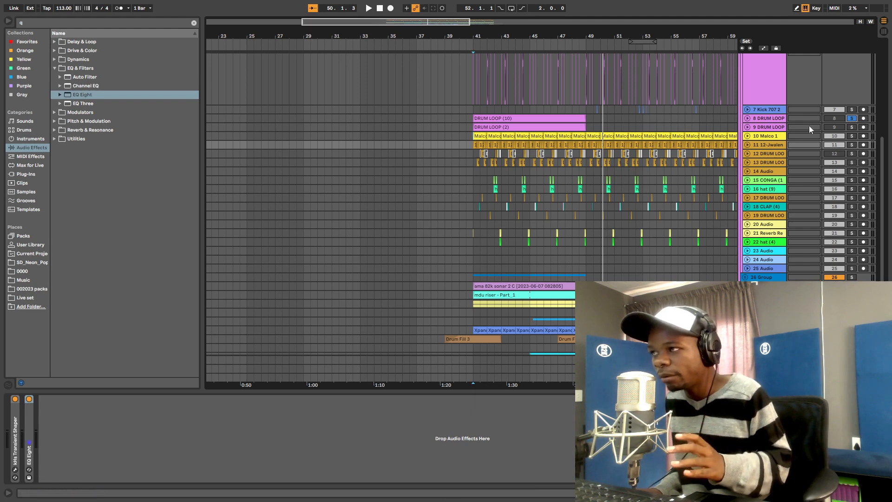
drag(625, 36, 625, 74)
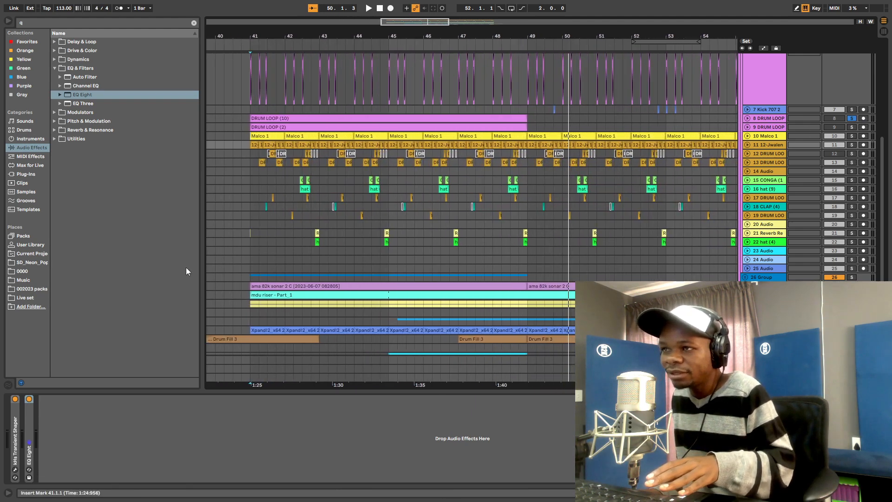
click(285, 189)
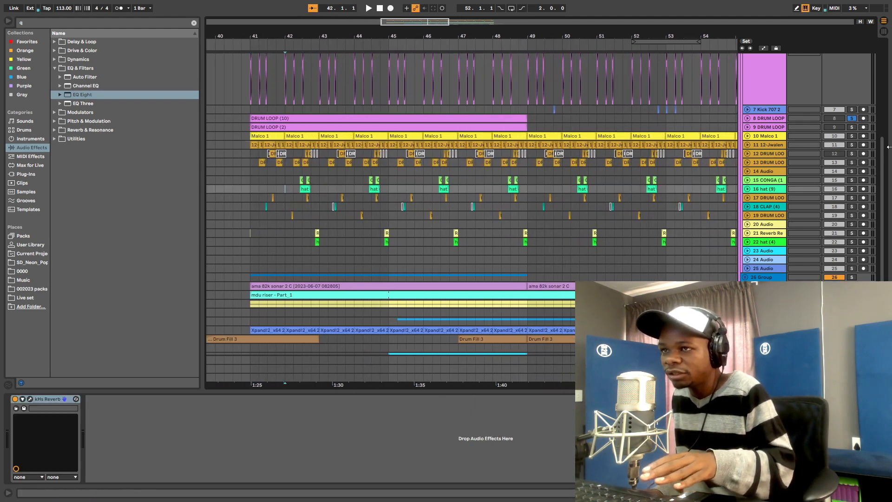
- Solo track 13's drum loop, then the hat (9) track, zoomed into bars 40–45 from 42.2.1
click(747, 163)
click(852, 163)
key(space)
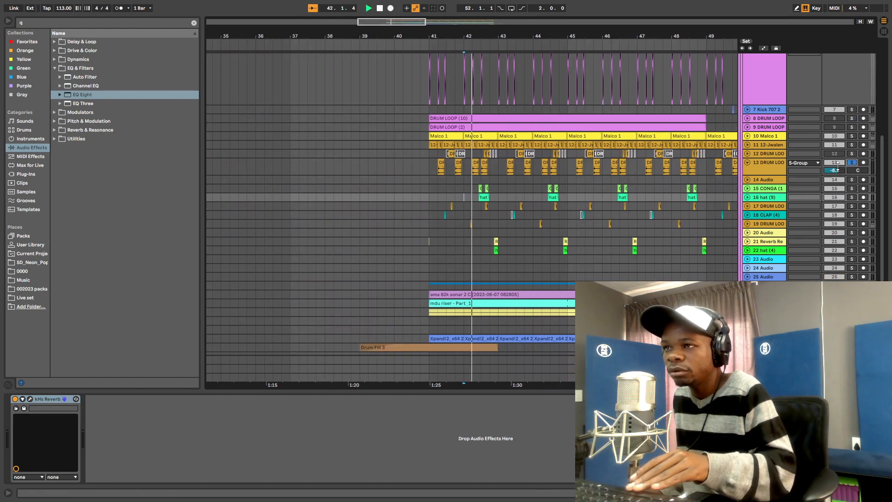
key(space)
key(space)
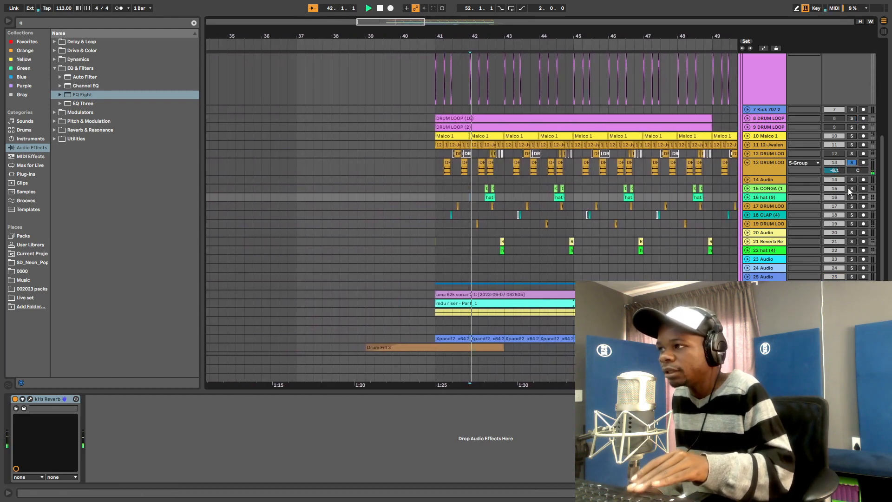
click(852, 197)
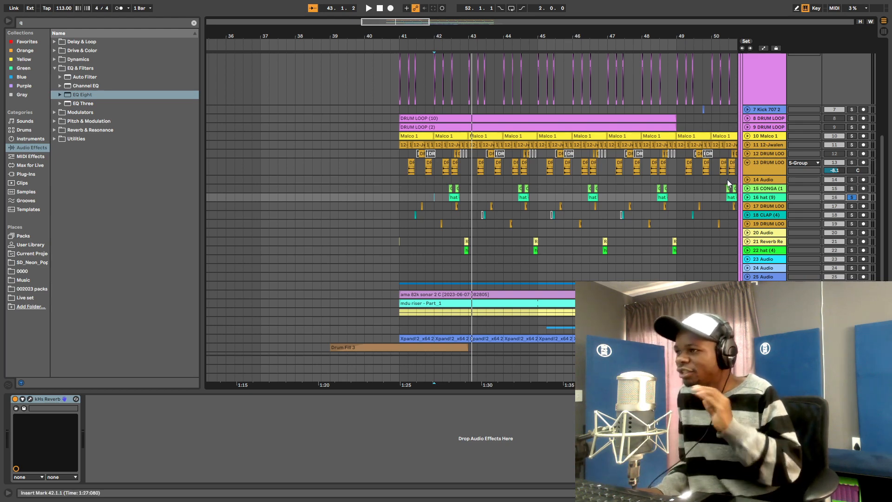
drag(468, 31, 379, 163)
click(391, 194)
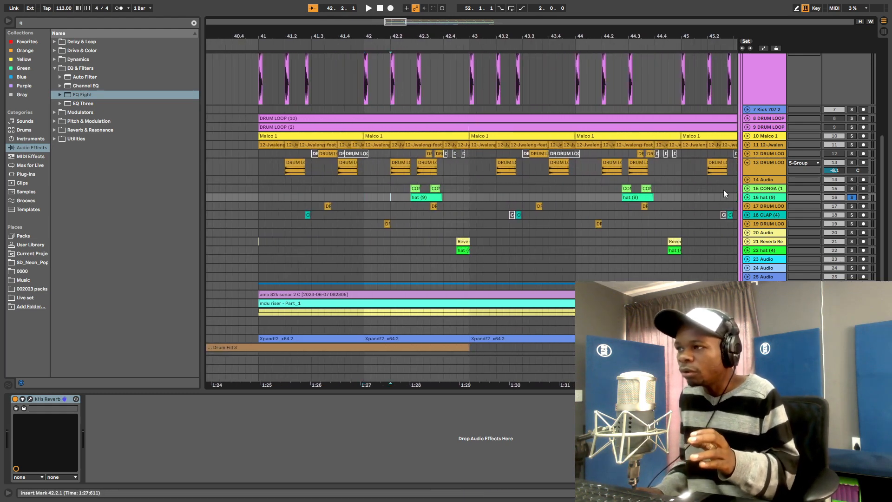
- Unfold and solo the CONGA track, unfold hat (9), and play from the conga hit
click(747, 188)
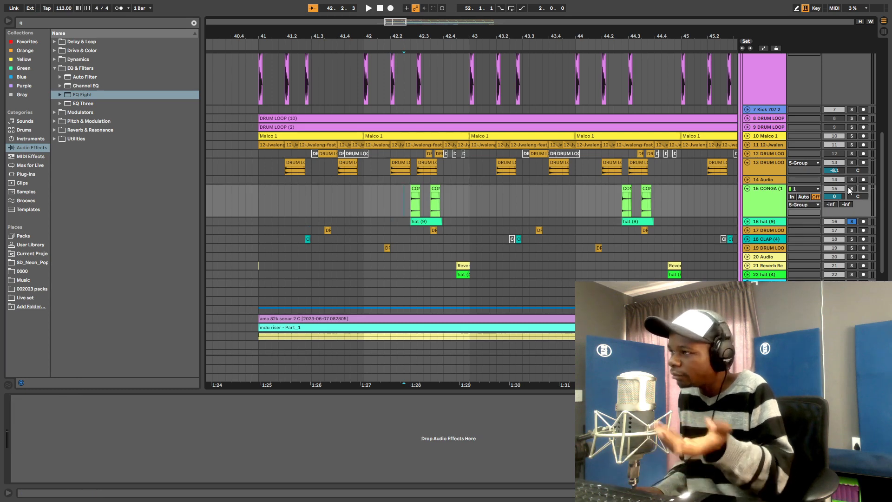
click(852, 189)
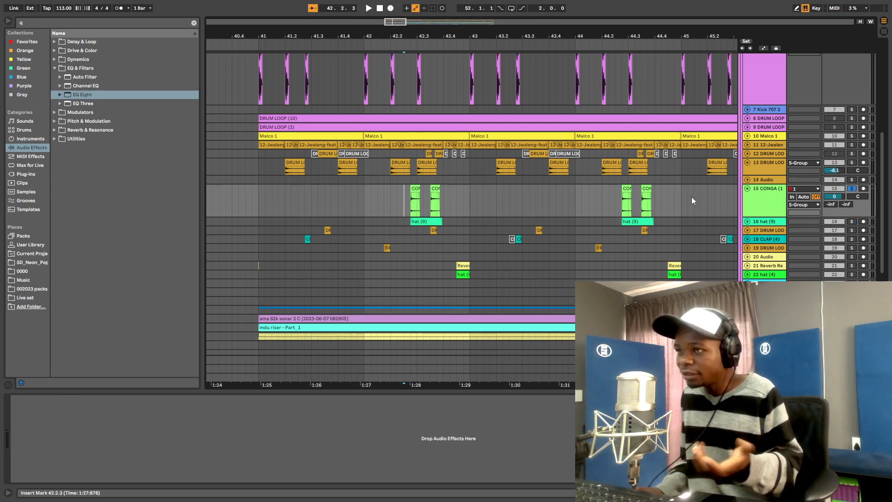
click(748, 221)
scroll(401, 116, down, 2)
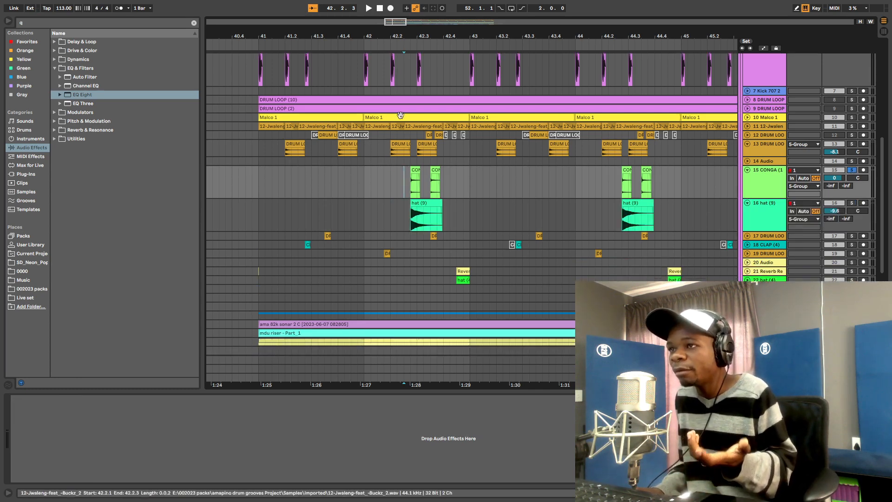
mouse_move(430, 35)
mouse_down()
mouse_move(431, 82)
mouse_move(430, 33)
mouse_up()
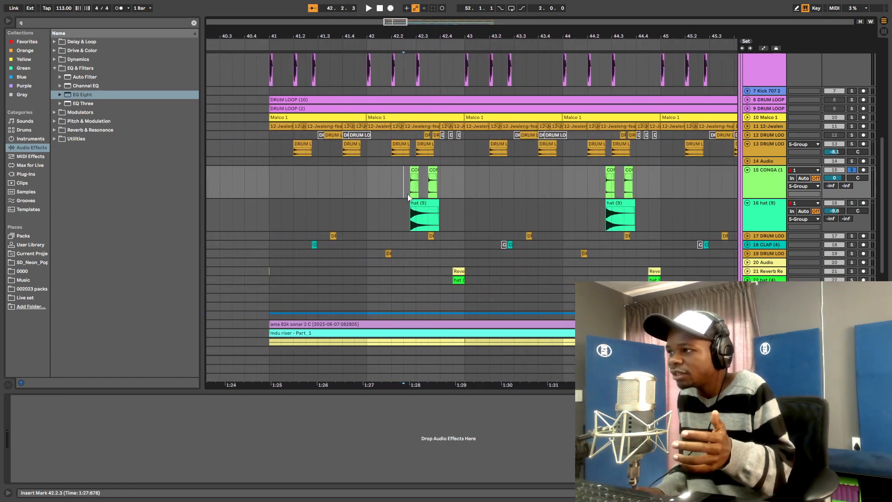
click(406, 225)
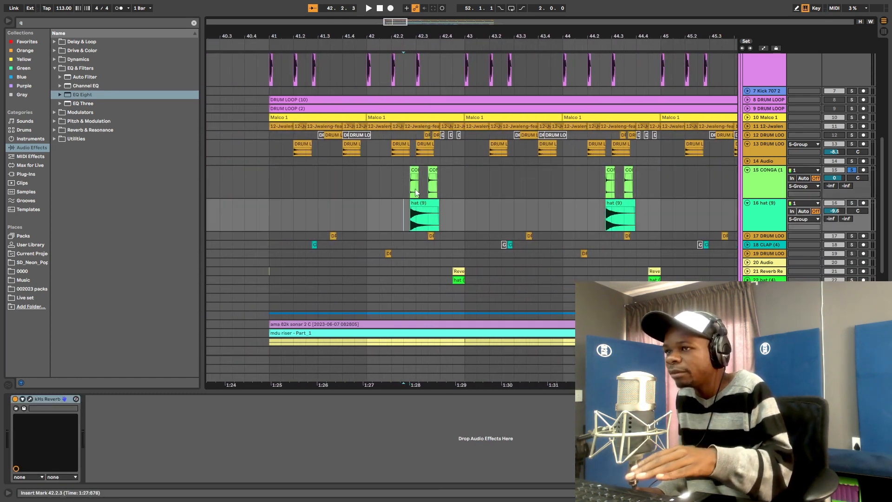
click(415, 193)
key(space)
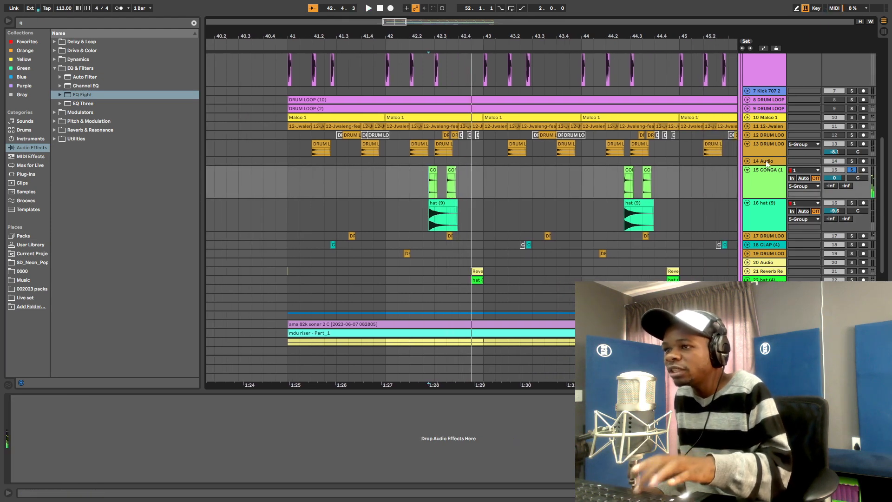
scroll(402, 167, down, 5)
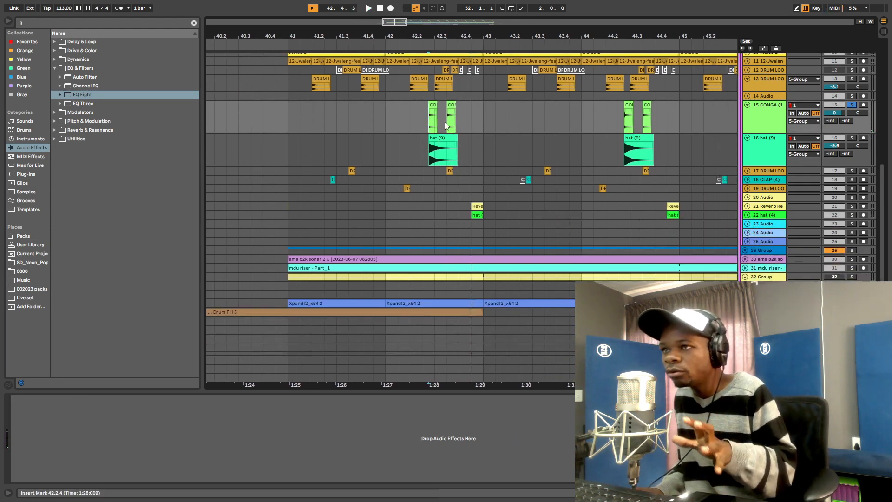
scroll(446, 126, up, 2)
drag(475, 36, 423, 35)
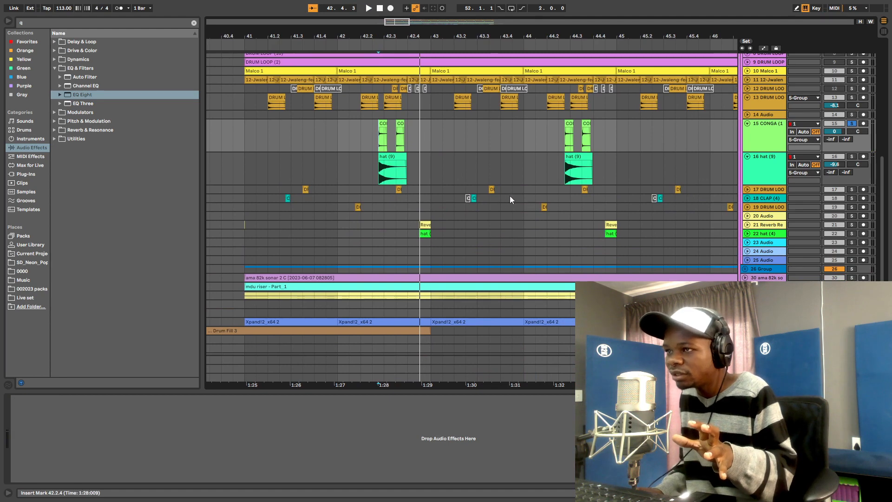
- Select tracks 18 CLAP through 23 Audio, zoom to bars 39–54 and fold the KS4 Kick lane
click(763, 200)
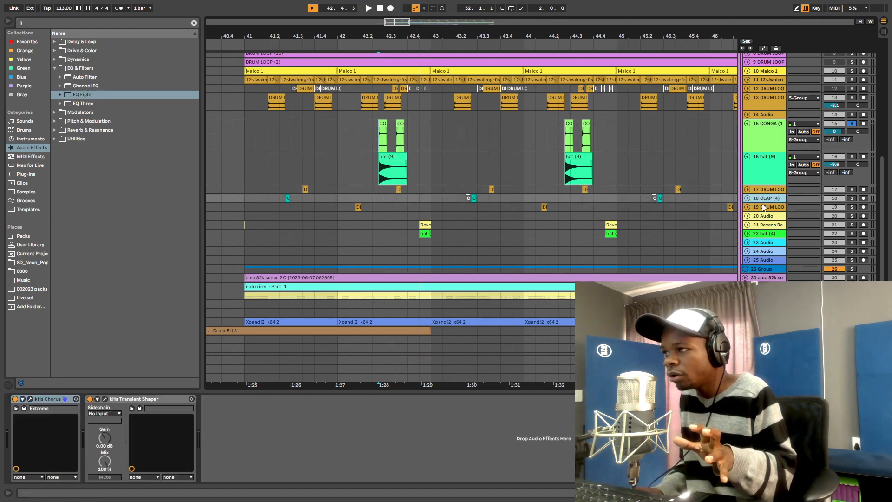
click(764, 207)
click(763, 217)
click(759, 233)
click(760, 242)
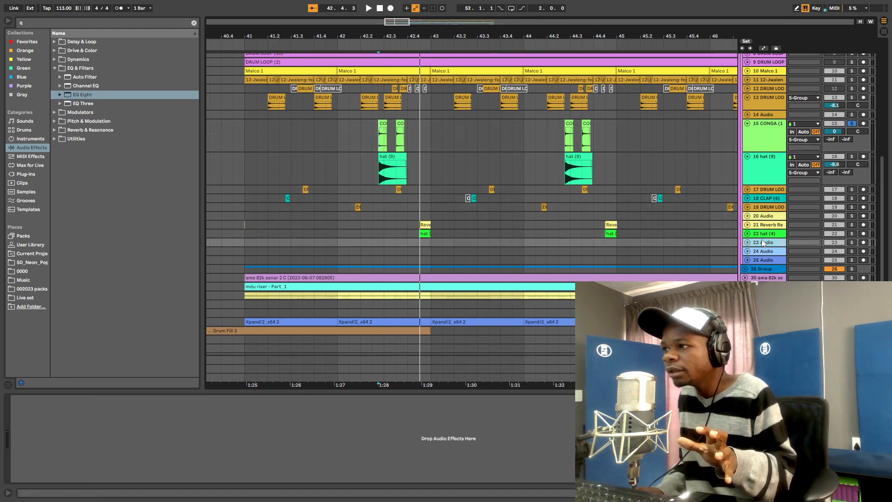
drag(545, 32, 453, 36)
scroll(489, 135, up, 5)
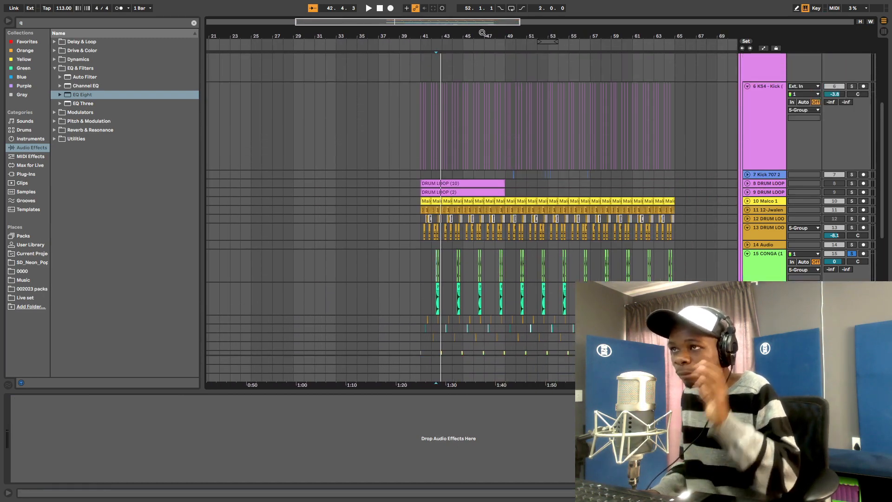
drag(482, 36, 483, 59)
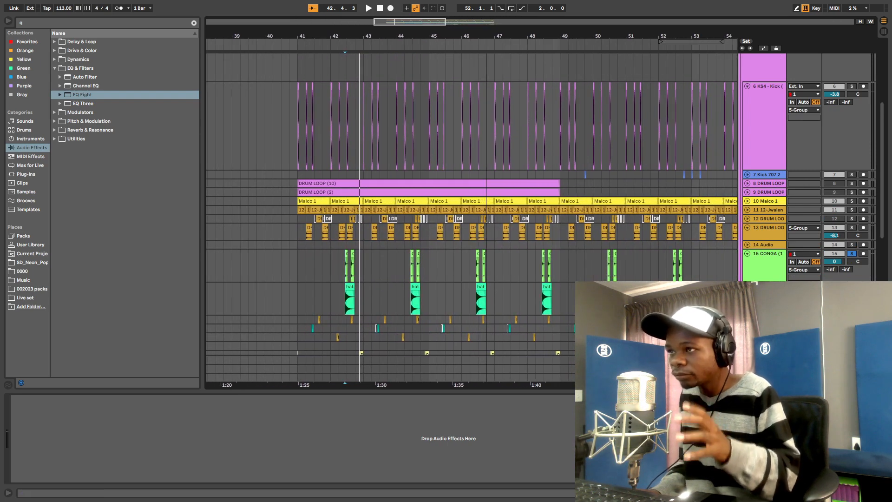
click(747, 87)
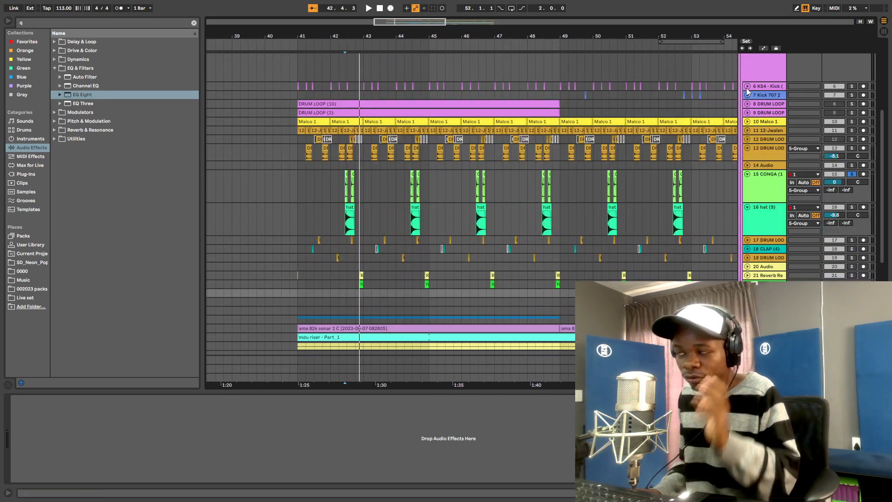
- Solo and expand the DRUM LOOP (10) and DRUM LOOP (2) tracks, playing from bar 41
click(325, 106)
click(852, 104)
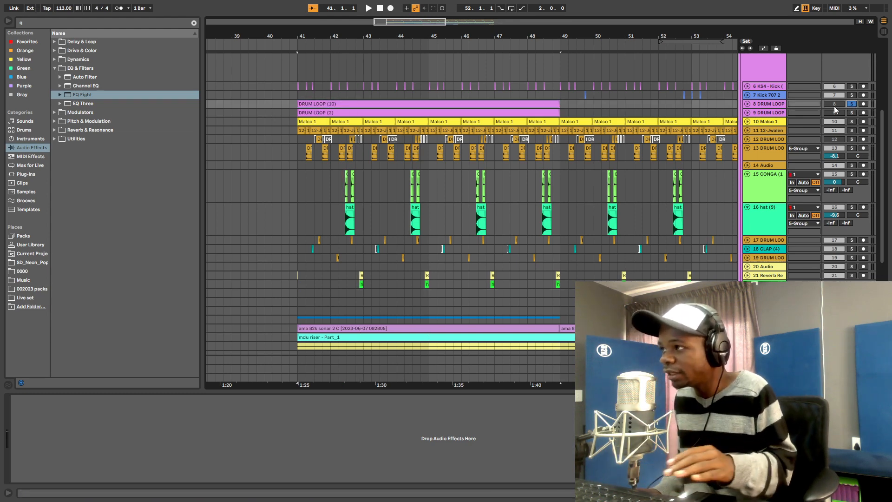
click(748, 104)
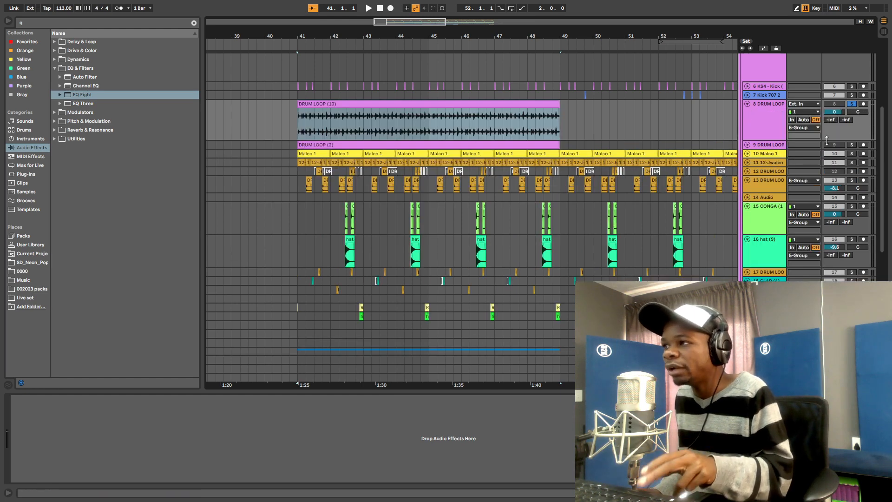
key(space)
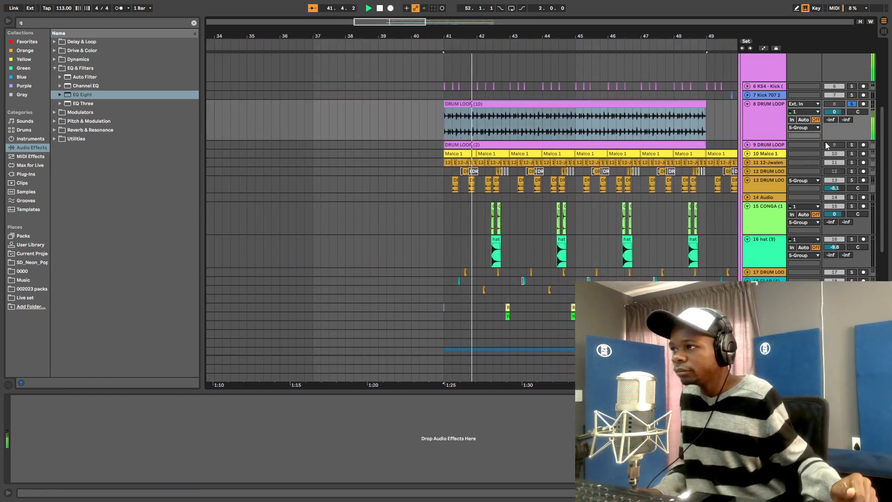
click(852, 145)
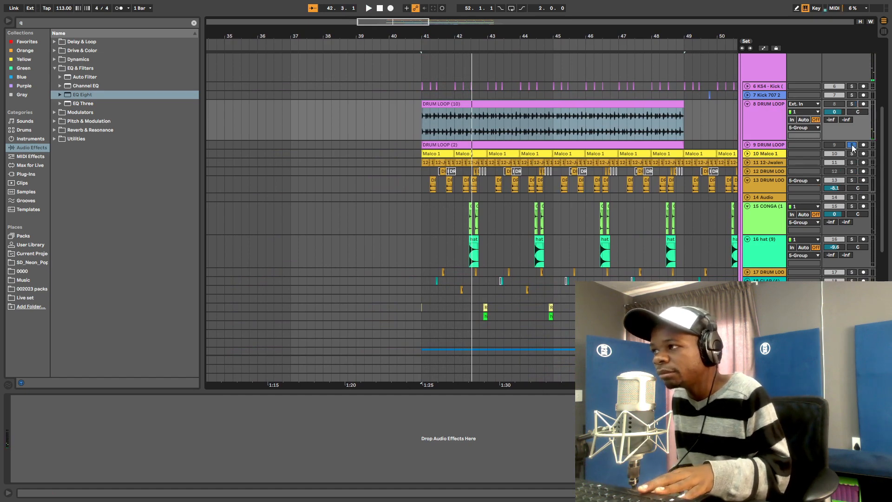
click(748, 145)
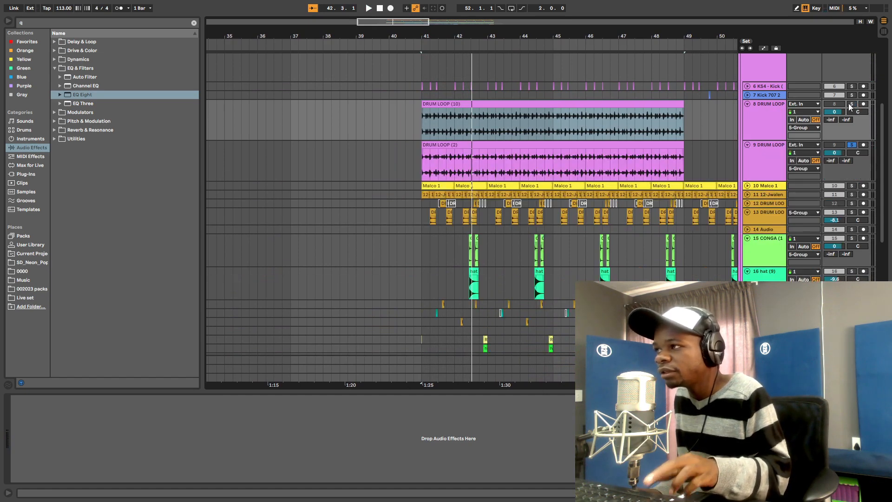
key(space)
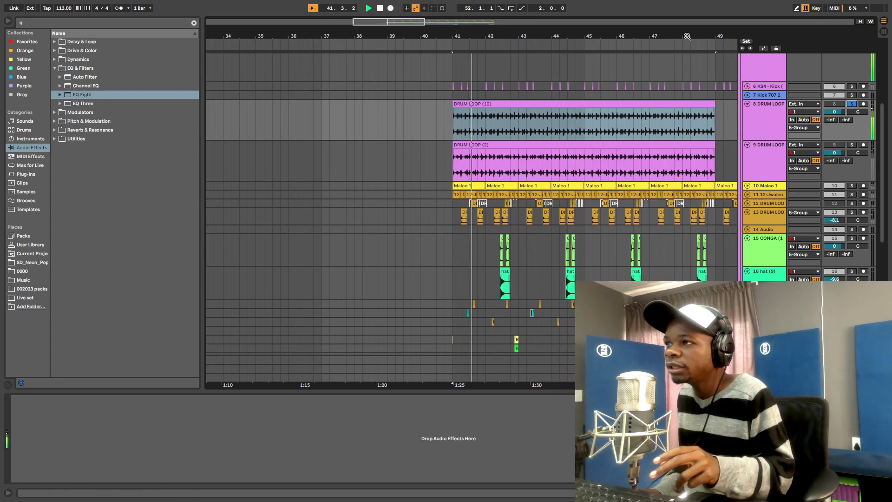
- Stop playback and drop EQ Eight from the browser onto the DRUM LOOP (10) track
drag(688, 37, 652, 40)
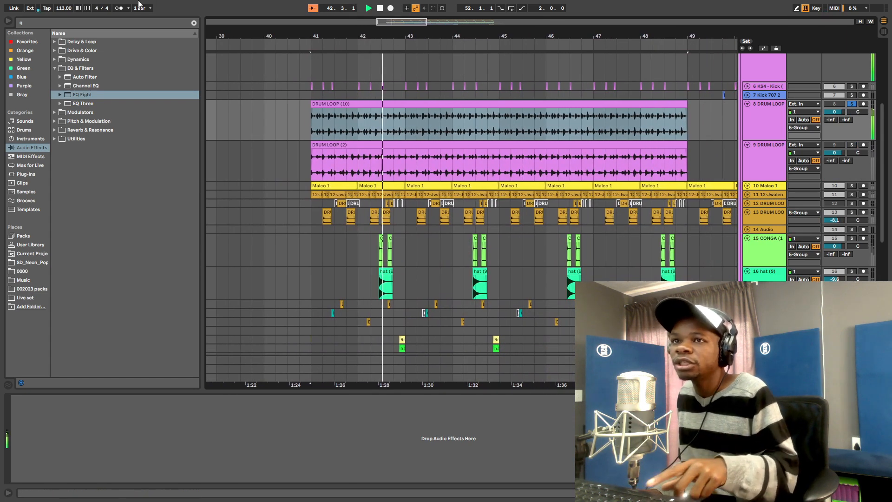
key(space)
drag(88, 96, 118, 113)
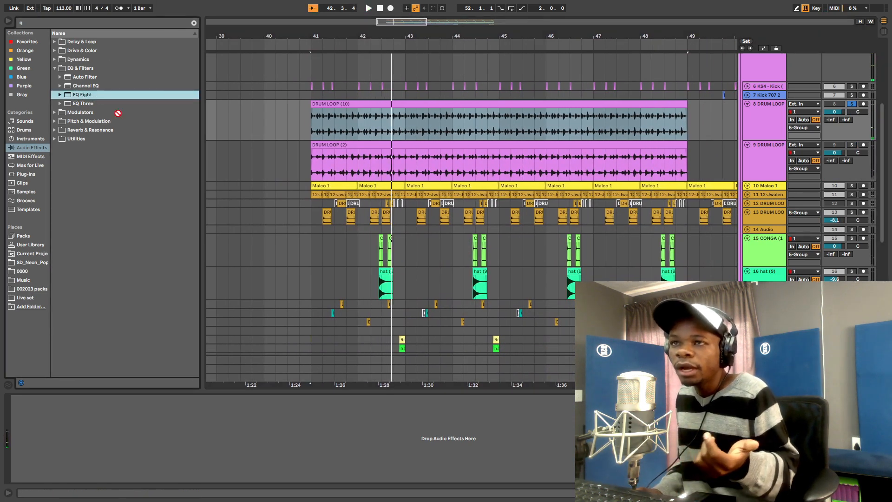
drag(422, 125, 509, 132)
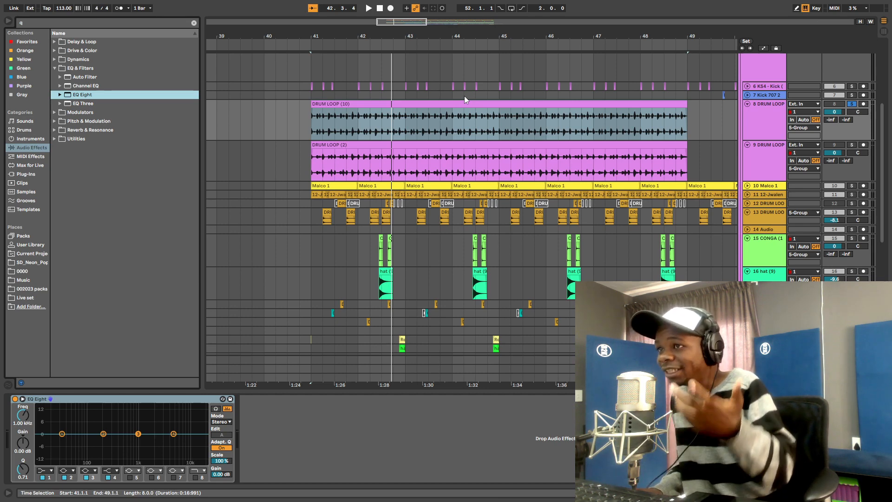
- Switch off the EQ Eight on the DRUM LOOP (10) track
click(23, 400)
click(23, 399)
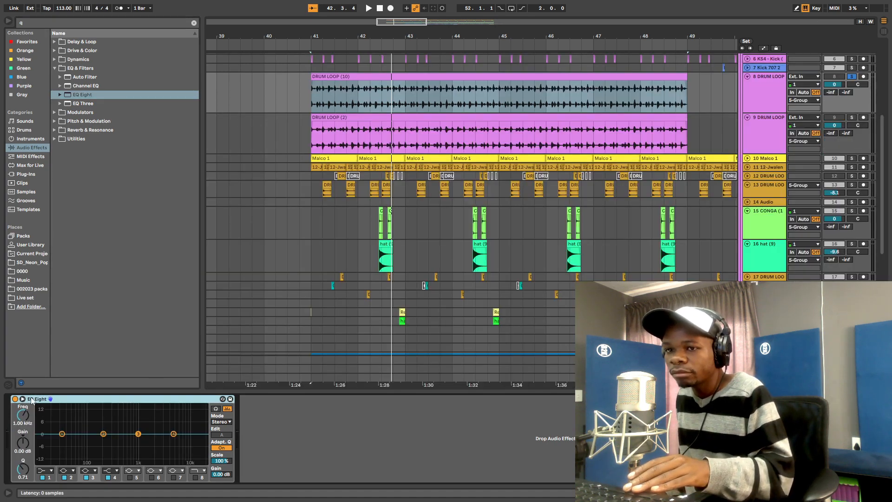
click(15, 398)
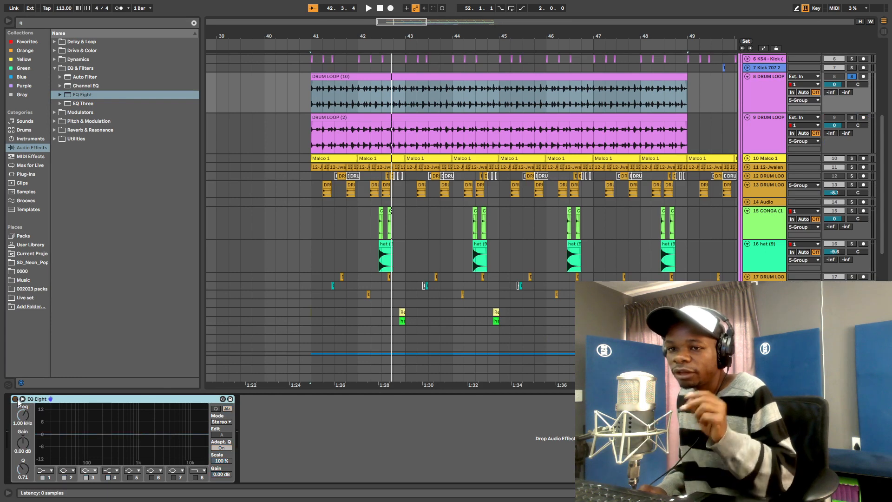
- Search 'inf' among Plug-Ins and add Slate Digital's Inf EQ after EQ Eight
click(33, 25)
key(BackSpace)
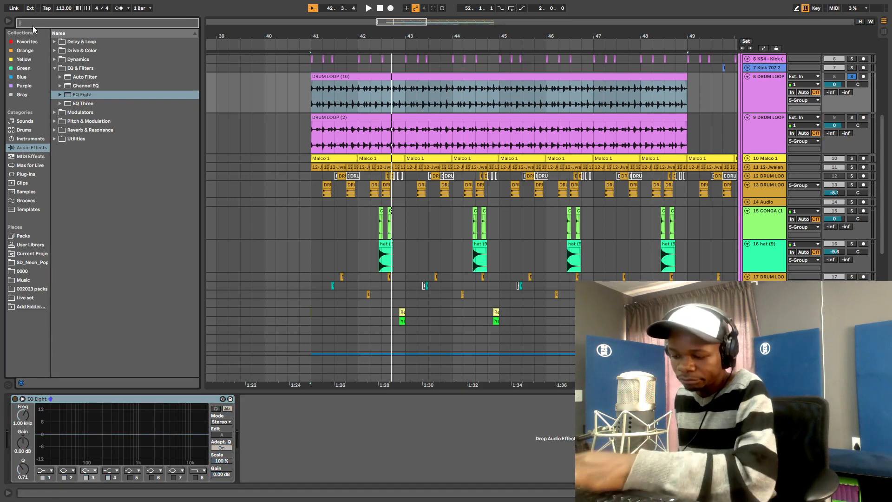
text(if)
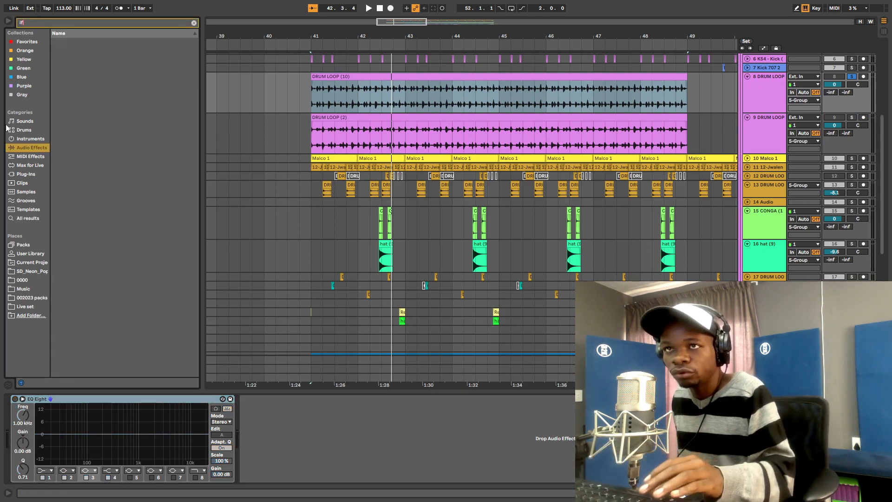
click(28, 174)
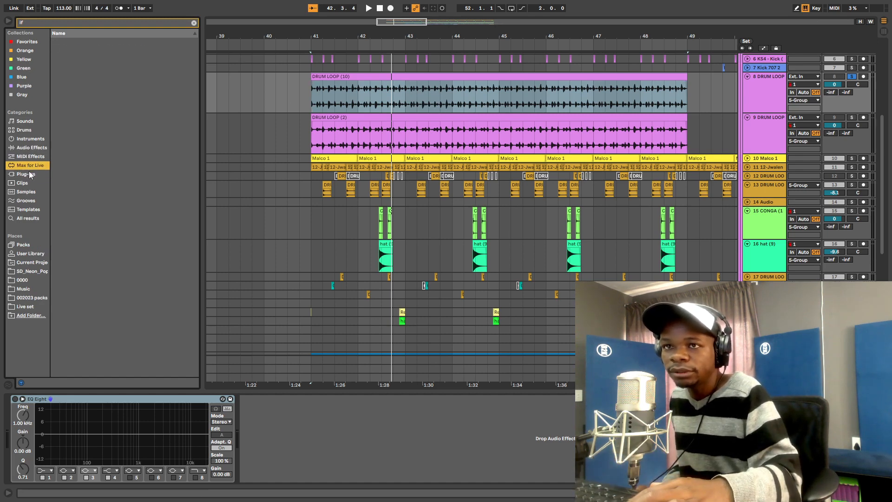
key(BackSpace)
key(BackSpace)
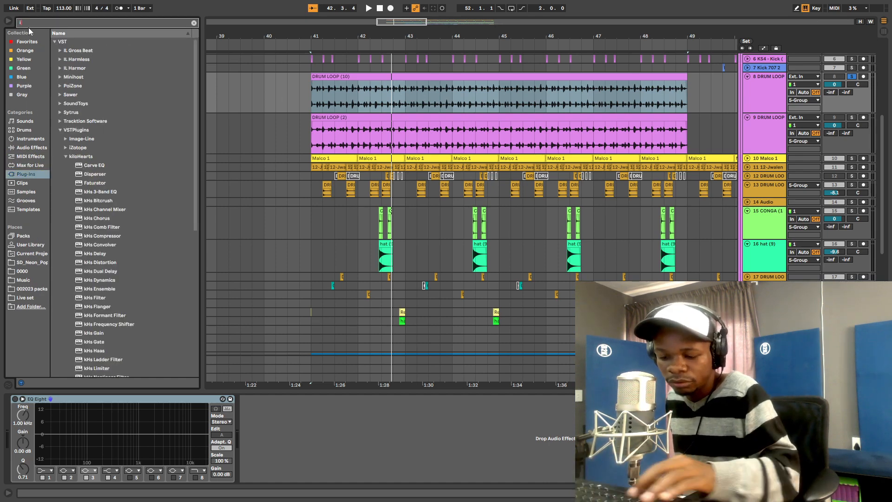
text(n)
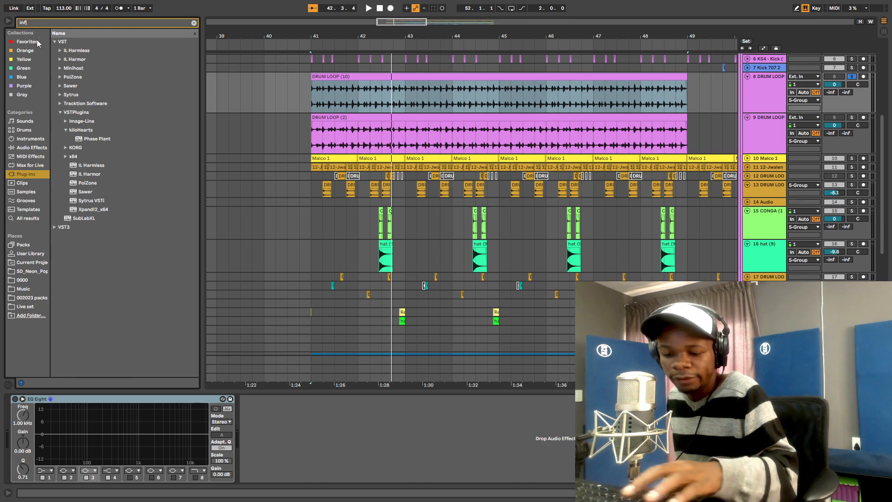
text(f)
click(67, 52)
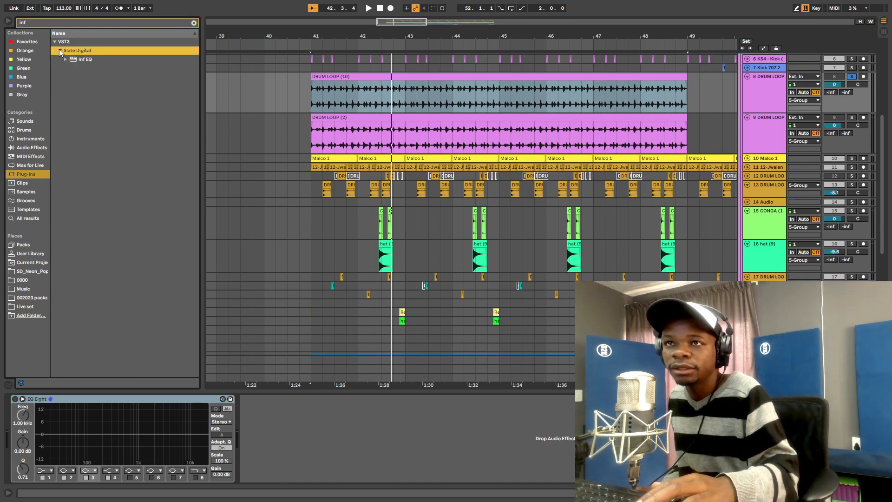
click(59, 50)
click(81, 59)
drag(80, 60, 272, 440)
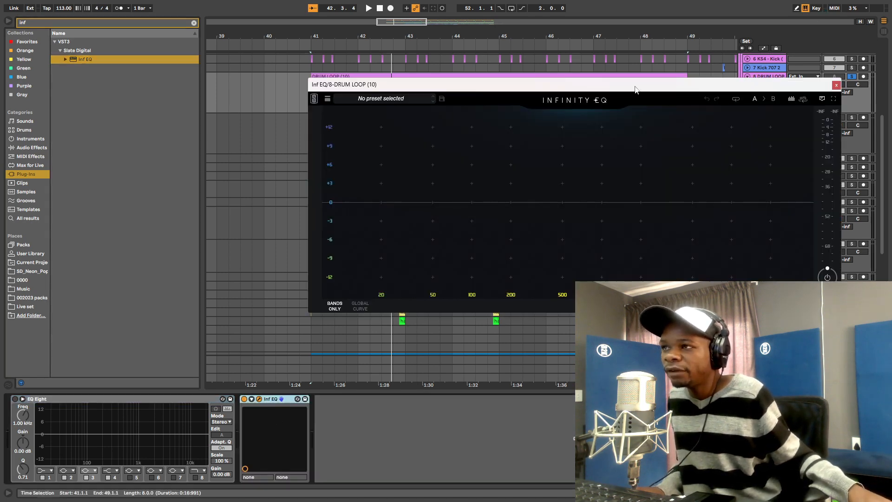
- Search 'pro', insert FabFilter Pro-Q 3 before Inf EQ, and close the Inf EQ window
drag(635, 88, 430, 51)
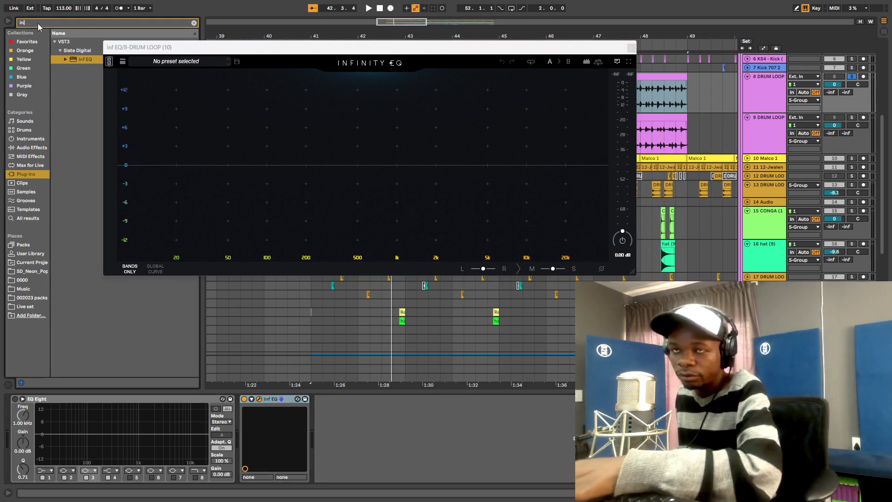
key(BackSpace)
key(BackSpace)
key(BackSpace)
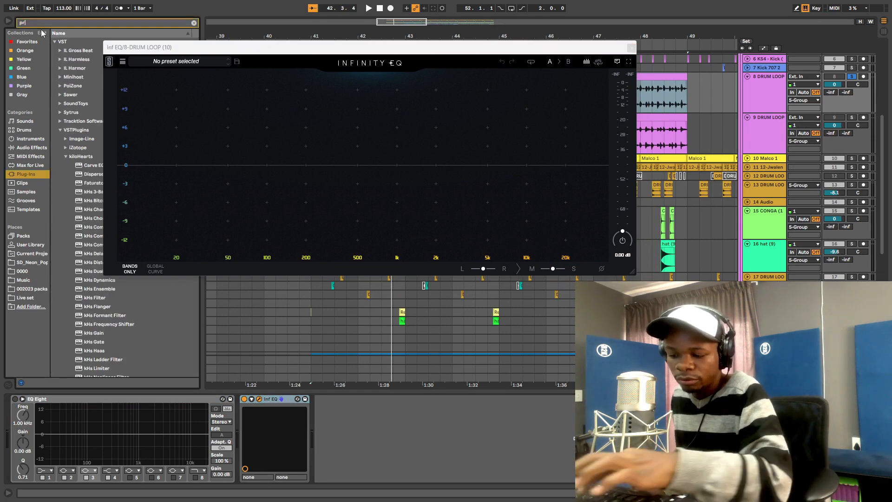
text(pro)
click(62, 61)
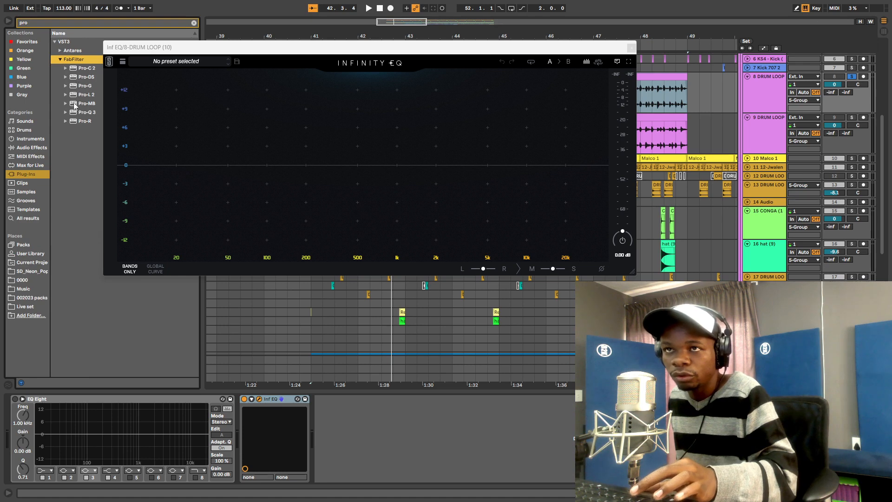
drag(81, 113, 221, 432)
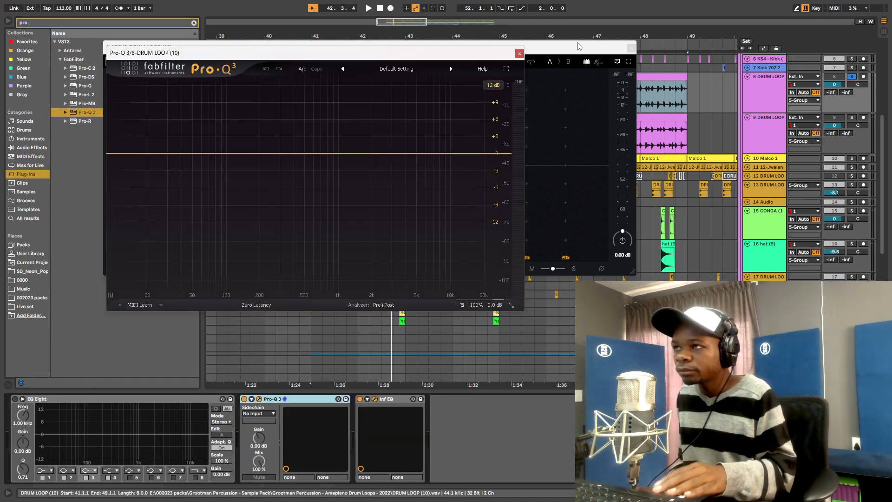
drag(581, 47, 629, 234)
click(680, 235)
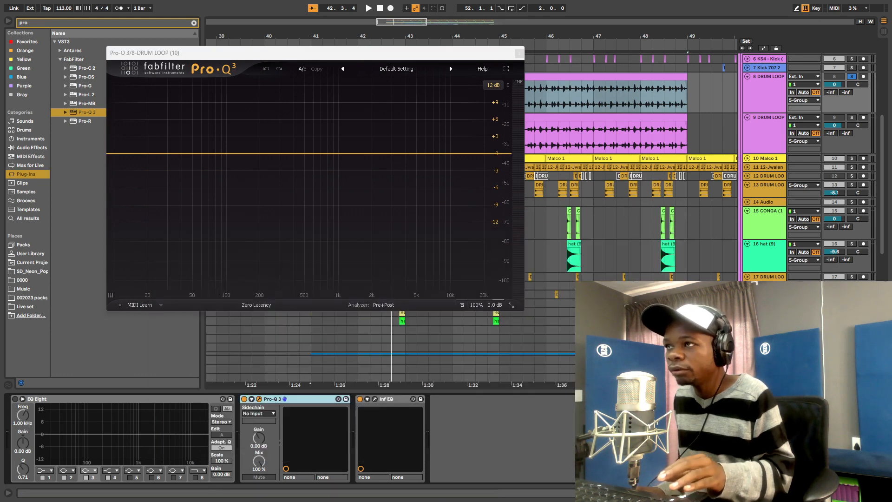
- Switch off the Inf EQ and play the loop through Pro-Q 3's analyser
drag(579, 36, 553, 65)
click(360, 399)
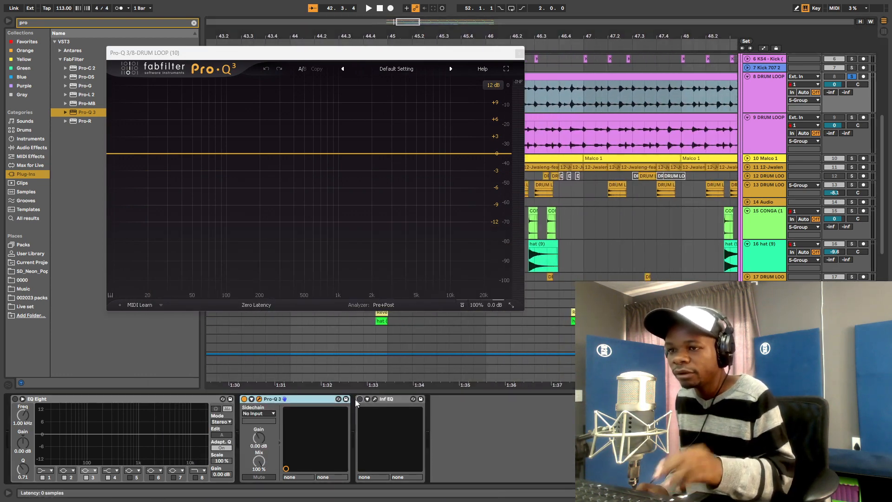
key(space)
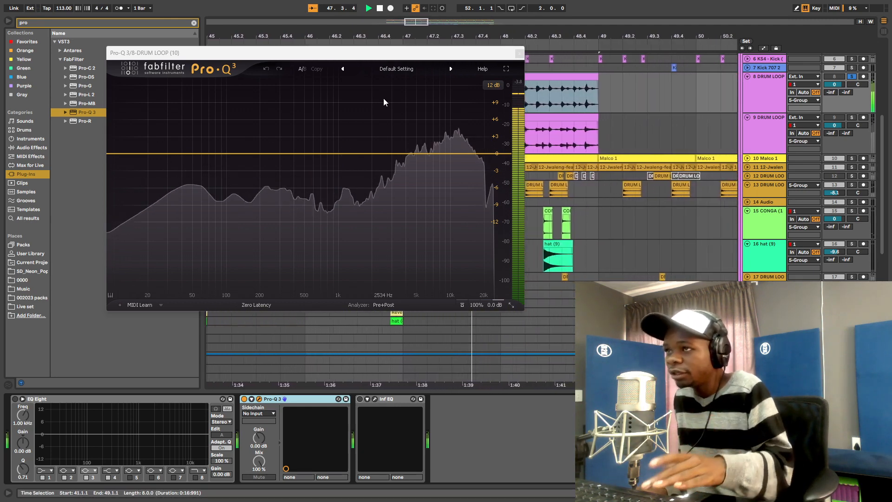
key(space)
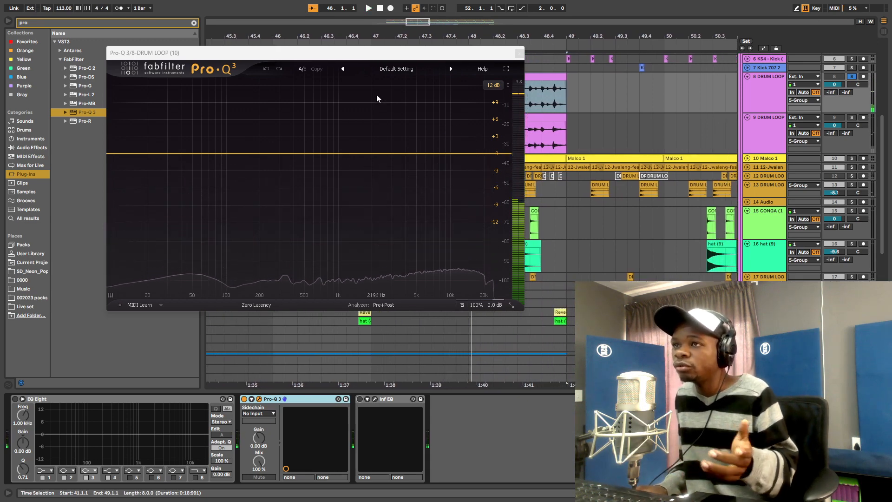
- Replay the loop and cut -3.29 dB at 1125.8 Hz, Q 4.829, in Pro-Q 3
drag(360, 55, 291, 45)
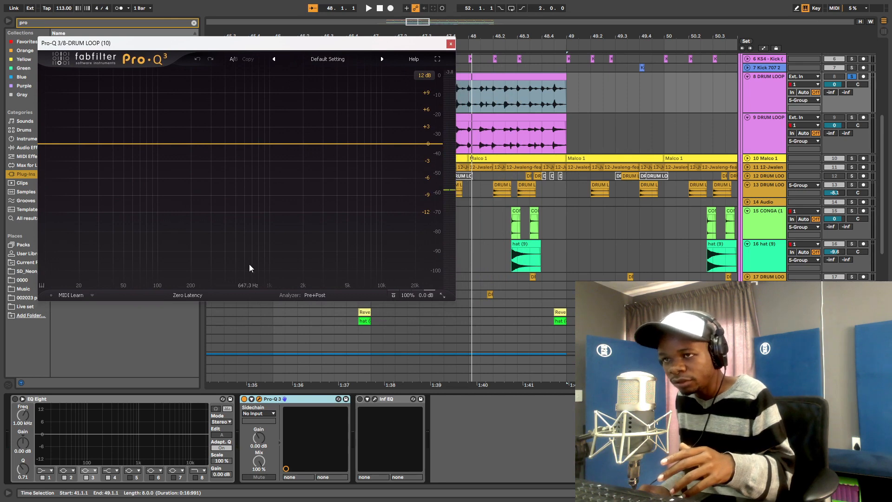
key(space)
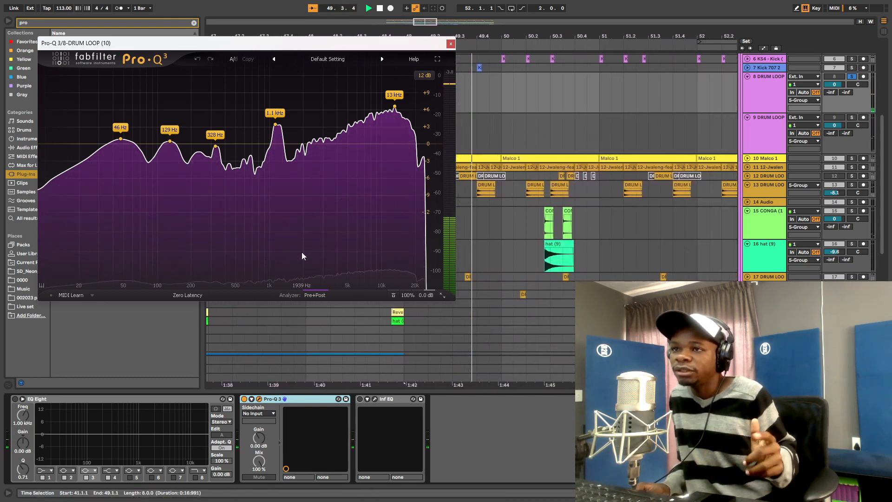
key(space)
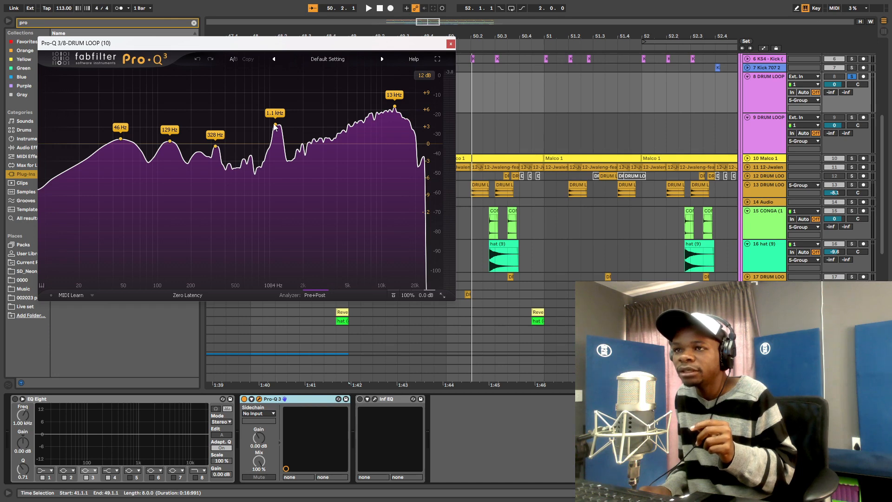
drag(275, 134, 276, 173)
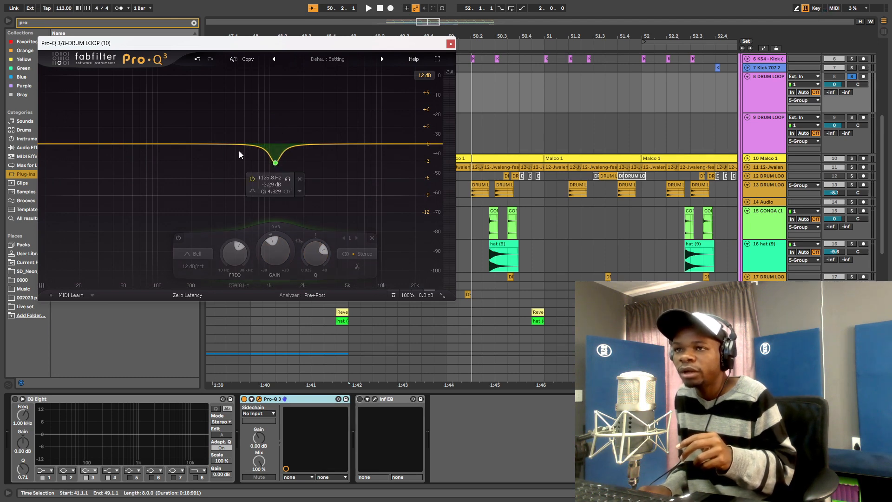
- Add a +2.12 dB bell at 930.19 Hz, Q 0.659, in Pro-Q 3 and audition it
drag(235, 146, 240, 136)
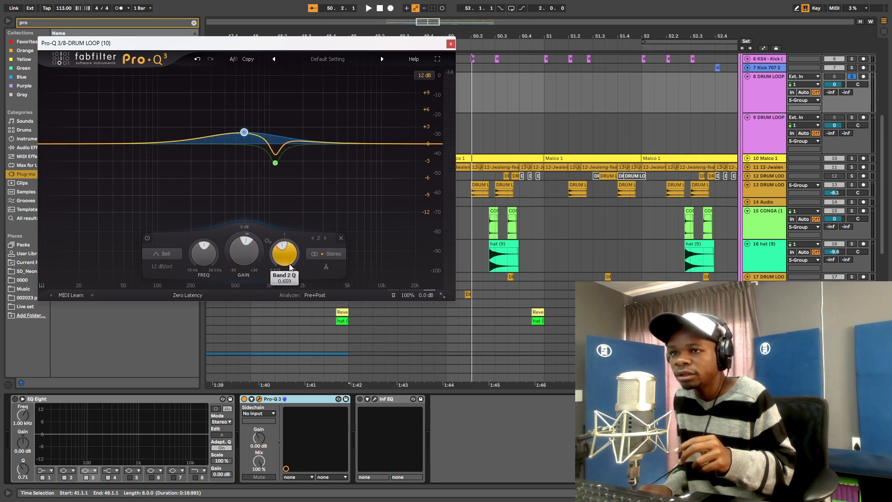
drag(247, 135, 270, 132)
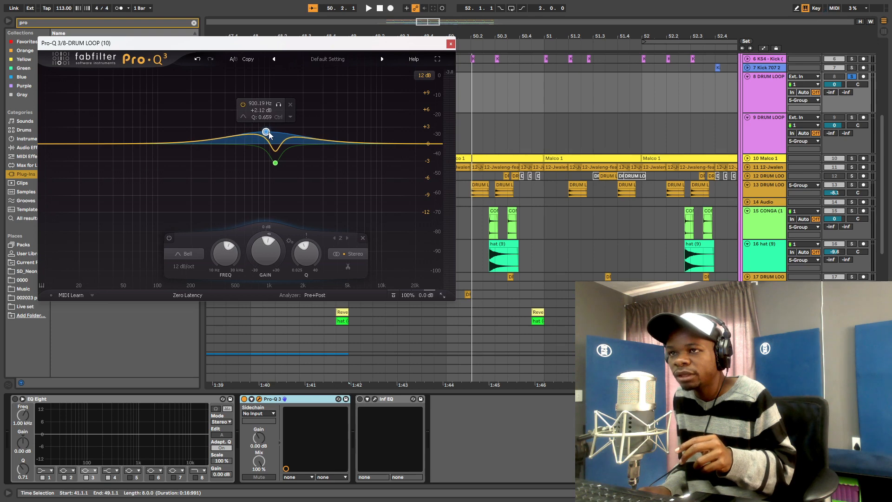
key(space)
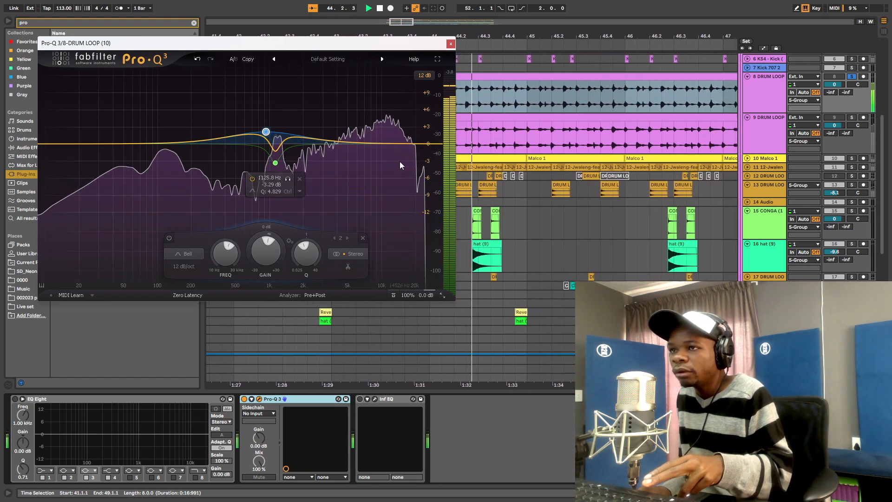
mouse_move(391, 153)
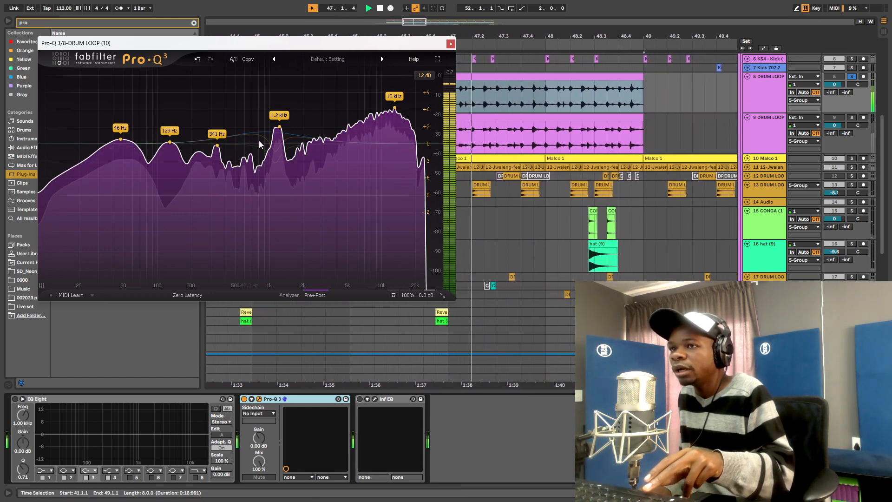
key(space)
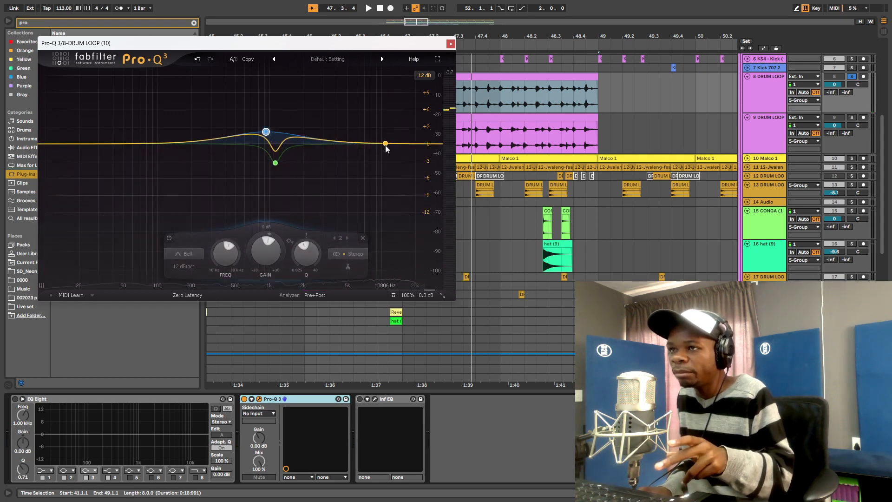
- Add a slight high shelf cut near 11 kHz and a small bell cut near 10 kHz, then play
drag(386, 145, 388, 152)
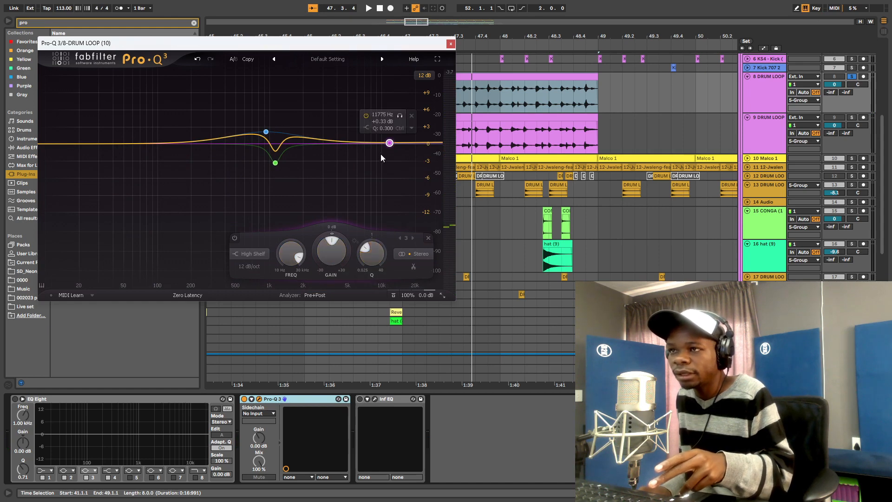
click(245, 269)
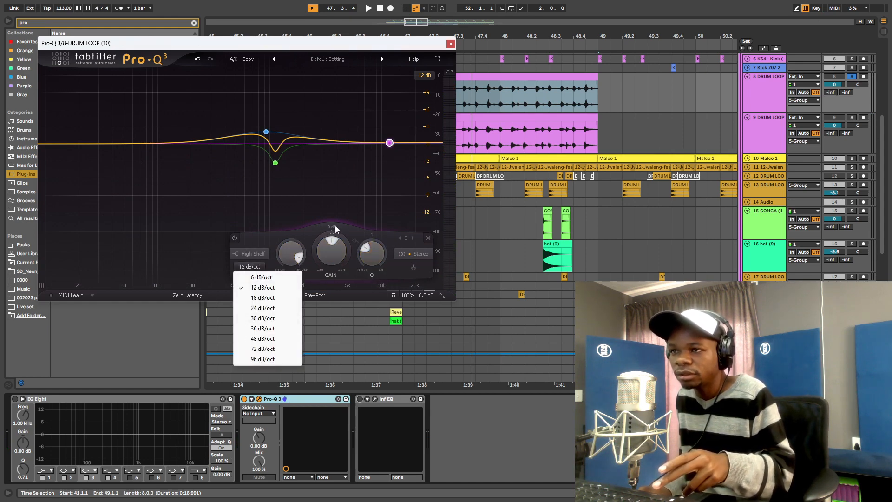
drag(358, 142, 382, 161)
key(space)
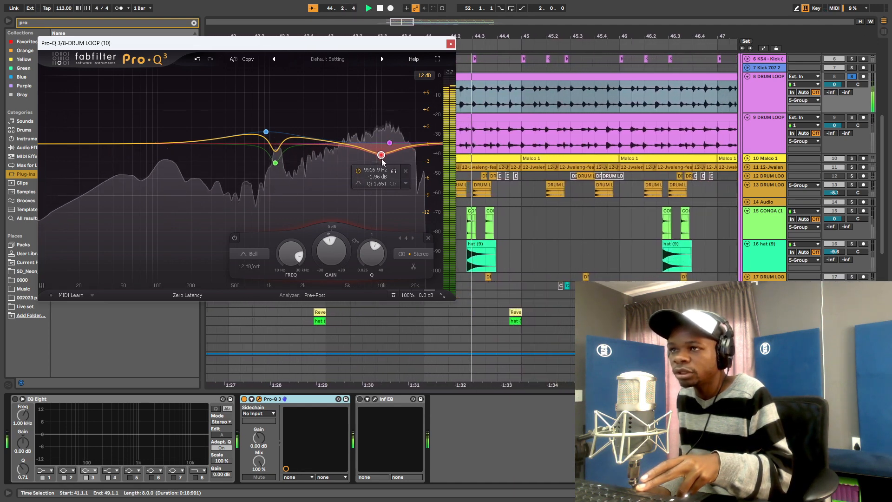
- Raise the mid boost band to about +2.5 dB and compare Pro-Q 3 bypassed and active
click(266, 131)
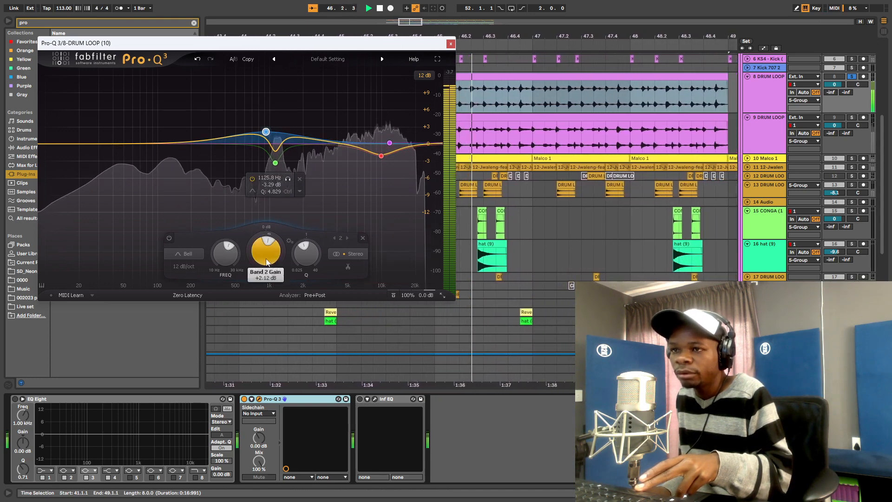
drag(266, 254, 267, 254)
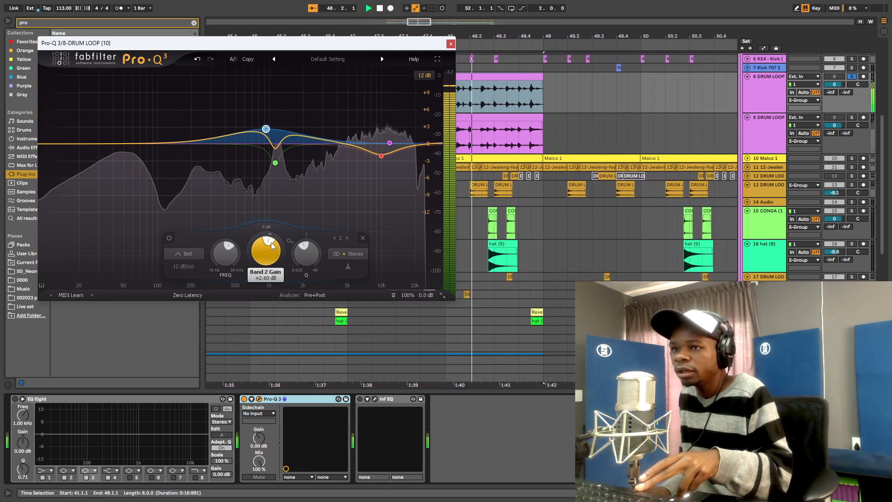
click(244, 399)
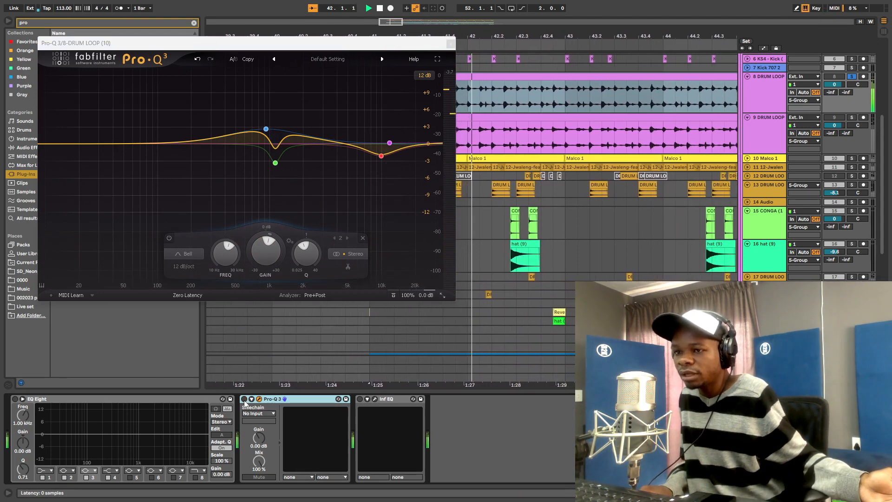
click(244, 399)
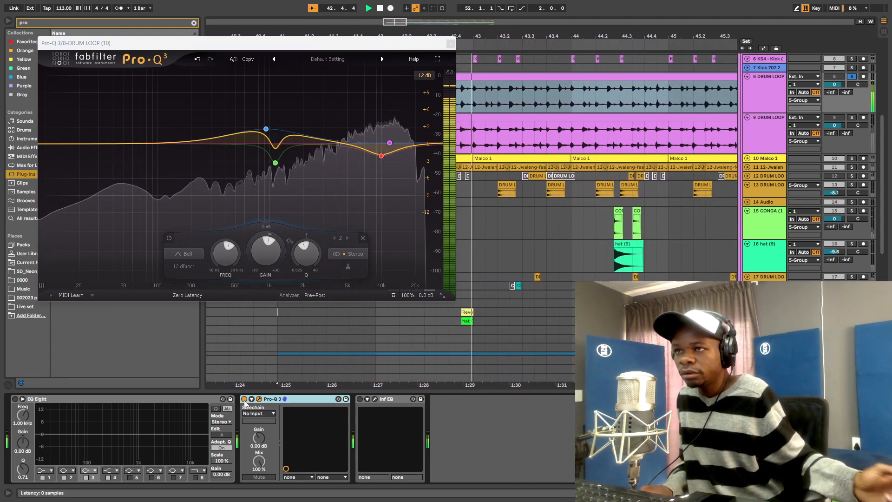
key(space)
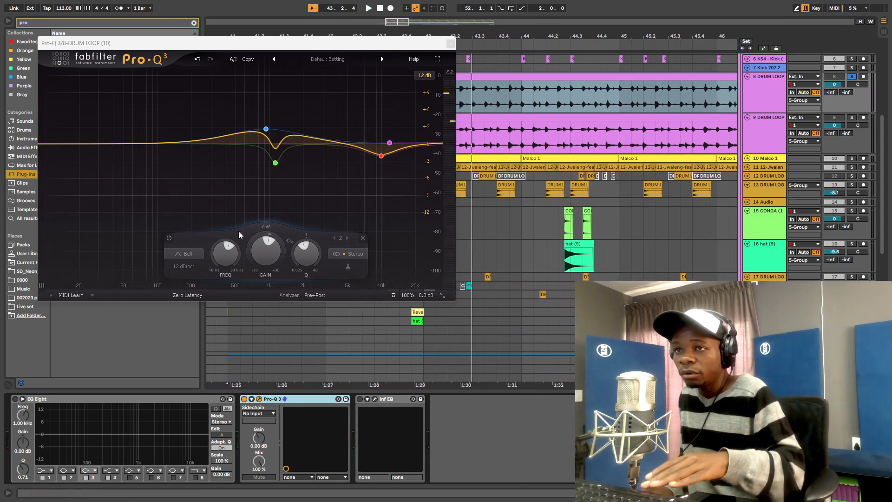
key(space)
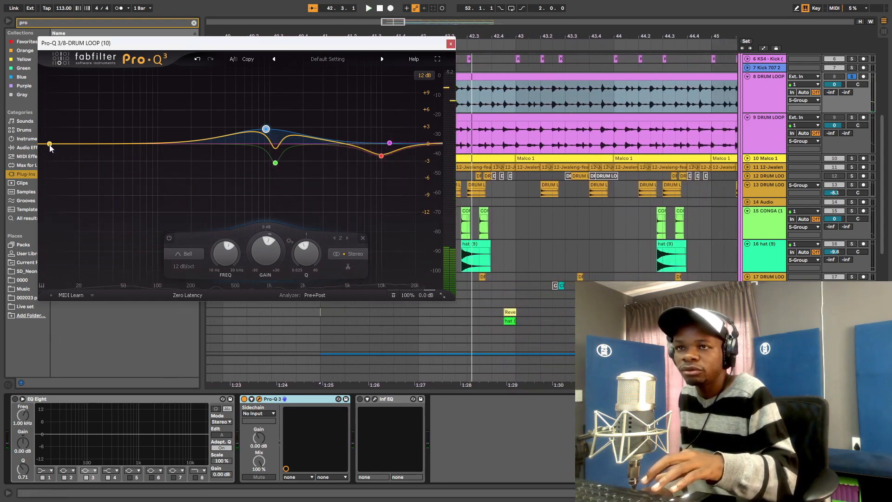
- Add a low band in Pro-Q 3 as a steep 96 dB/oct Low Cut and audition it
drag(52, 147, 50, 149)
click(67, 266)
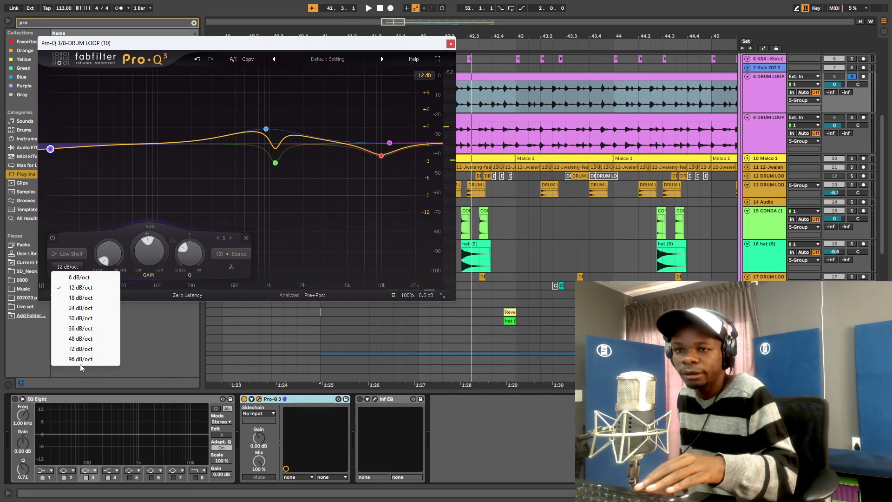
click(82, 308)
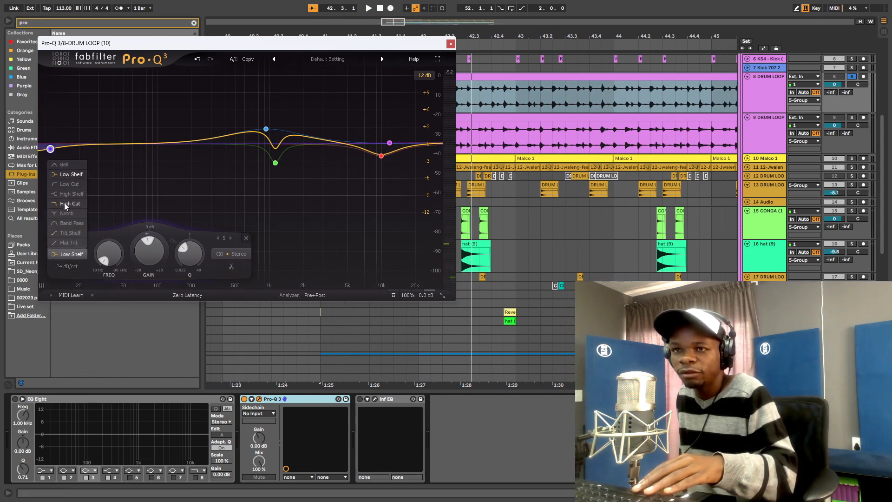
click(63, 183)
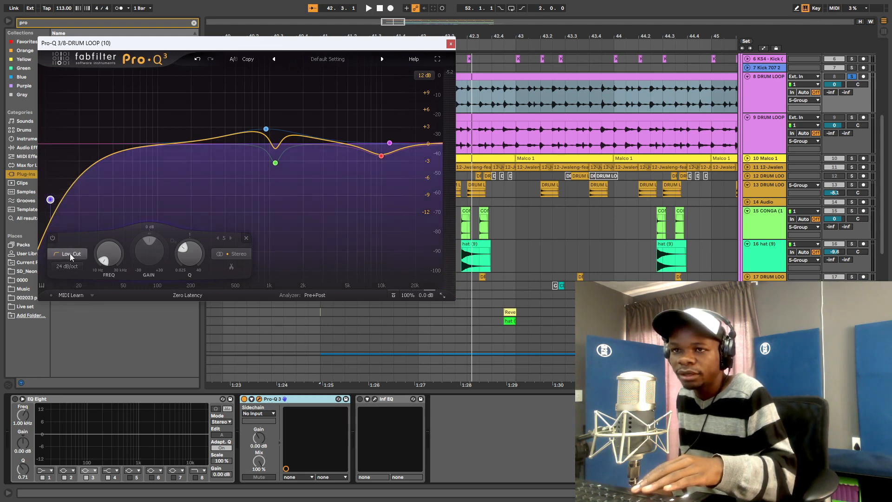
click(63, 265)
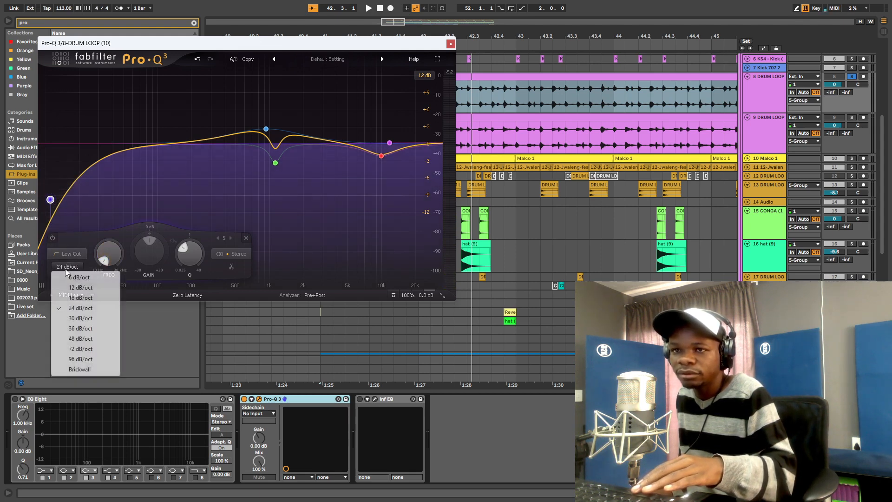
click(77, 360)
mouse_move(51, 201)
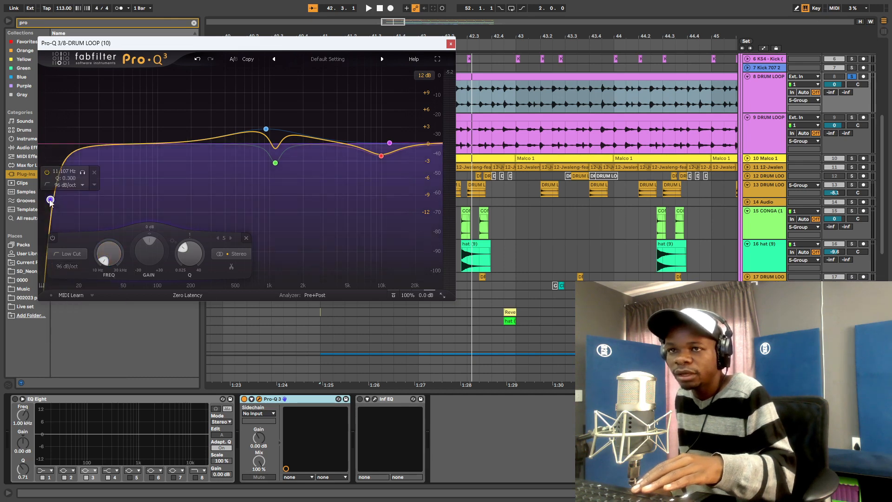
key(space)
drag(61, 180, 74, 179)
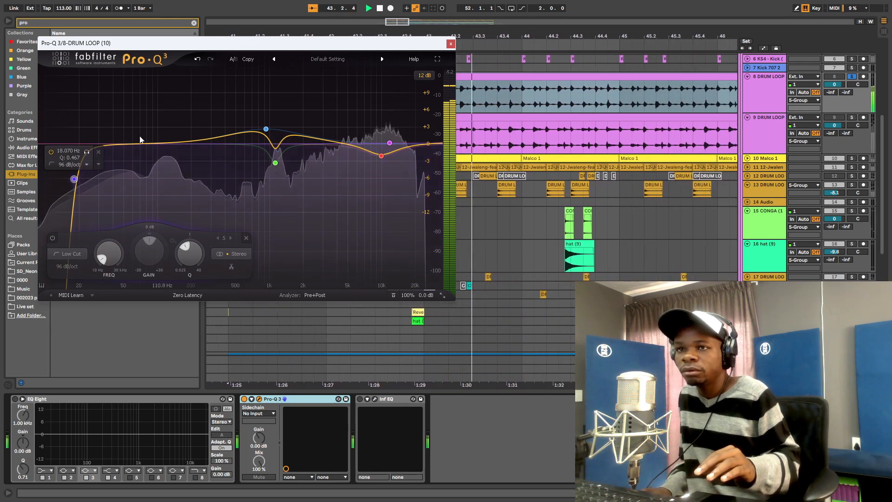
- Soften the low cut to 18 dB/oct and lower its frequency further
key(space)
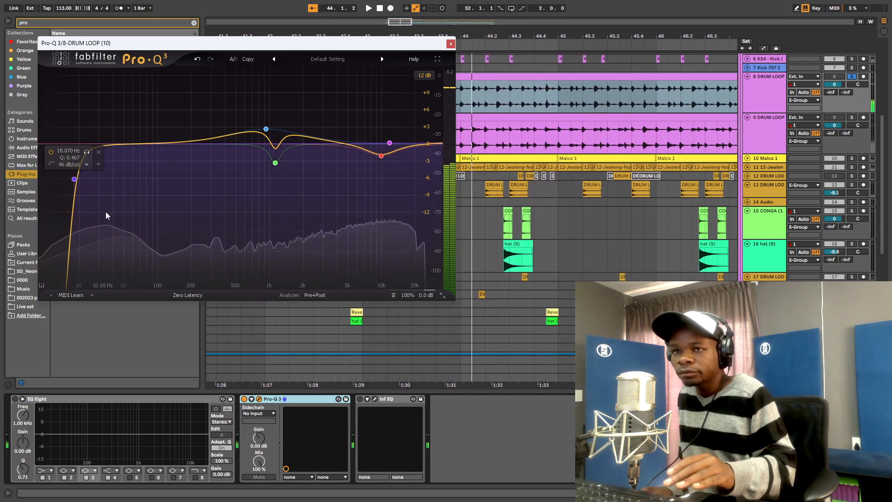
key(space)
key(space)
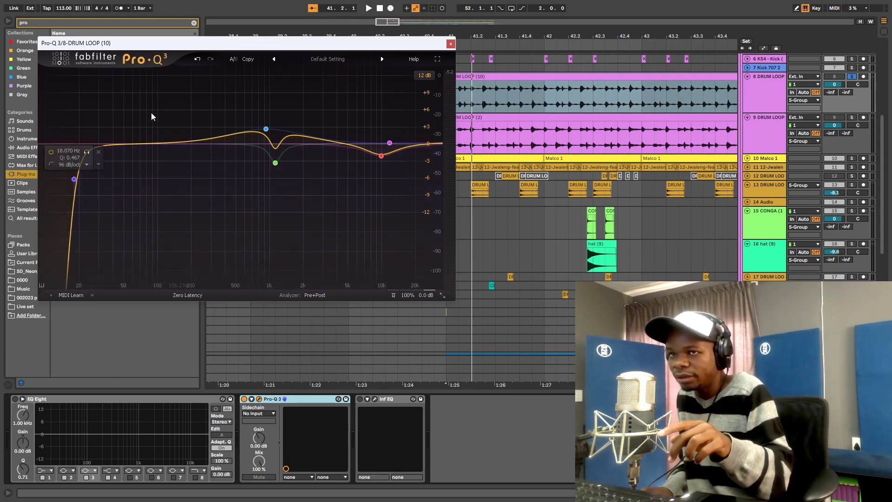
click(86, 164)
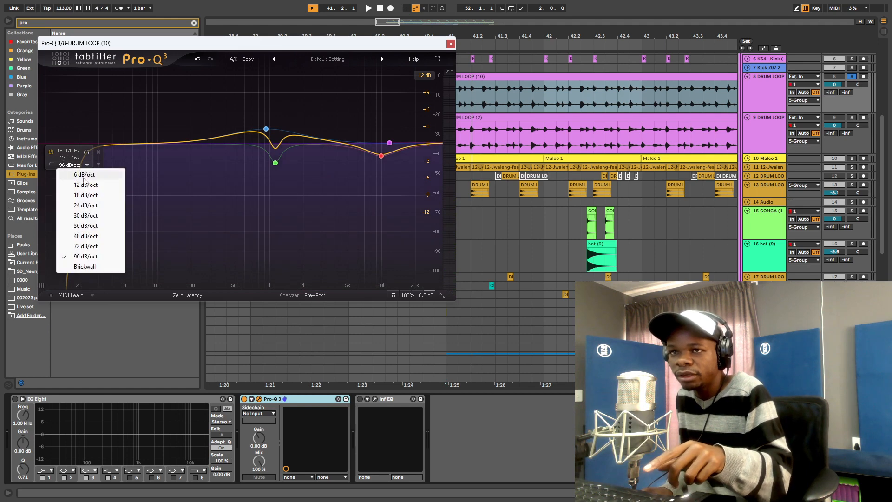
click(91, 196)
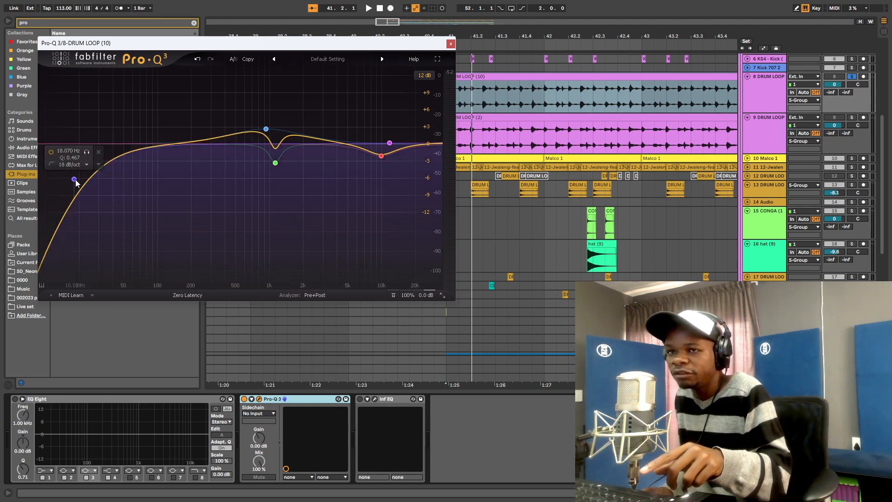
key(space)
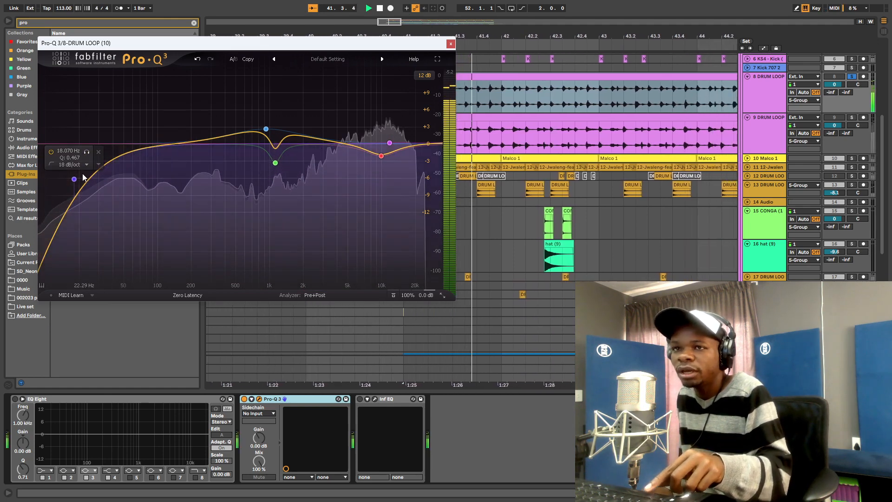
drag(74, 180, 55, 179)
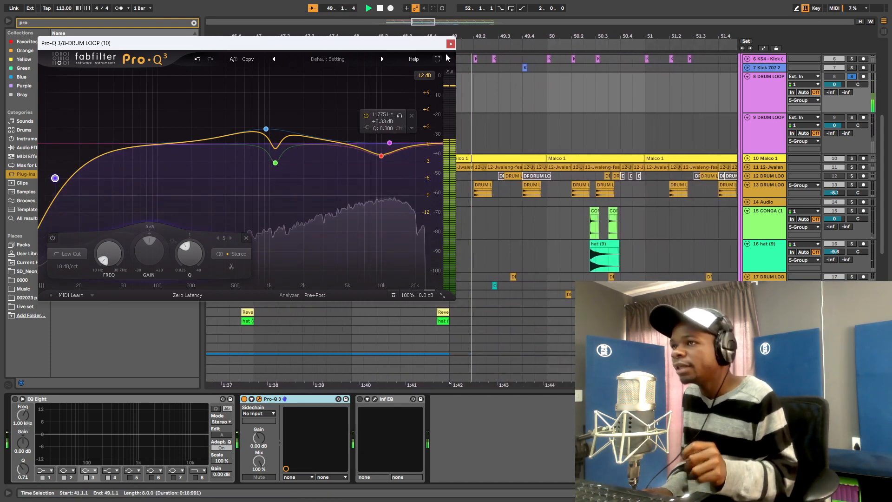
- Close the Pro-Q 3 window and bypass the EQ to compare, replaying from bar 41
click(451, 43)
key(space)
key(space)
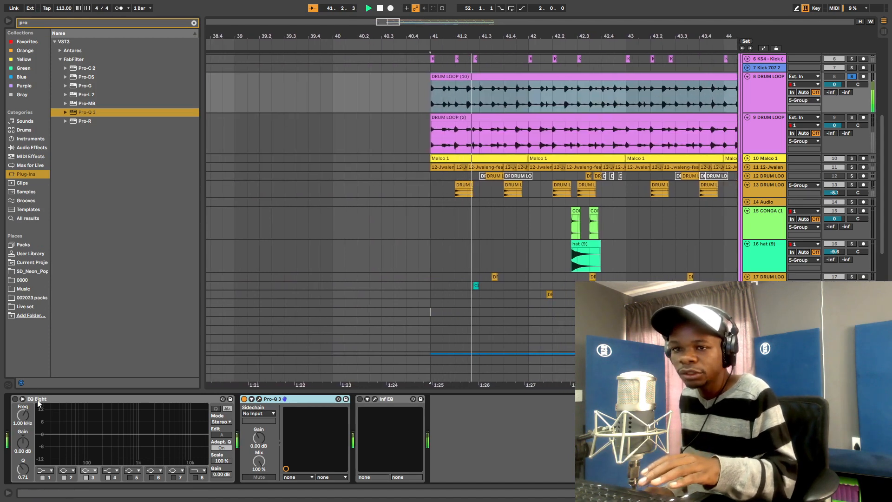
click(244, 398)
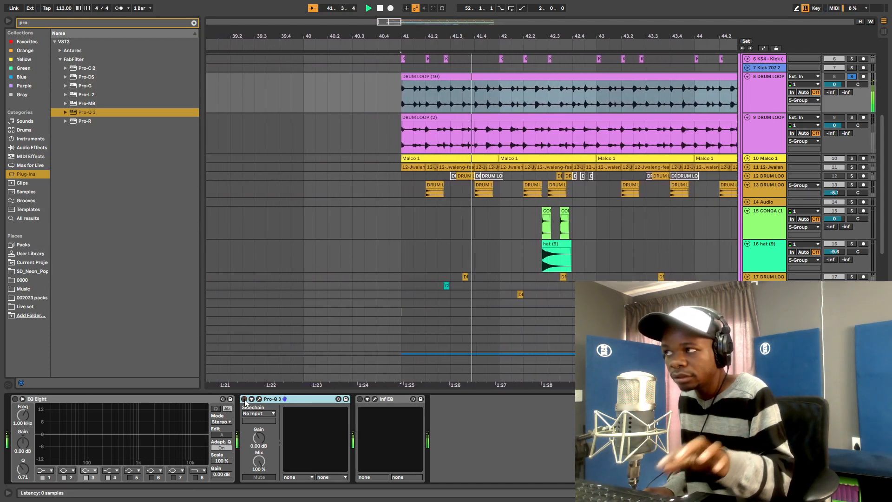
key(space)
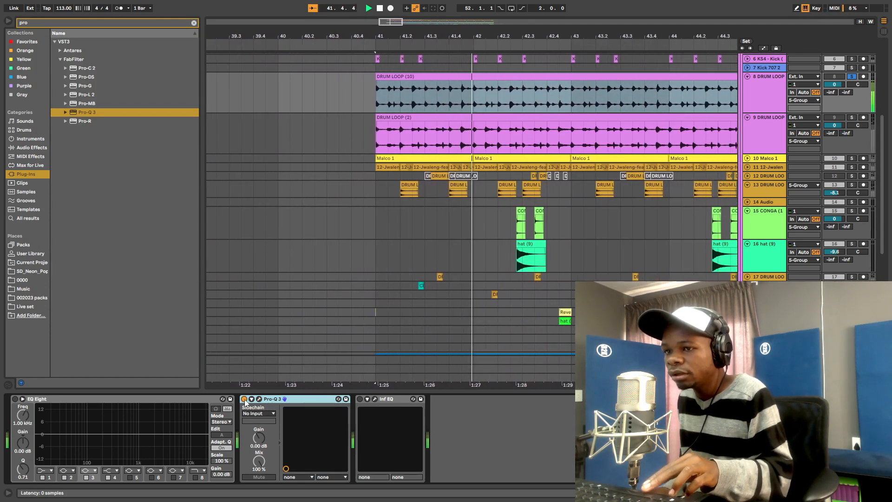
- Delete EQ Eight, fold Pro-Q 3, switch Inf EQ on and bring up its Infinity EQ editor
click(147, 403)
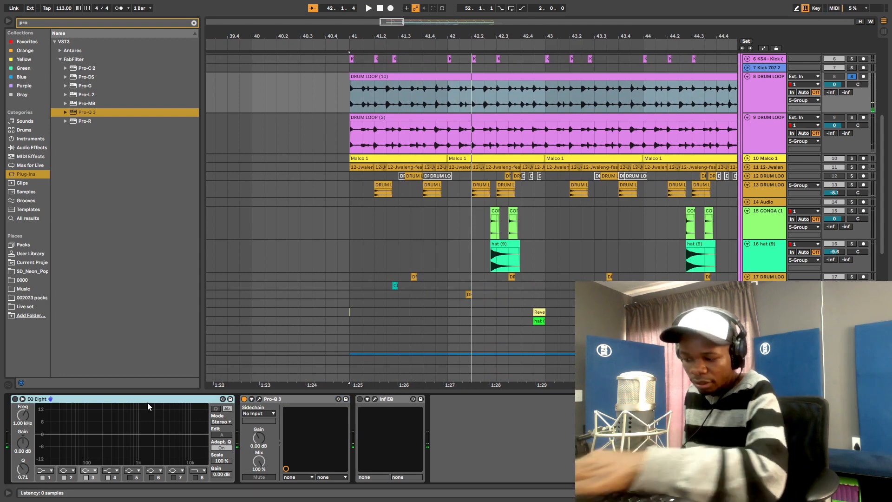
key(Delete)
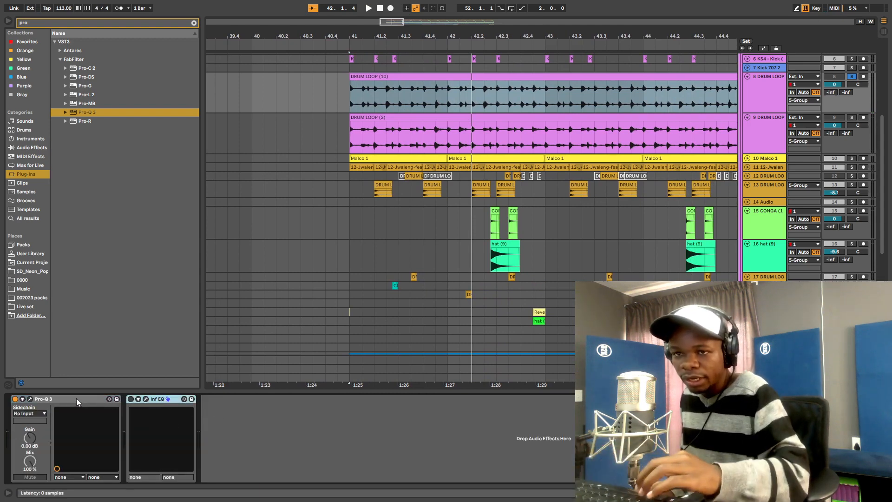
double_click(77, 398)
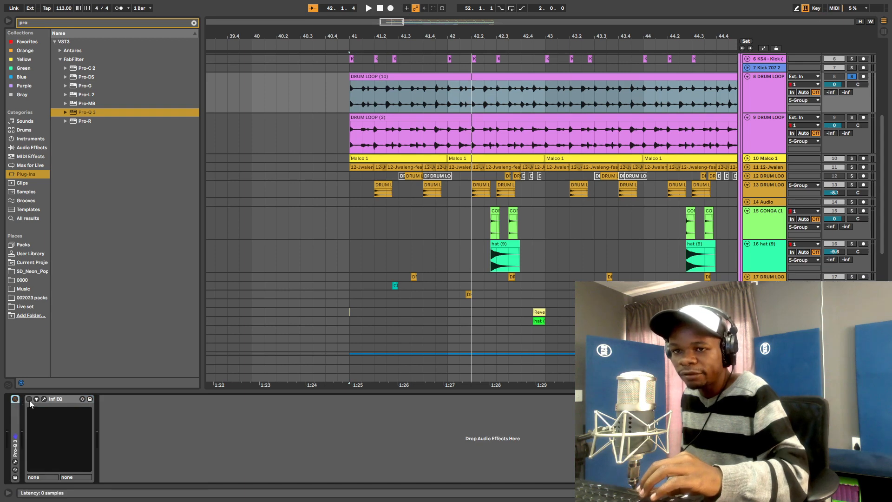
click(29, 398)
click(44, 399)
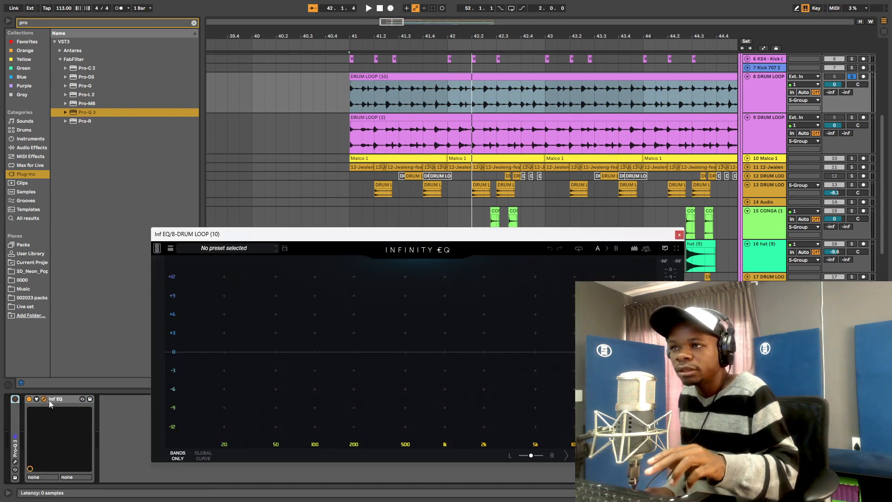
- During playback, add an Infinity EQ bell boost of about +2.4 dB near 2.7 kHz
key(space)
drag(413, 229, 328, 143)
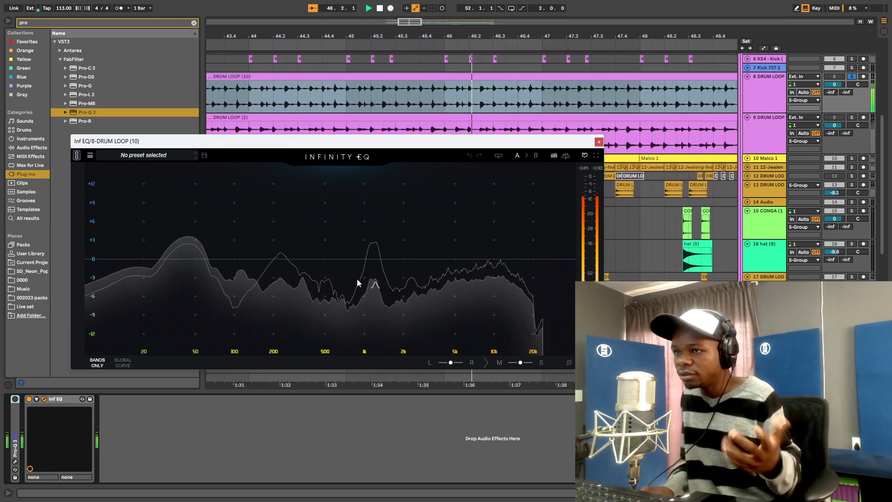
click(336, 260)
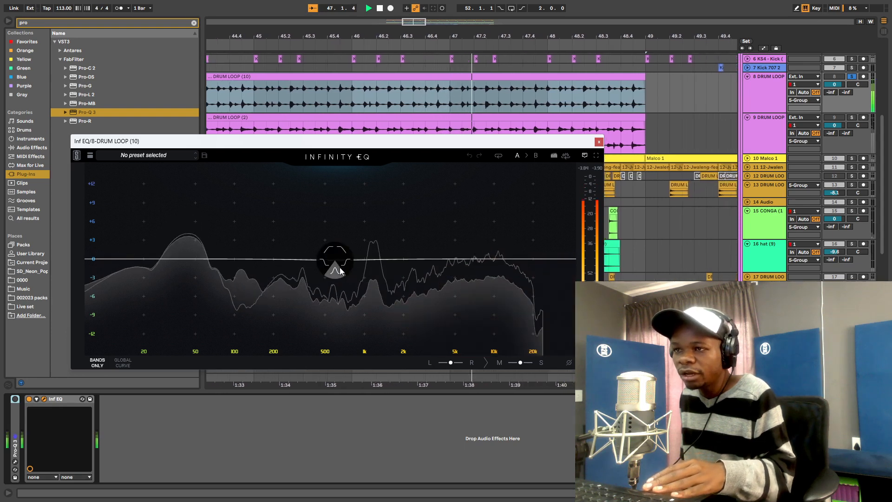
drag(335, 261, 420, 242)
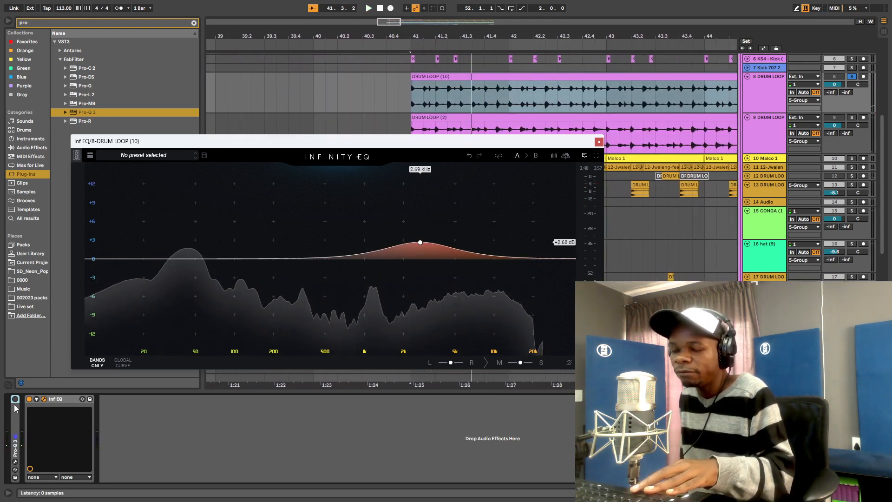
key(space)
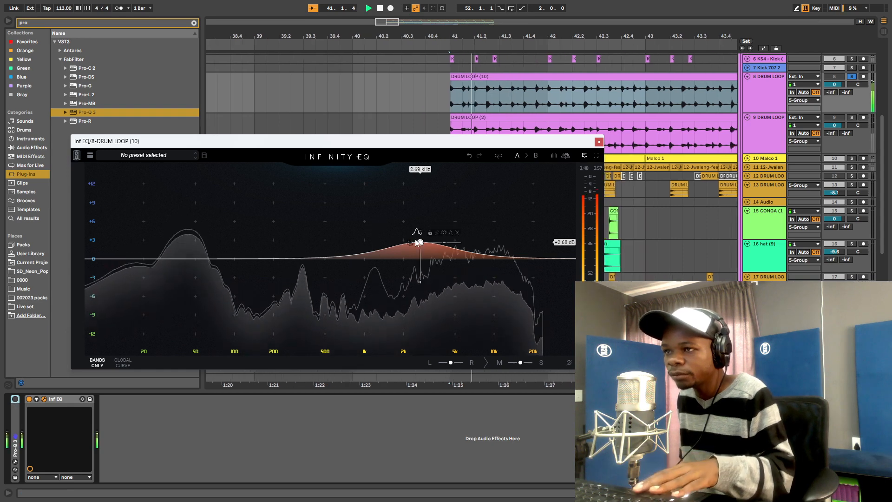
drag(420, 242, 421, 244)
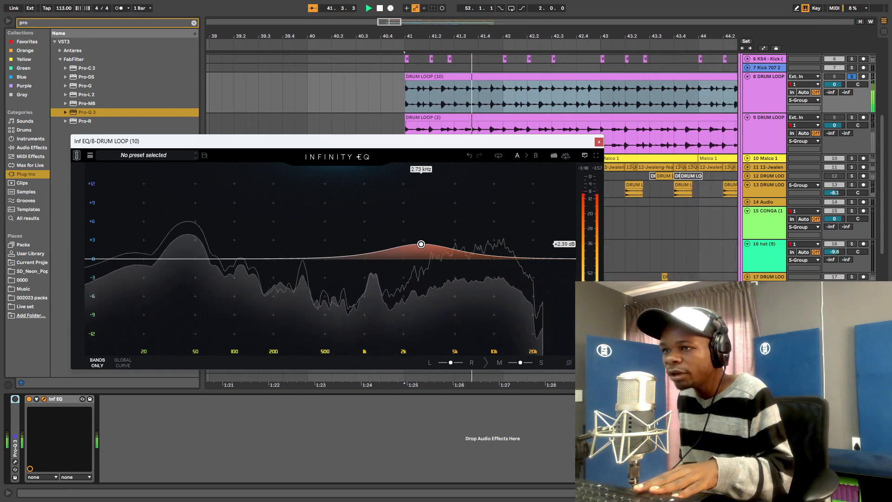
- Add a bell cut near 1.1 kHz and a bell boost around 585 Hz
right_click(361, 258)
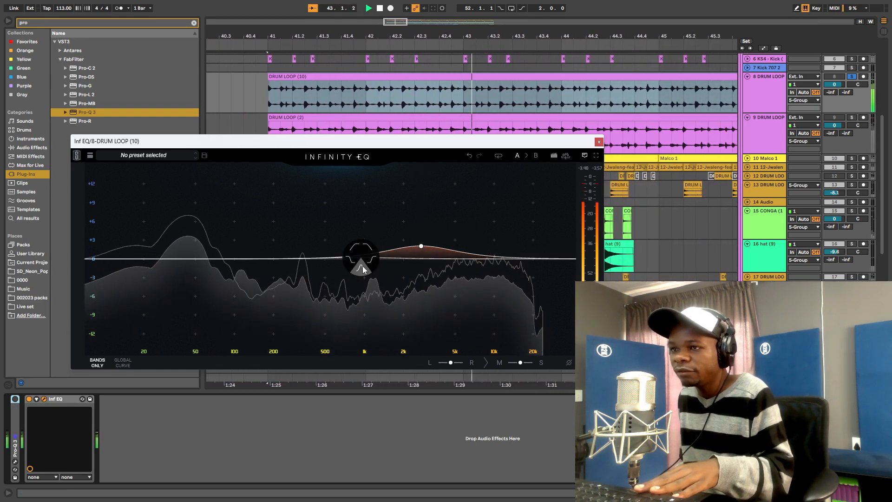
click(362, 269)
drag(367, 263, 373, 268)
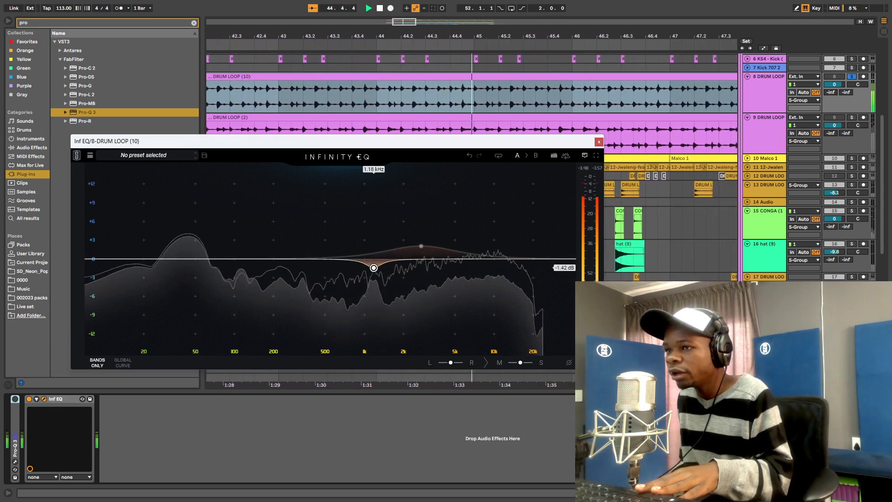
right_click(317, 263)
click(321, 272)
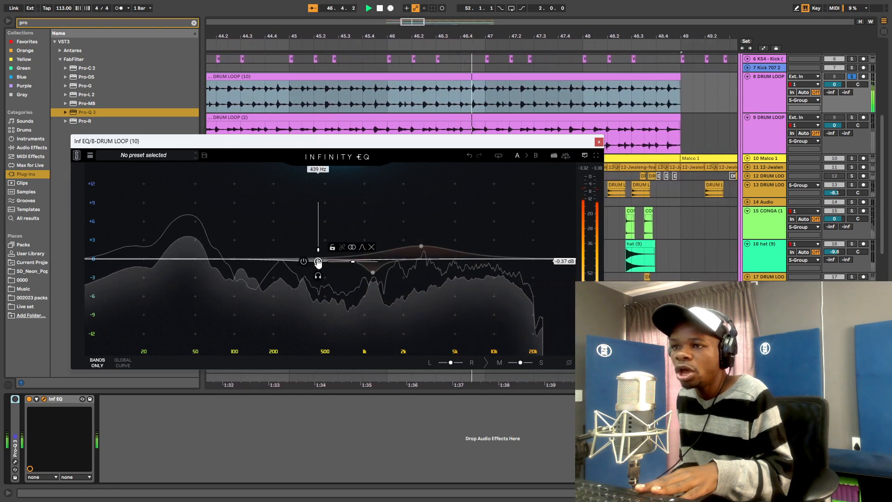
drag(319, 259, 334, 243)
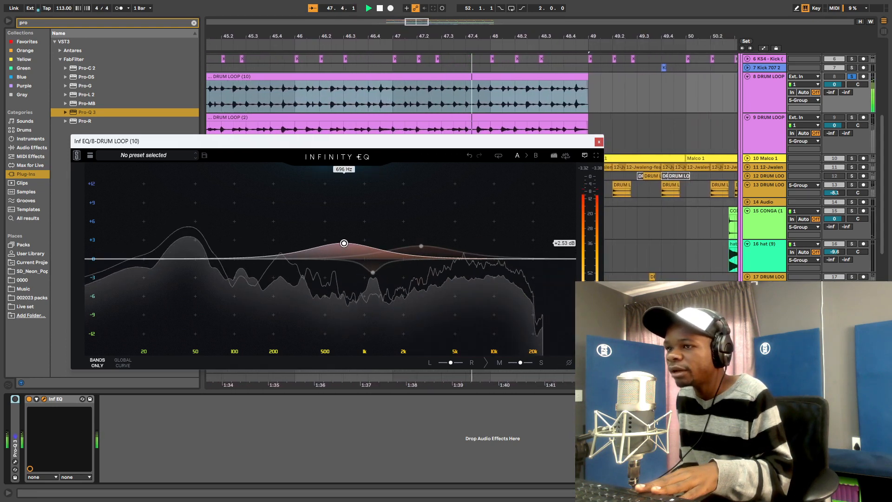
click(421, 246)
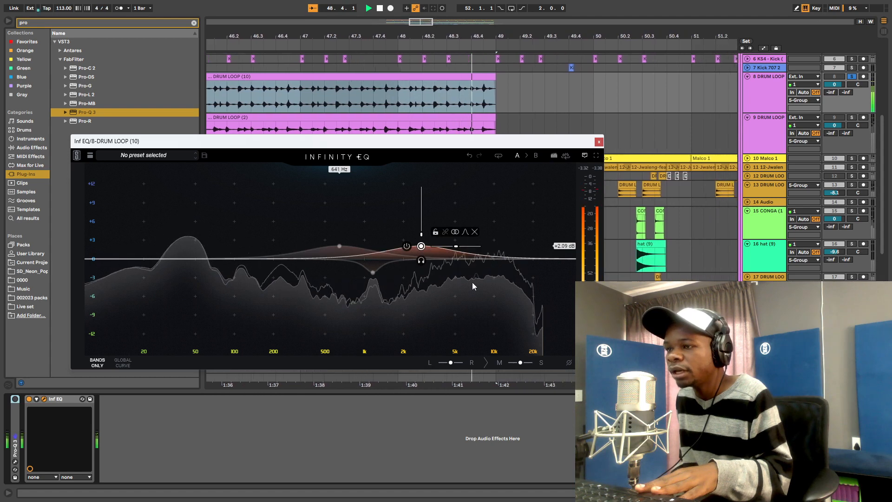
key(space)
key(space)
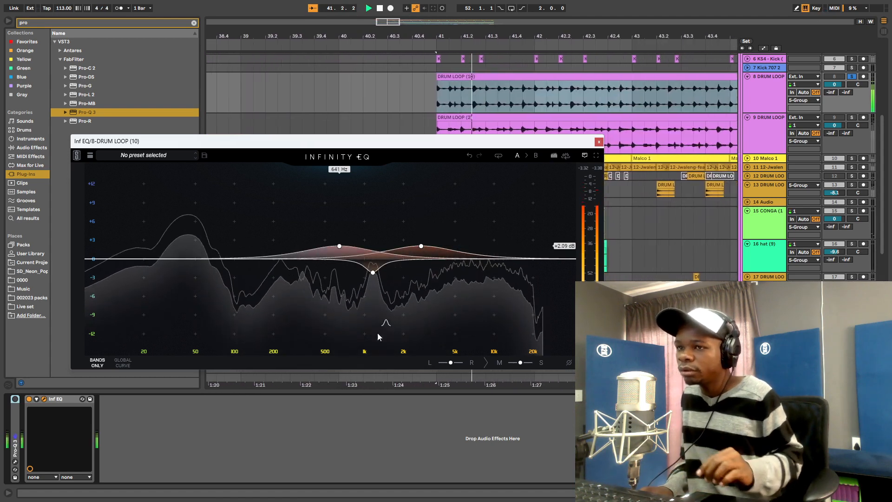
- Add a low cut at about 17 Hz, A/B the Inf EQ, then close Infinity EQ
click(97, 260)
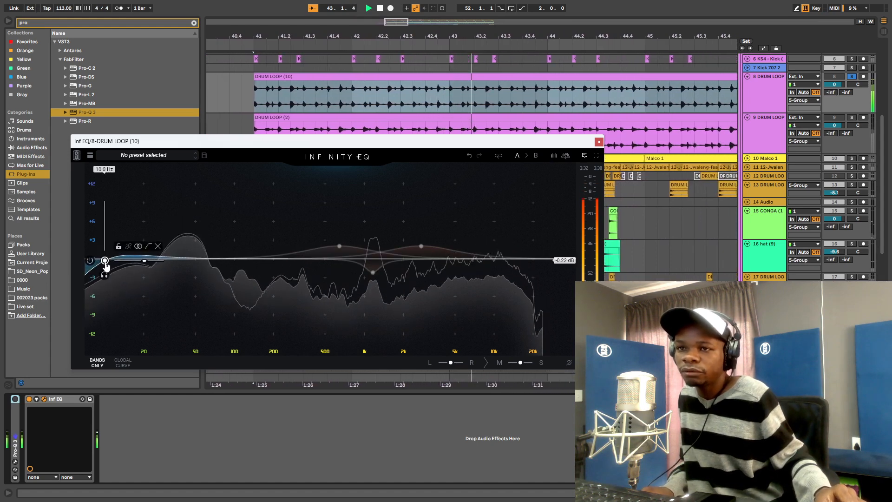
drag(128, 261, 136, 260)
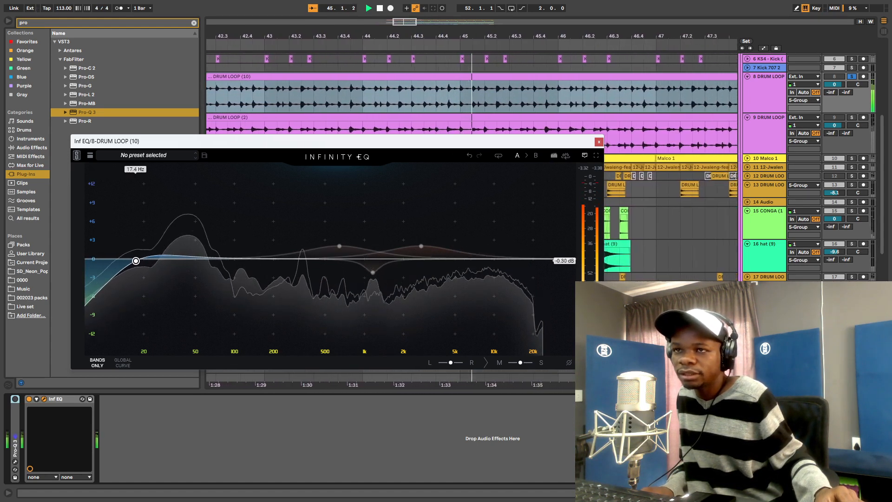
click(29, 401)
click(30, 401)
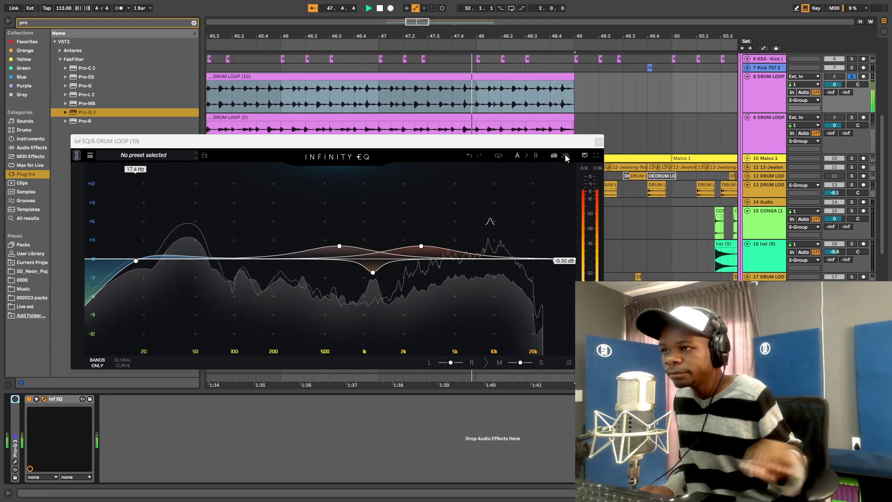
click(598, 142)
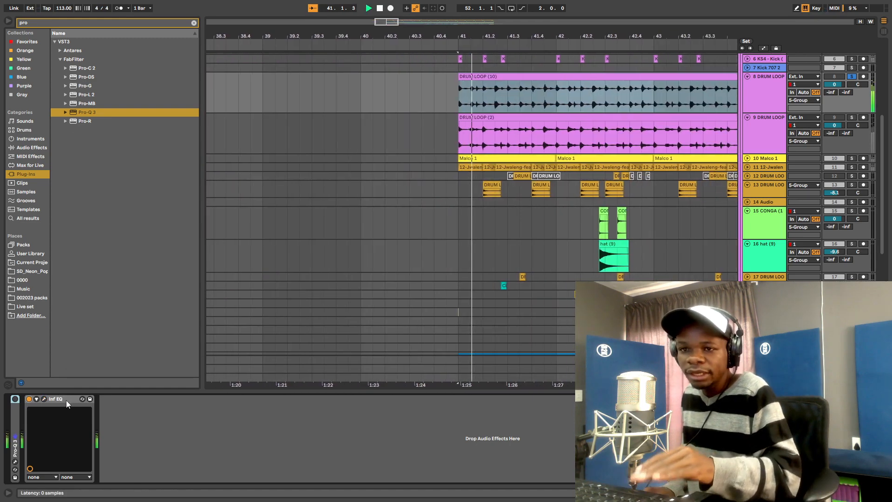
- Fold Inf EQ, search 'fre' for Fresh Air, and set its Mid Air to 5
double_click(68, 400)
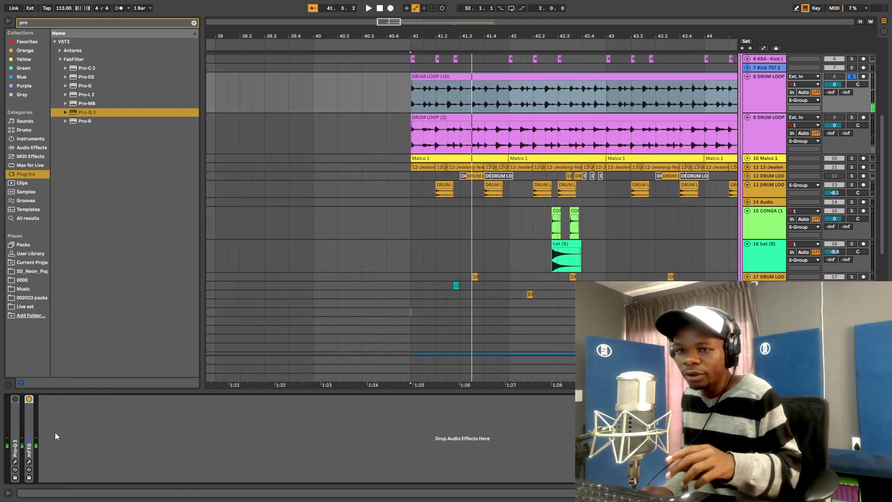
click(37, 21)
key(BackSpace)
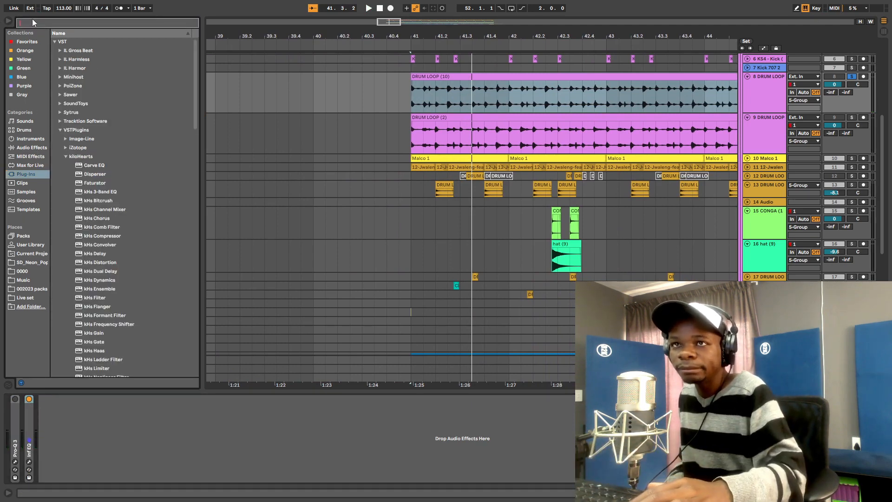
text(fre)
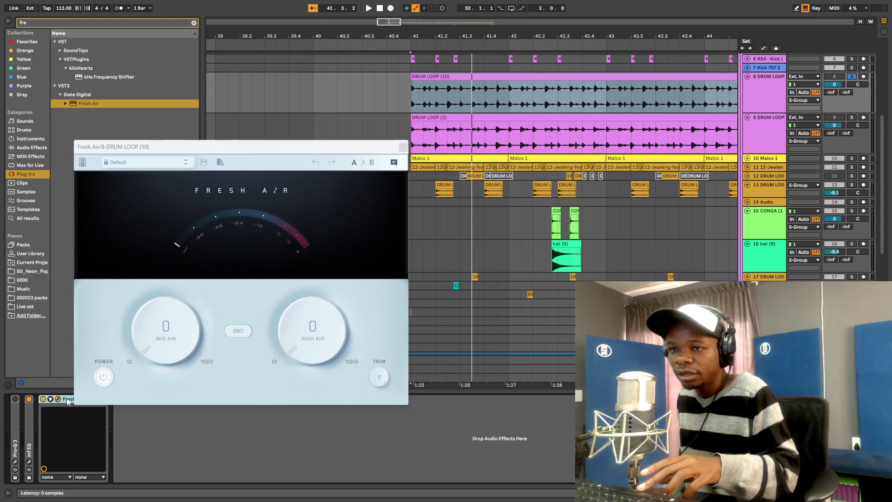
key(space)
mouse_move(165, 356)
mouse_down()
mouse_move(182, 184)
mouse_move(155, 468)
mouse_move(160, 355)
mouse_up()
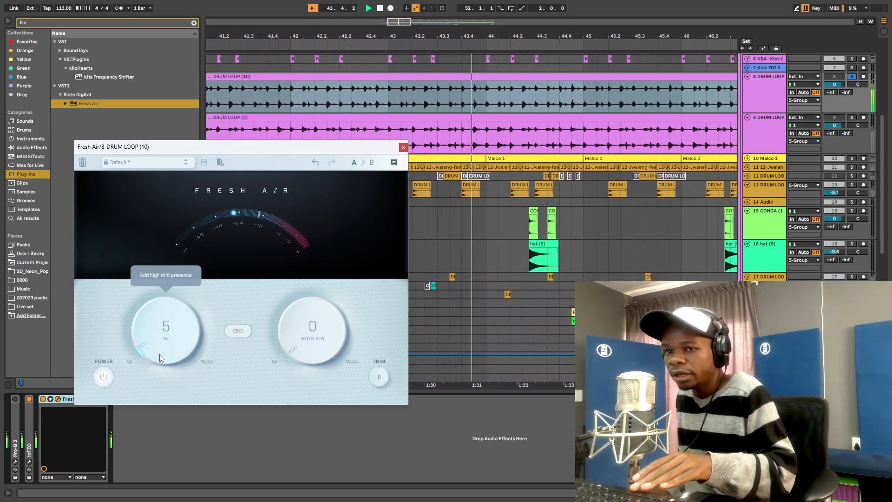
key(space)
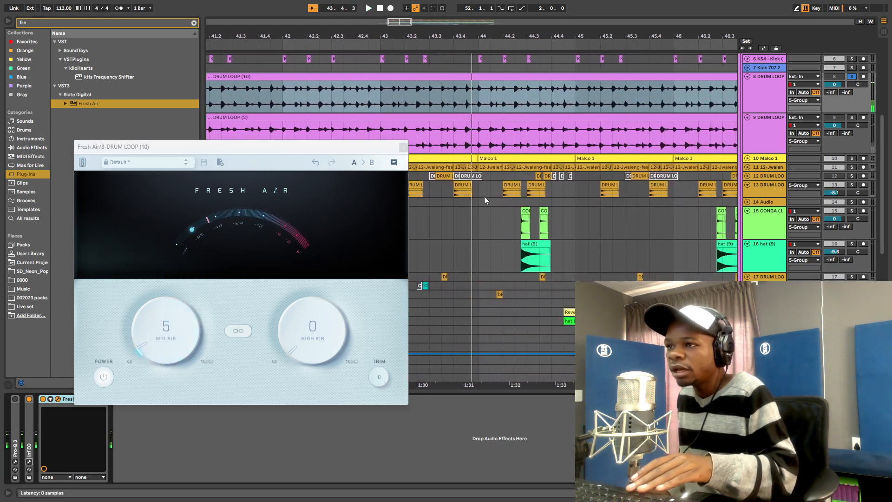
- Add an Infinity EQ band cutting about 2 dB around 8.6 kHz, then close Infinity EQ
right_click(507, 260)
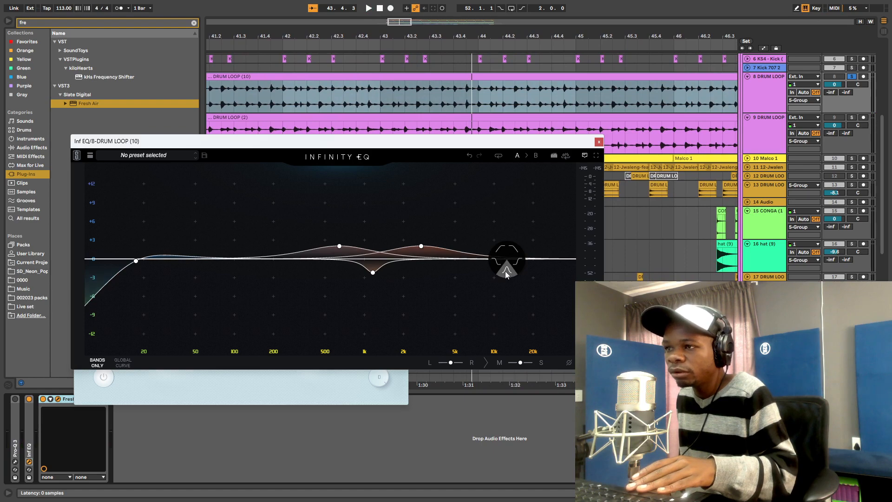
click(507, 273)
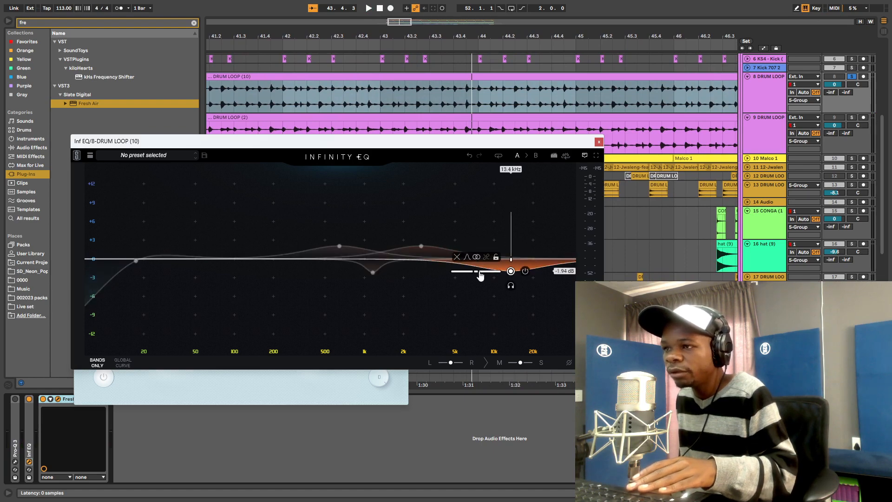
key(space)
drag(511, 271, 486, 271)
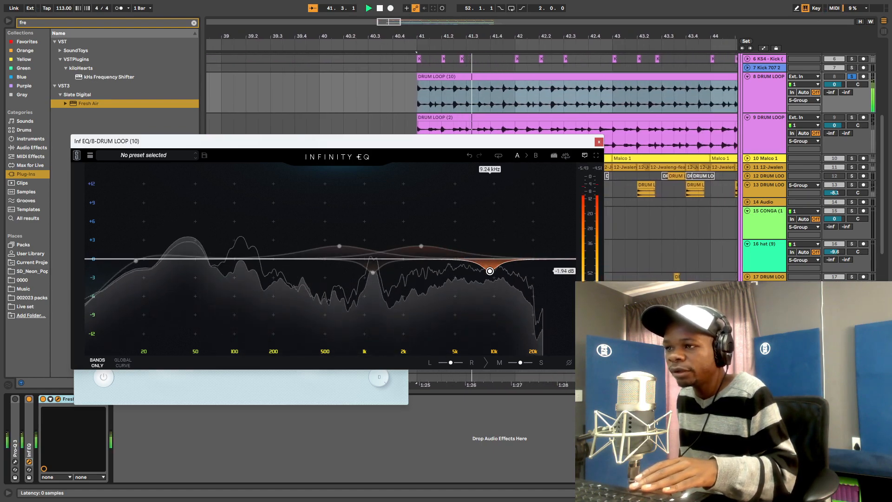
click(29, 461)
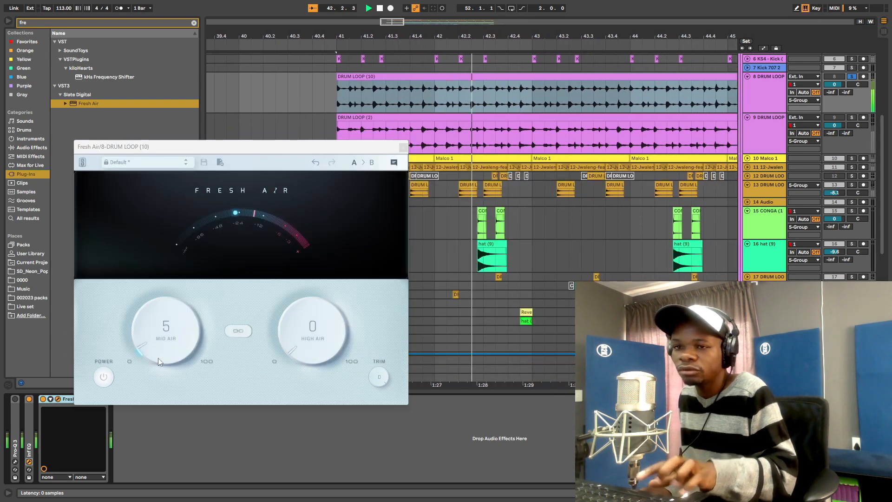
- Adjust Fresh Air's High Air, bring Mid Air down to 4, and close Fresh Air
key(space)
click(171, 352)
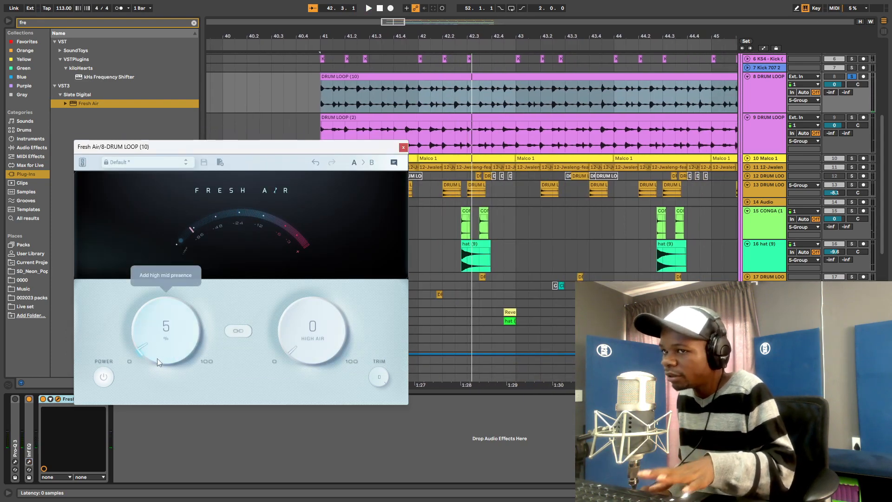
drag(304, 356, 294, 350)
key(space)
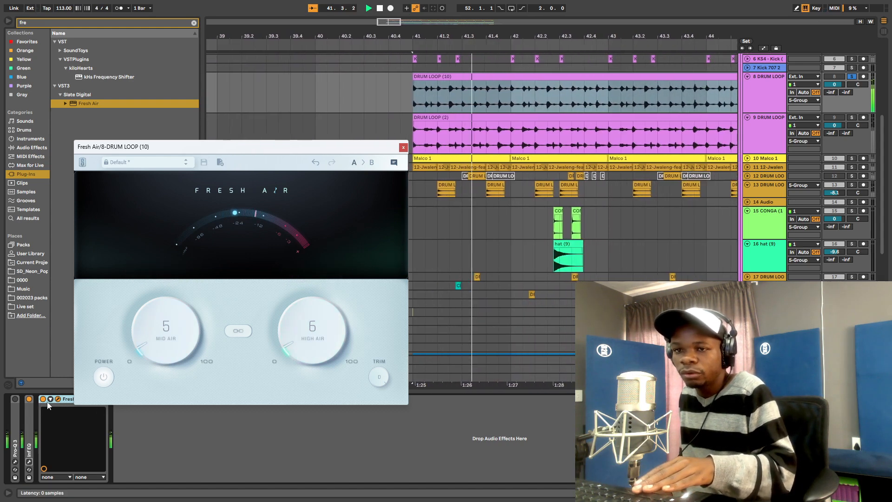
drag(169, 352, 166, 351)
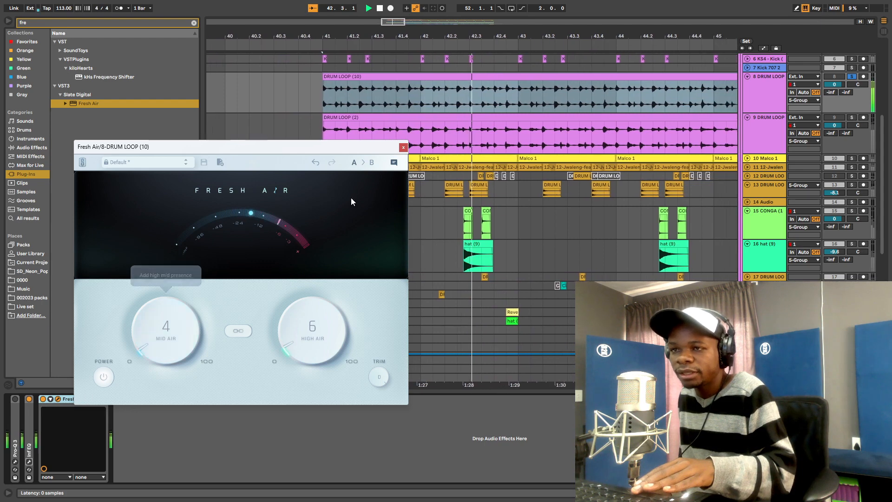
scroll(322, 326, down, 3)
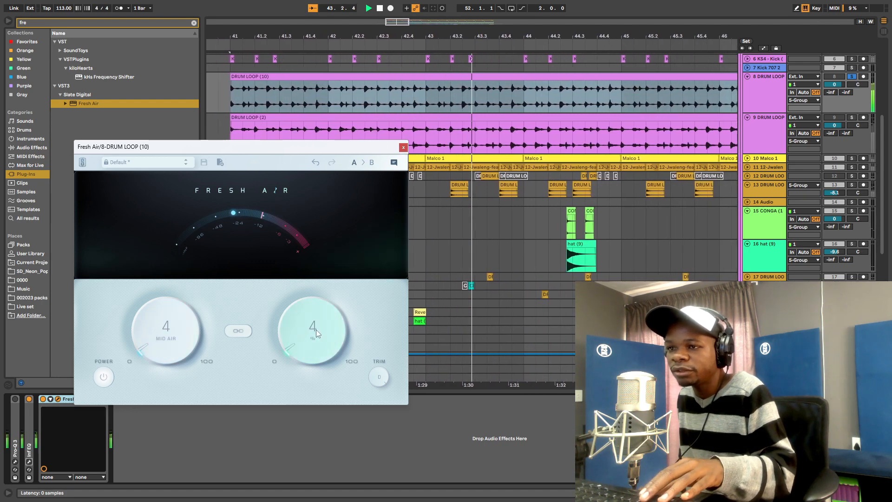
click(403, 147)
key(space)
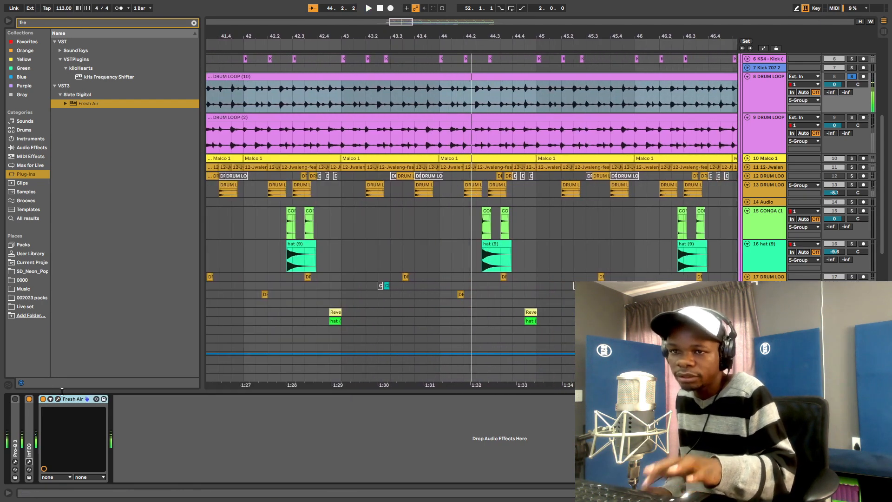
- Fold Fresh Air and A/B Inf EQ and Fresh Air from bar 41, leaving both on
double_click(68, 401)
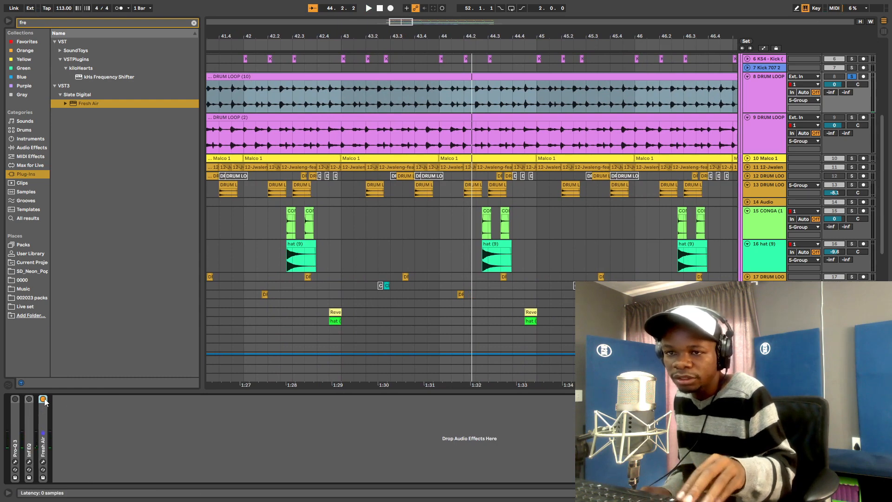
click(29, 399)
click(43, 399)
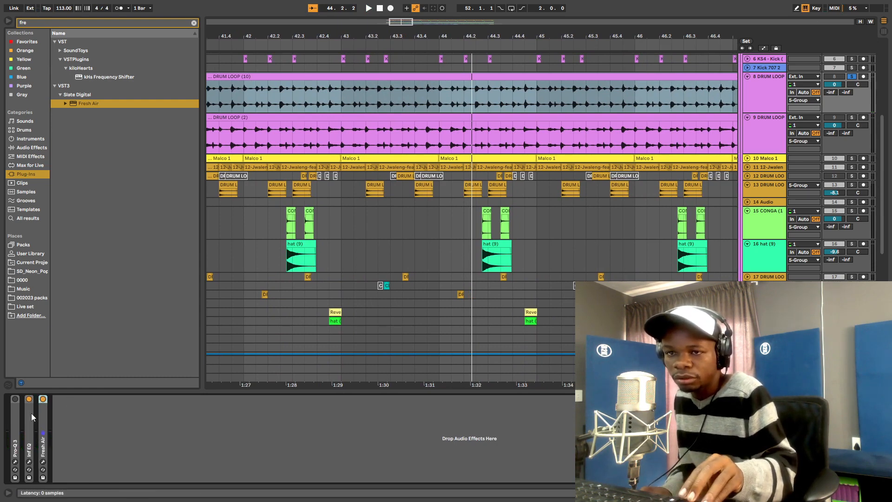
key(space)
click(27, 400)
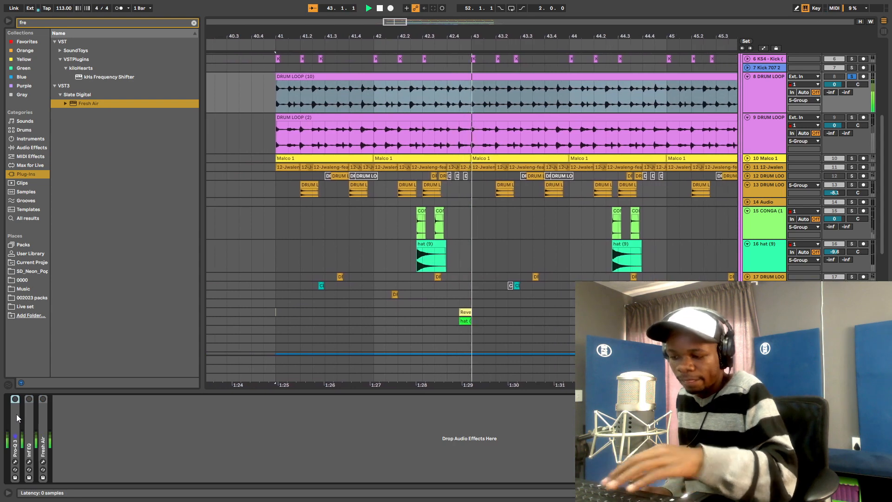
click(29, 399)
key(space)
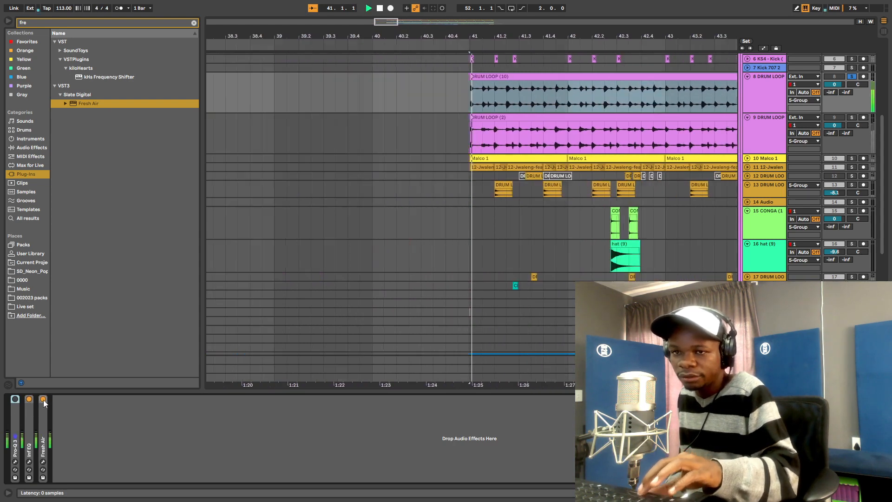
click(45, 398)
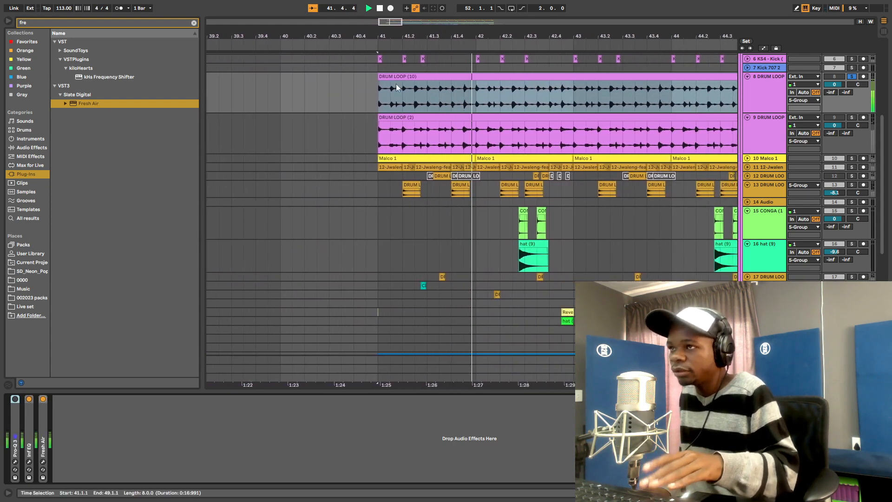
- Select the 8 DRUM LOOP track and clear the browser search text
click(752, 97)
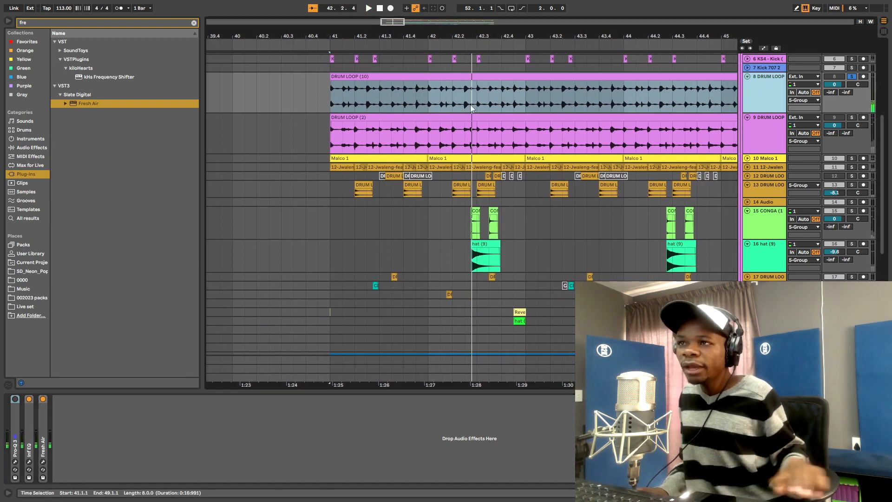
click(29, 24)
key(BackSpace)
key(BackSpace)
key(BackSpace)
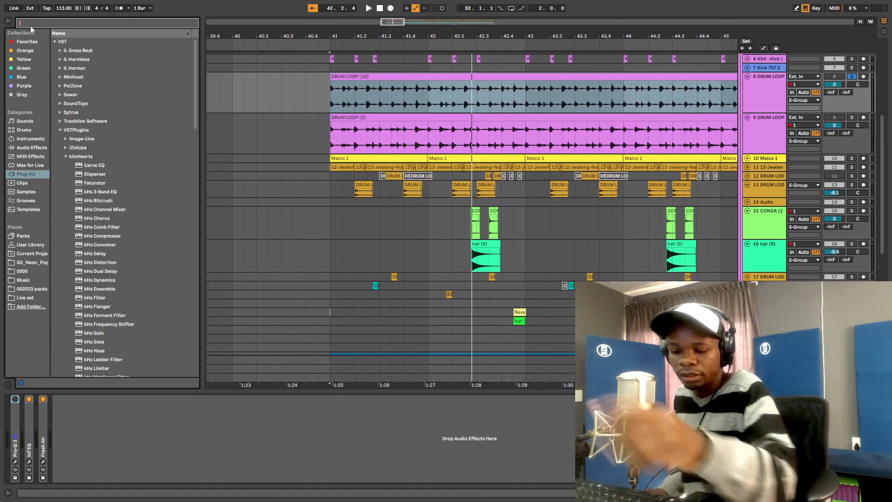
- Load kHs Transient Shaper via a 'tra' search, set Sustain to 15 % with Attack at 0 %, and close it
text(tra)
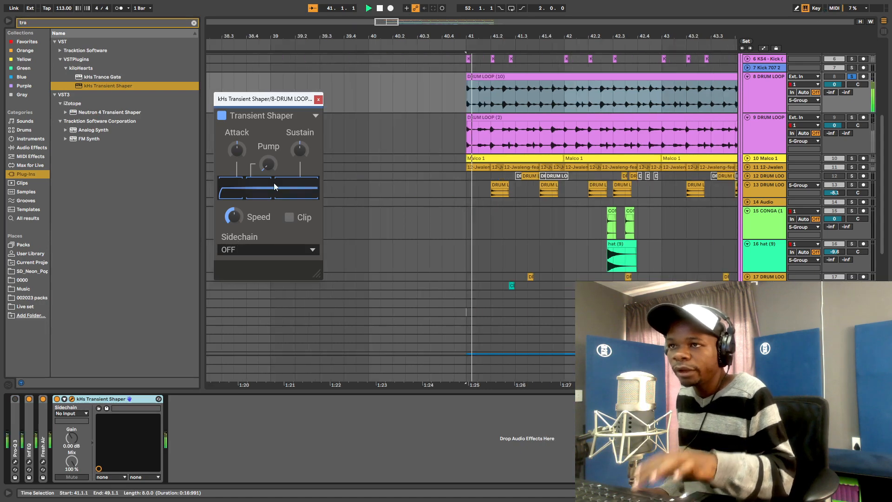
drag(276, 105, 451, 96)
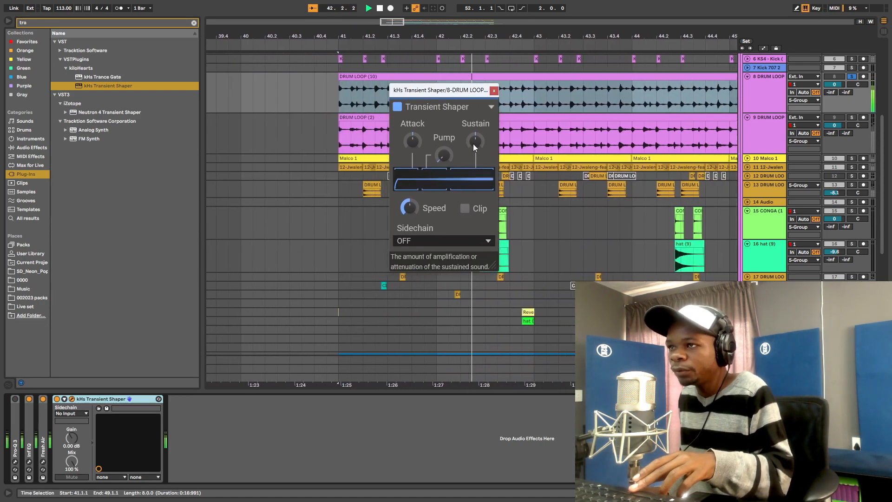
drag(473, 143, 475, 167)
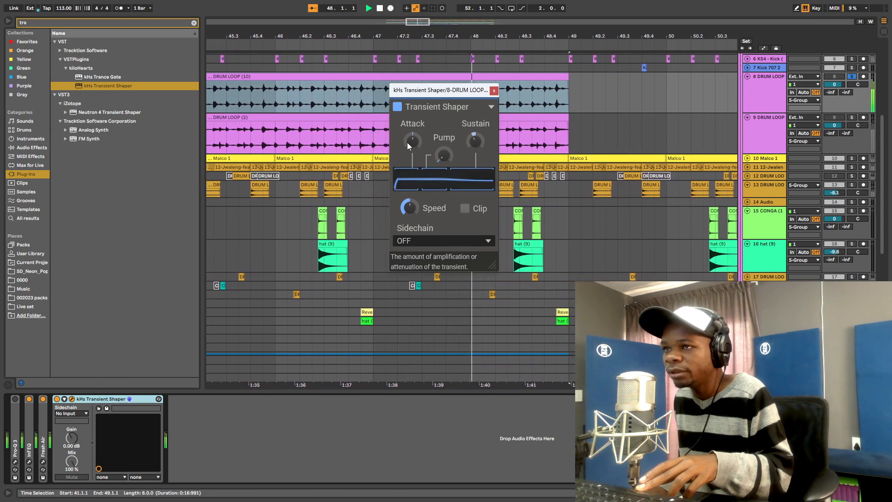
drag(412, 141, 413, 141)
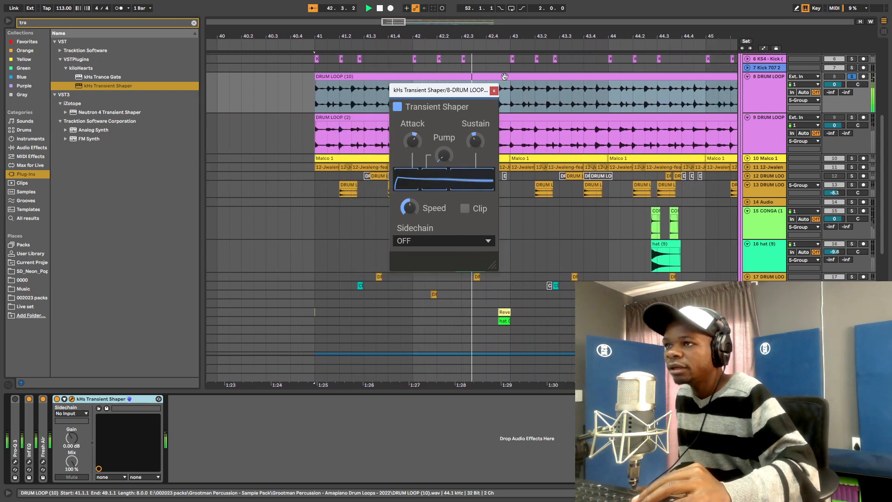
click(495, 91)
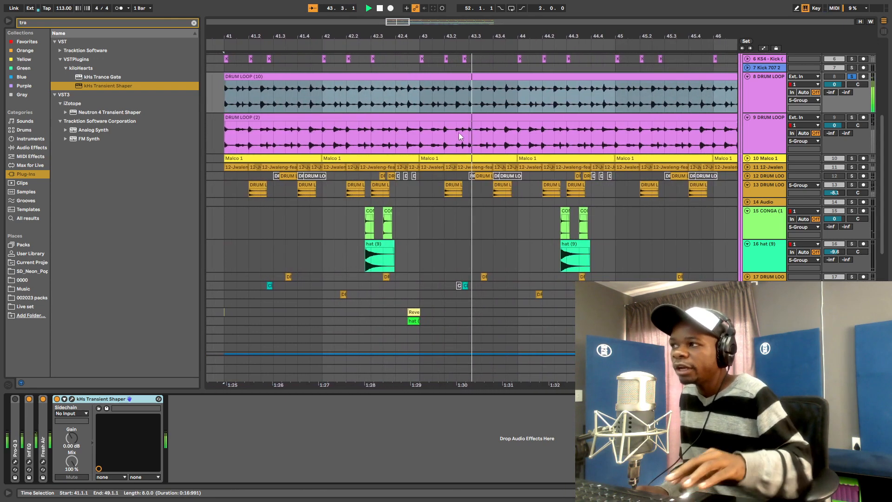
- Add Live's Utility device from Audio Effects > Utilities after kHs Transient Shaper
click(31, 148)
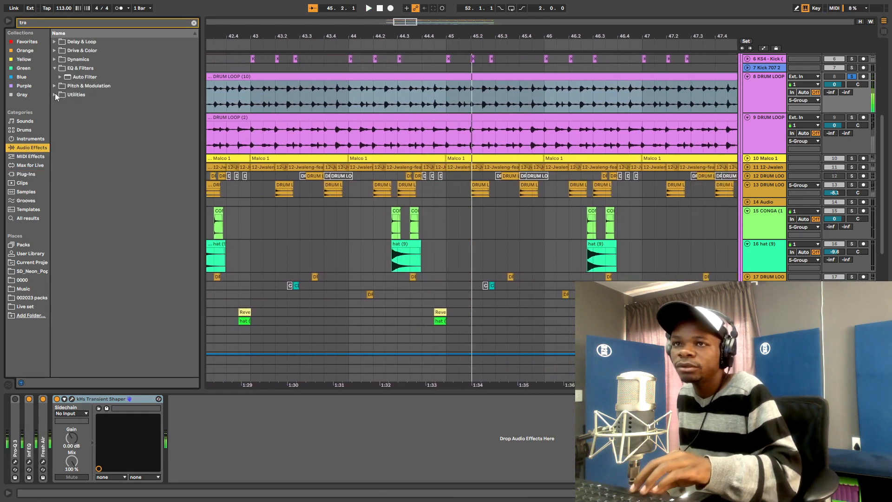
click(54, 94)
key(space)
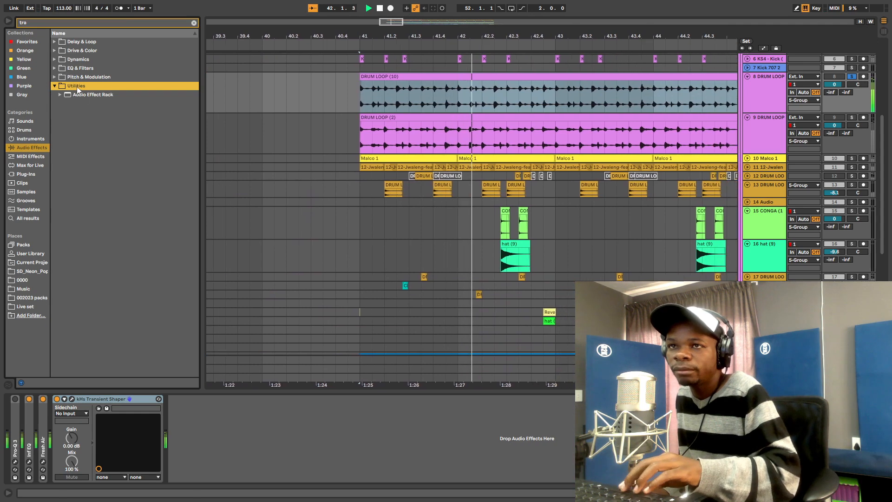
click(194, 23)
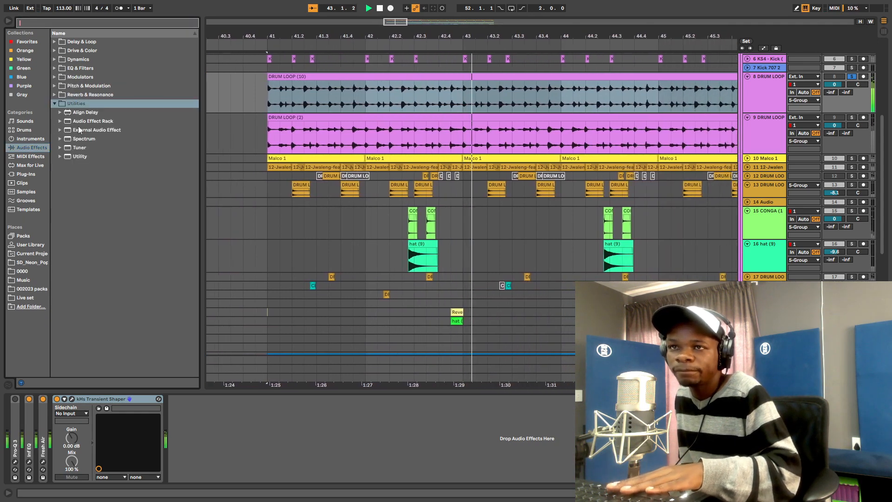
click(79, 155)
drag(182, 436, 183, 437)
key(space)
key(space)
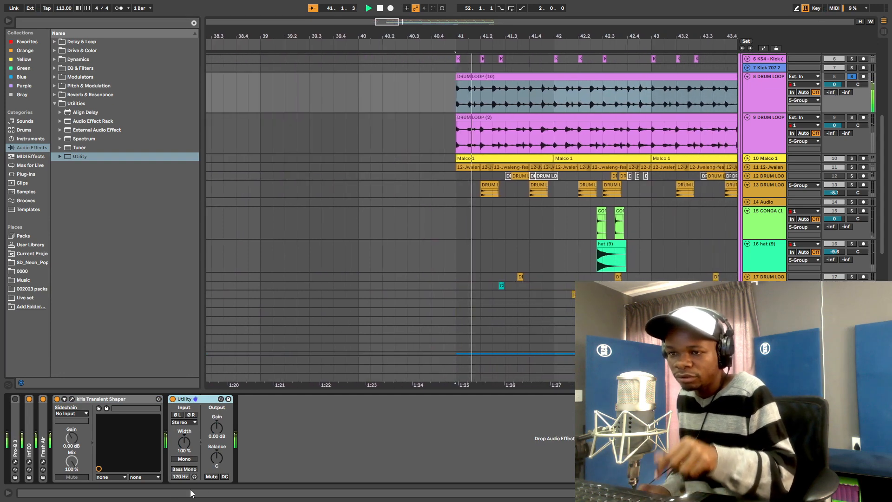
- Enable Utility's Bass Mono at 92.2 Hz, set Width to 149 %, and fold the device
click(182, 473)
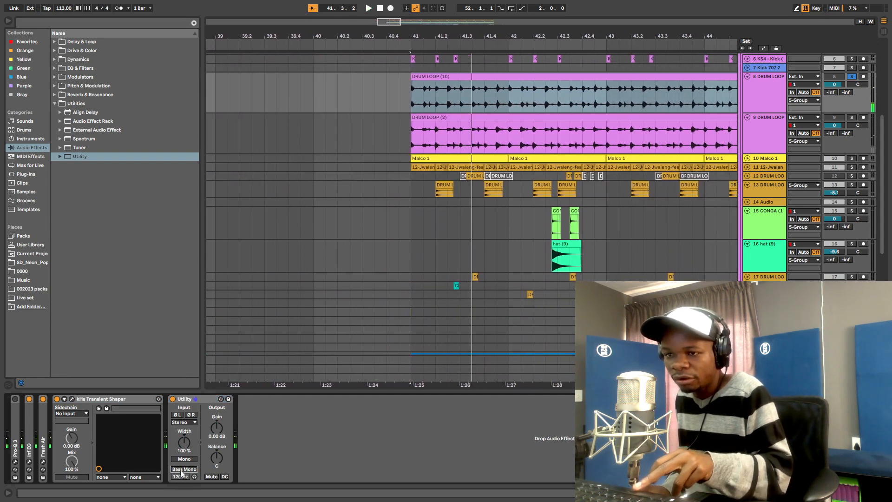
drag(181, 476, 180, 486)
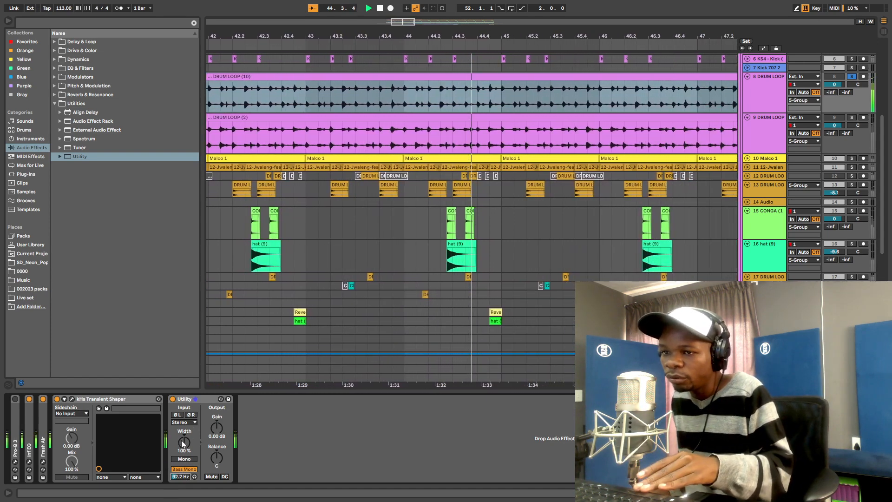
drag(183, 444, 183, 423)
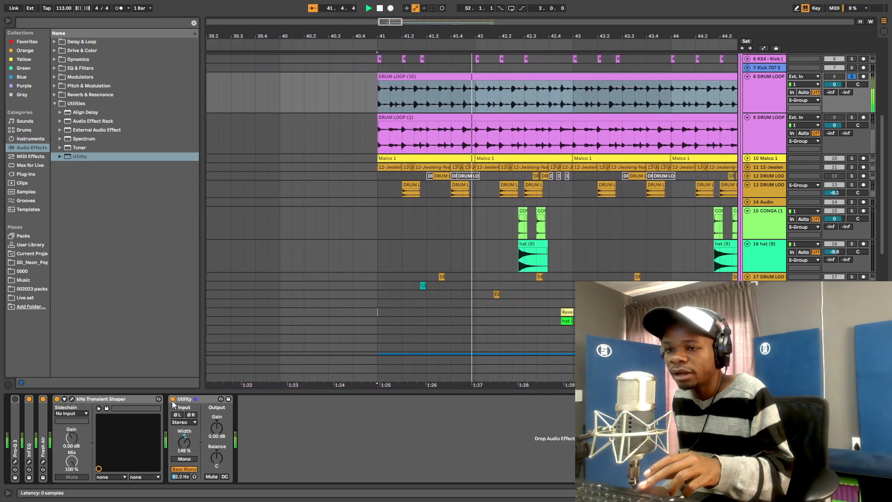
key(space)
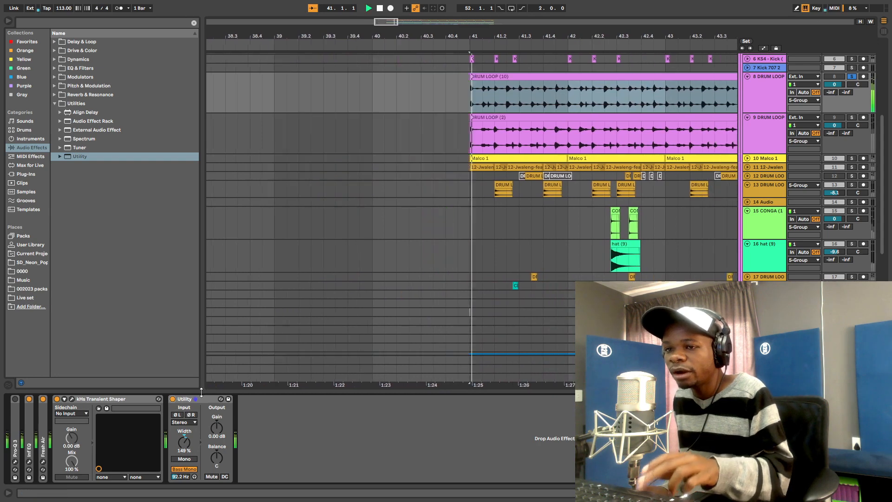
double_click(185, 400)
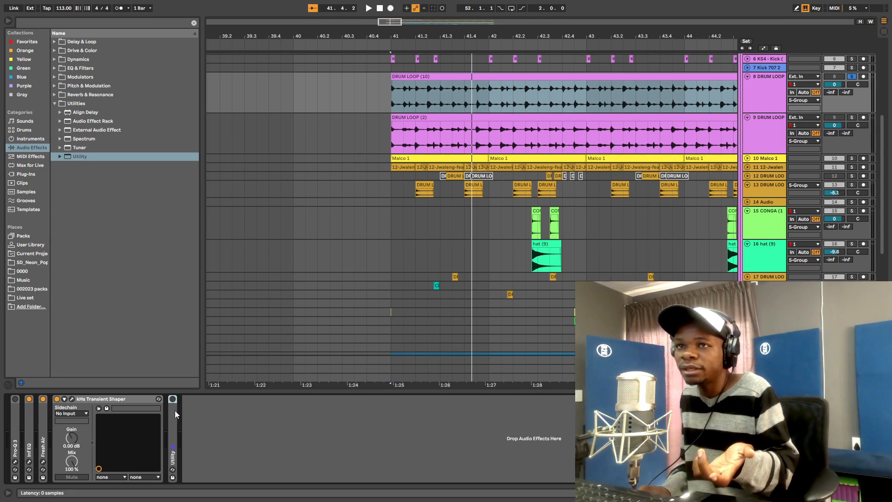
- Search 'imag' and select Ozone 10 Imager in the iZotope, Inc. plug-in folder
click(52, 24)
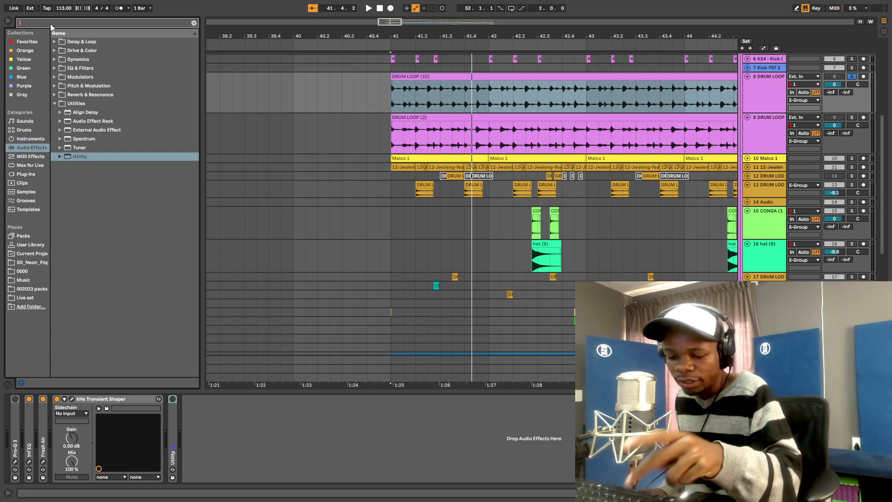
text(i)
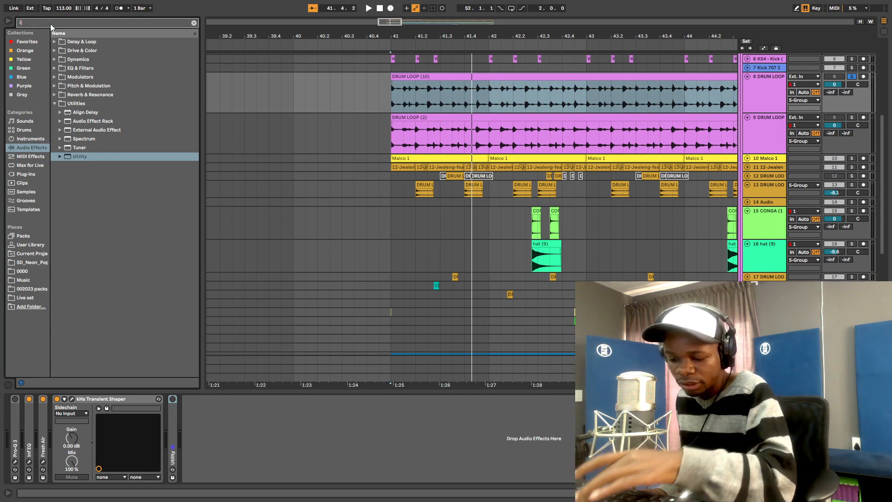
text(m)
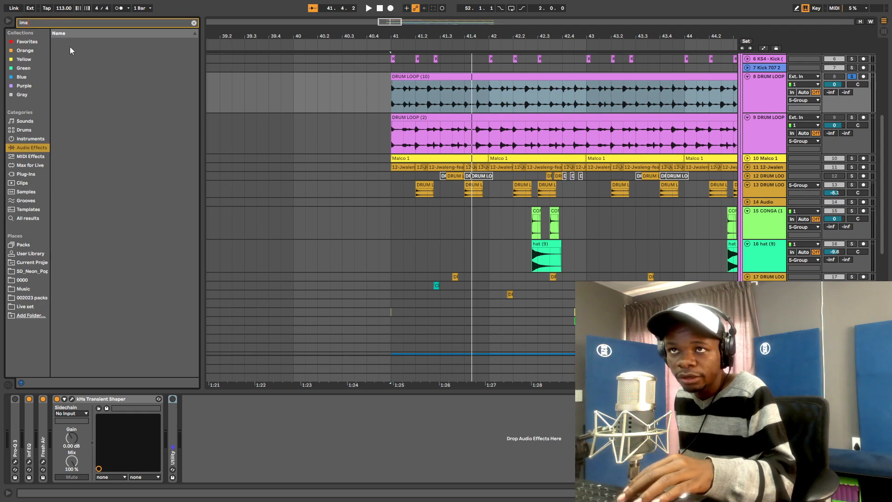
text(ager)
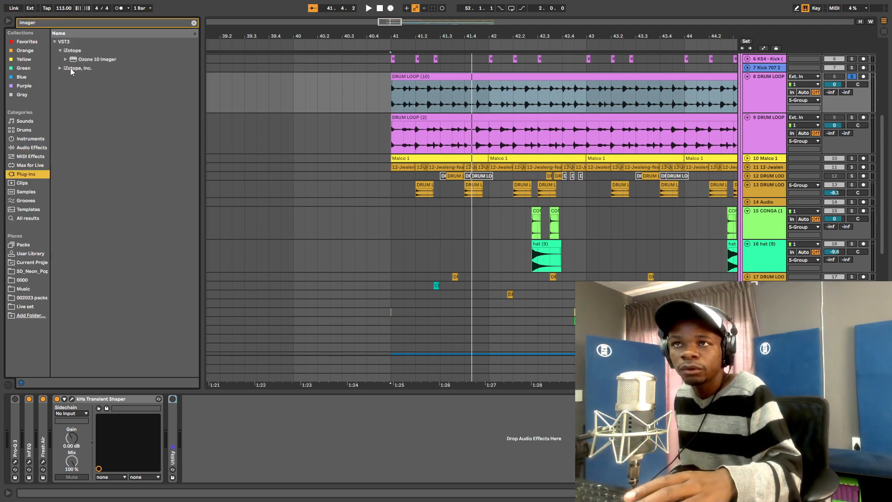
click(62, 68)
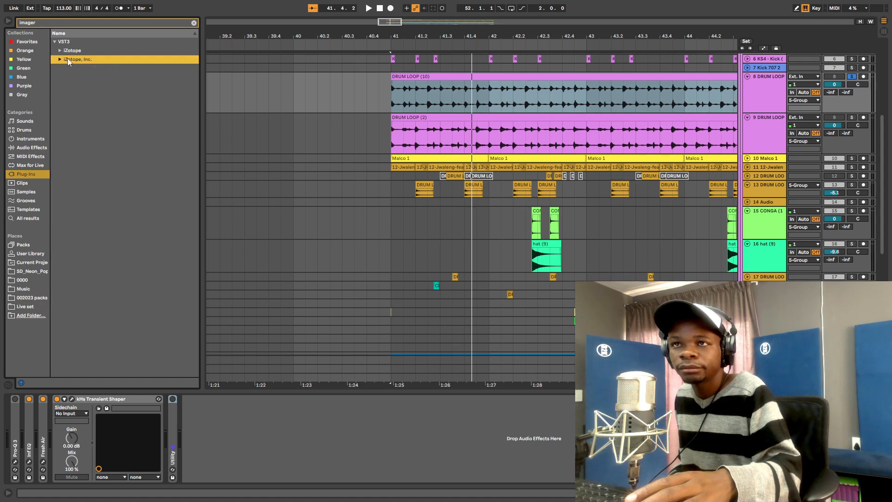
click(60, 58)
click(83, 68)
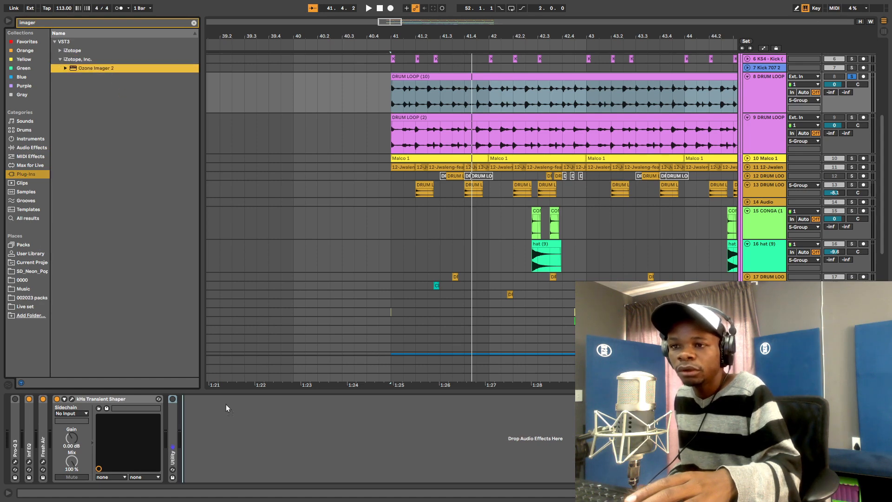
drag(230, 444, 113, 95)
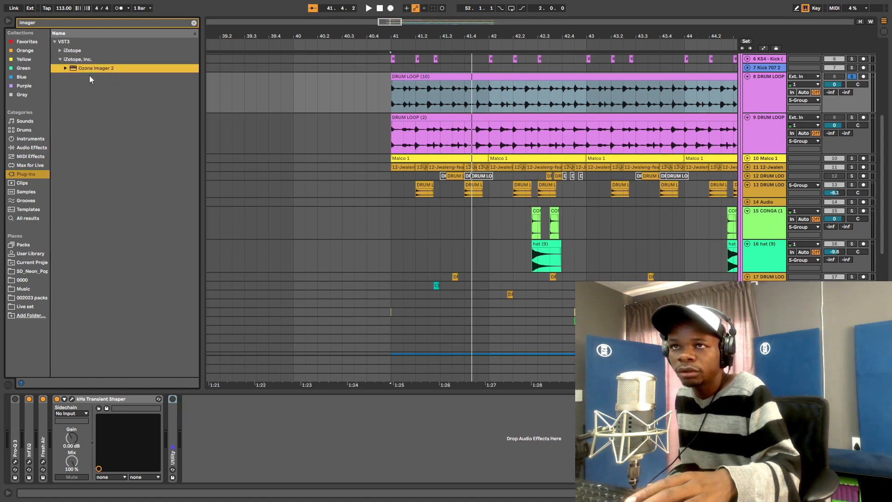
click(60, 51)
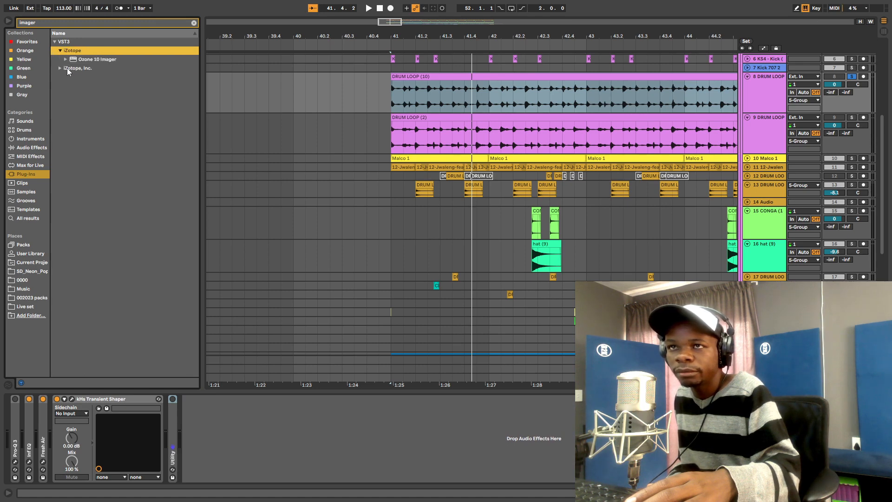
click(81, 60)
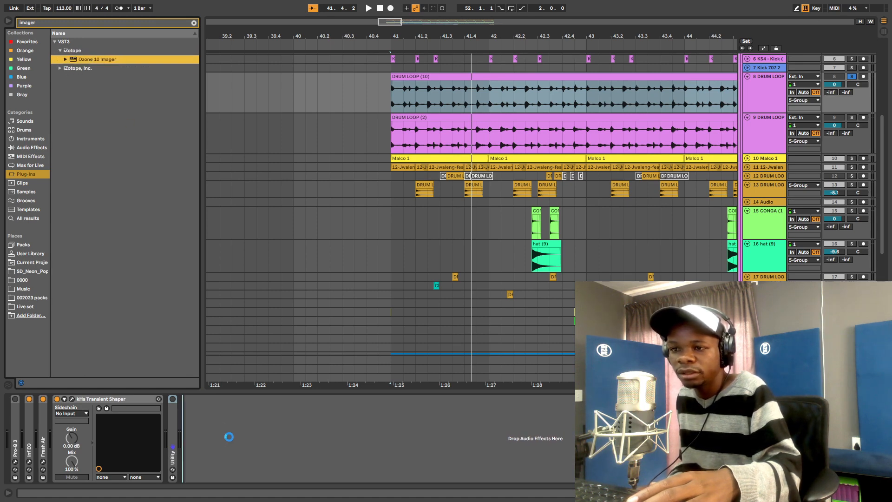
- Add Ozone 10 Imager to the drum loop and split it into two bands at 269 Hz
drag(229, 435, 228, 435)
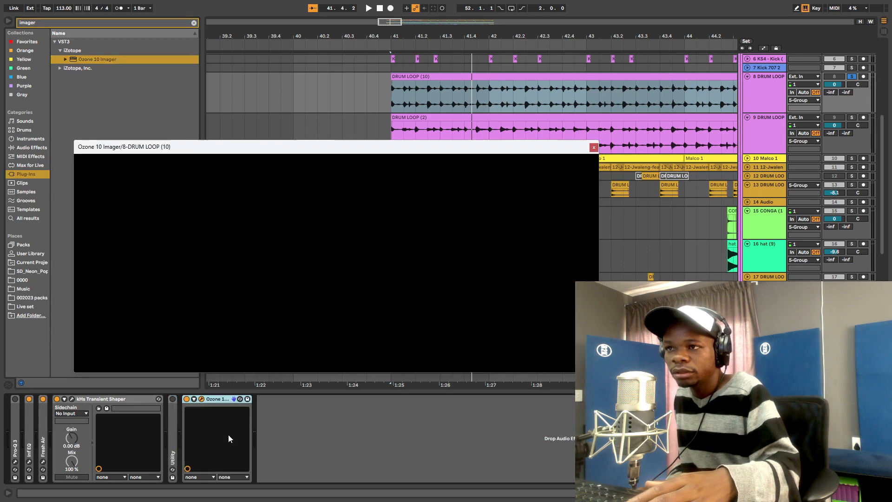
key(space)
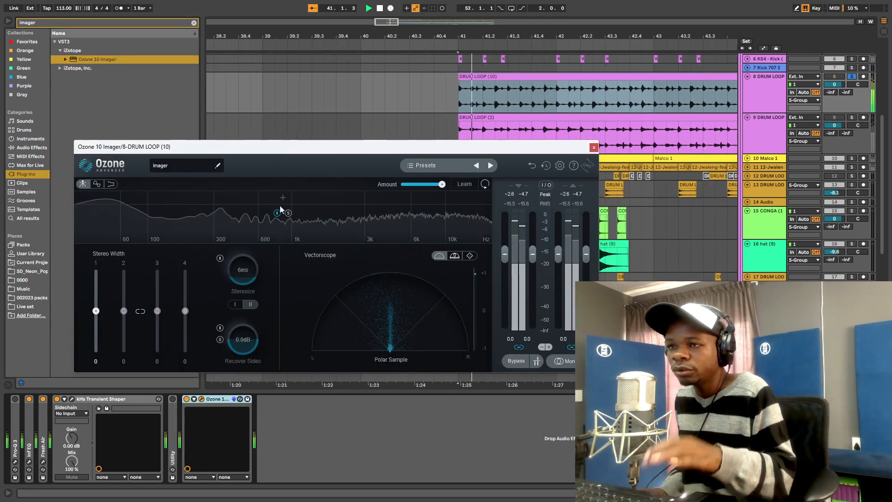
key(space)
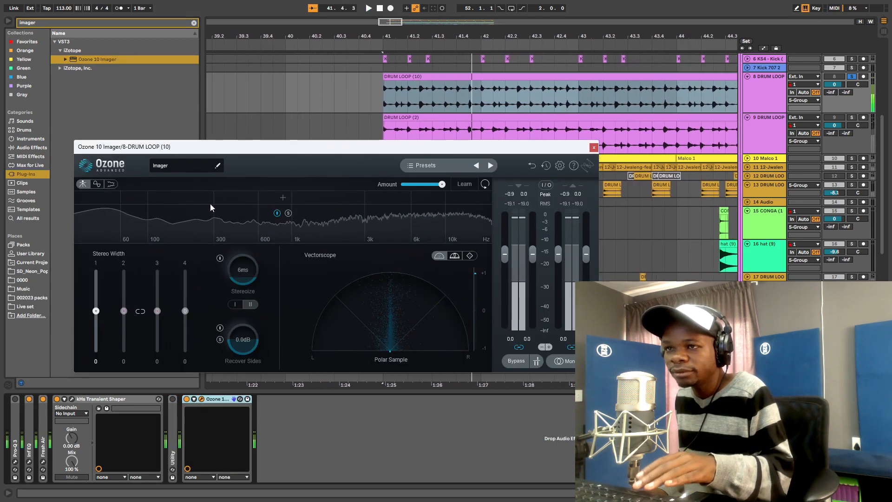
click(207, 199)
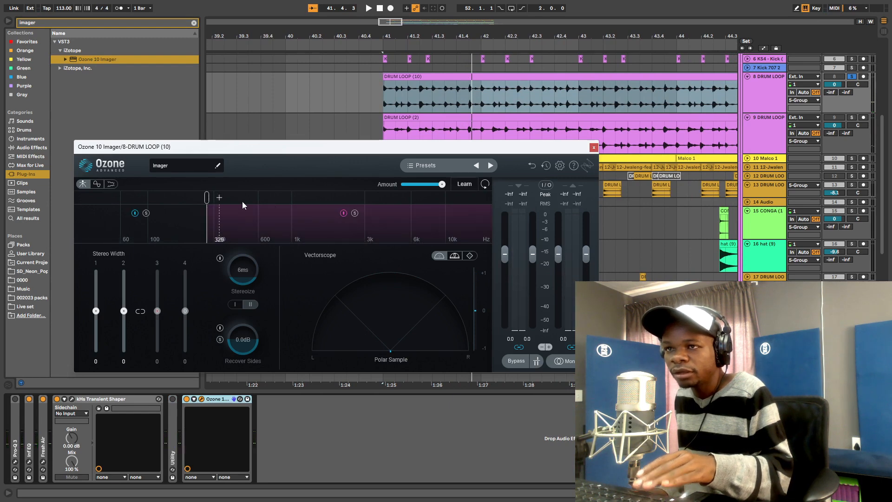
key(space)
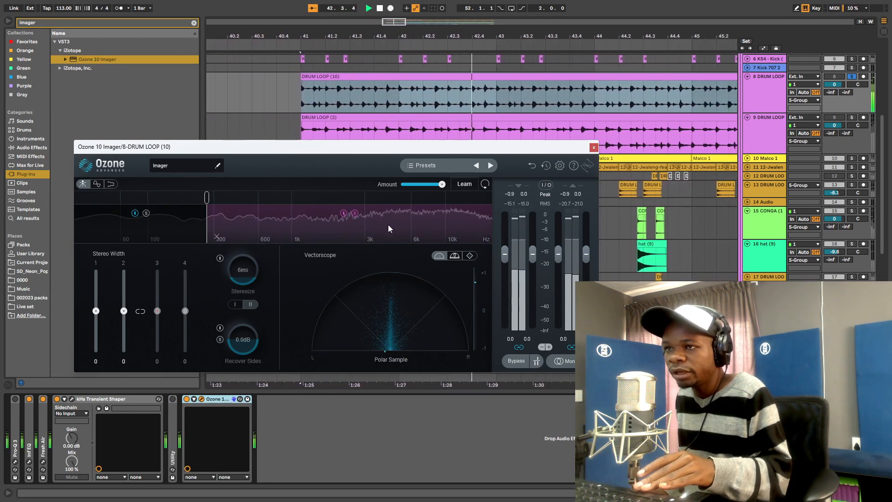
- Set the upper band's Stereo Width to 28, enable Stereoize, trim input gain, and close Ozone
drag(123, 311, 134, 293)
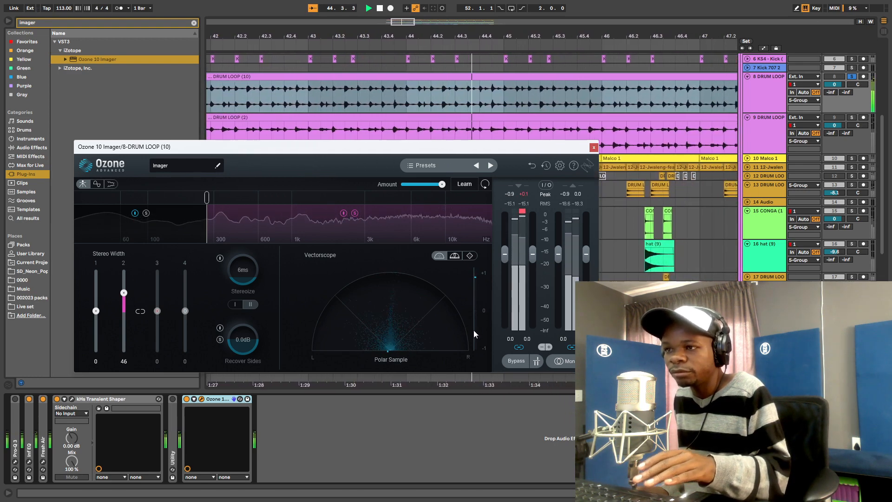
drag(124, 297, 125, 303)
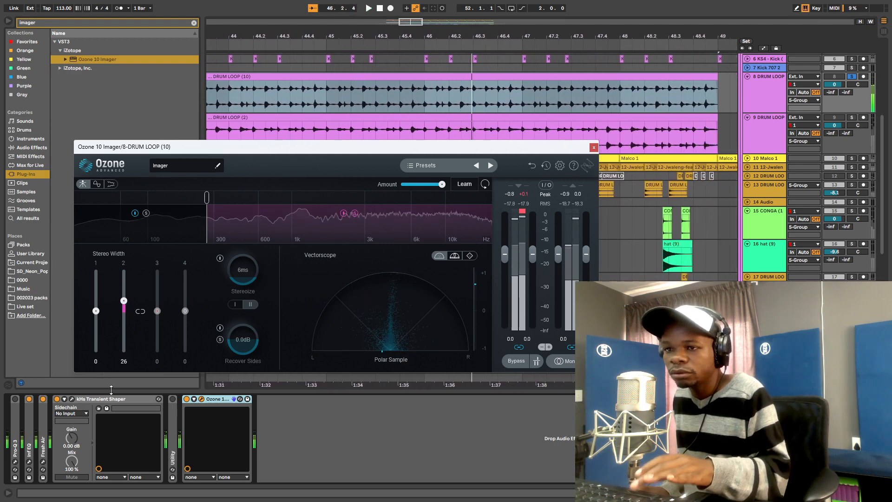
key(space)
key(space)
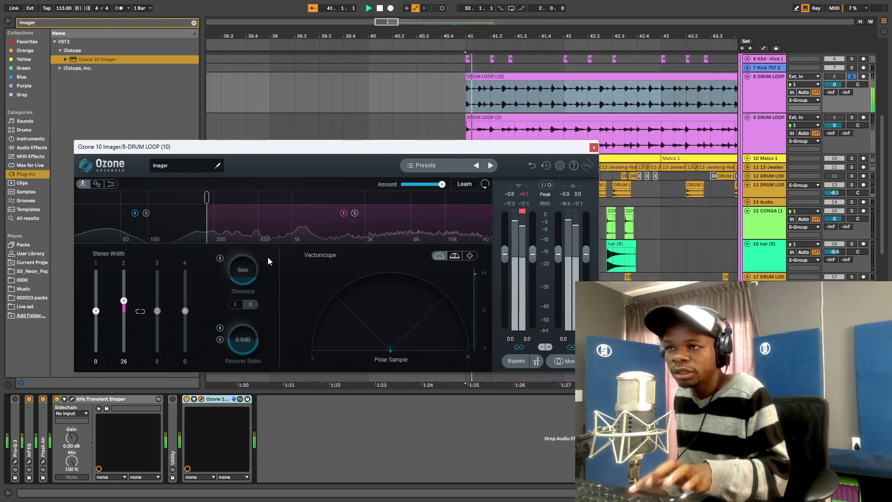
drag(124, 300, 124, 300)
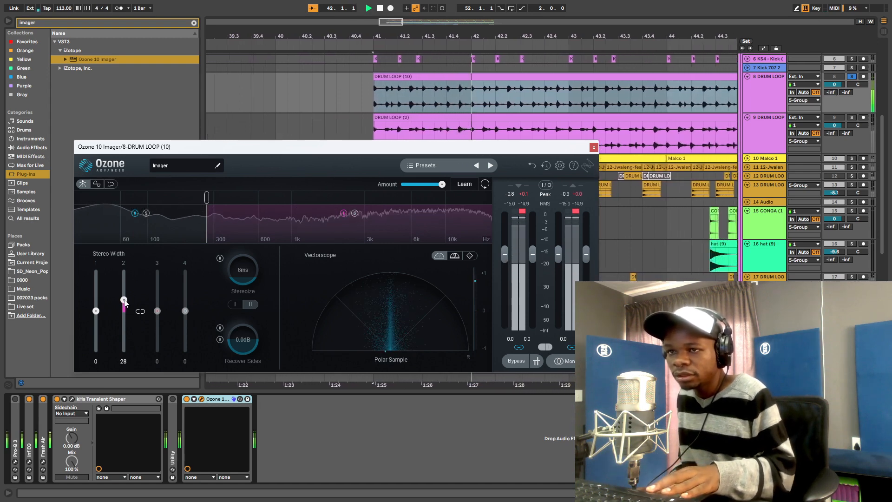
click(220, 259)
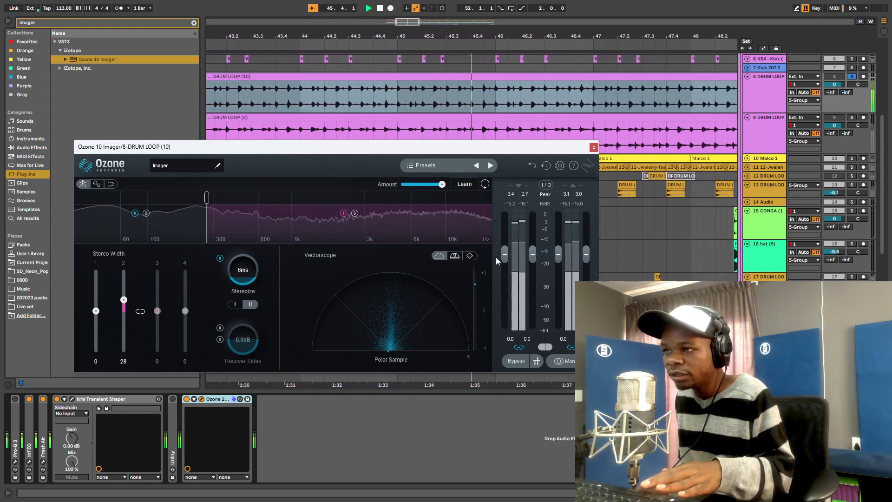
drag(505, 256, 504, 257)
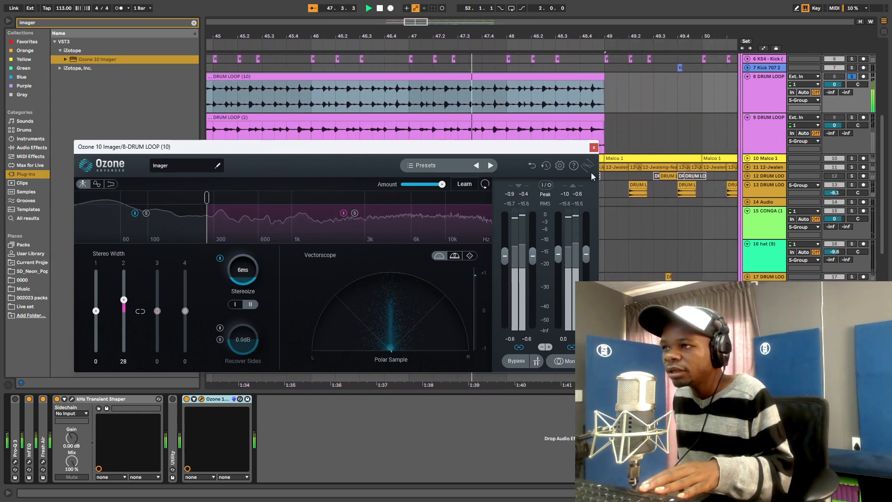
click(594, 148)
key(space)
key(space)
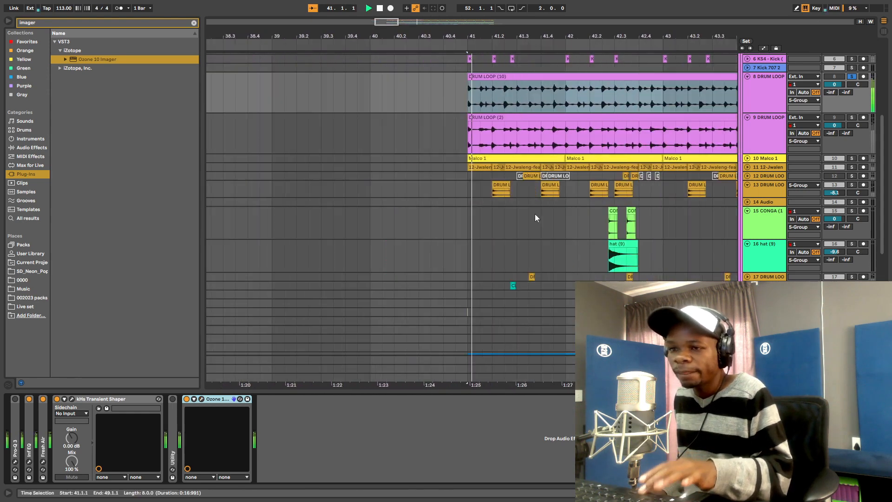
- A/B Ozone, delete Utility, fold Transient Shaper and Ozone, then bring up the Transient Shaper window
click(186, 399)
click(187, 399)
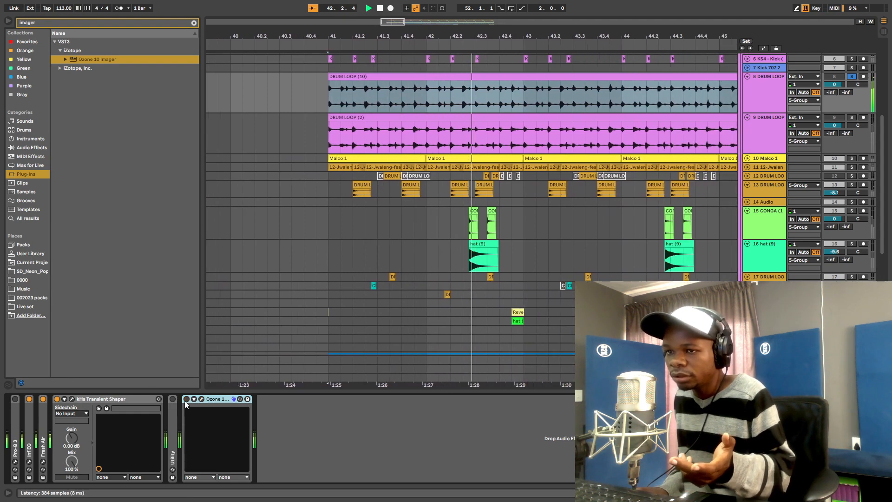
key(space)
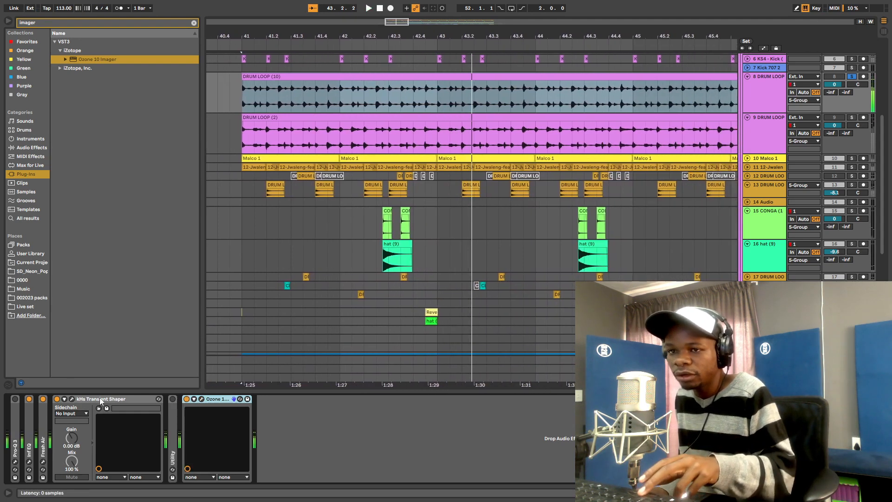
double_click(100, 398)
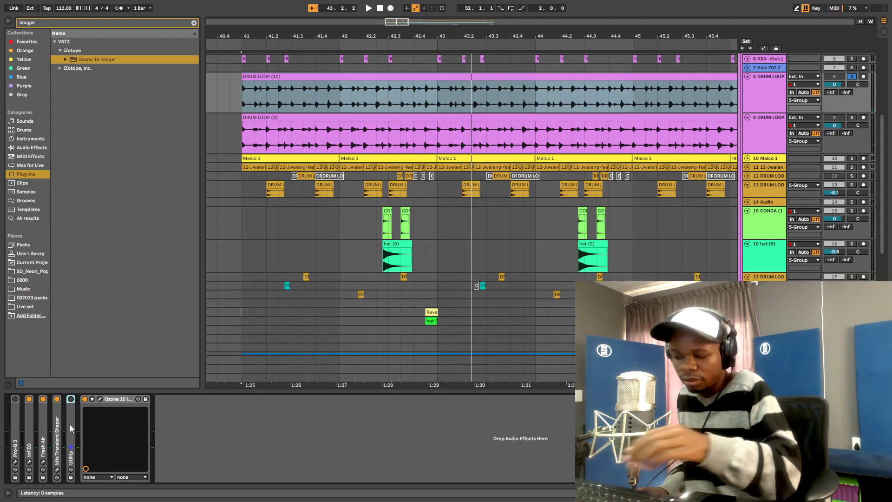
key(Delete)
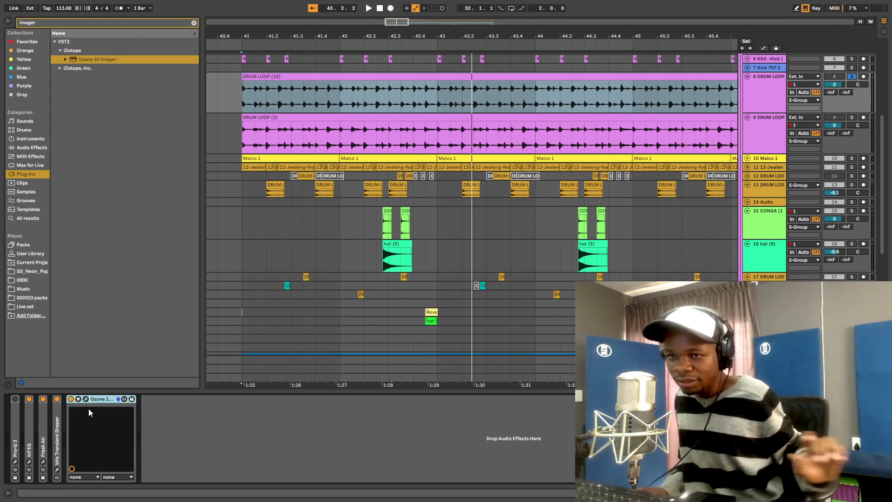
double_click(96, 398)
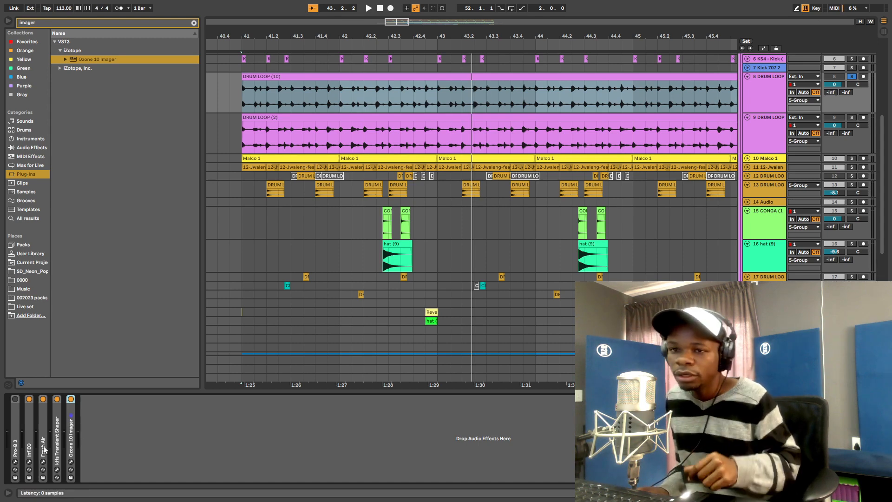
click(56, 470)
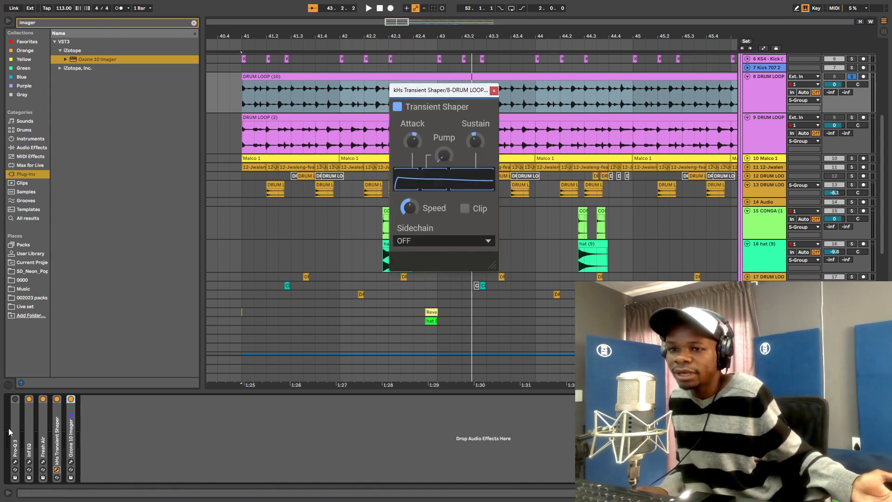
- Group Inf EQ and the following devices into an Audio Effect Rack with Ctrl+G and A/B it
click(31, 422)
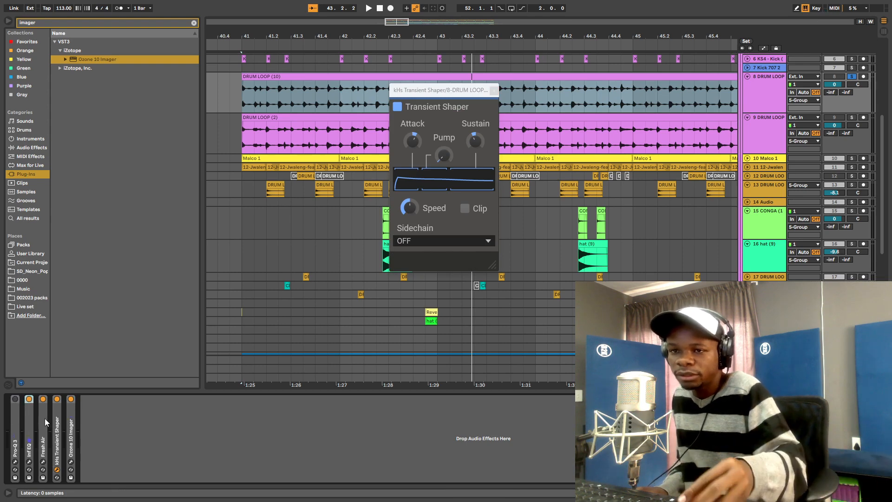
shift+click(59, 417)
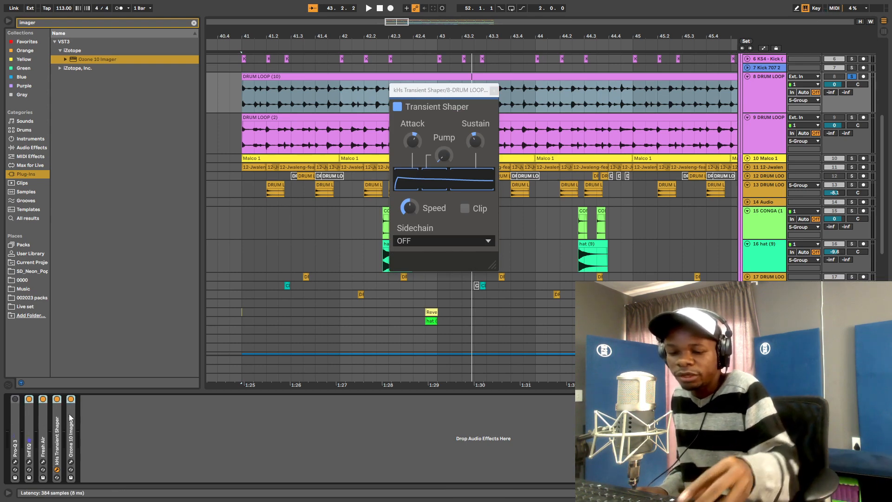
key(ctrl+g)
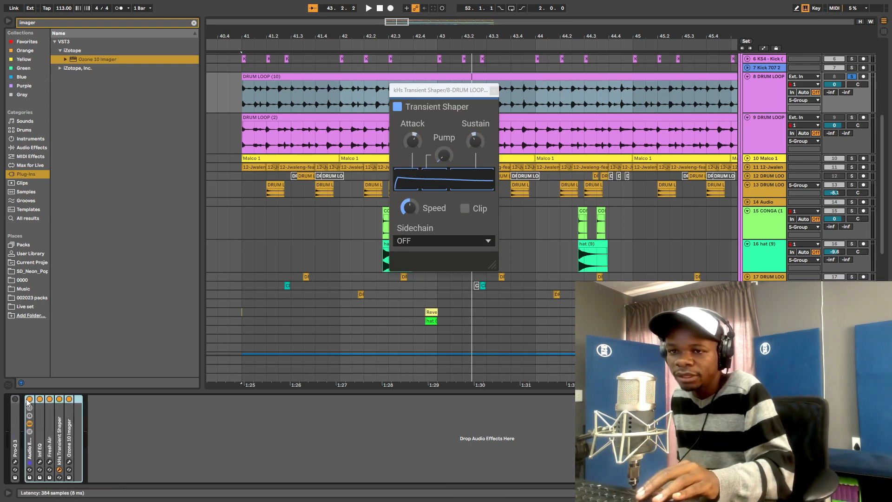
key(space)
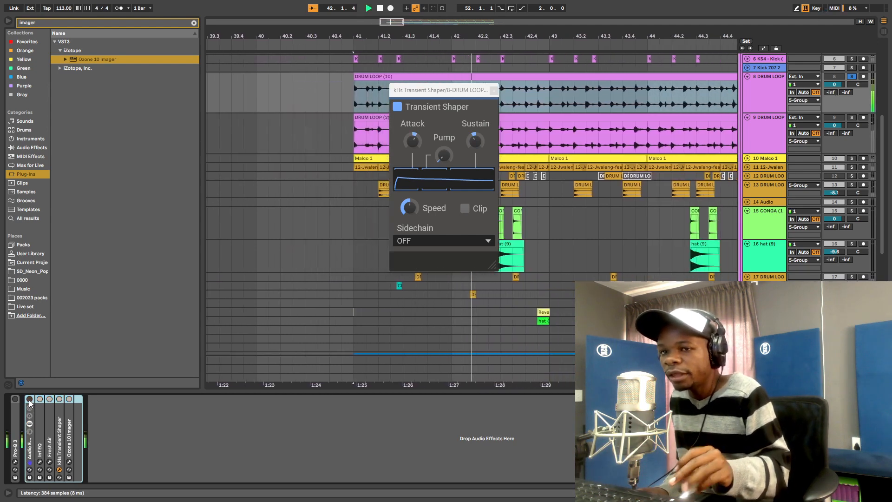
click(30, 399)
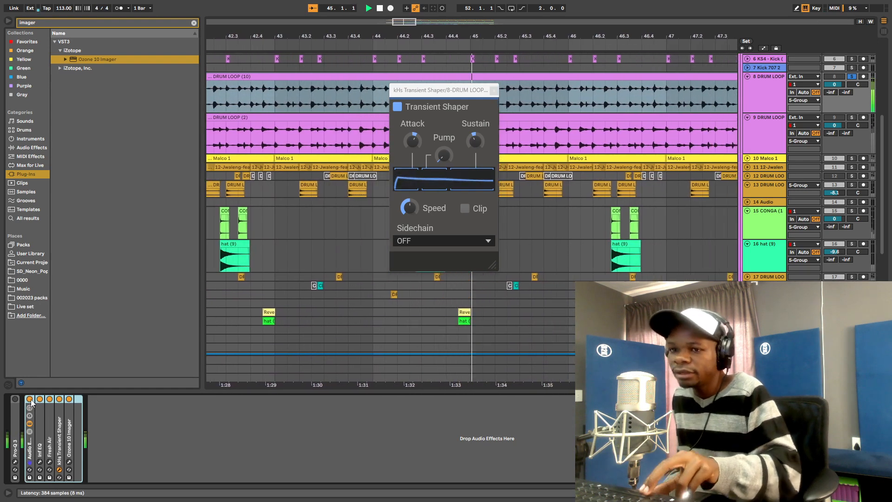
click(30, 400)
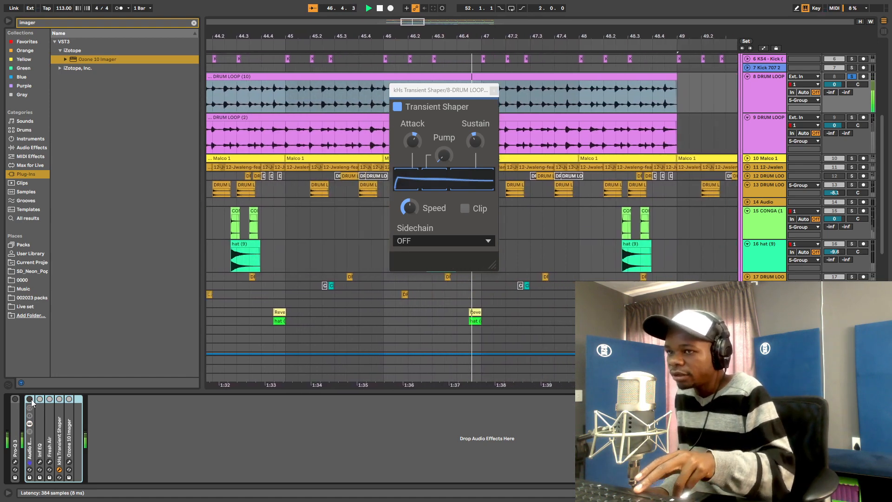
key(space)
key(space)
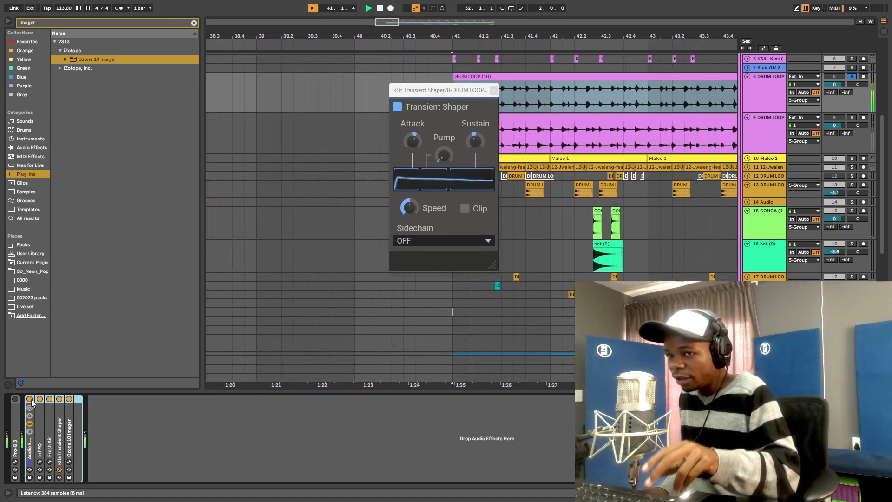
- Solo track 31 and replay the drum section
scroll(691, 142, down, 6)
scroll(839, 276, down, 1)
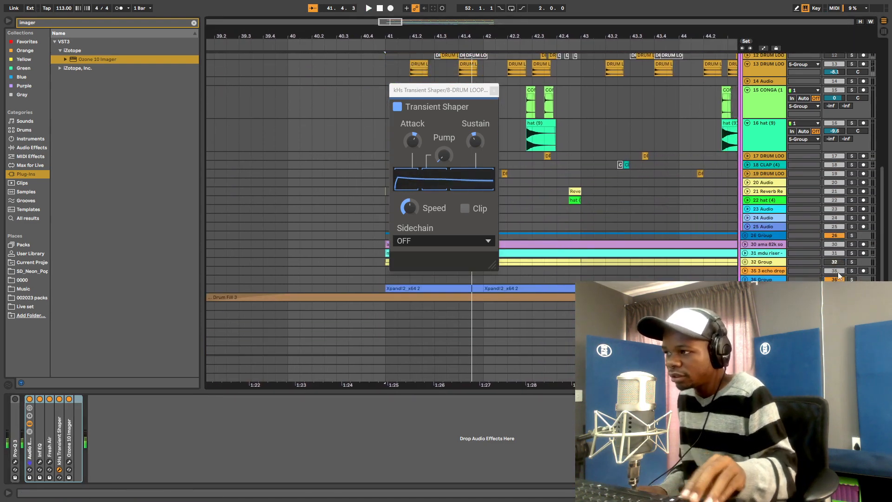
click(852, 253)
key(space)
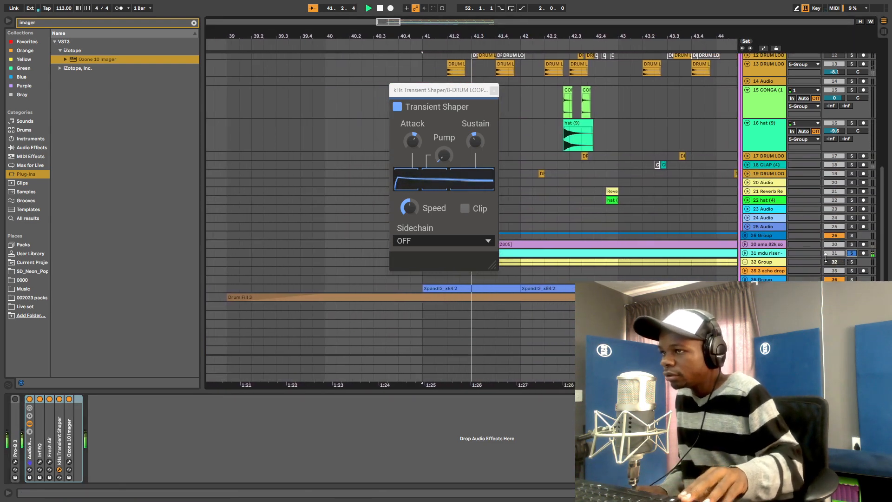
scroll(835, 242, down, 4)
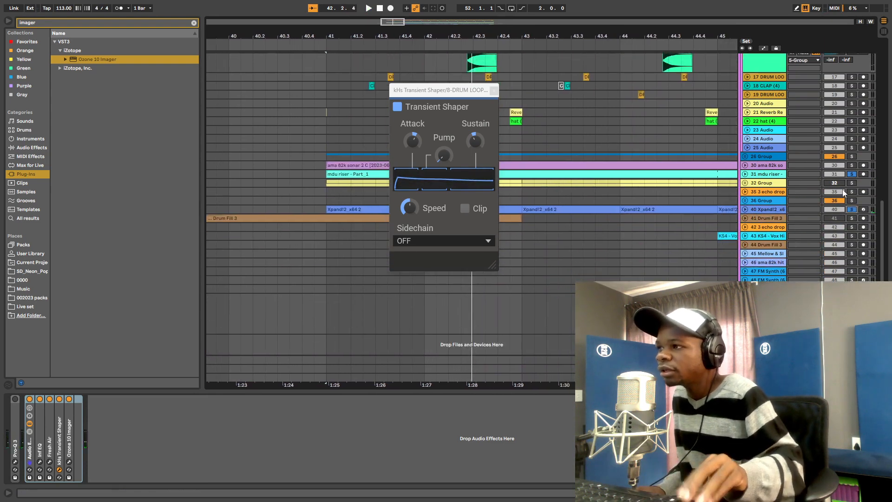
key(space)
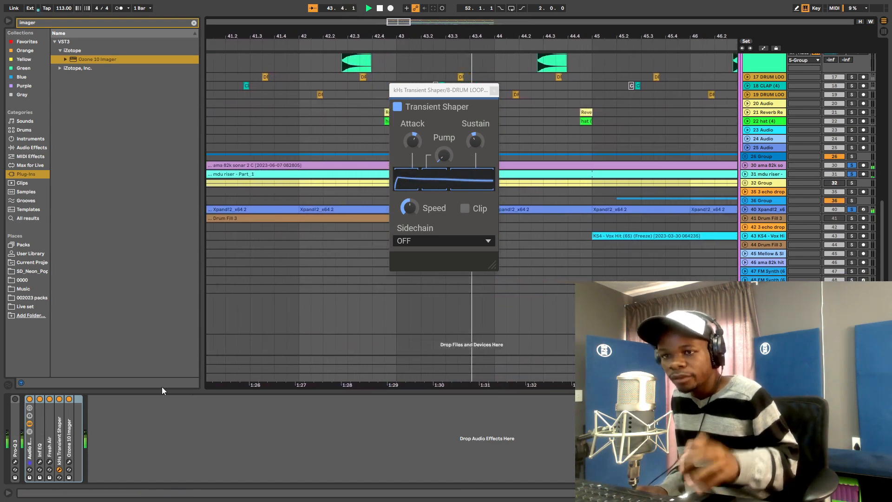
- A/B the drum loop's effect rack, leave it on, and close the Transient Shaper window
click(29, 399)
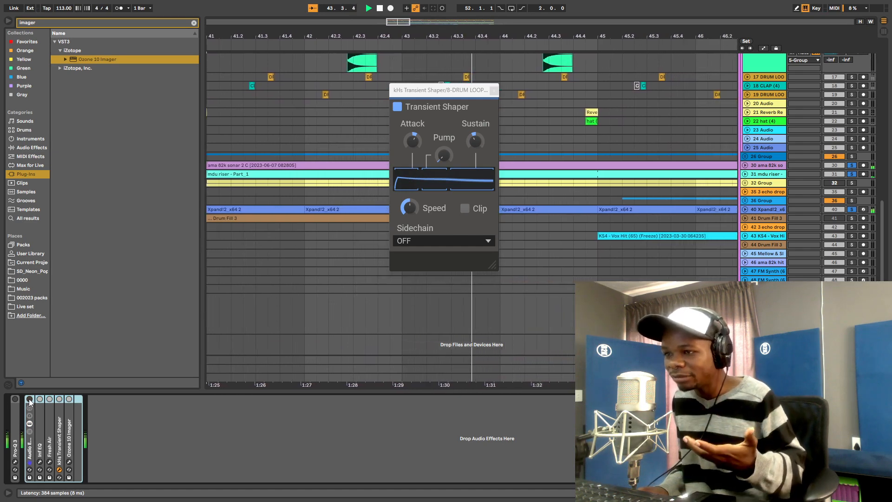
click(29, 400)
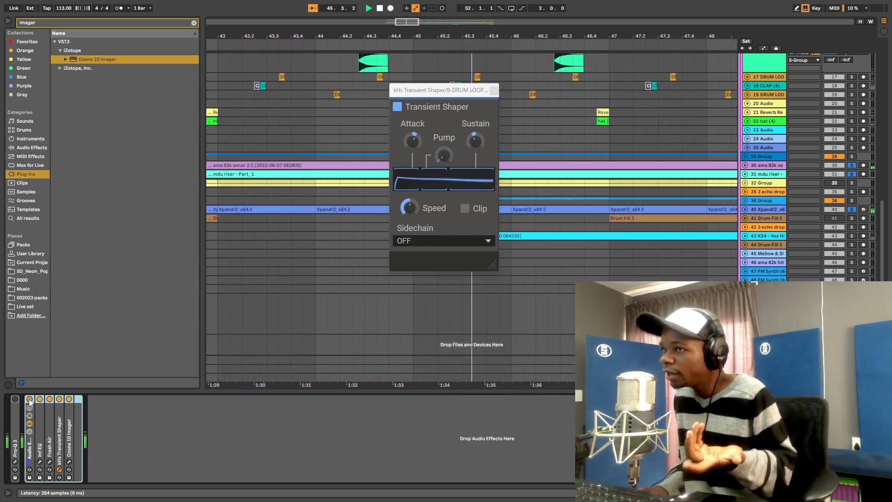
click(30, 400)
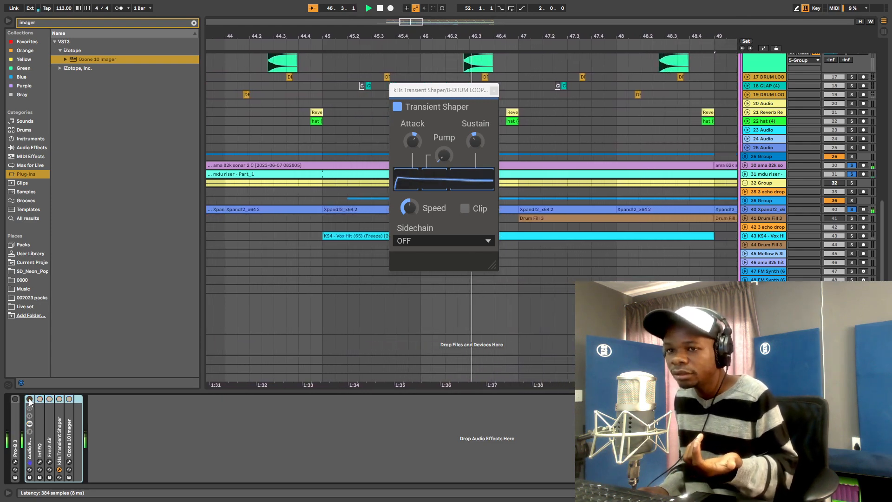
click(29, 400)
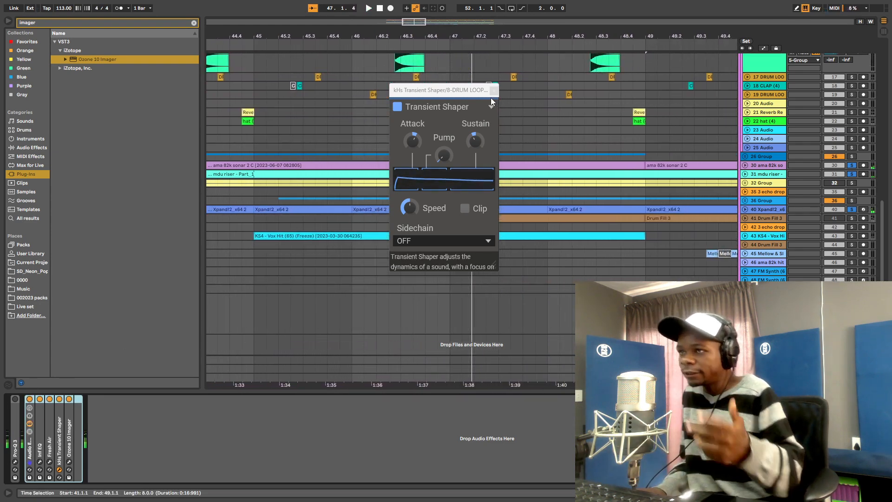
click(494, 91)
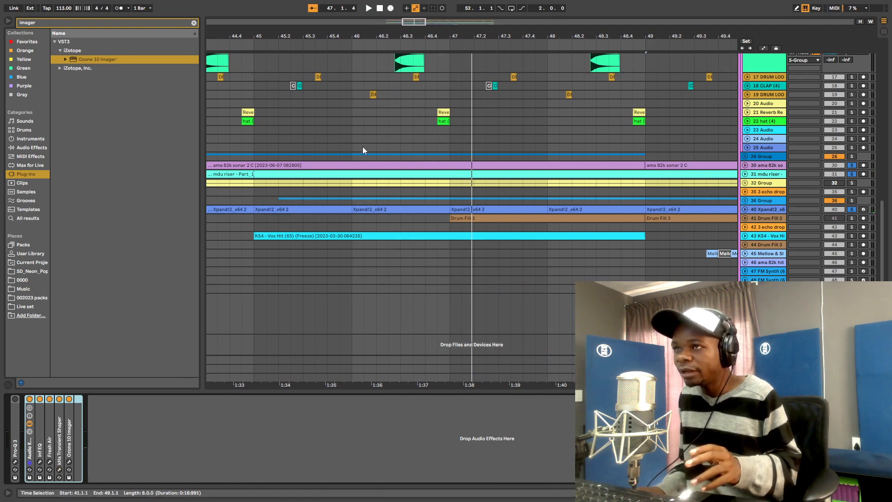
scroll(362, 150, up, 2)
drag(433, 36, 620, 247)
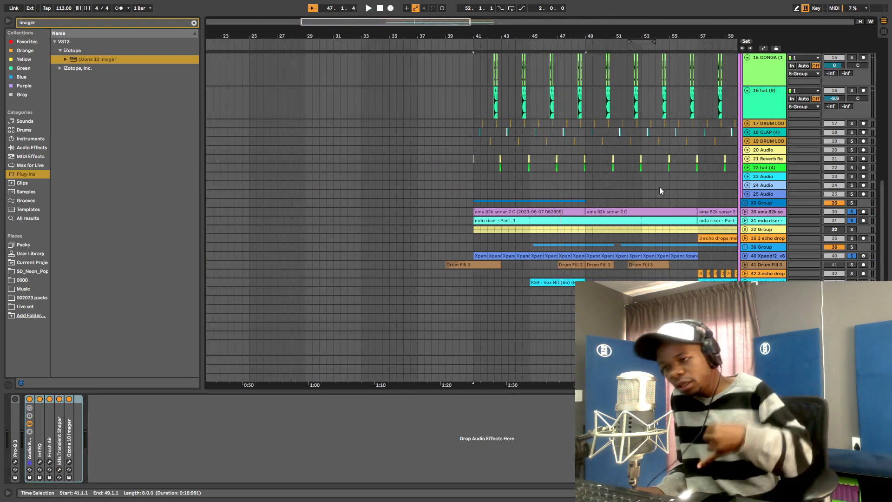
scroll(620, 258, up, 2)
scroll(620, 258, up, 4)
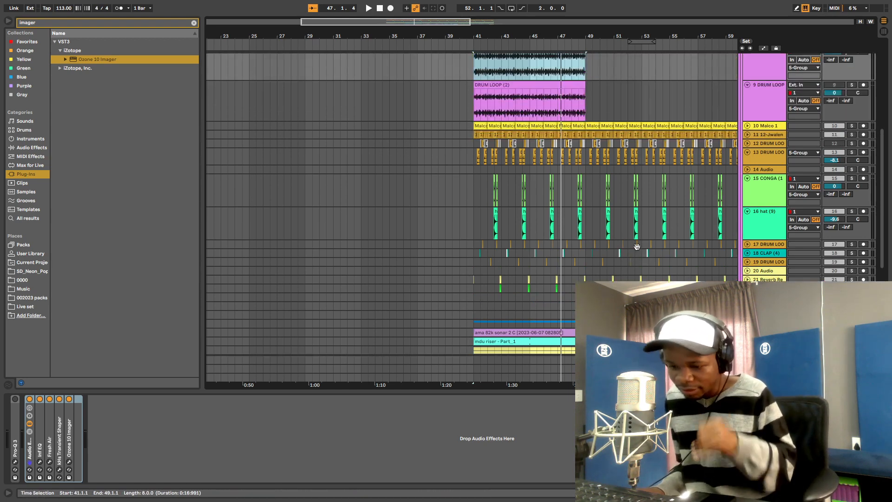
scroll(612, 246, up, 2)
scroll(584, 153, up, 2)
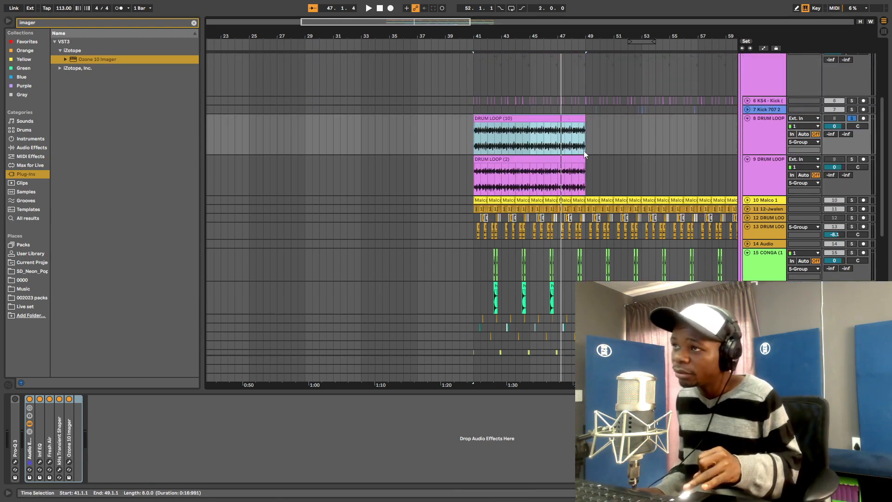
drag(524, 37, 469, 35)
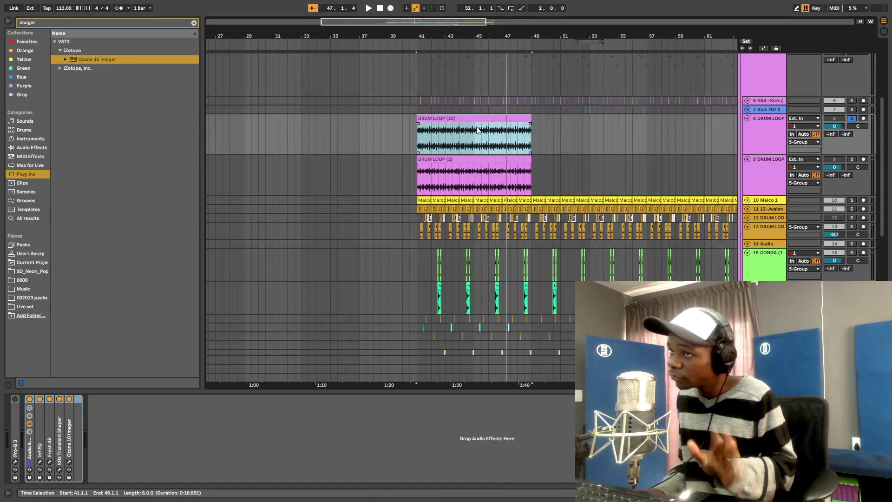
click(760, 203)
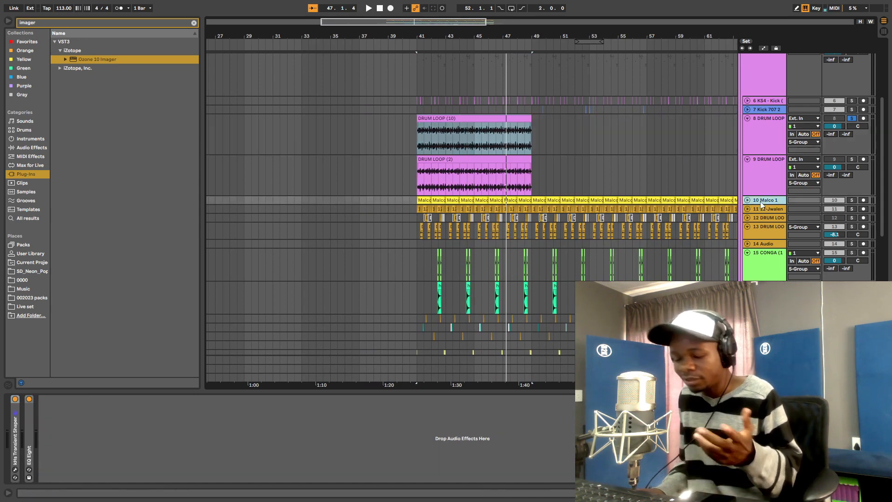
double_click(27, 440)
click(14, 469)
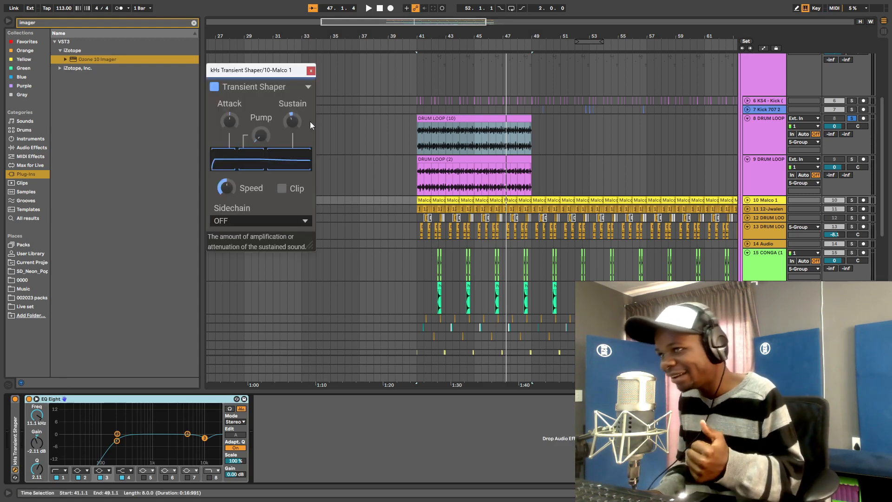
scroll(551, 106, down, 2)
key(plus)
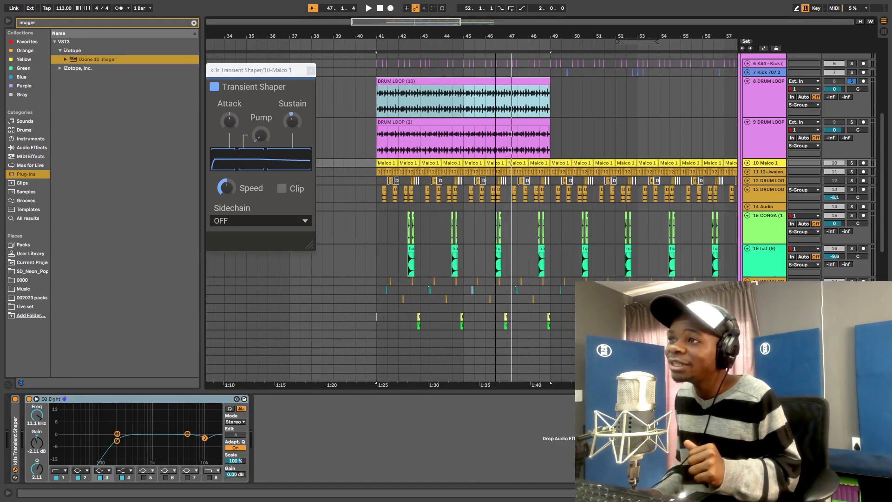
click(775, 98)
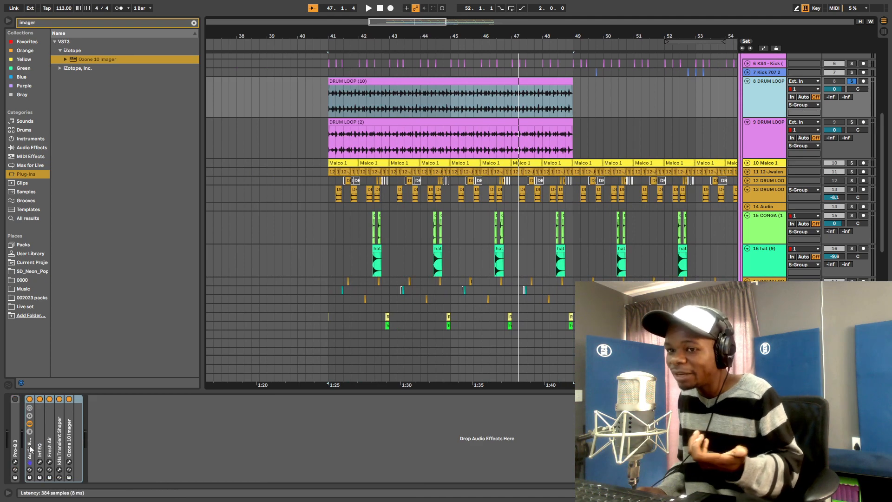
- Inspect the drum loop's Infinity EQ curve, then open and position the Transient Shaper and Ozone 10 Imager windows
double_click(40, 434)
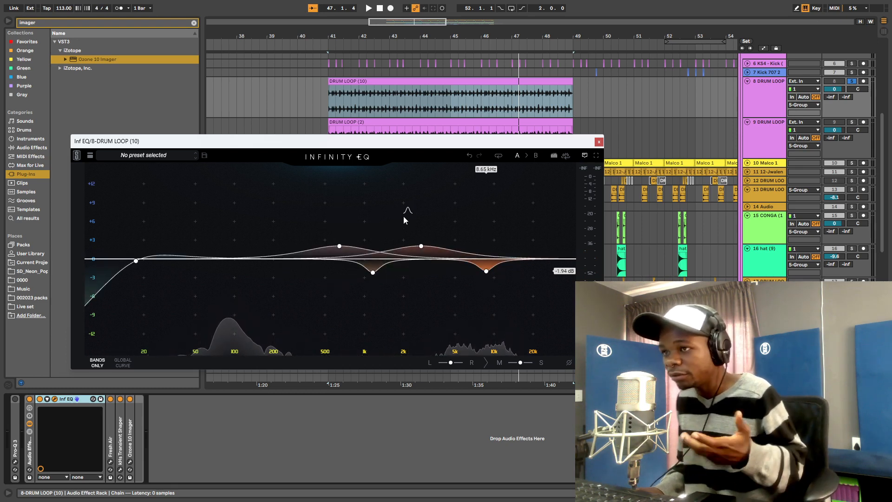
click(599, 142)
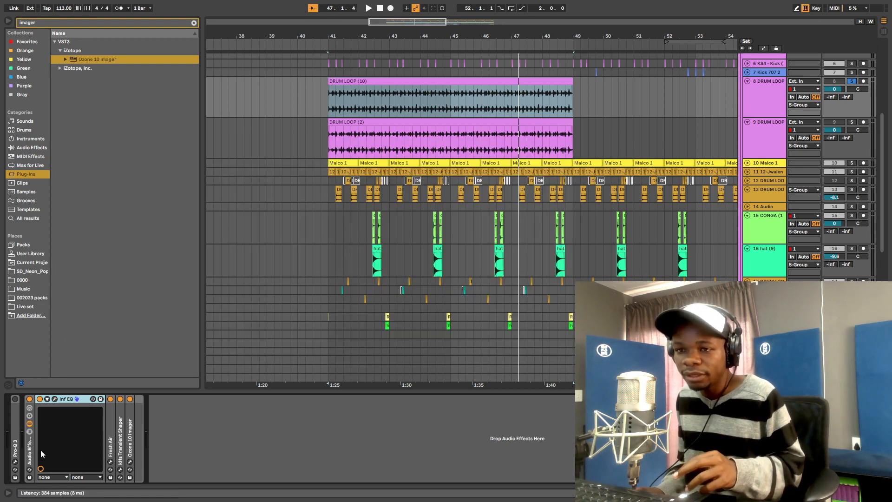
click(121, 469)
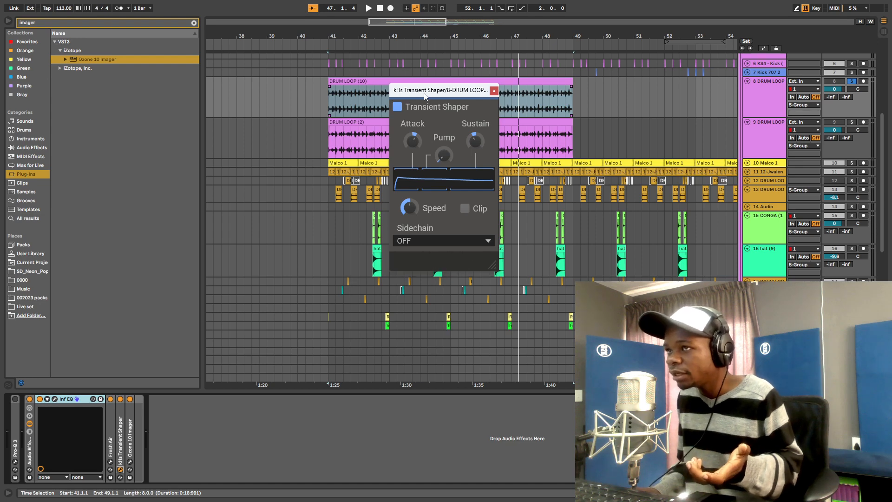
drag(425, 92, 427, 83)
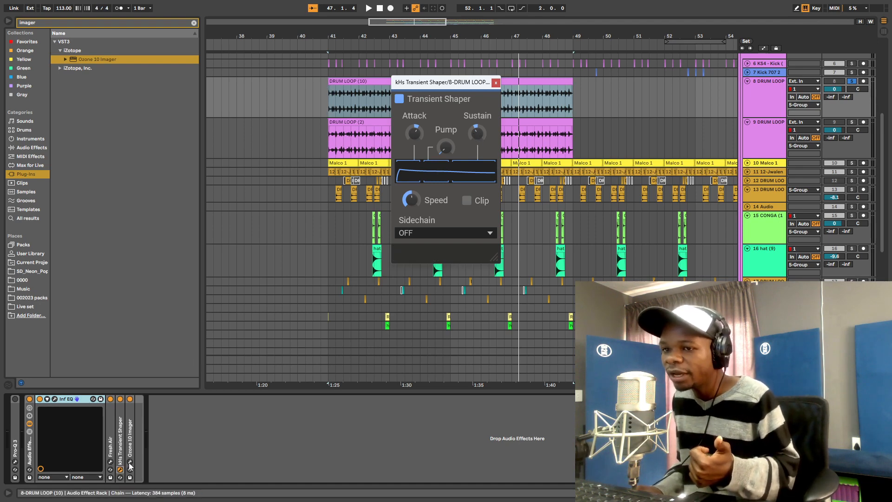
drag(442, 150, 514, 99)
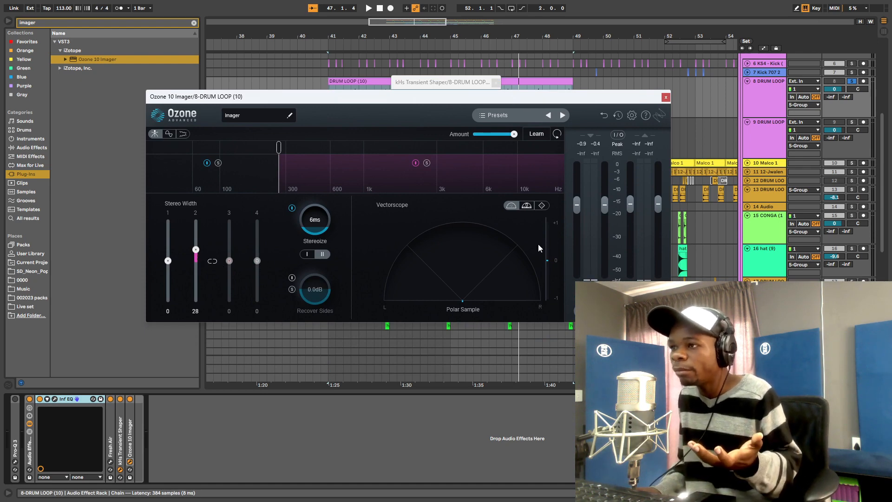
- Audition Ozone Imager's band 2 width at 100 during playback, return it to 26, and close the Imager
key(space)
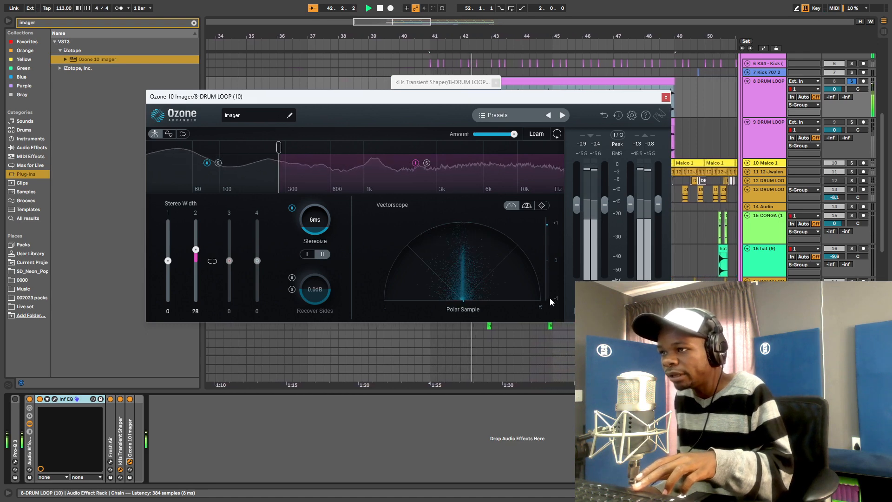
drag(196, 249, 196, 221)
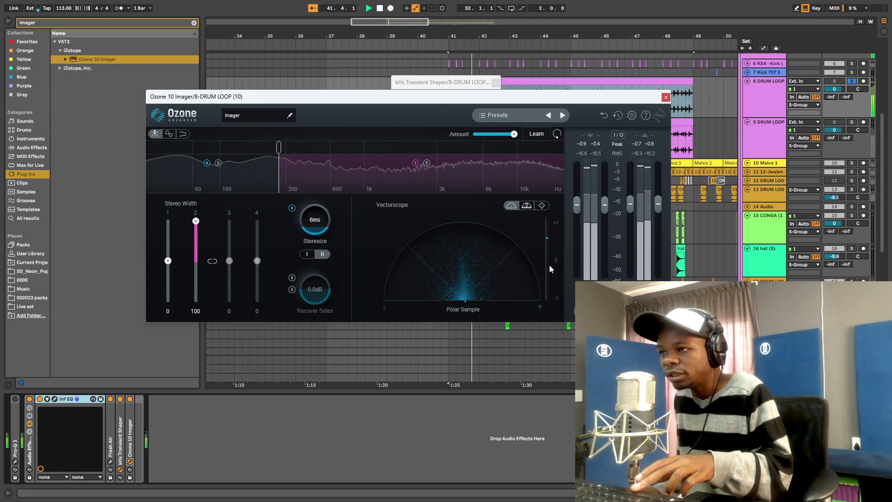
key(space)
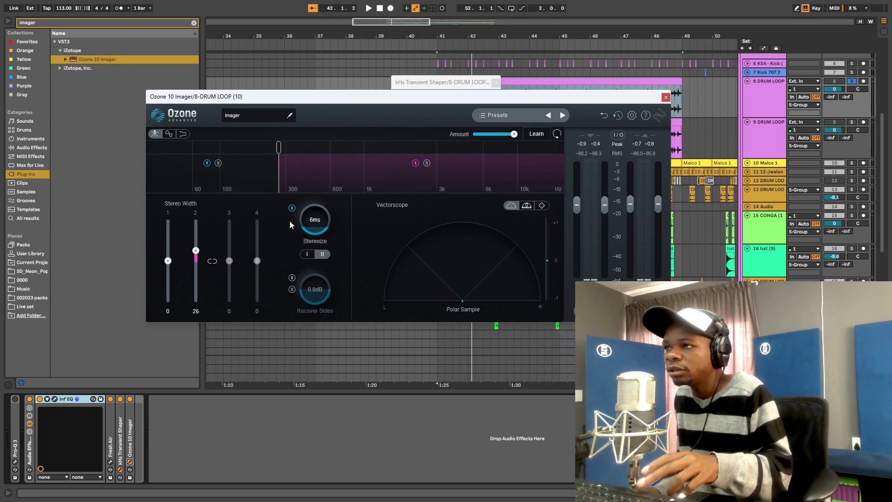
click(666, 97)
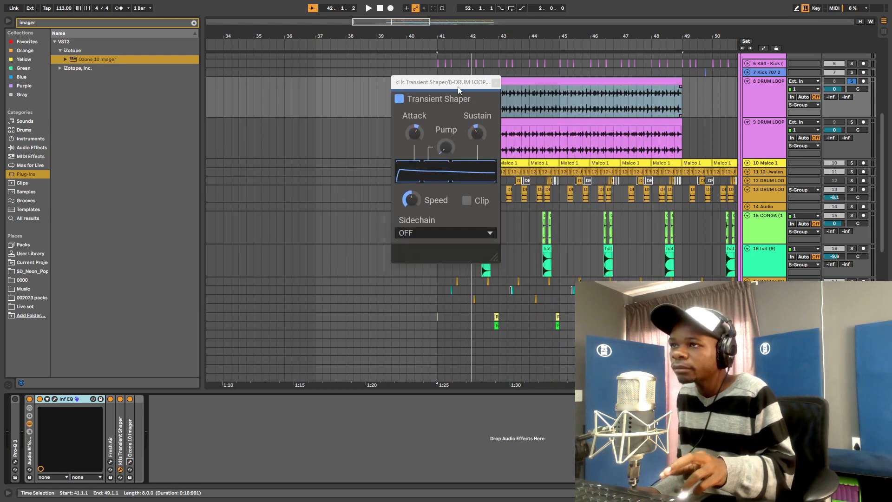
- Close the Transient Shaper, compare soloed tracks 9 and 8 in playback, and enlarge track 9's lane
click(495, 84)
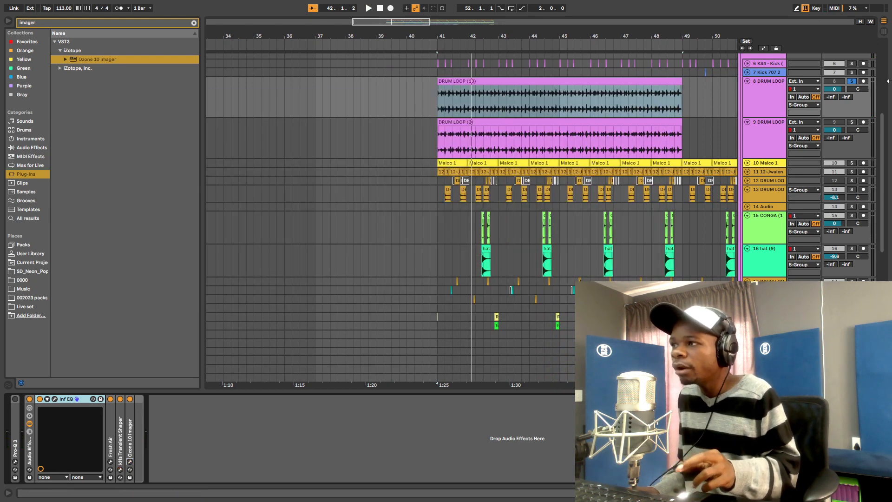
click(564, 126)
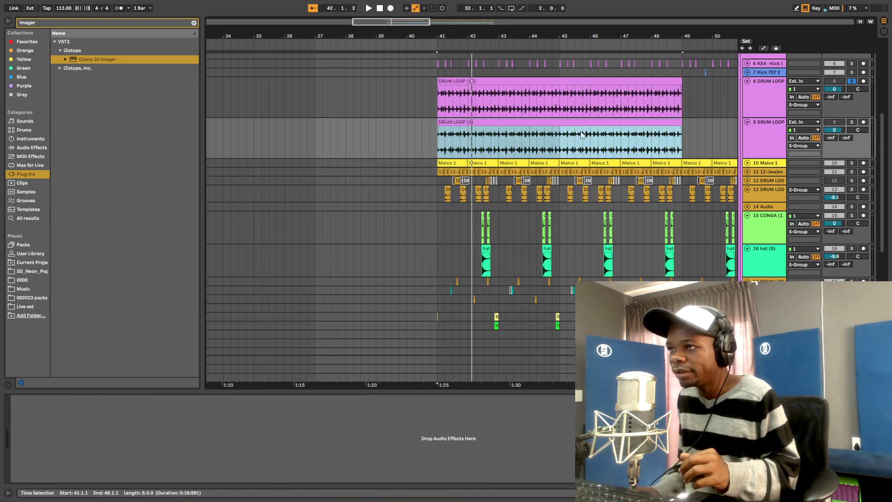
click(852, 122)
key(space)
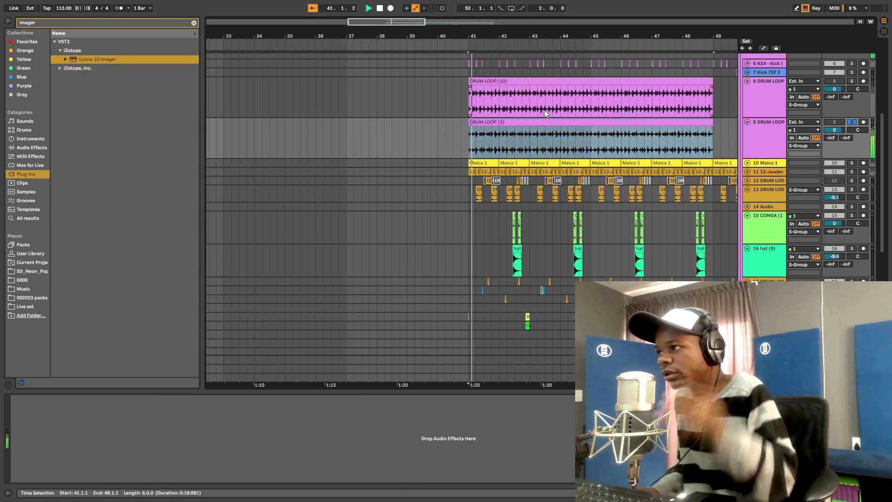
drag(599, 31, 479, 31)
scroll(716, 112, down, 1)
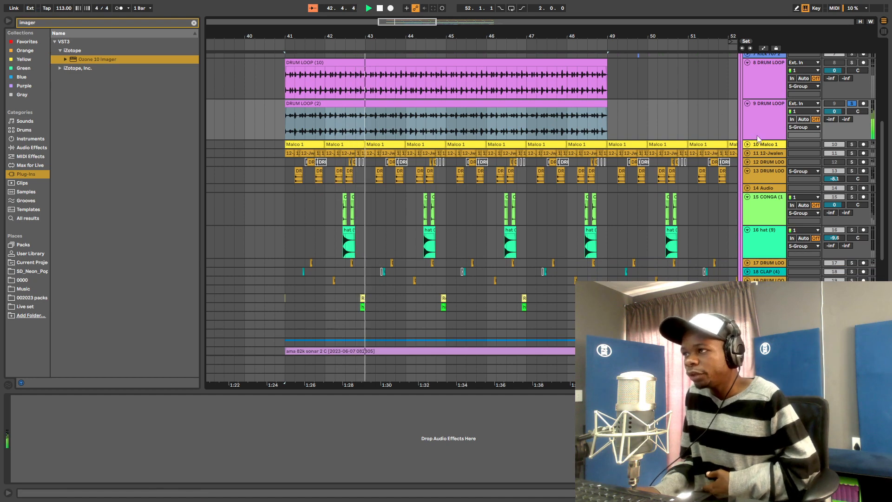
drag(758, 139, 758, 186)
click(852, 62)
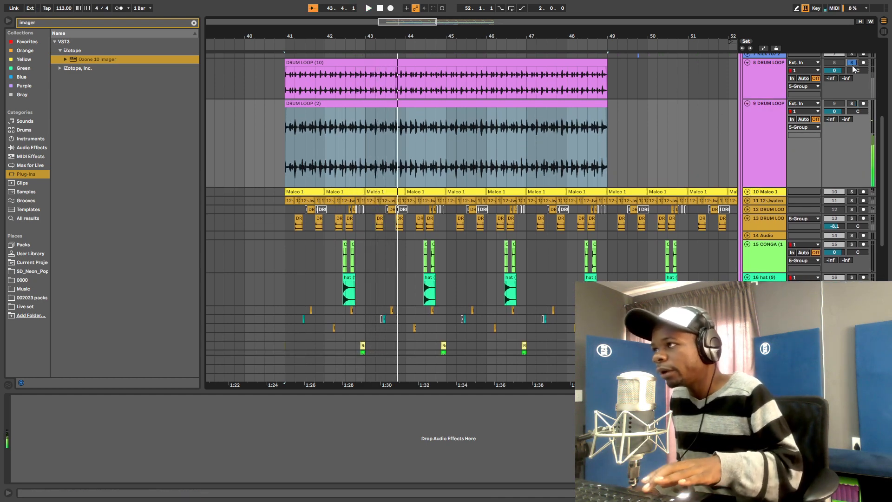
key(space)
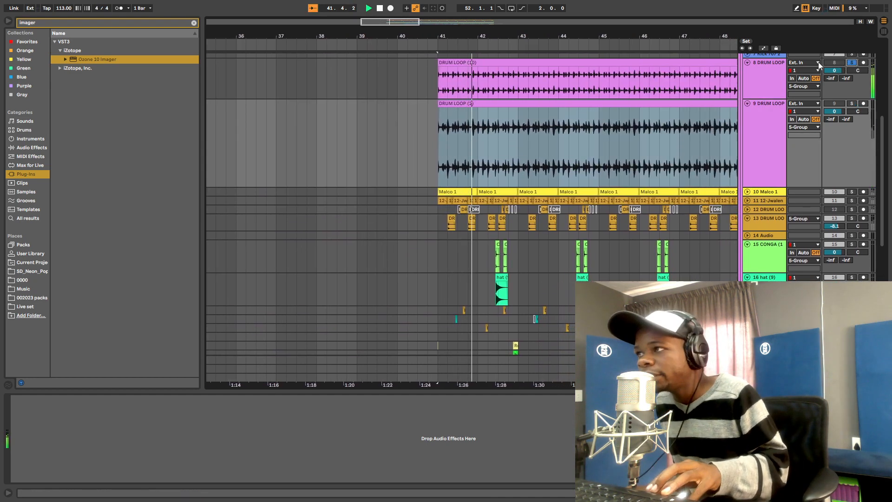
- Solo the 9 DRUM LOOP track and drop Ozone 10 Imager onto its DRUM LOOP (2) clip
drag(691, 34, 637, 35)
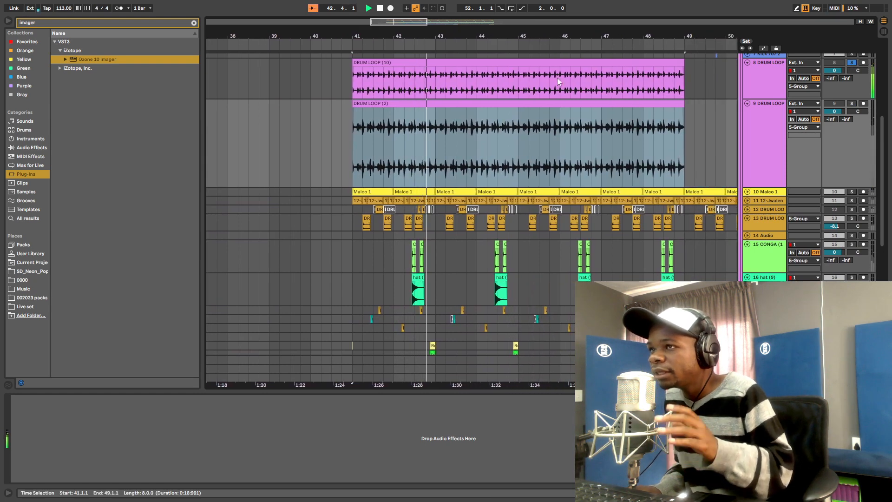
click(741, 83)
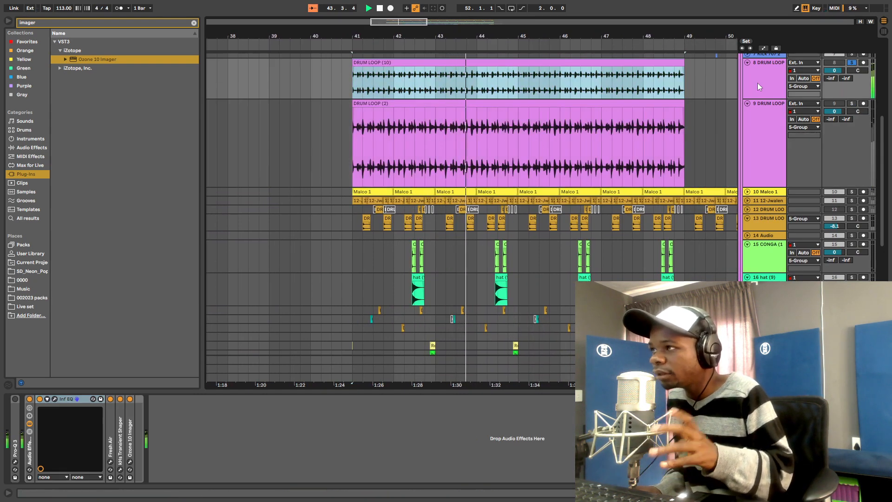
click(759, 82)
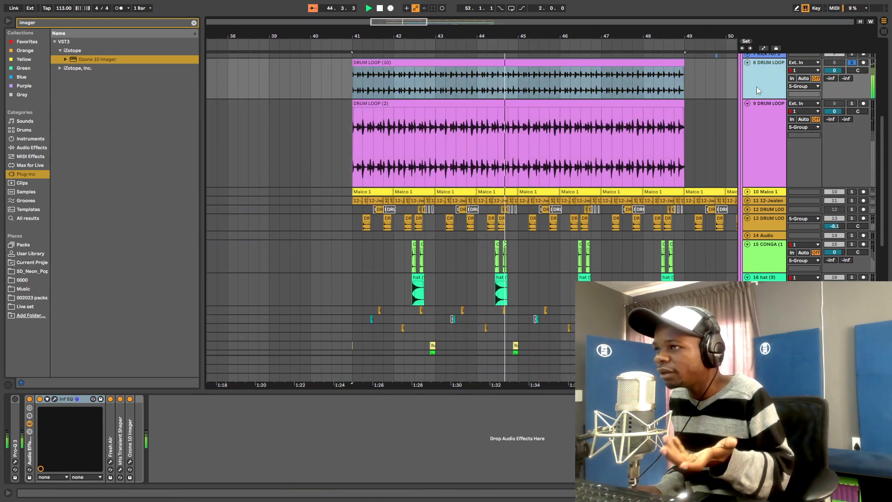
click(853, 104)
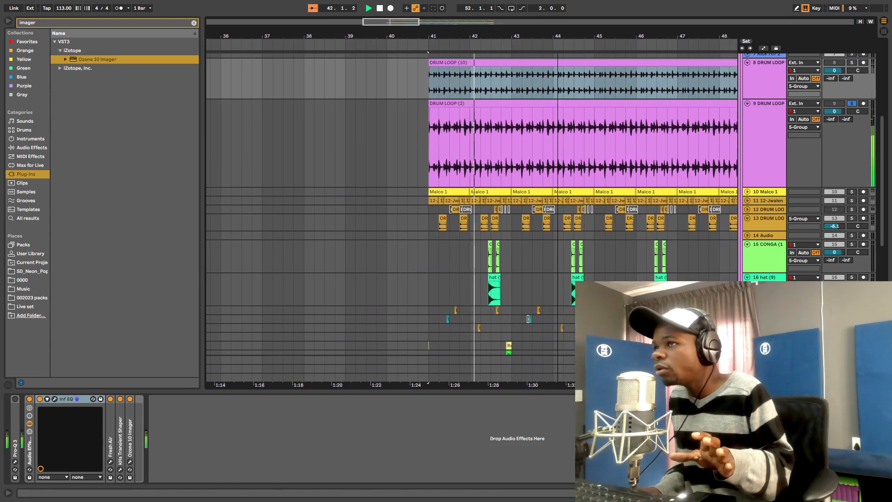
drag(553, 32, 546, 34)
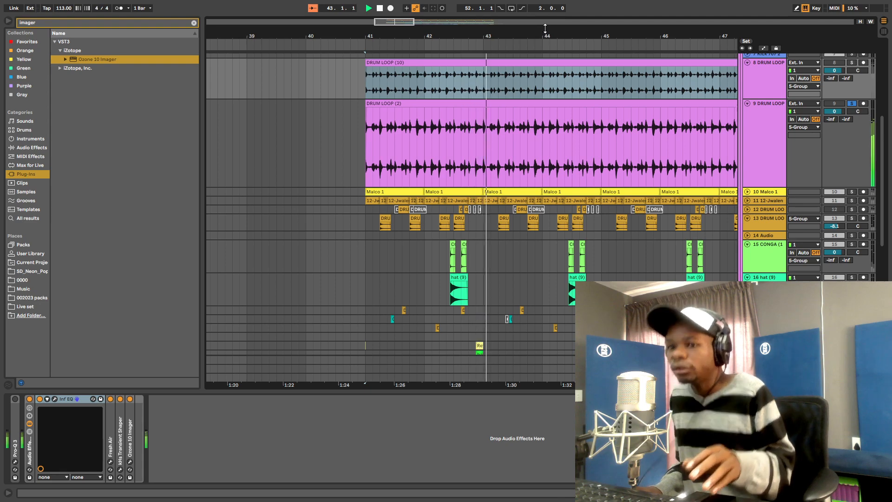
click(767, 157)
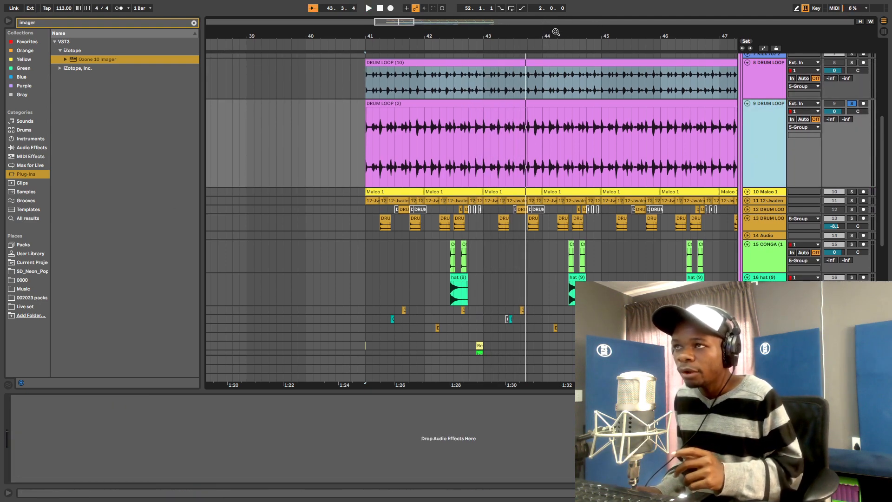
drag(560, 35, 389, 31)
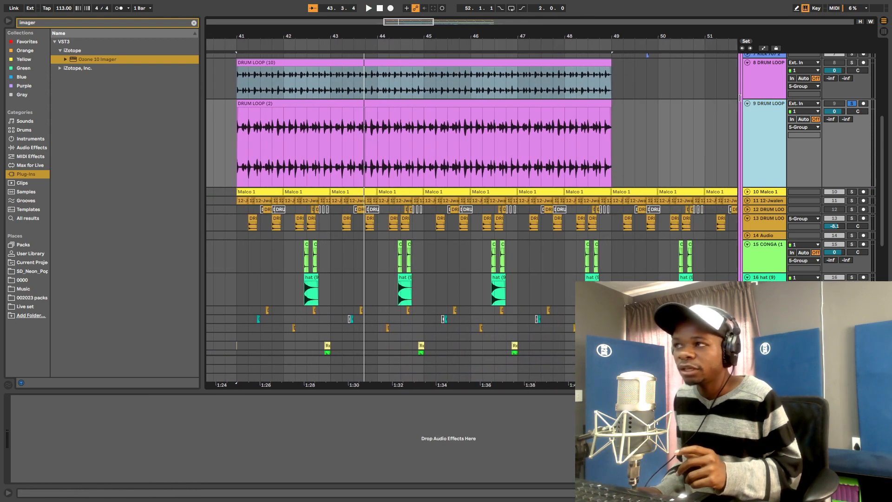
click(773, 91)
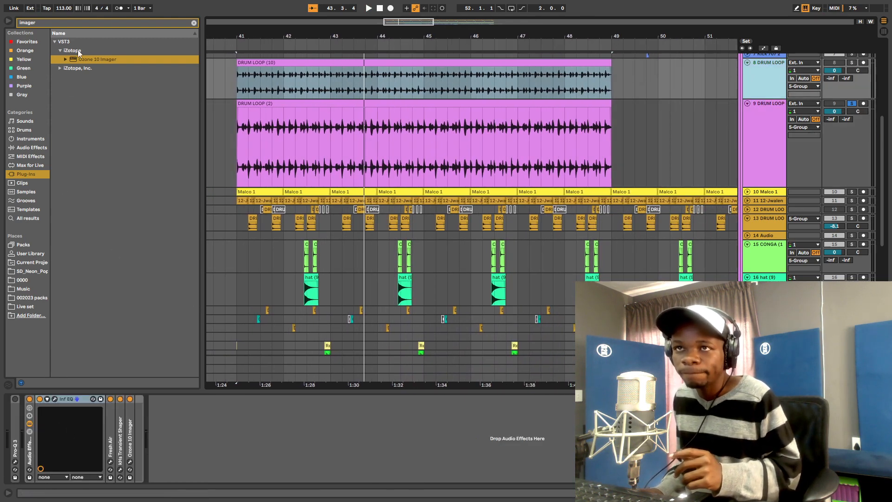
click(47, 22)
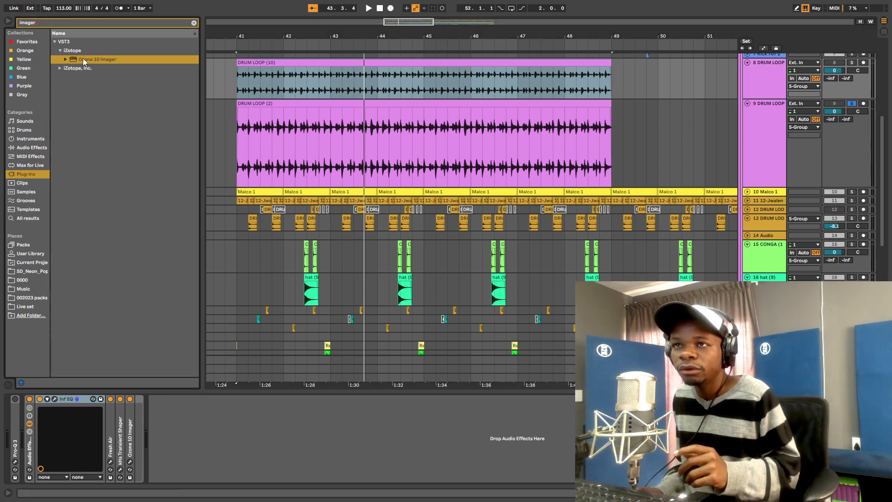
drag(495, 150, 496, 150)
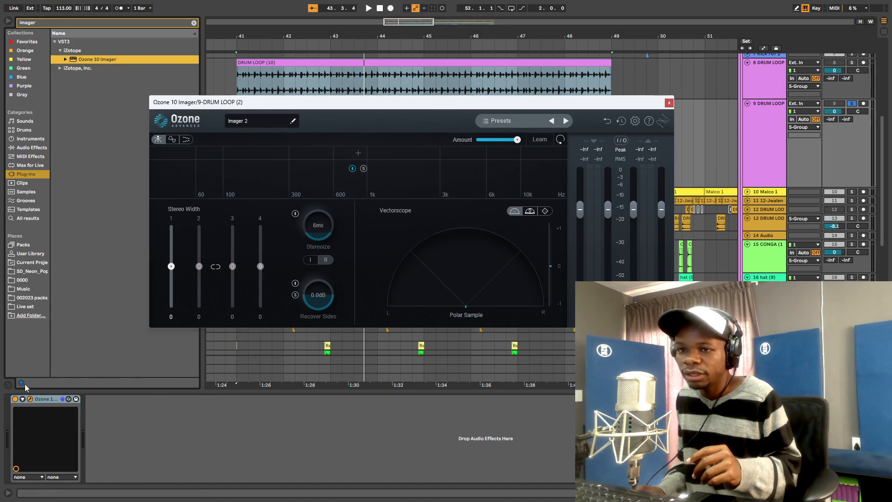
- Clear the 'imager' browser search and start entering a transient search term
click(16, 399)
click(54, 24)
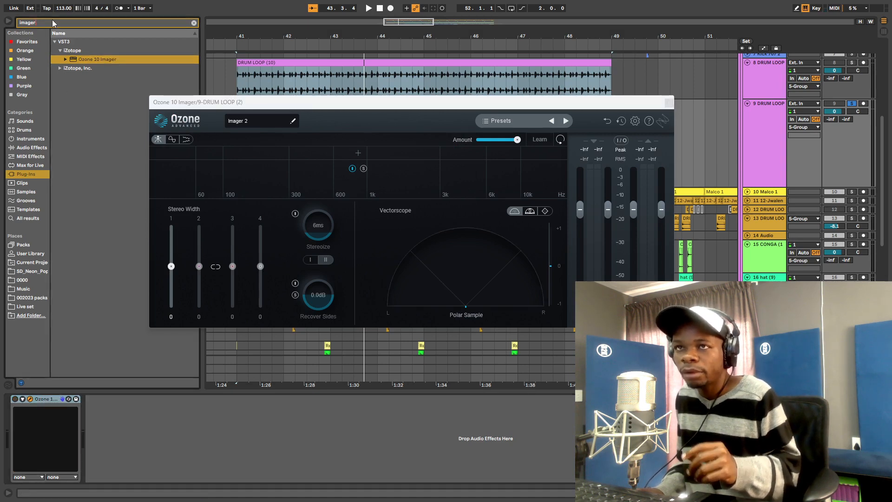
key(BackSpace)
key(BackSpace)
key(BackSpace)
key(BackSpace)
key(BackSpace)
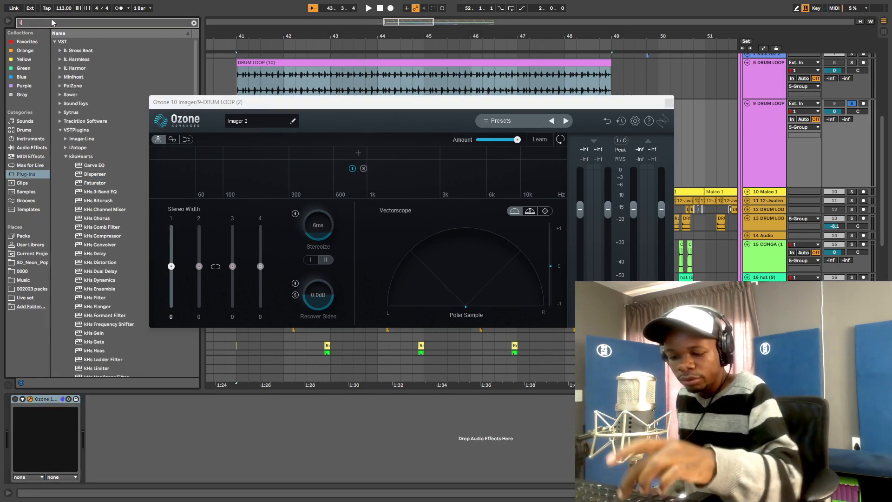
text(trans)
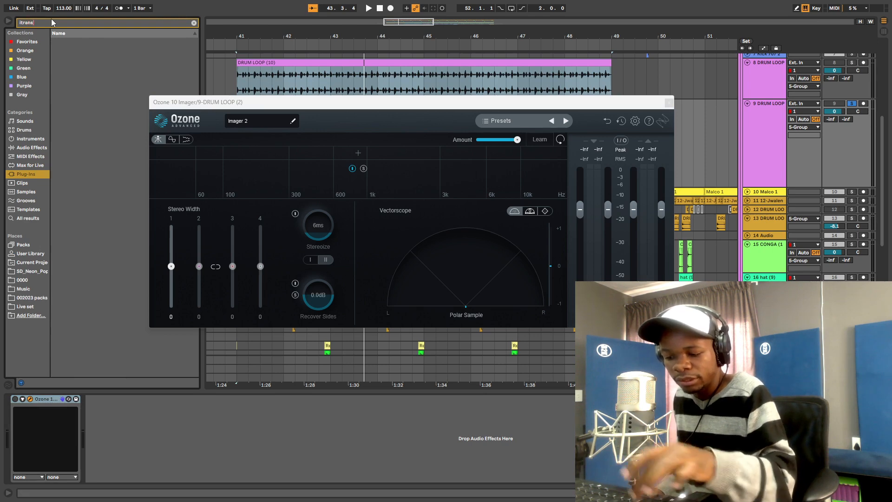
key(BackSpace)
key(BackSpace)
key(BackSpace)
key(BackSpace)
key(BackSpace)
key(BackSpace)
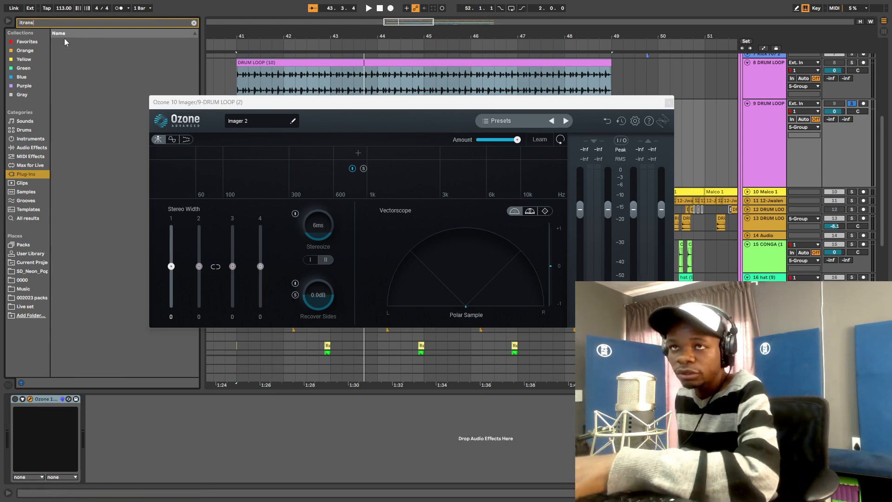
- Search the browser for 'tran' and add kHs Transient Shaper to the DRUM LOOP (2) chain
key(BackSpace)
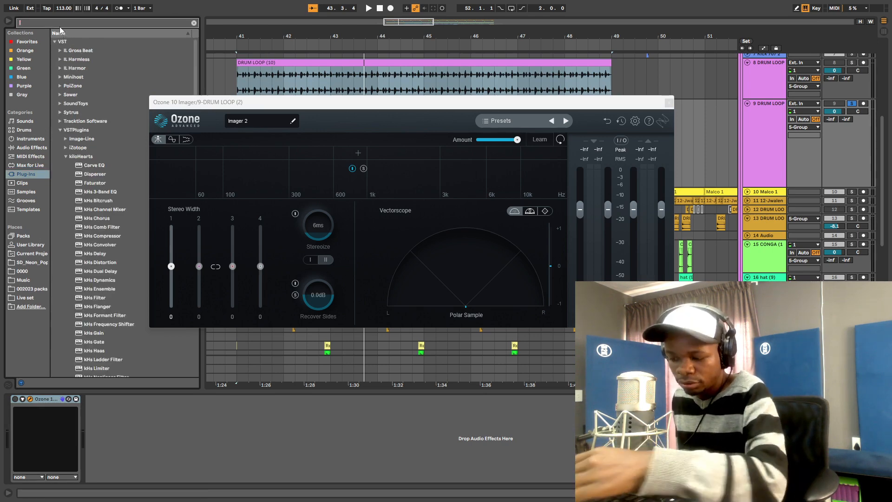
text(transi)
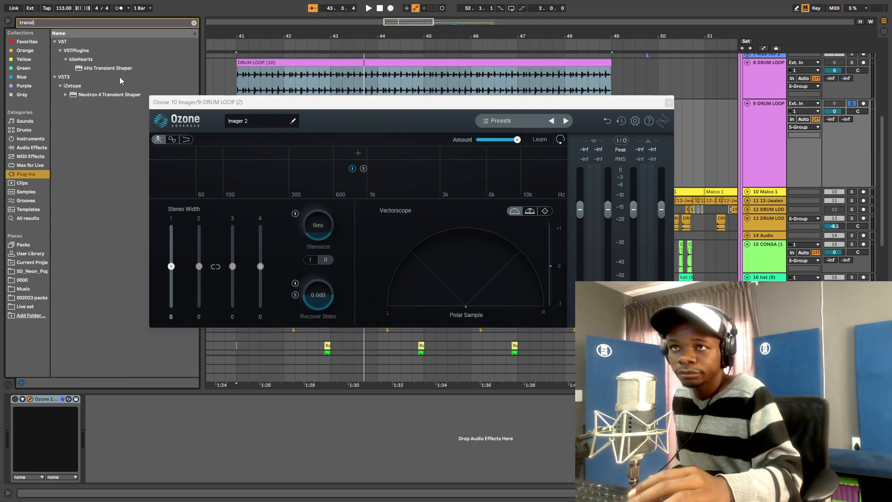
mouse_move(103, 68)
mouse_down()
mouse_move(36, 458)
mouse_move(37, 446)
mouse_up()
- Insert Neutron 4 Transient Shaper between kHs Transient Shaper and Ozone 10 Imager while the loop plays
click(669, 103)
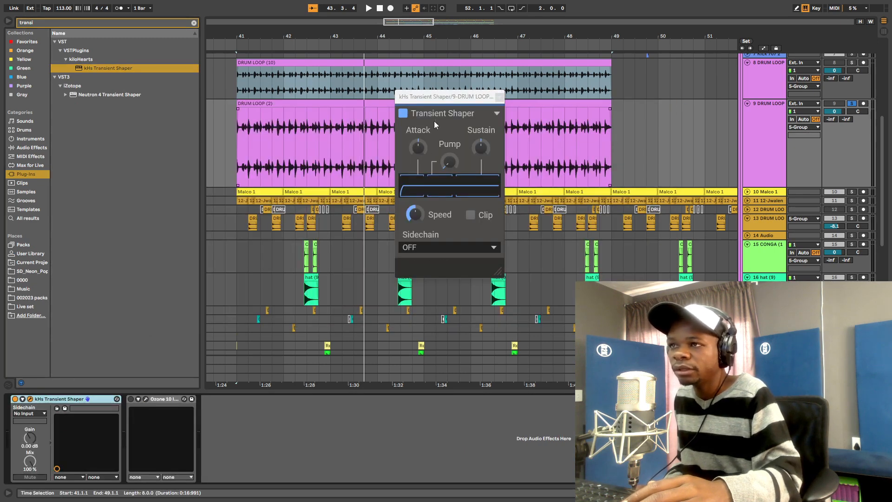
key(space)
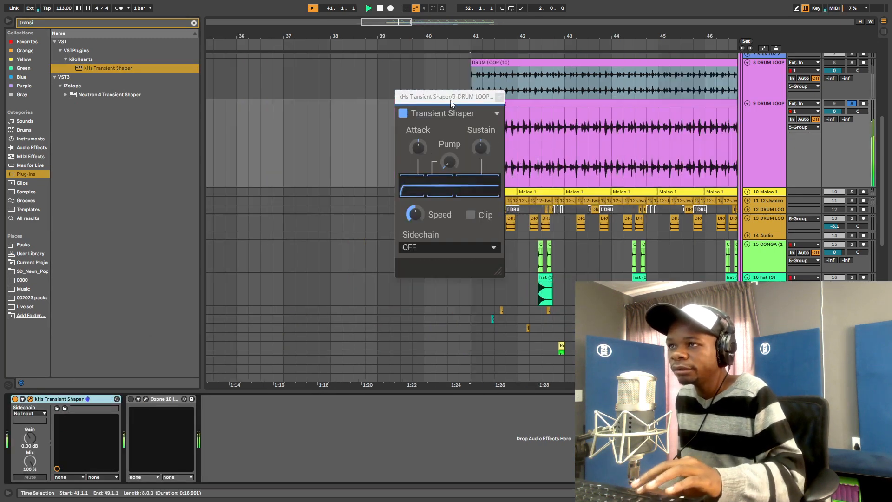
drag(441, 96, 366, 72)
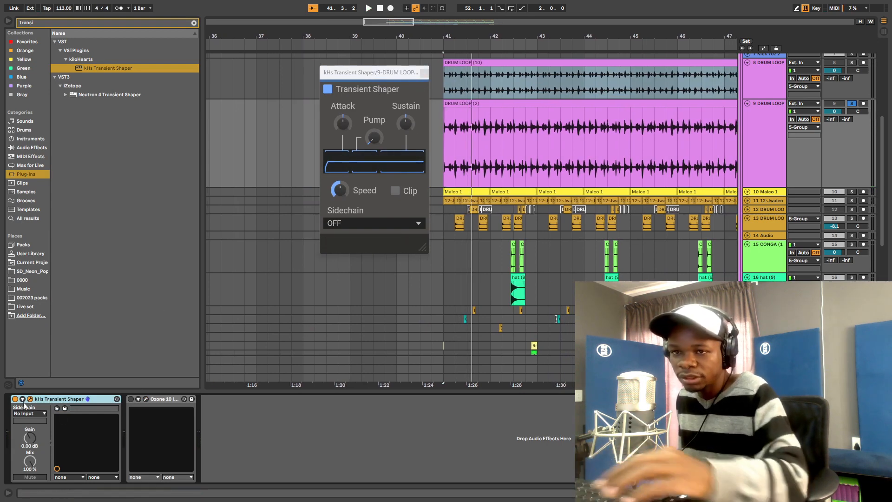
click(100, 94)
drag(92, 97, 104, 432)
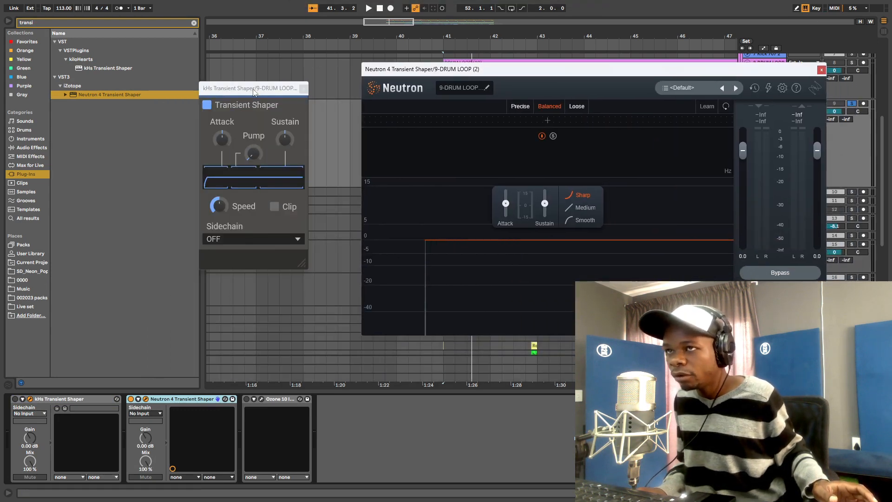
- Arrange the kHs and Neutron 4 windows side by side, close kHs, and play the loop
drag(254, 92, 288, 109)
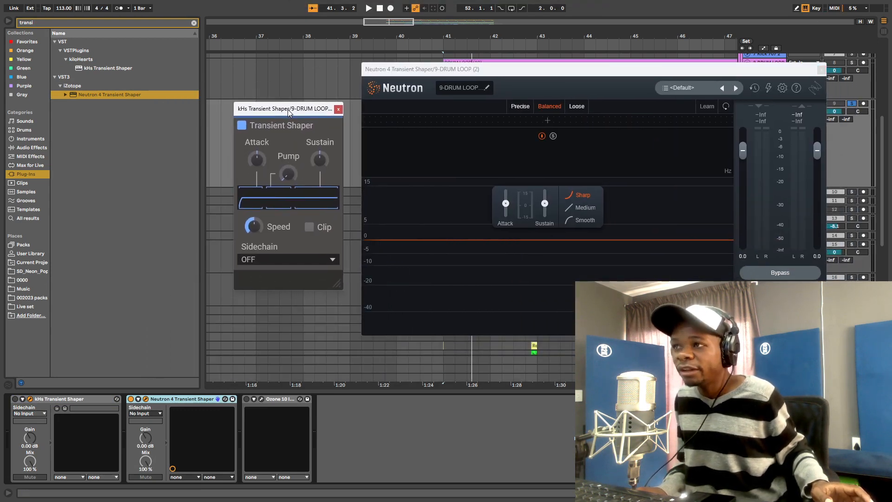
drag(480, 71, 481, 90)
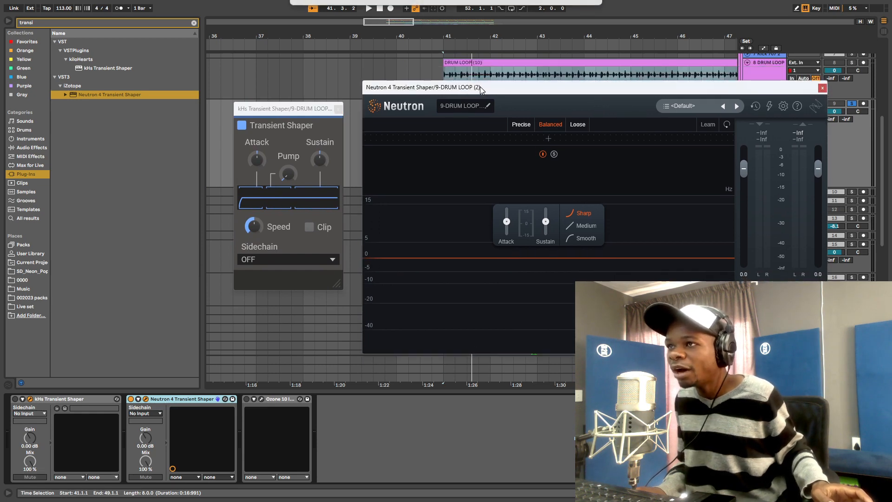
drag(547, 90, 541, 100)
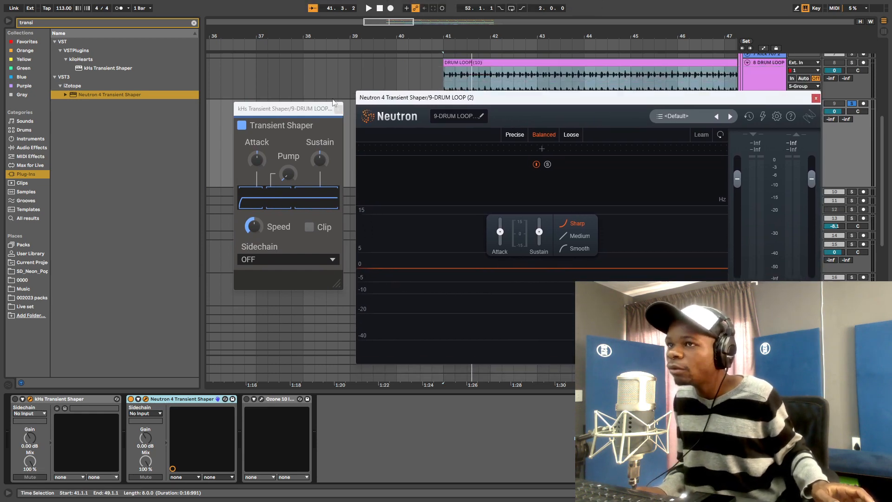
drag(291, 114, 268, 111)
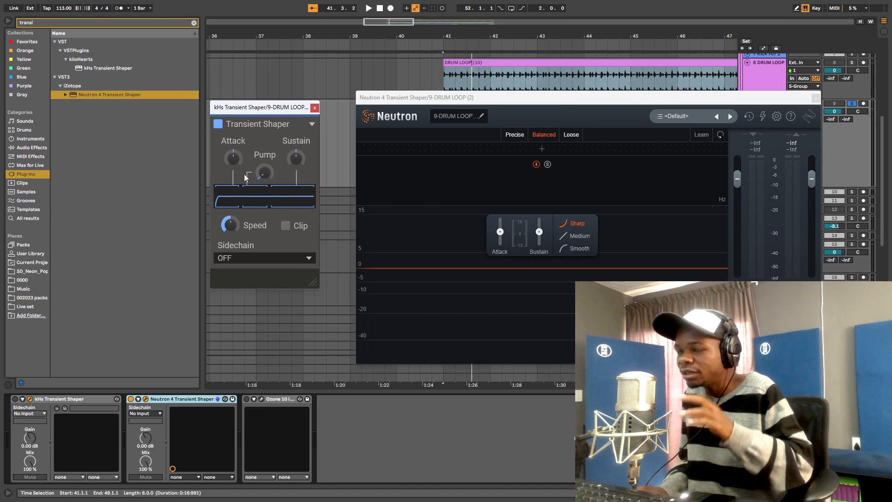
drag(434, 99, 411, 87)
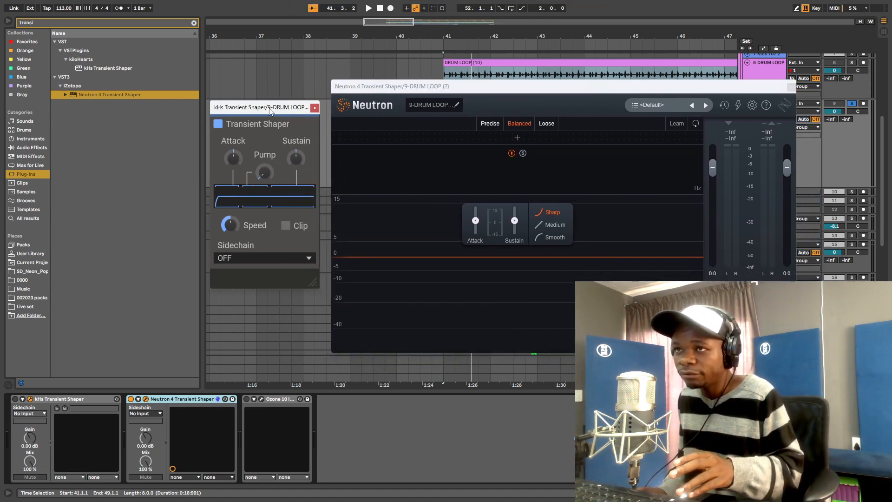
drag(270, 109, 185, 137)
drag(474, 91, 388, 81)
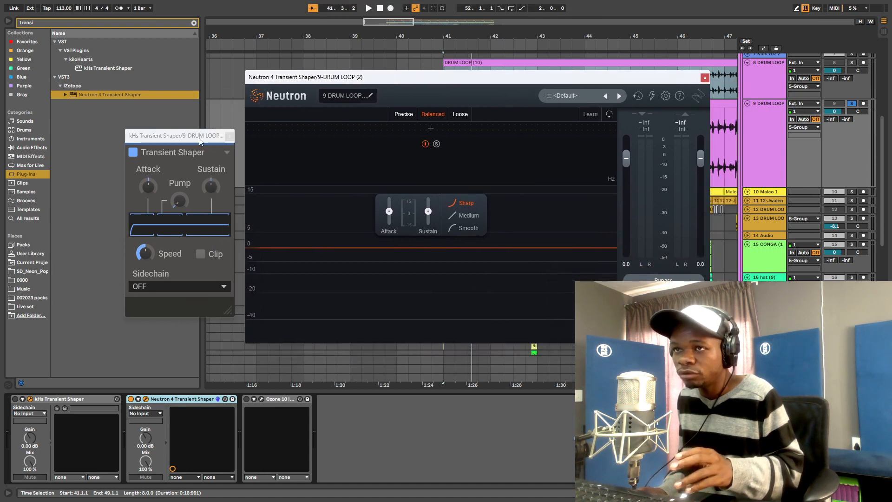
click(230, 136)
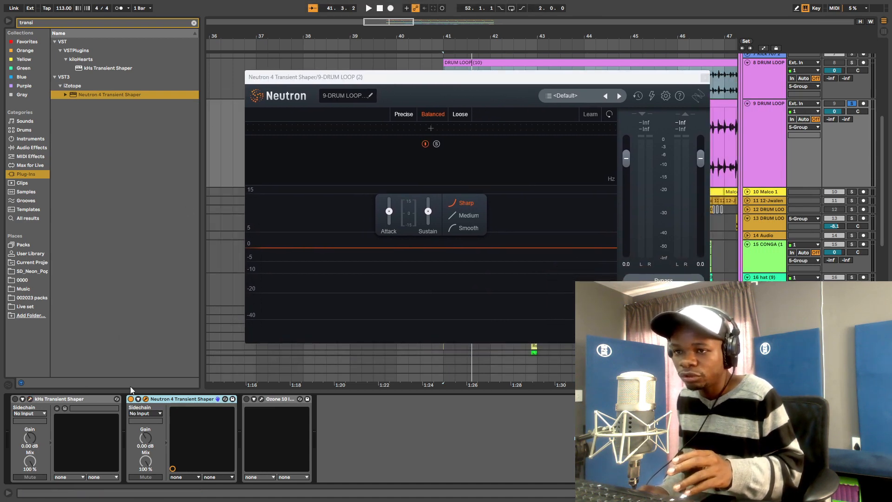
key(space)
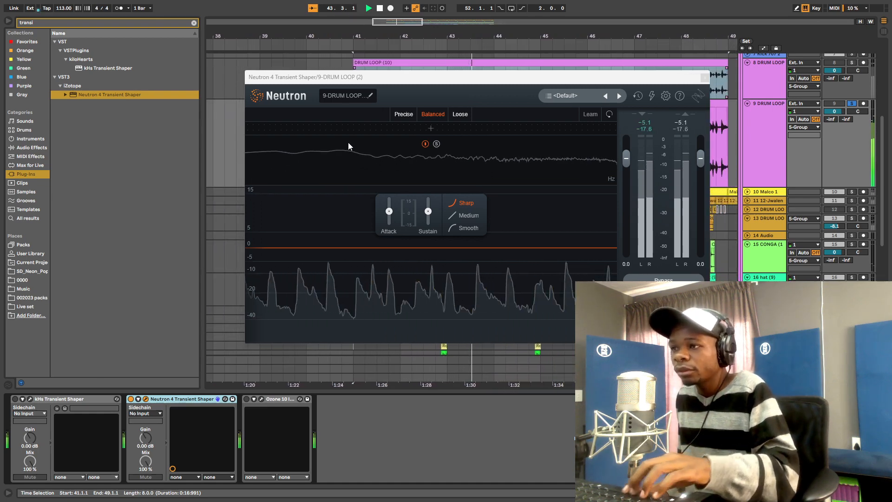
- Split Neutron's transient shaper into three bands and auto-learn the crossover points
click(334, 132)
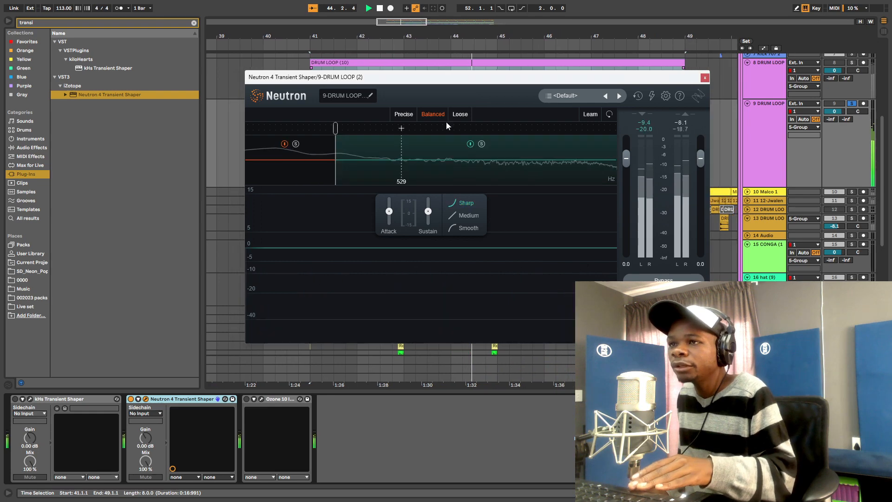
click(442, 130)
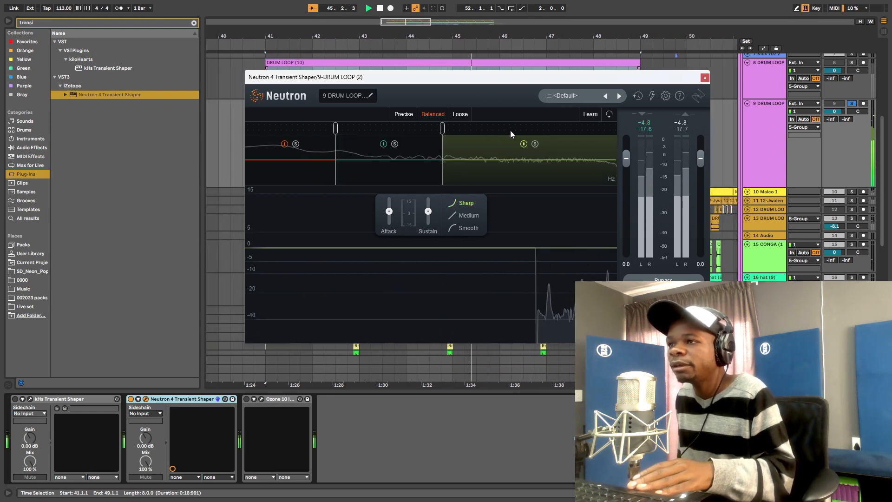
click(590, 114)
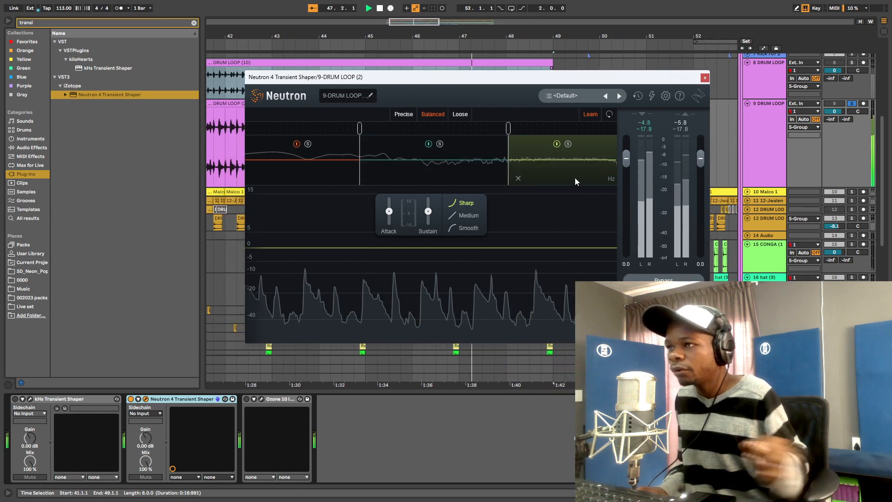
- Check the low, mid and high bands during playback, then solo the low band
key(space)
click(325, 172)
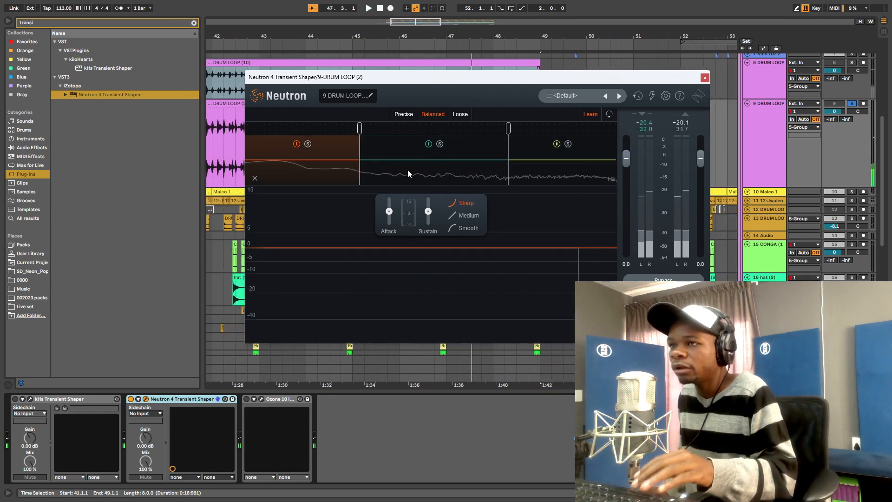
click(463, 174)
click(584, 169)
key(space)
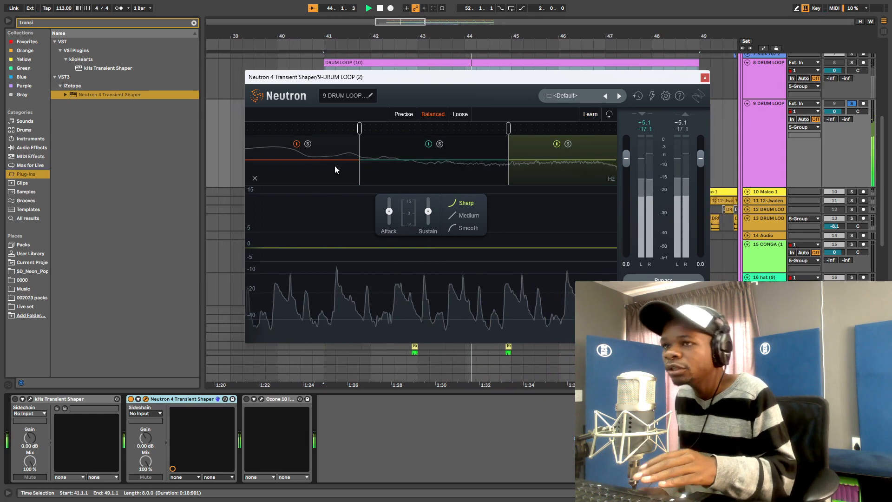
click(308, 143)
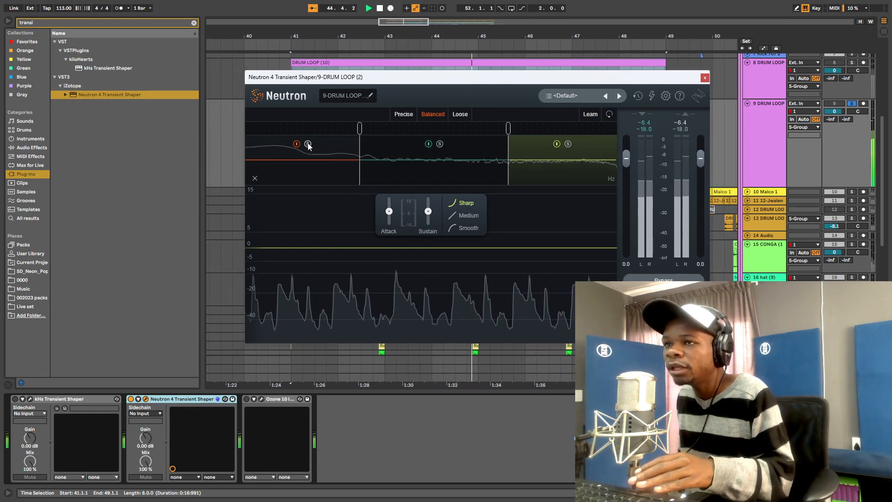
- Set Neutron's low band Sustain to 0.3 and Attack to 2.3, then replay the loop
click(330, 177)
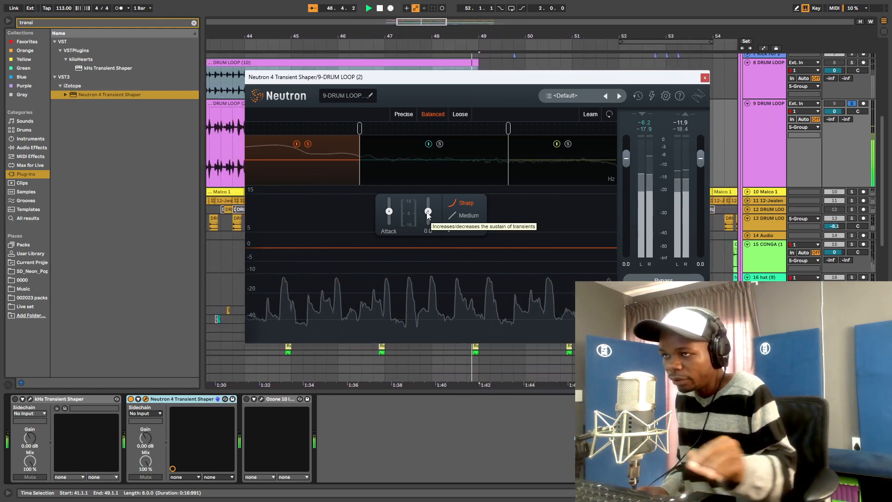
drag(428, 214, 431, 272)
mouse_move(389, 215)
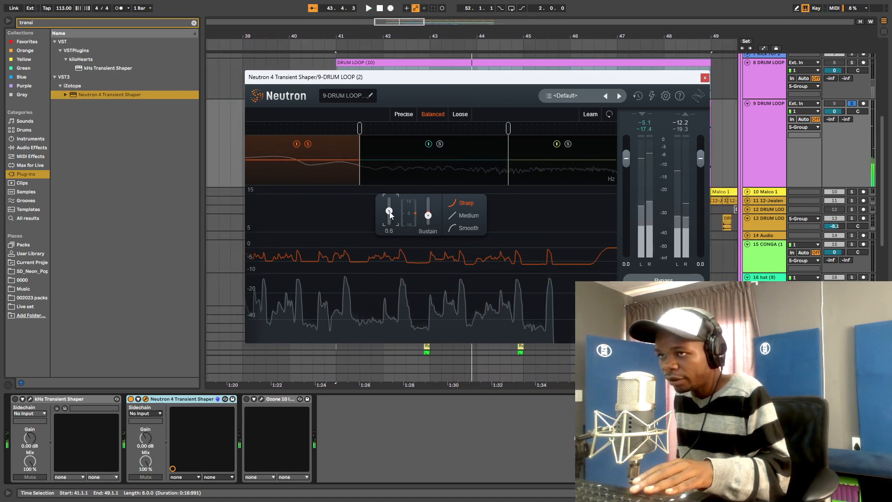
drag(391, 215, 392, 199)
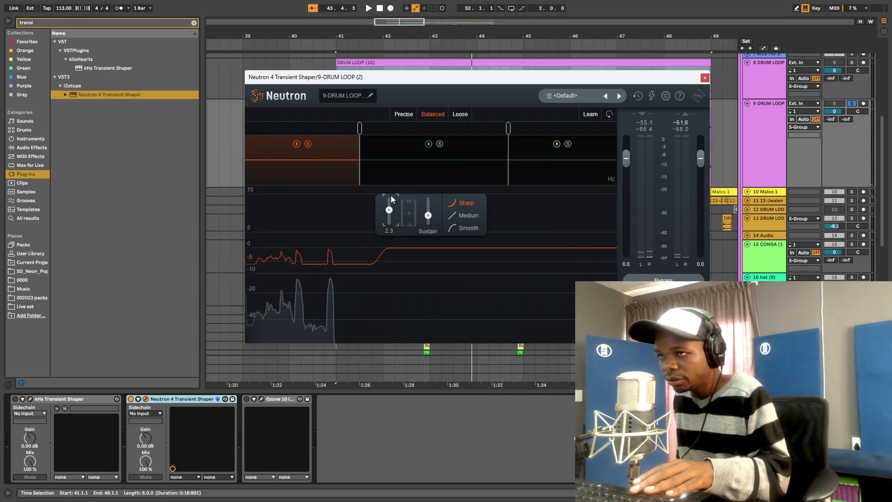
key(space)
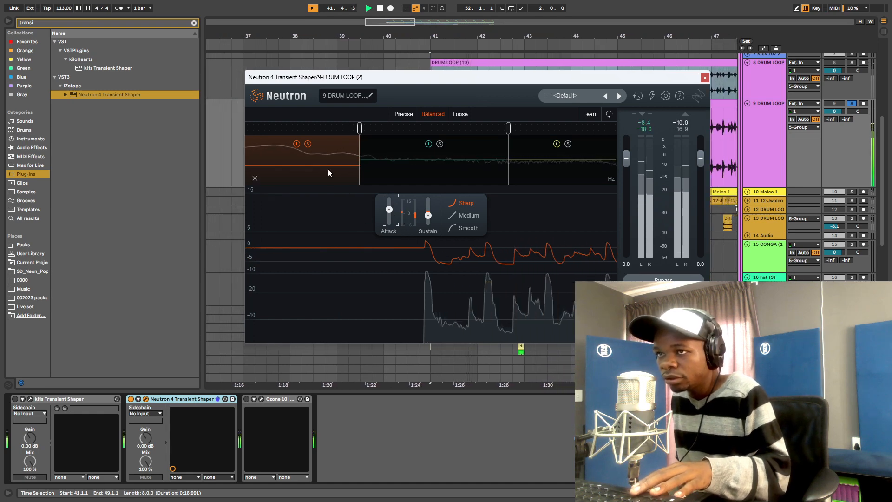
- Unsolo the low band and select the mid band while replaying
click(306, 145)
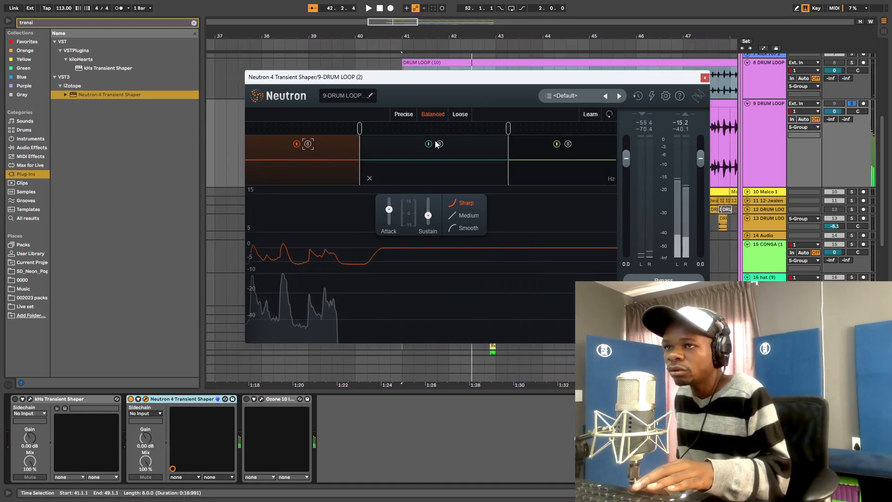
key(space)
click(467, 176)
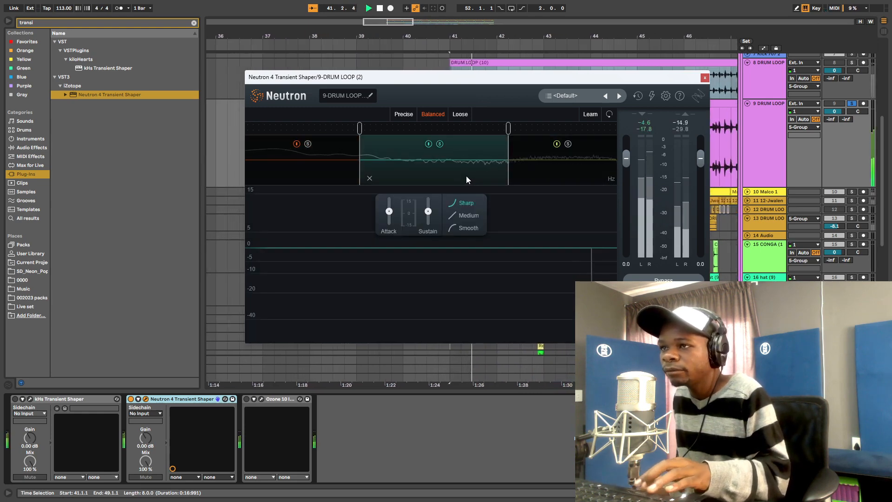
- Solo the low band, then select the mid band and start playback
mouse_move(389, 213)
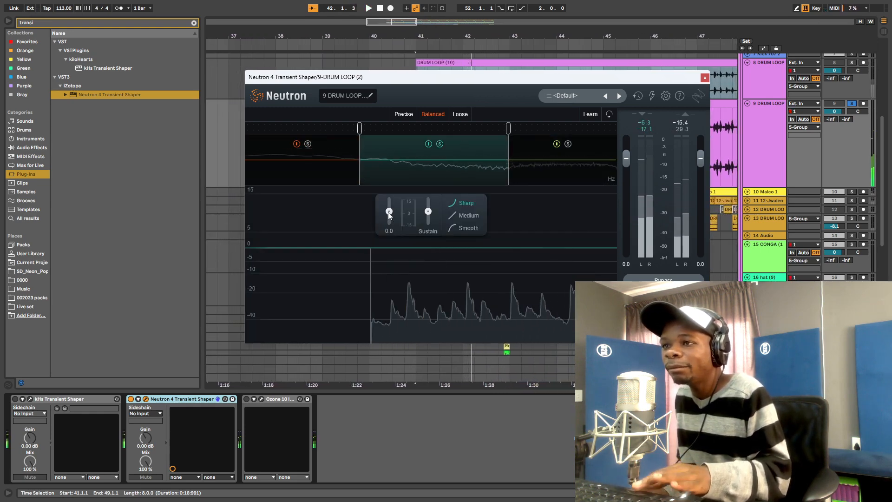
click(330, 171)
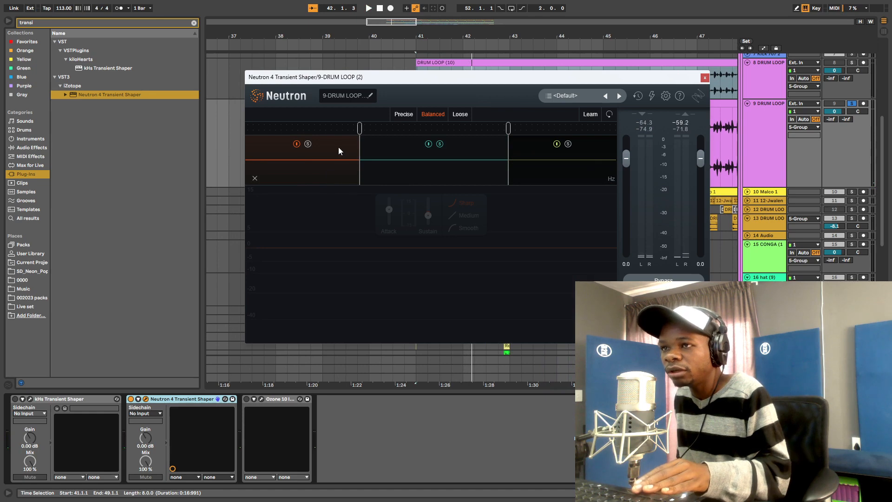
click(308, 144)
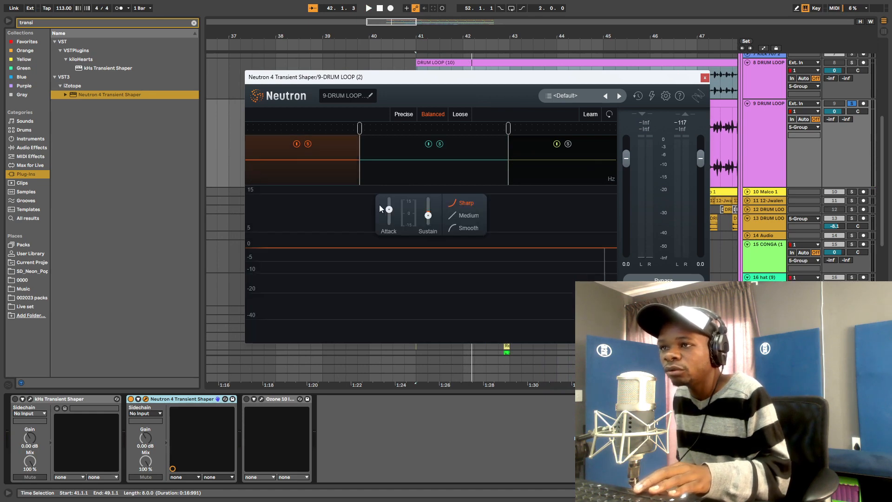
click(470, 152)
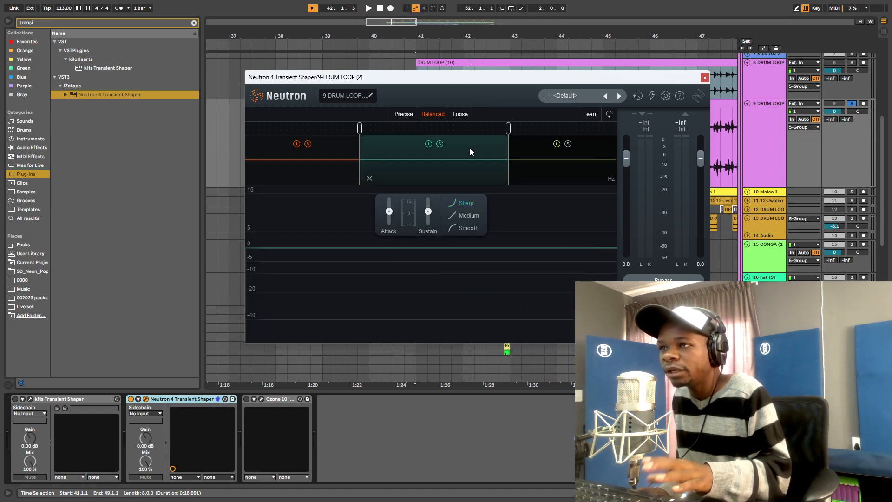
key(space)
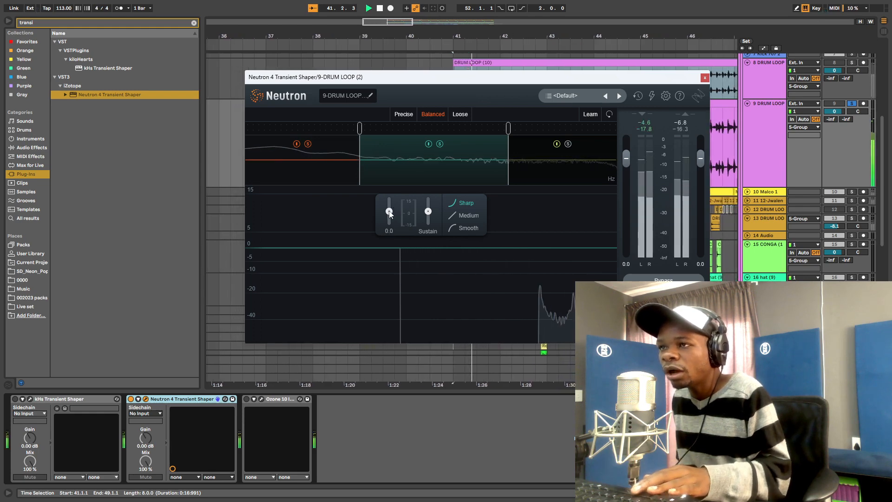
- Set mid band Attack 4.9, Sustain -1.0, crossovers 352 Hz and 3.3k, then solo the high band
drag(389, 213, 391, 182)
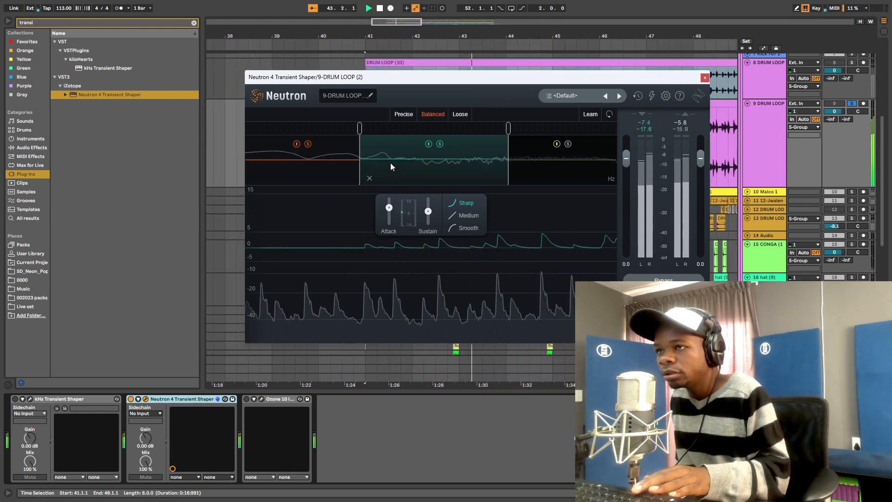
drag(360, 132, 380, 140)
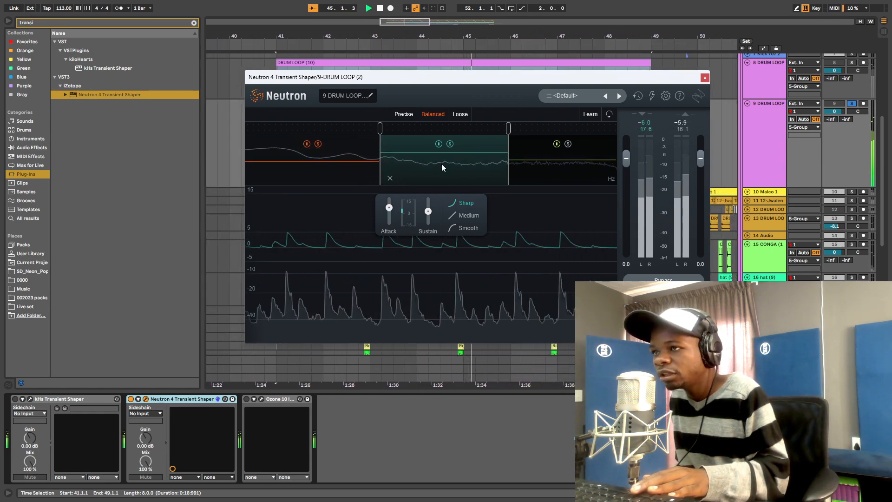
drag(508, 133, 509, 135)
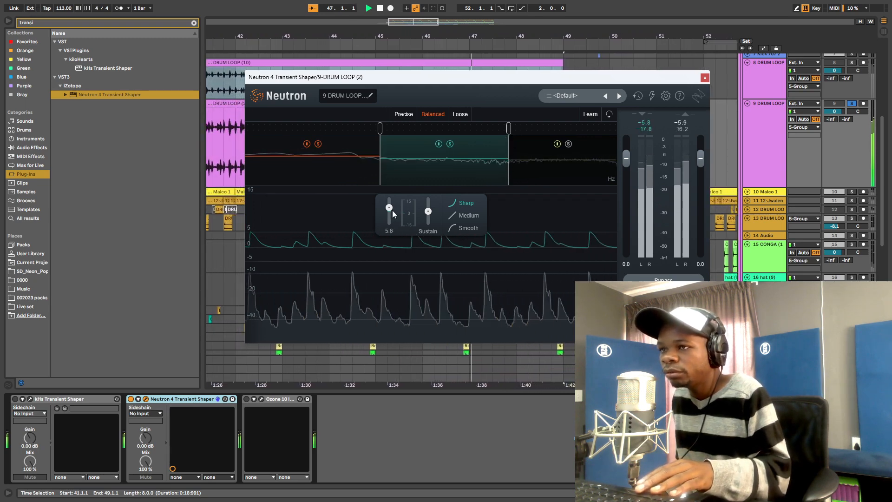
mouse_move(431, 216)
mouse_down()
mouse_move(431, 231)
mouse_move(428, 211)
mouse_up()
key(space)
drag(430, 215, 433, 223)
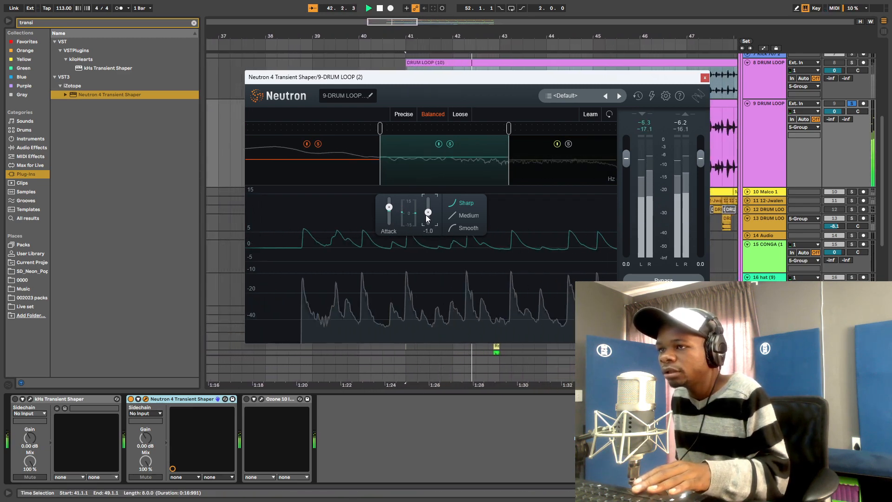
click(576, 168)
click(569, 144)
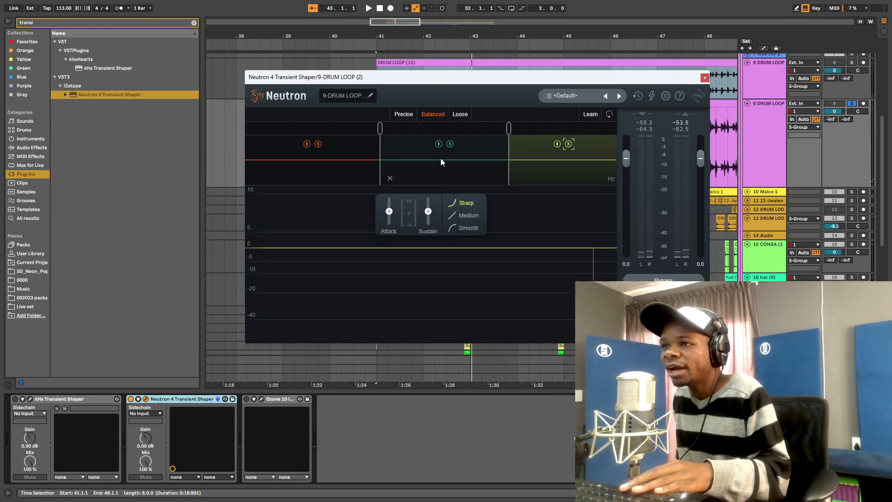
- With the loop playing and the low band unsoloed, lower the high band's attack to about -6.4
key(space)
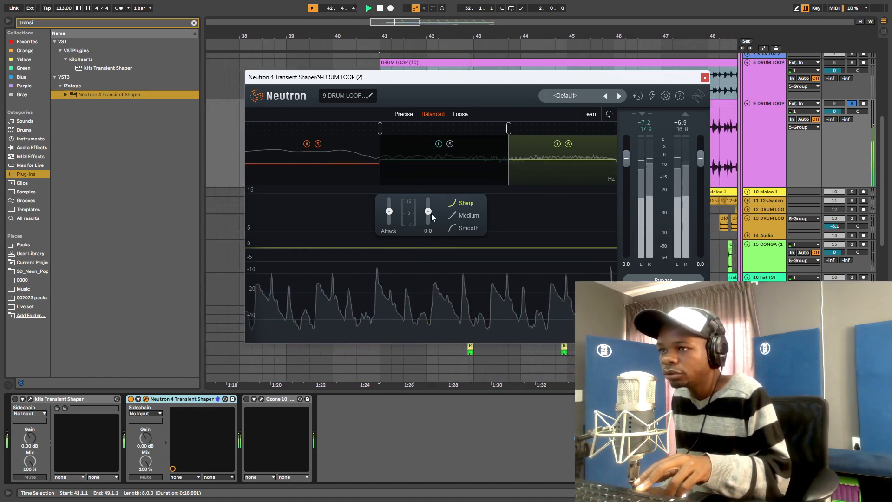
click(318, 145)
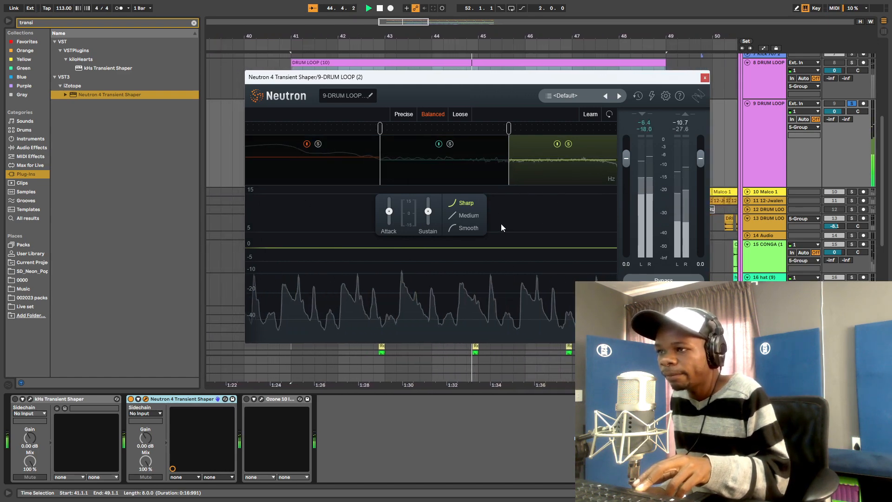
mouse_move(389, 214)
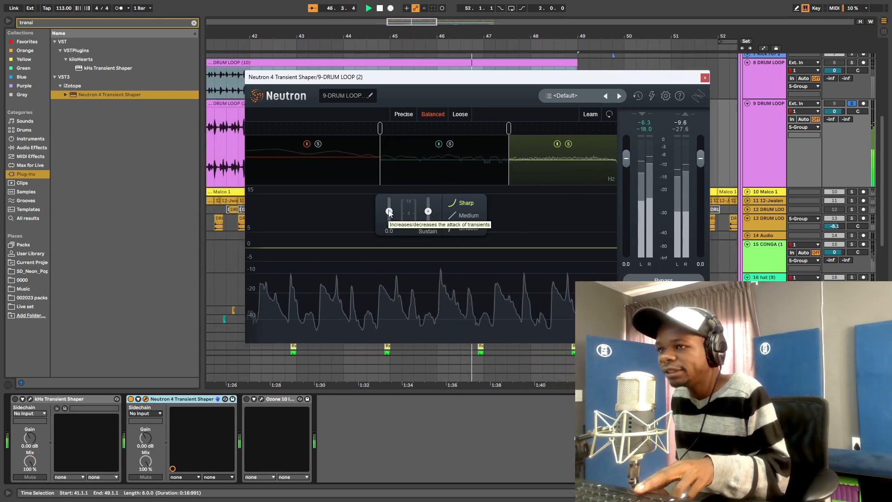
drag(389, 212, 395, 226)
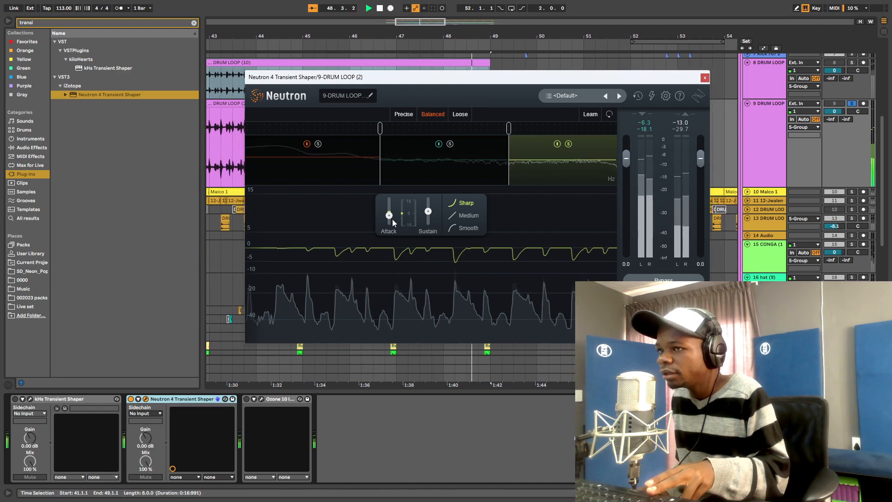
key(space)
key(space)
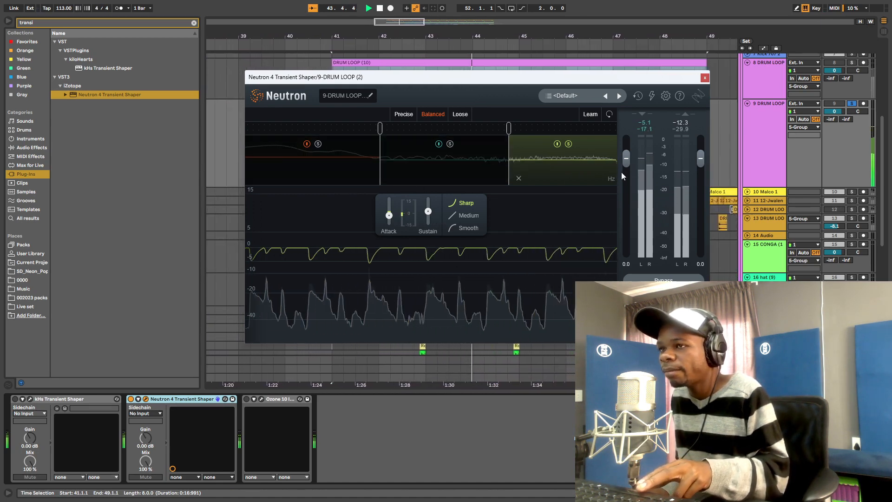
- Take the high band out of solo and replay the loop to hear the full mix
key(space)
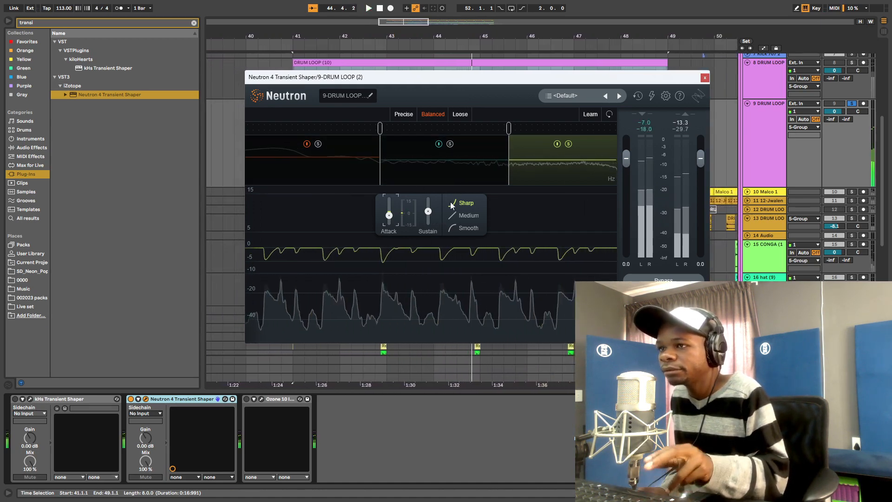
click(568, 145)
key(space)
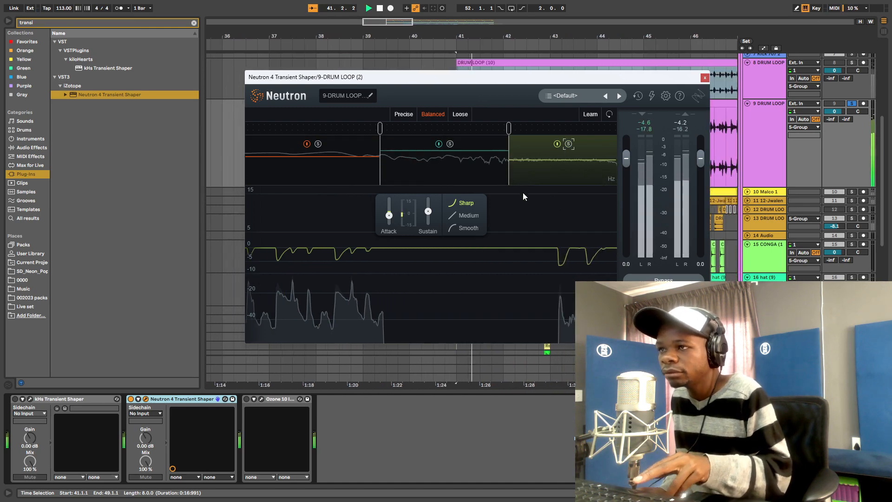
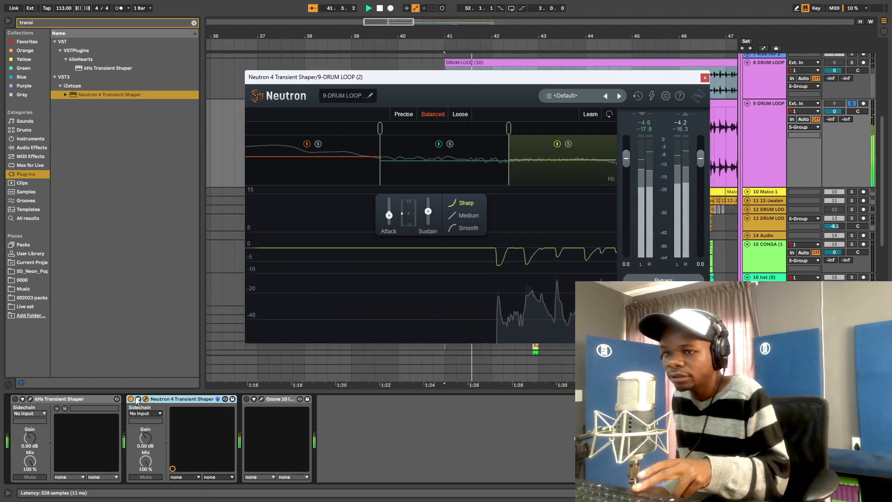
- Switch off the Neutron 4 Transient Shaper to compare the drum loop without it
click(130, 400)
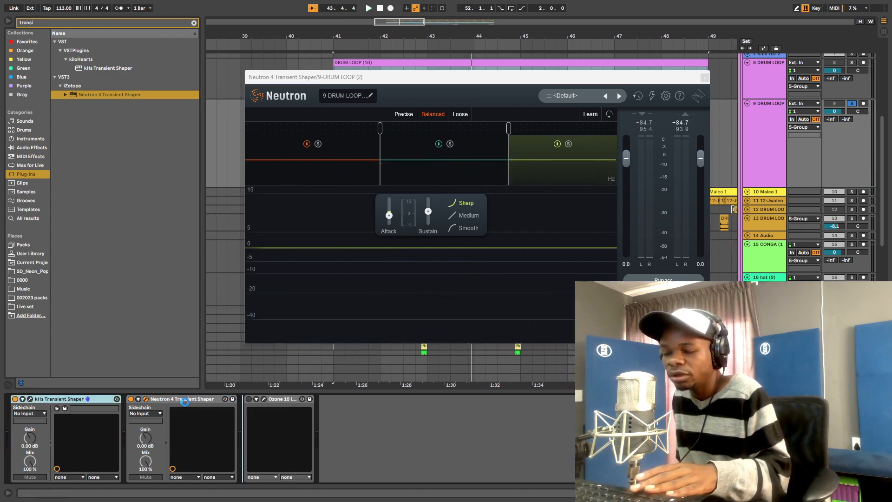
- Raise the kHs Transient Shaper's Attack to about 5%, clear the browser search and close its editor
click(145, 399)
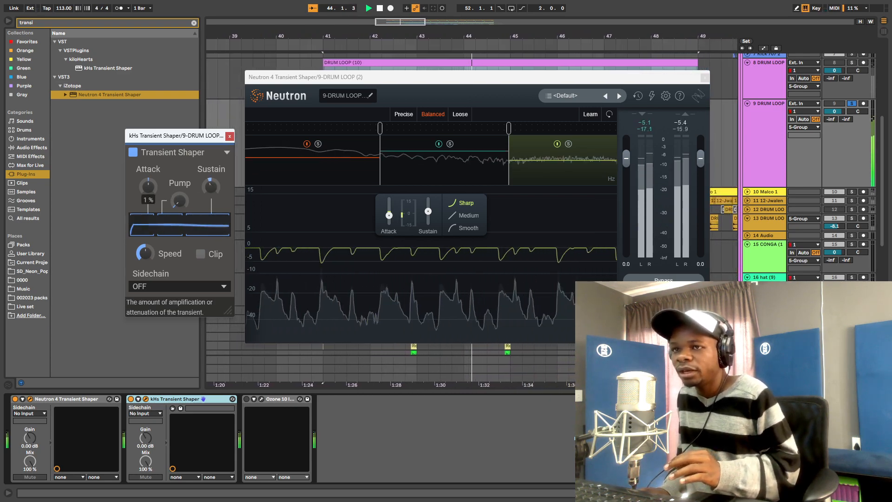
drag(149, 186, 149, 183)
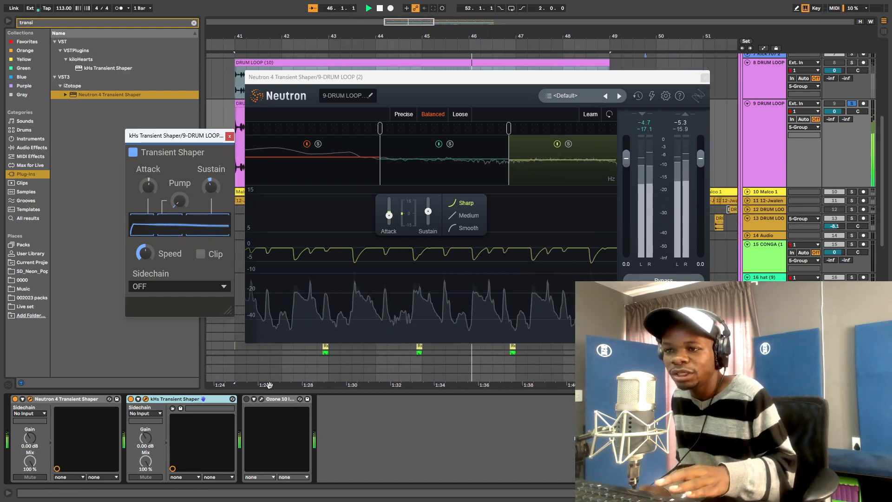
click(36, 24)
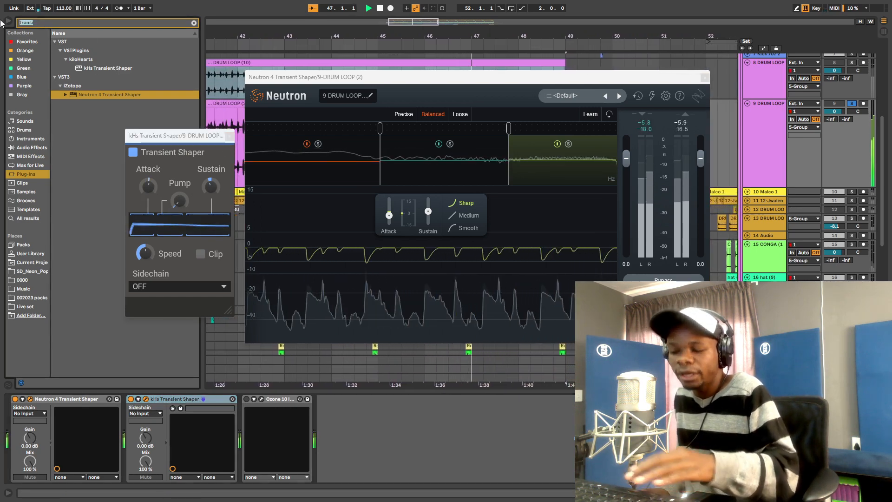
key(BackSpace)
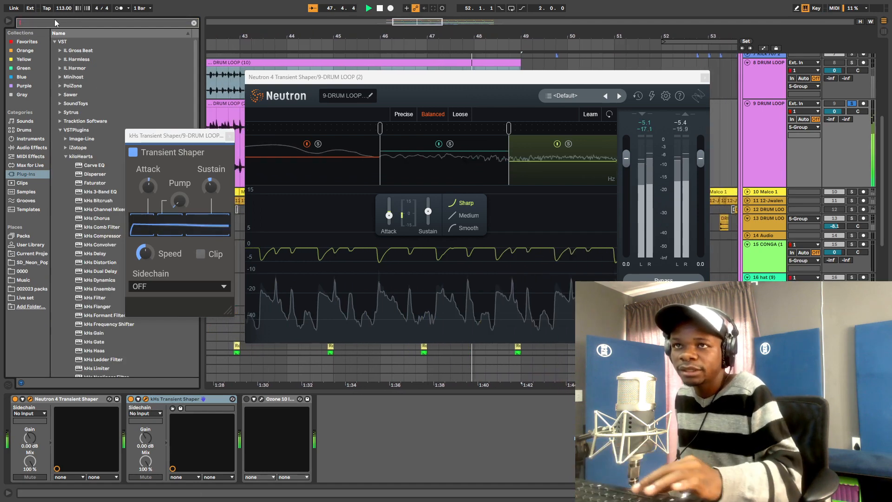
click(230, 135)
- Close the Neutron editor, stop playback and search the iZotope plug-ins for 'ex'
click(705, 78)
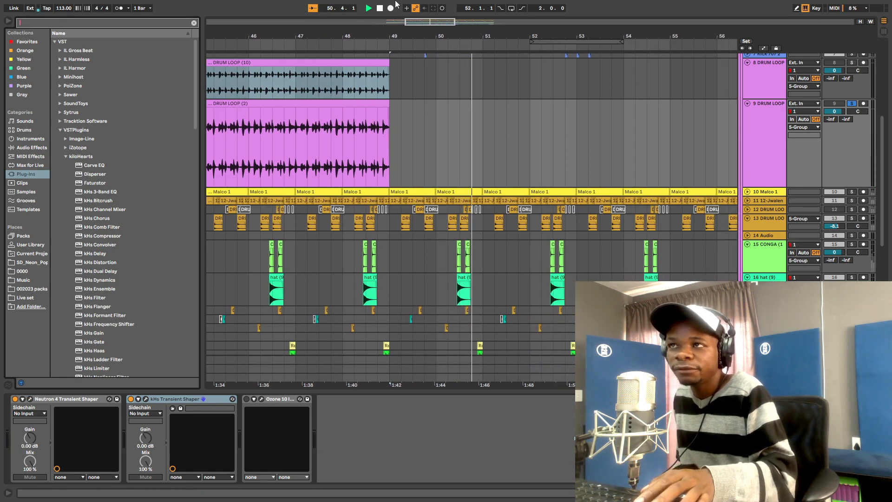
click(380, 9)
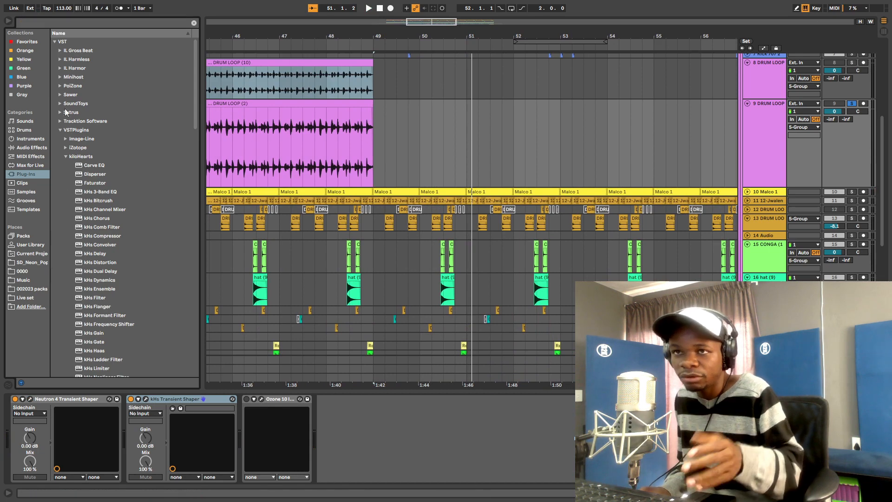
click(67, 147)
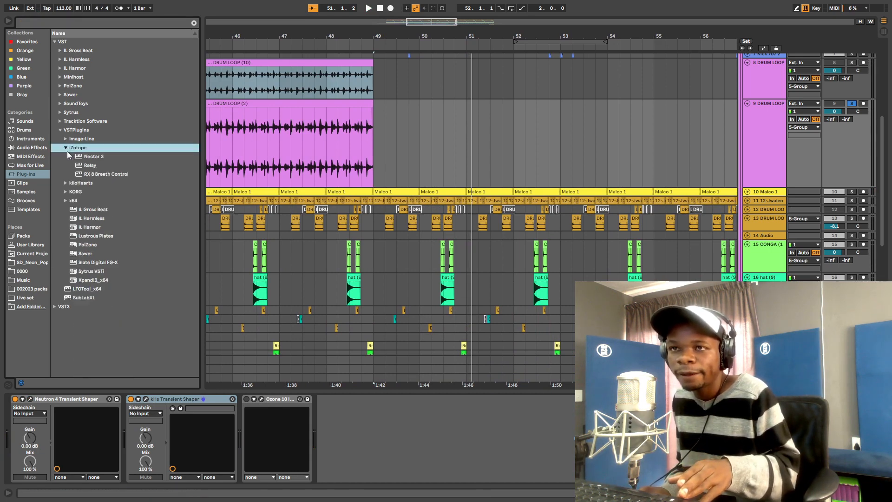
click(52, 25)
text(ex)
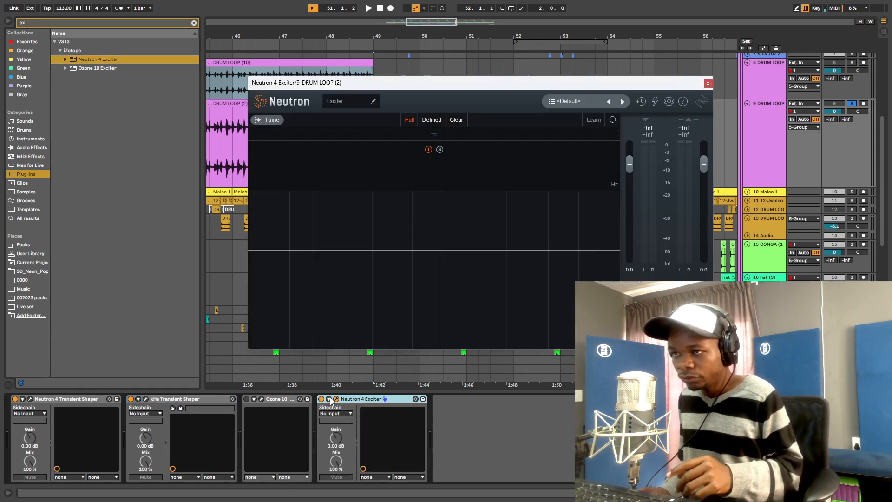
- Load Neutron 4 Exciter and split it into two bands, with Tape-style drive 3.8 and a slightly brighter tone on the high band
key(space)
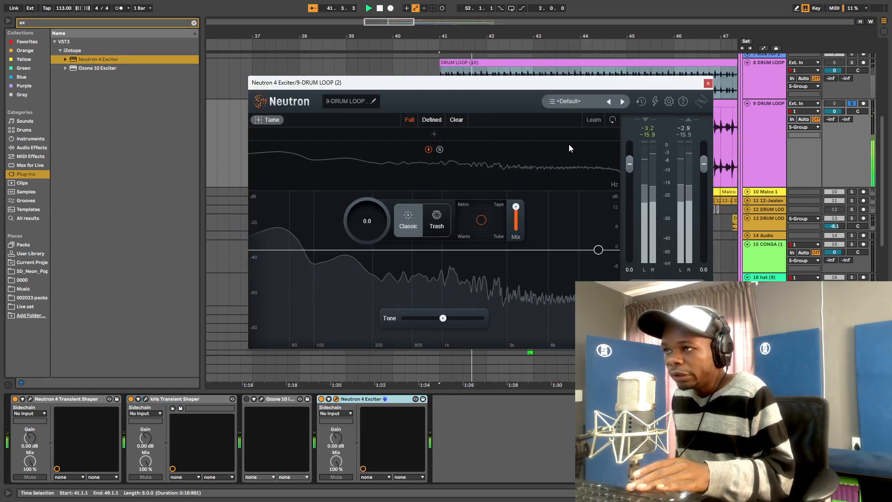
click(455, 134)
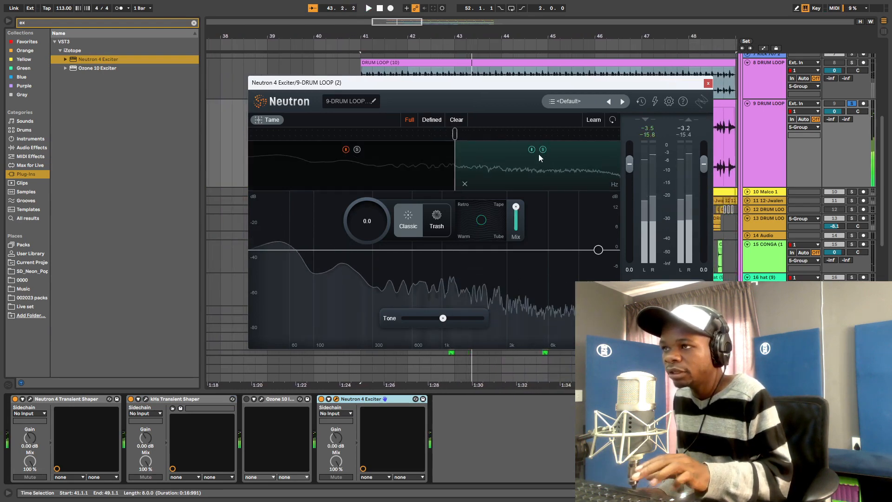
drag(482, 219, 501, 206)
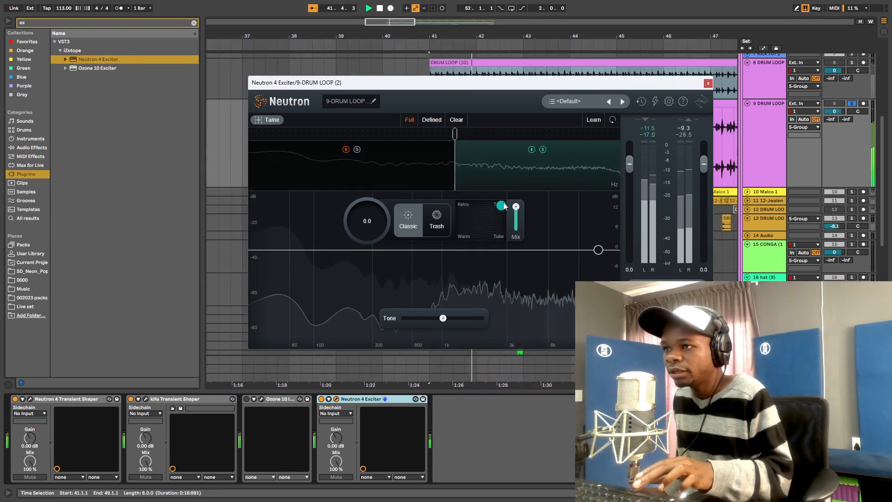
drag(375, 236, 382, 197)
drag(391, 139, 393, 208)
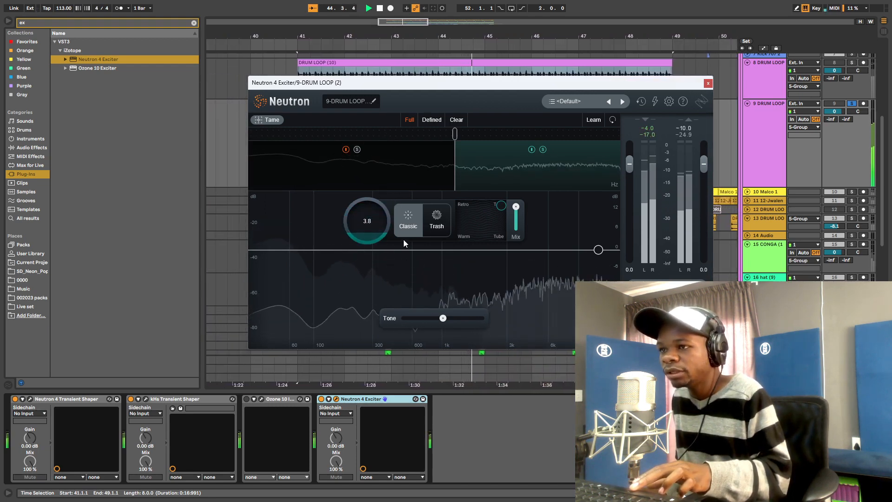
drag(443, 318, 449, 318)
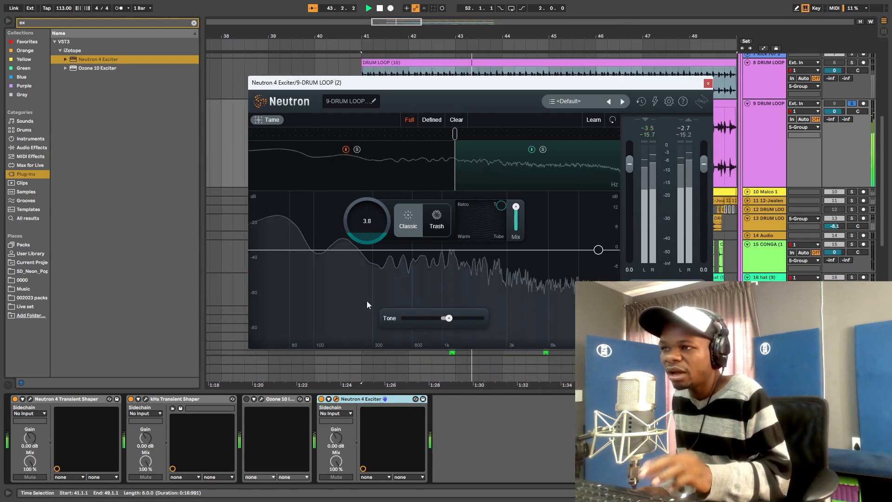
- Bypass the exciter to compare, then raise the Neutron Transient Shaper's Attack to -3.1
click(321, 399)
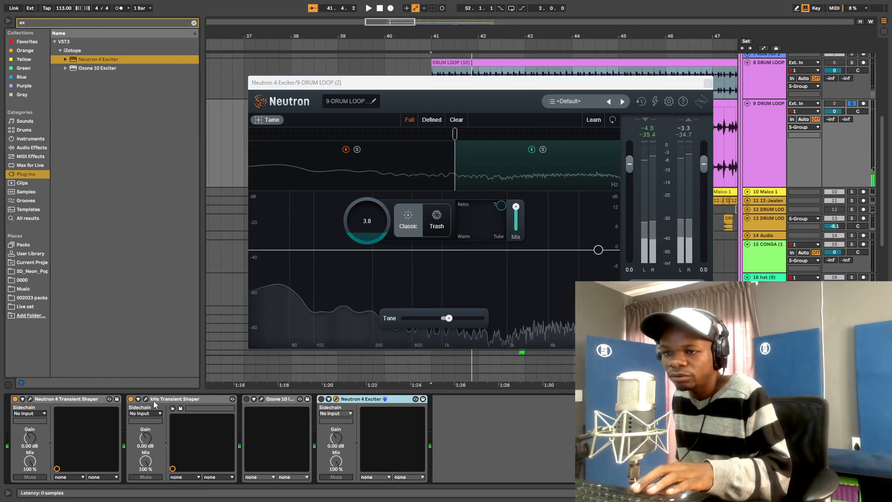
click(30, 399)
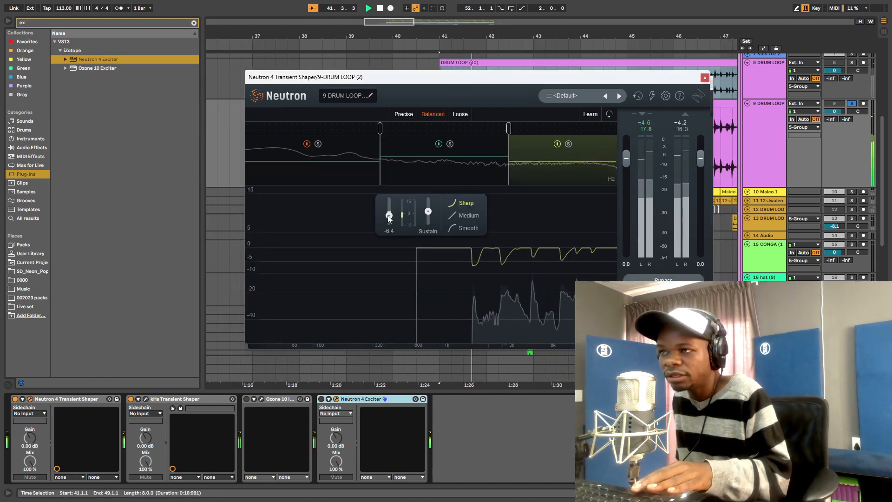
drag(389, 218, 391, 195)
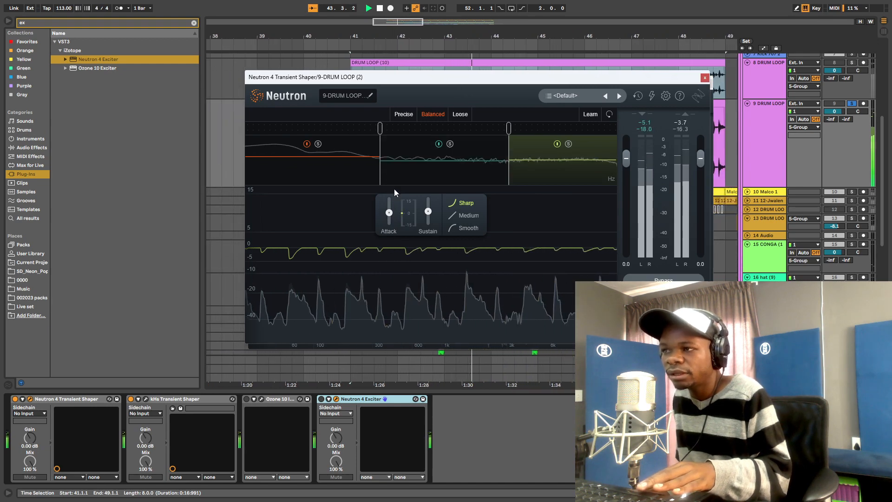
- Close both plug-in editors, fold the track 9 DRUM LOOP lane and play from bar 41
click(706, 78)
click(702, 79)
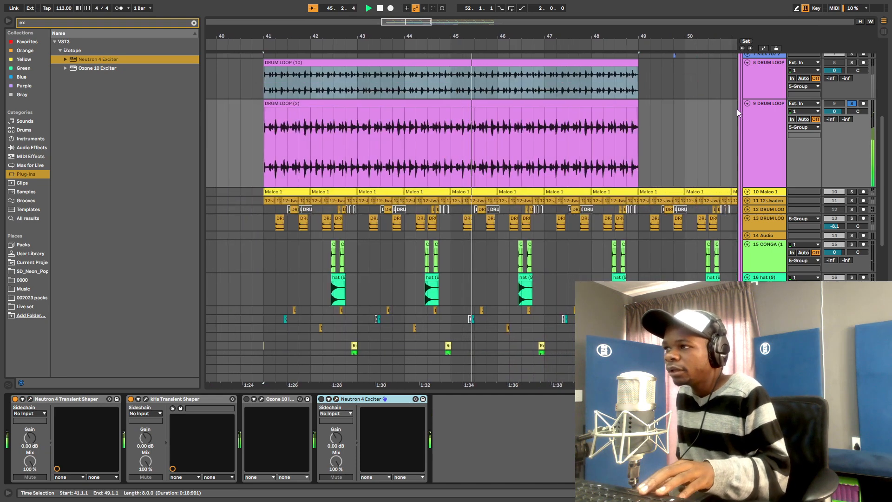
click(747, 103)
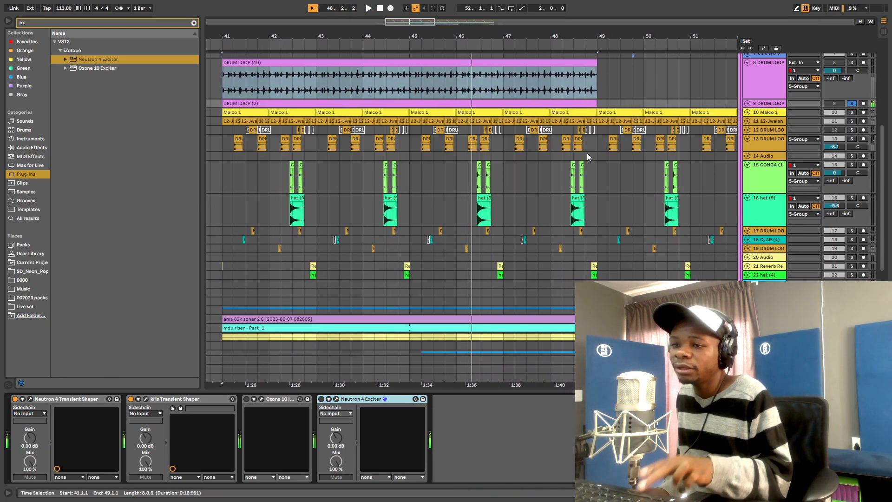
key(space)
- Collapse the kHs, Neutron Transient Shaper, Ozone 10 Imager and Exciter devices, fold track 8, and replay from bar 41
double_click(173, 399)
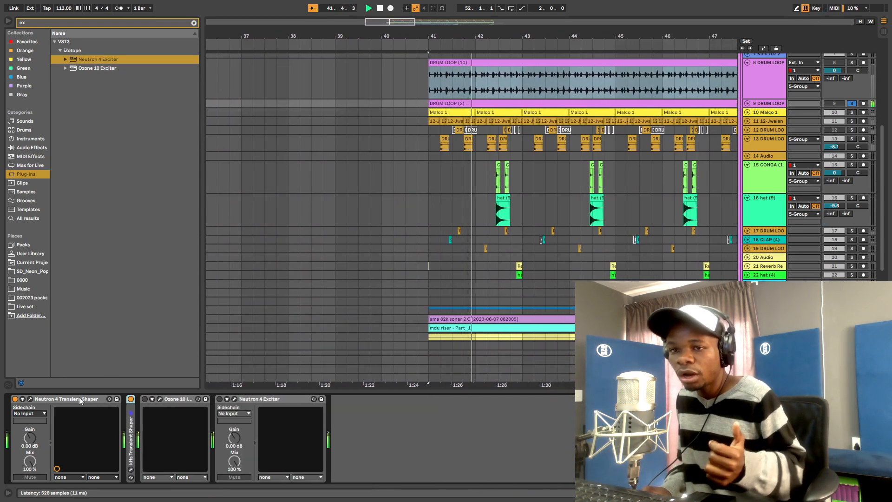
double_click(68, 397)
double_click(74, 397)
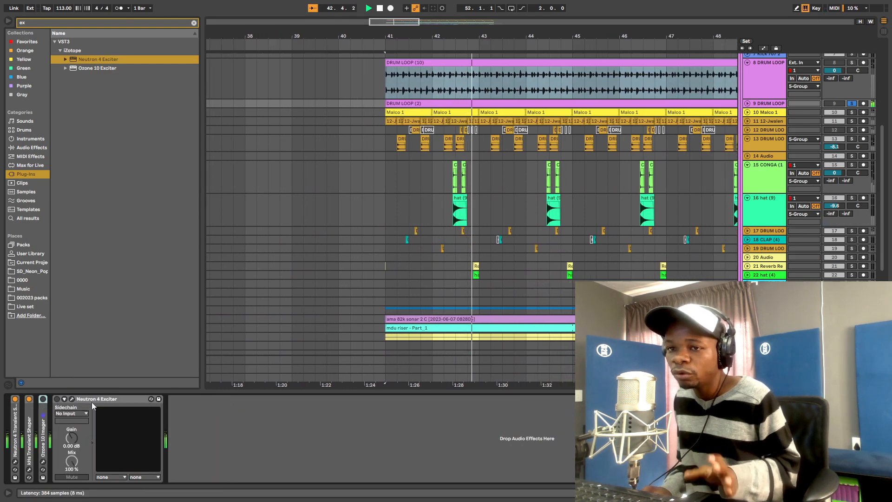
double_click(90, 400)
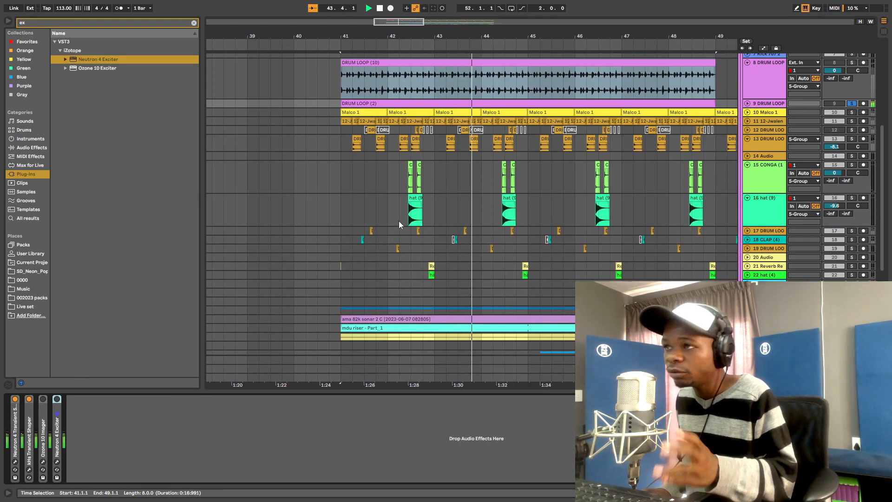
scroll(492, 185, up, 3)
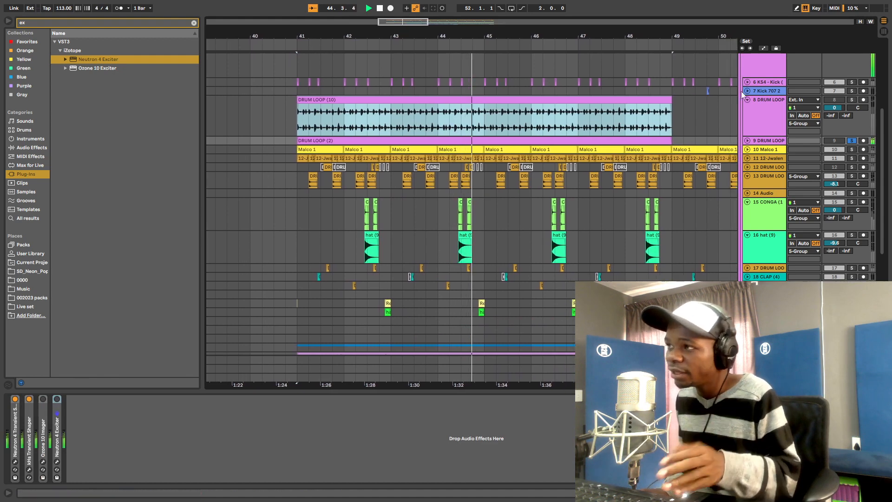
click(748, 99)
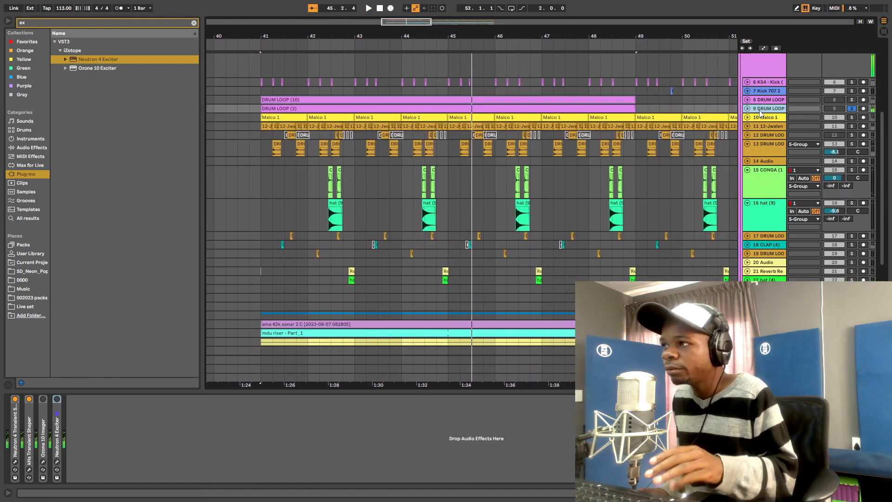
key(space)
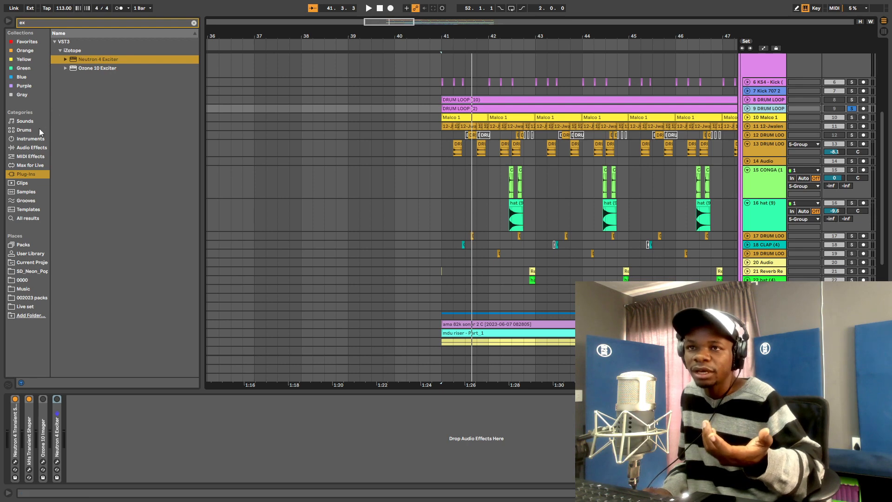
- Play 8 DRUM LOOP and check its Infinity EQ curve, then close the EQ and refold the track
click(748, 99)
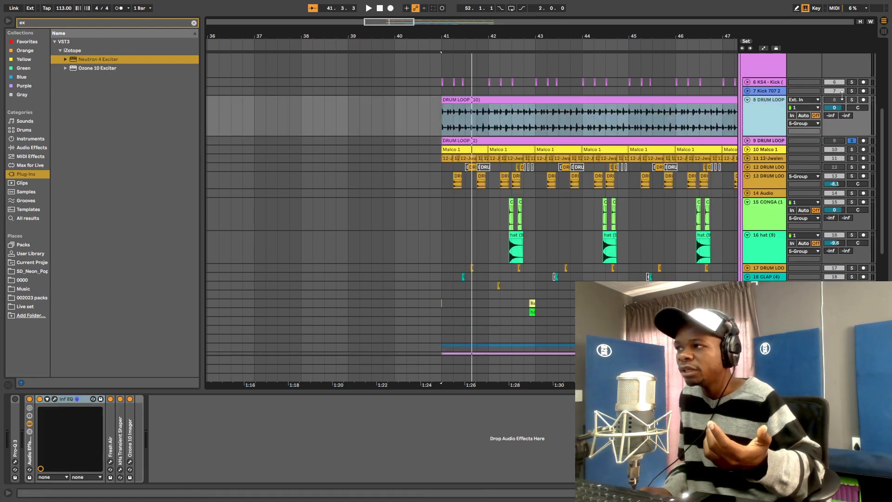
key(space)
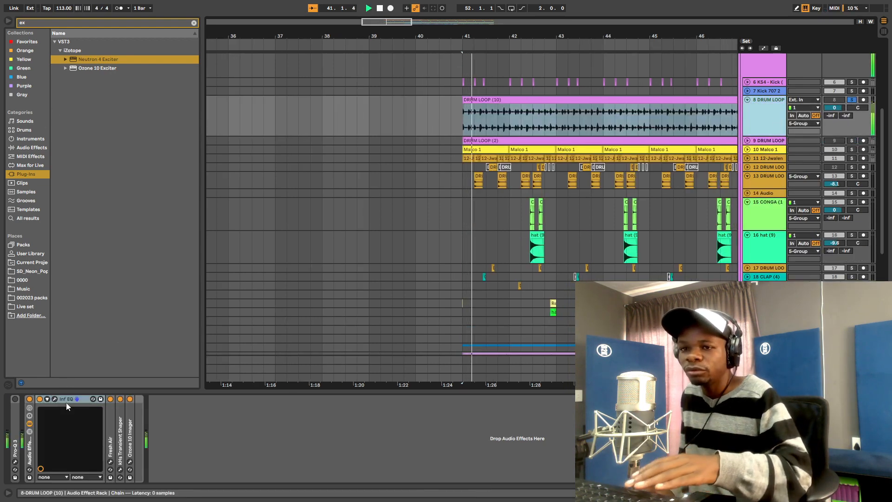
click(54, 399)
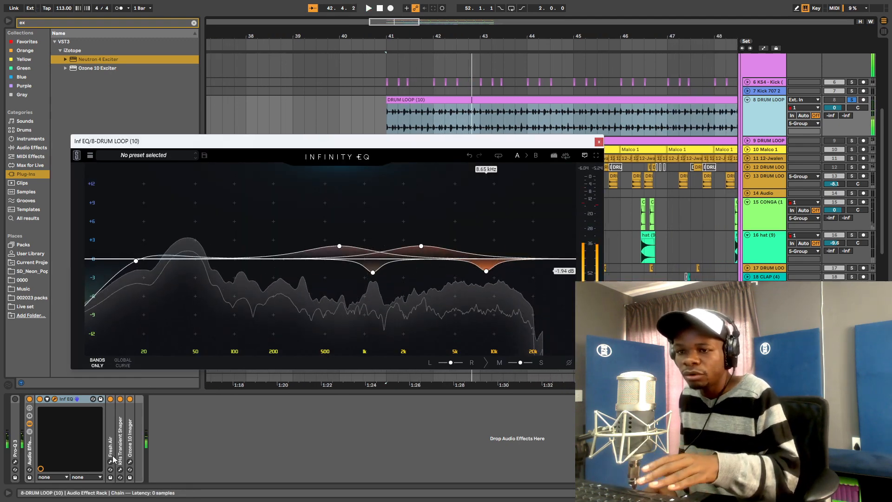
click(131, 453)
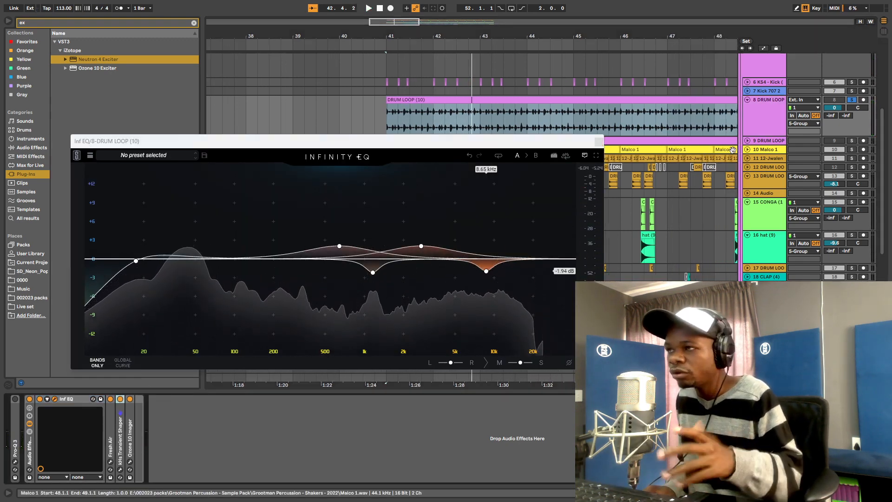
click(600, 142)
click(747, 100)
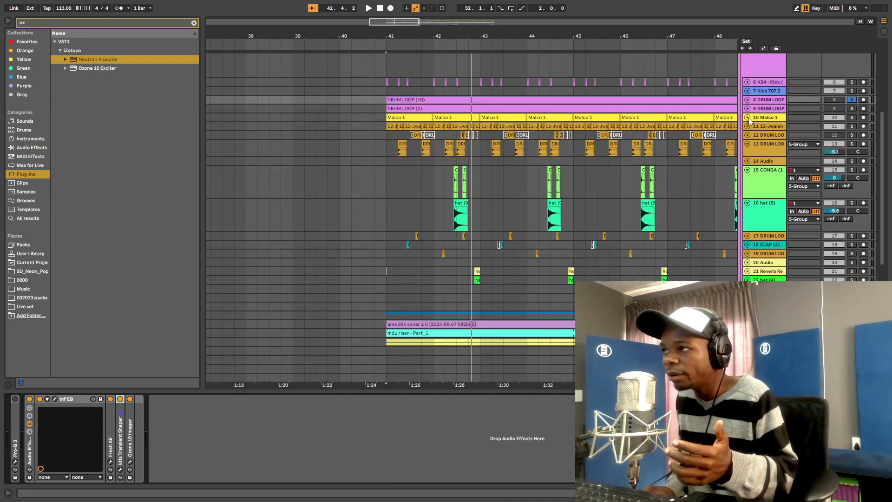
- Select 9 DRUM LOOP to show its effects, zoom out to bars 29–71, and fold 15 CONGA
click(769, 108)
scroll(466, 195, down, 3)
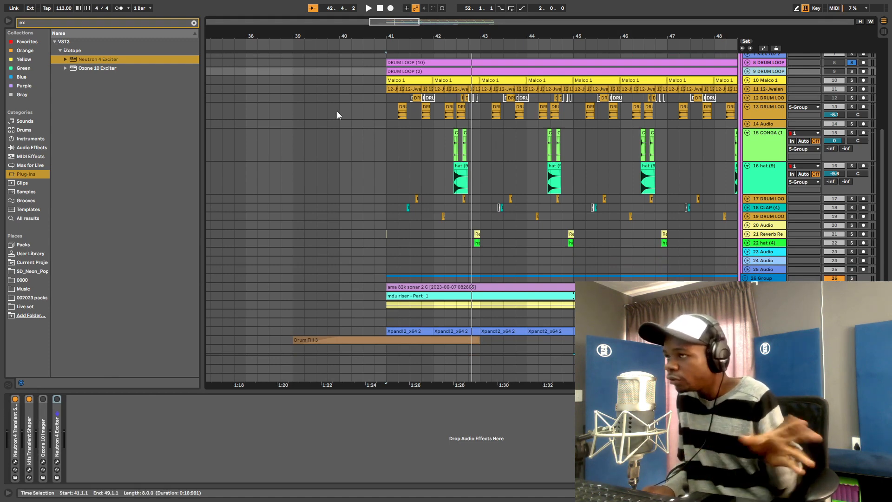
drag(473, 35, 377, 10)
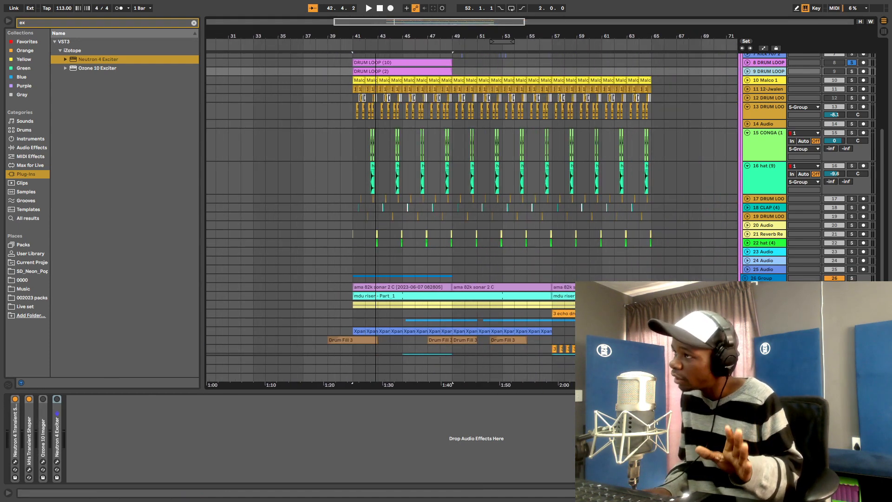
scroll(692, 133, up, 2)
click(747, 152)
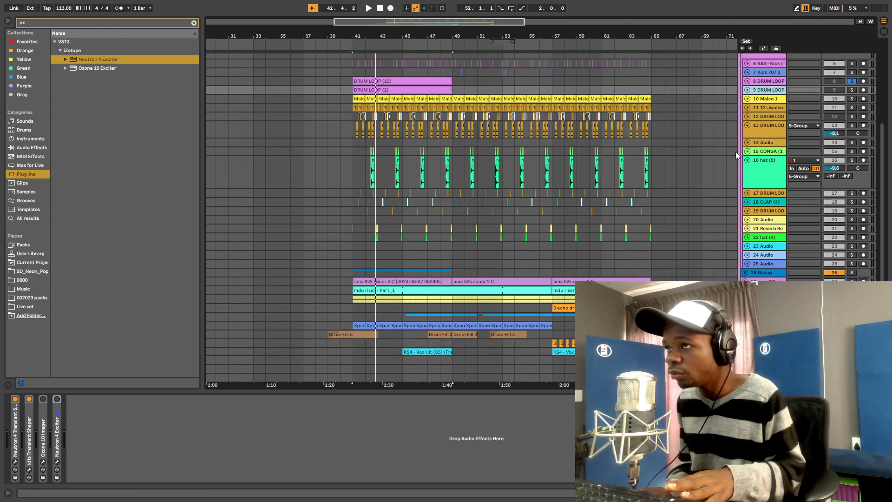
scroll(350, 144, up, 4)
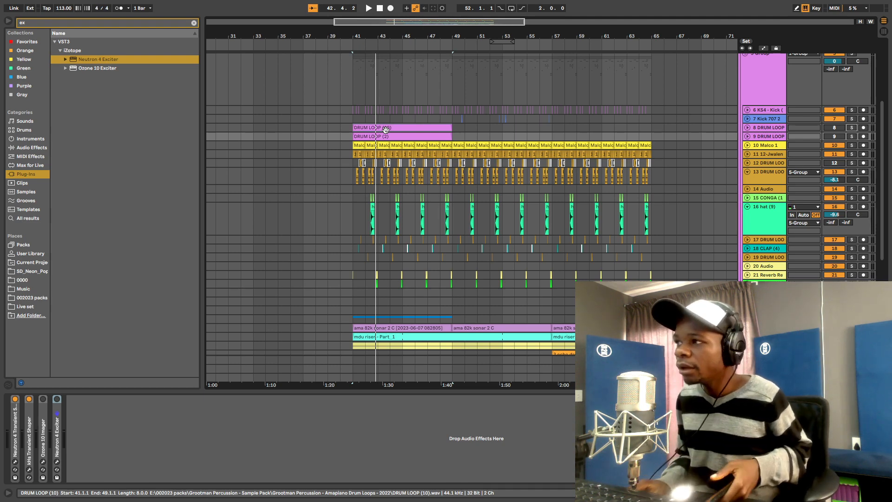
- Fold the 16 hat (9) track to one row and collapse the track 13 group
scroll(659, 213, down, 2)
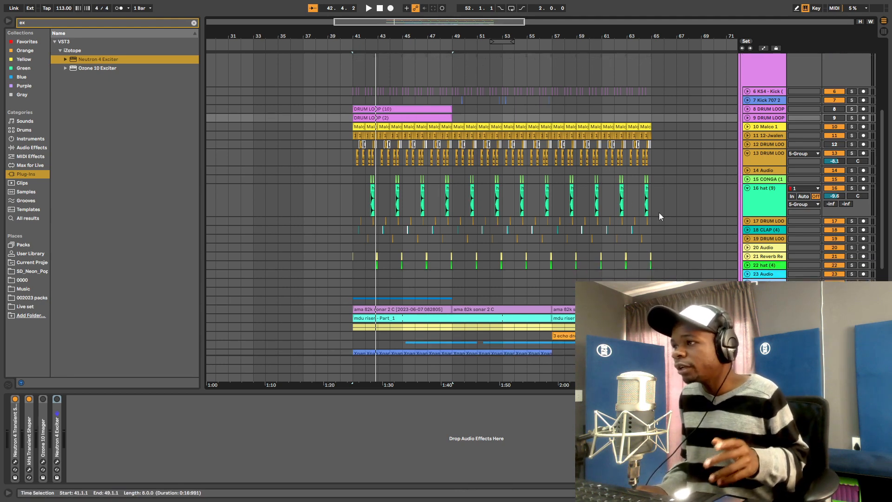
click(748, 188)
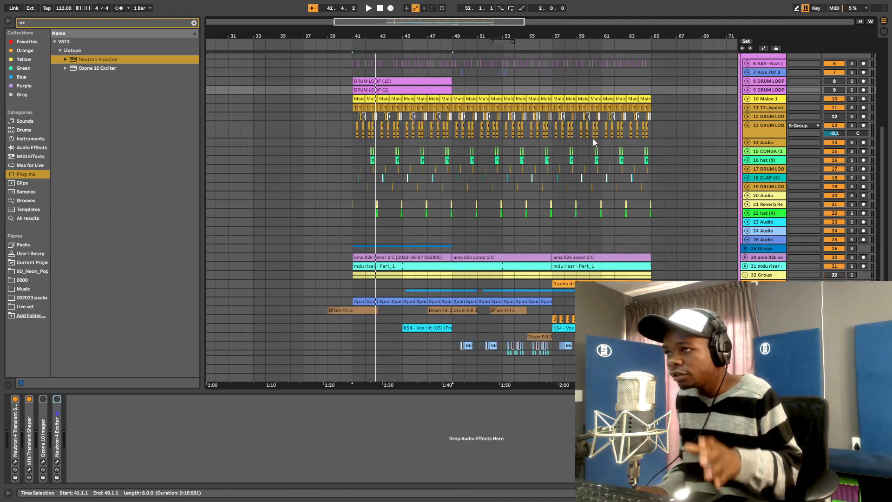
scroll(593, 138, down, 3)
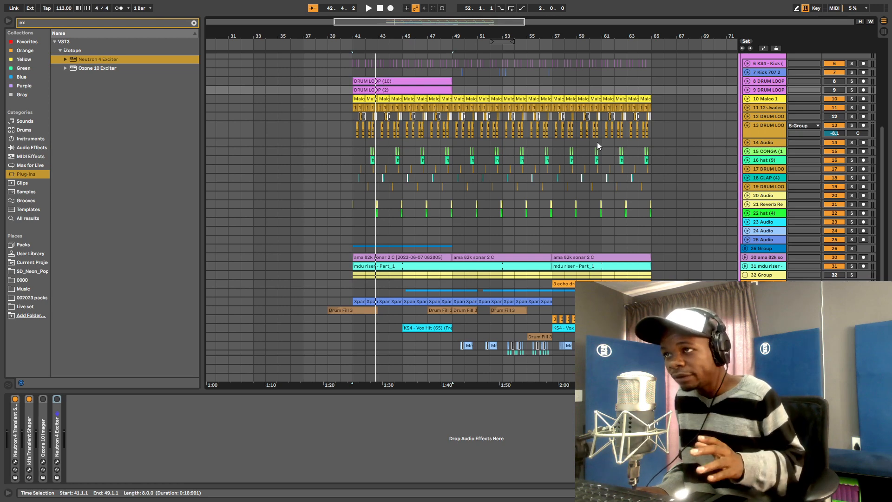
scroll(595, 141, down, 8)
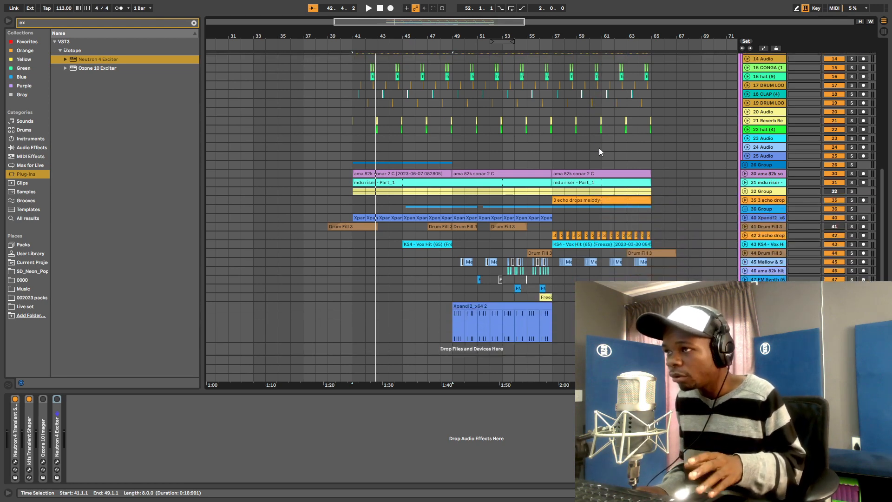
scroll(599, 147, up, 10)
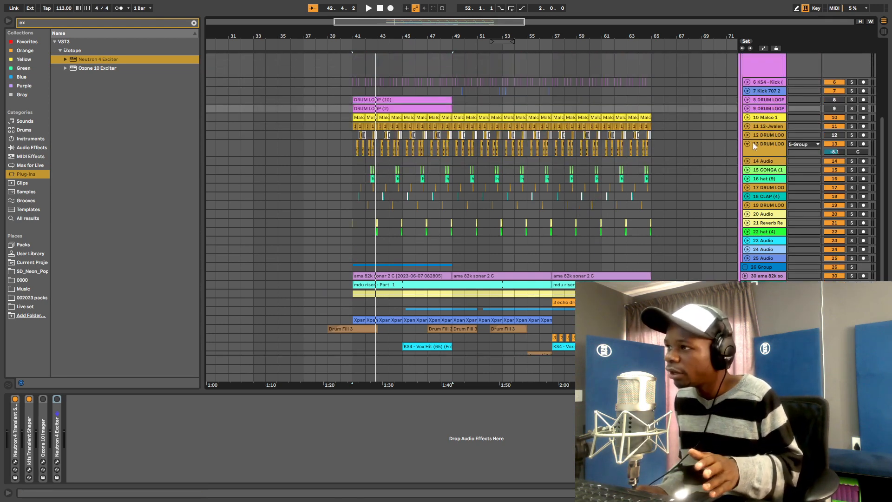
click(747, 144)
- Start the arrangement playing from bar 49
key(super)
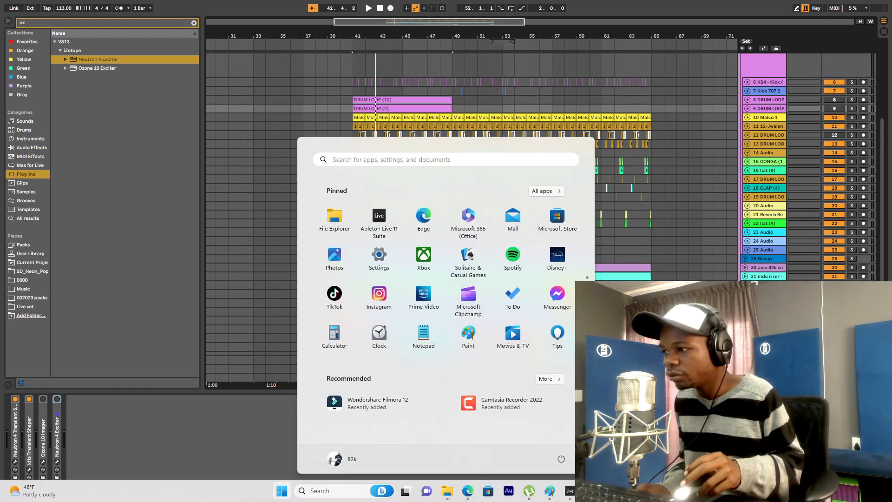
key(super)
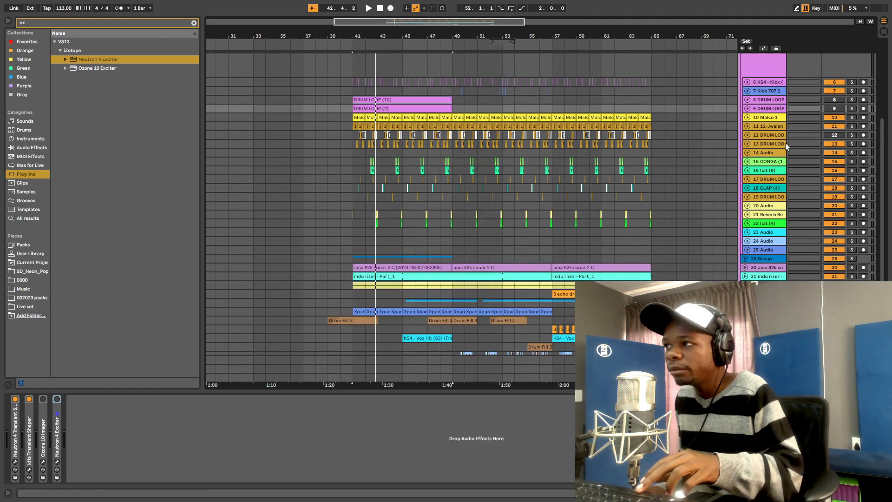
click(451, 153)
key(space)
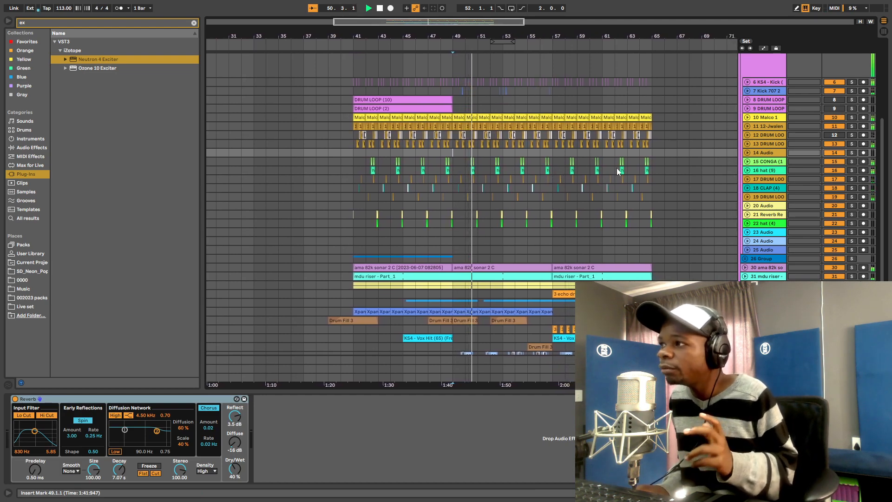
- Open and close track 10's Transient Shaper, then view the effects on tracks 16, 18 CLAP and 17
click(770, 118)
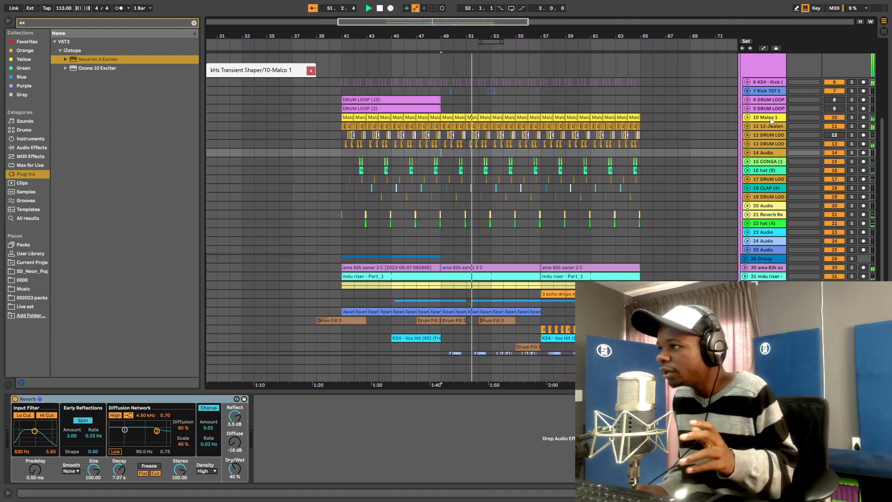
click(766, 162)
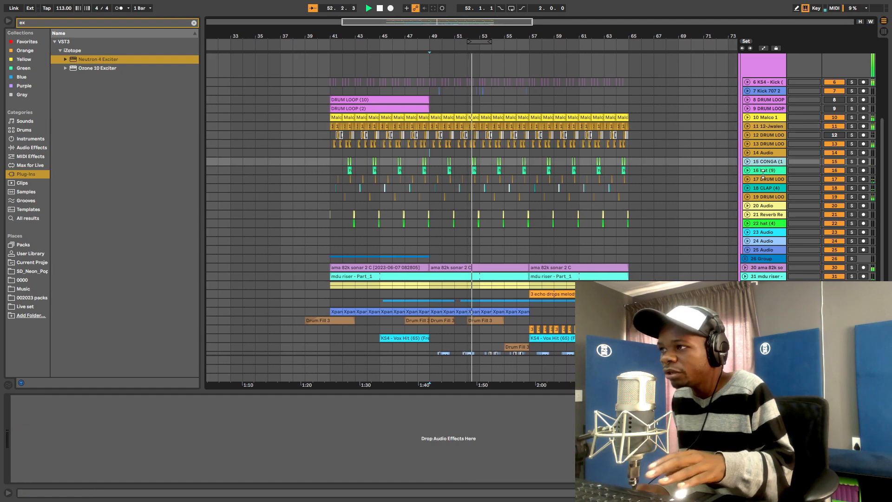
click(763, 172)
click(761, 187)
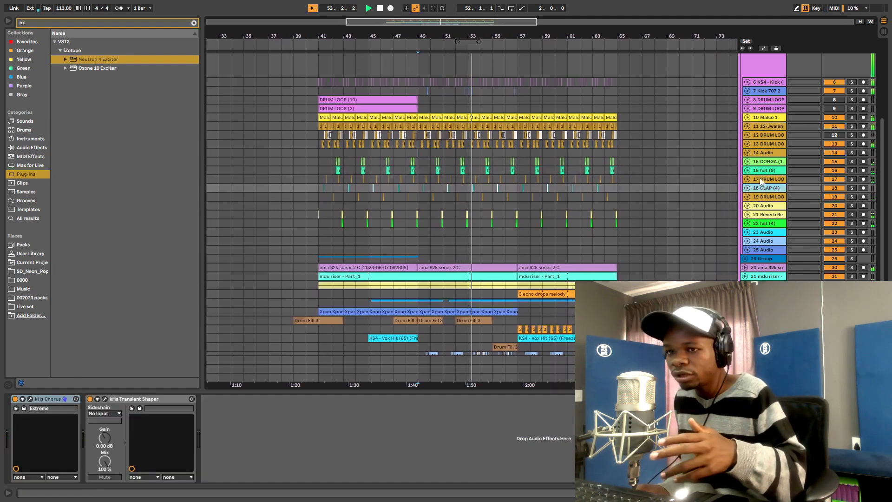
click(760, 177)
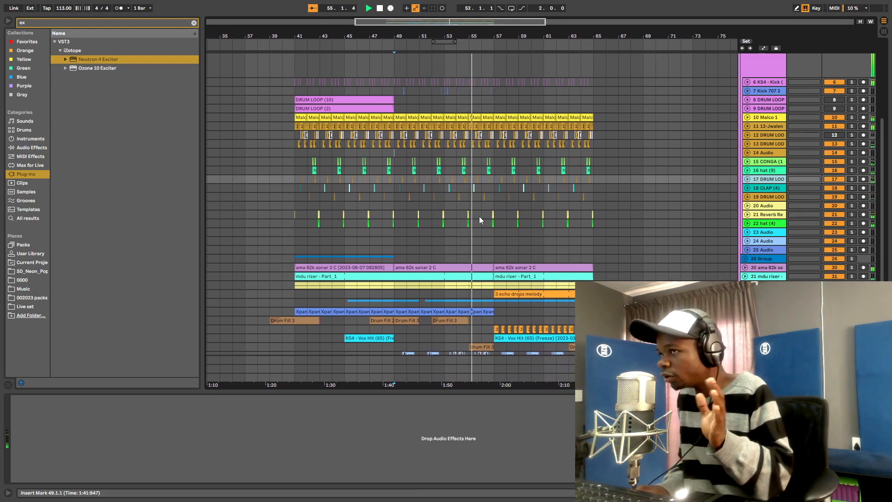
- Let the arrangement play on past bar 67, then bring up the Windows Start menu
scroll(486, 165, down, 2)
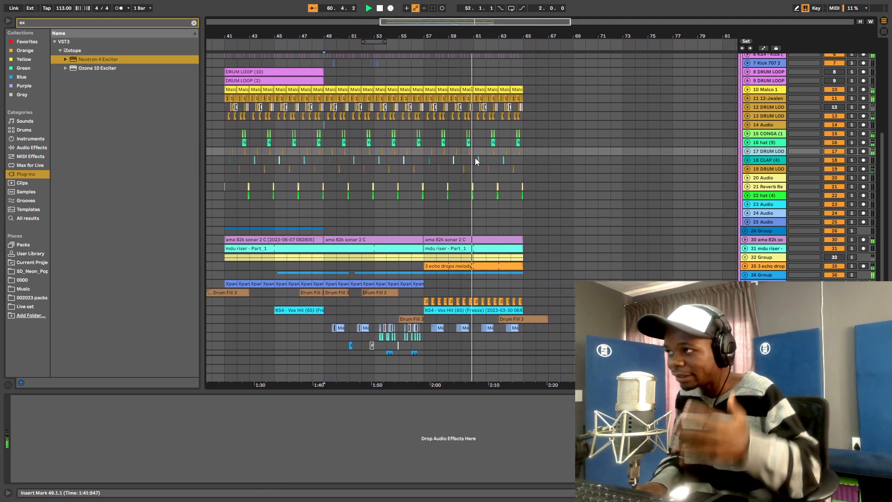
scroll(479, 161, down, 2)
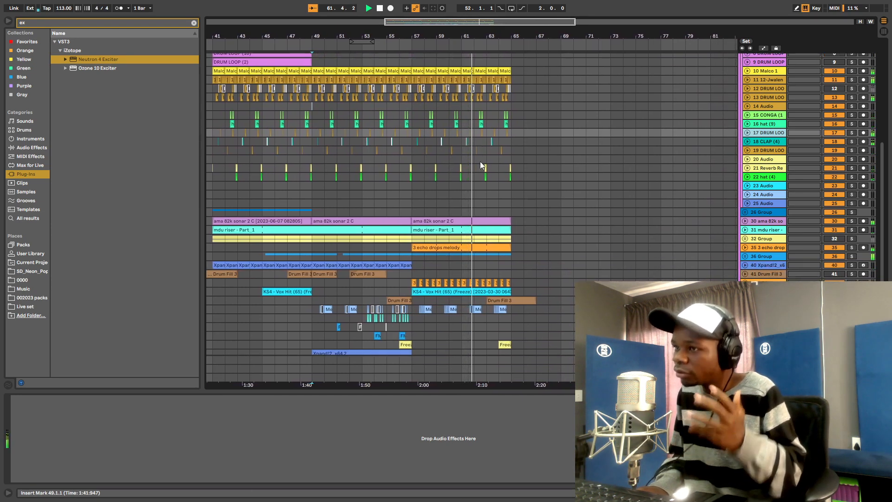
scroll(481, 161, down, 6)
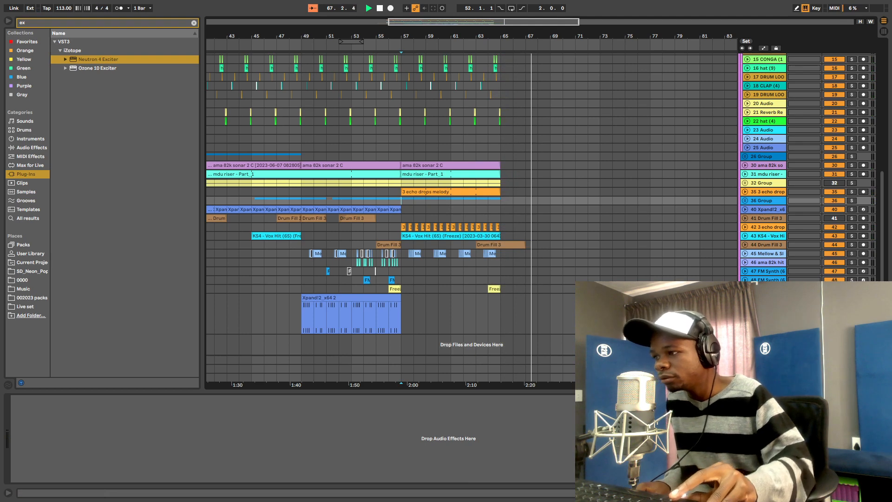
key(super)
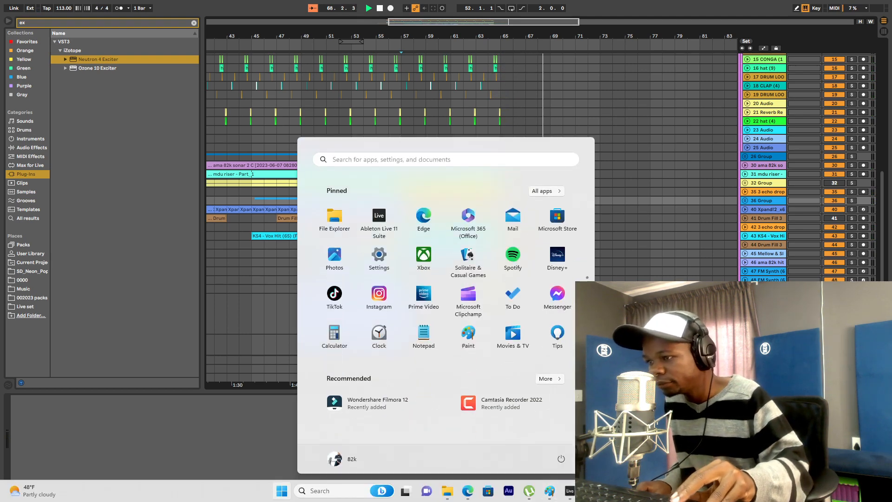